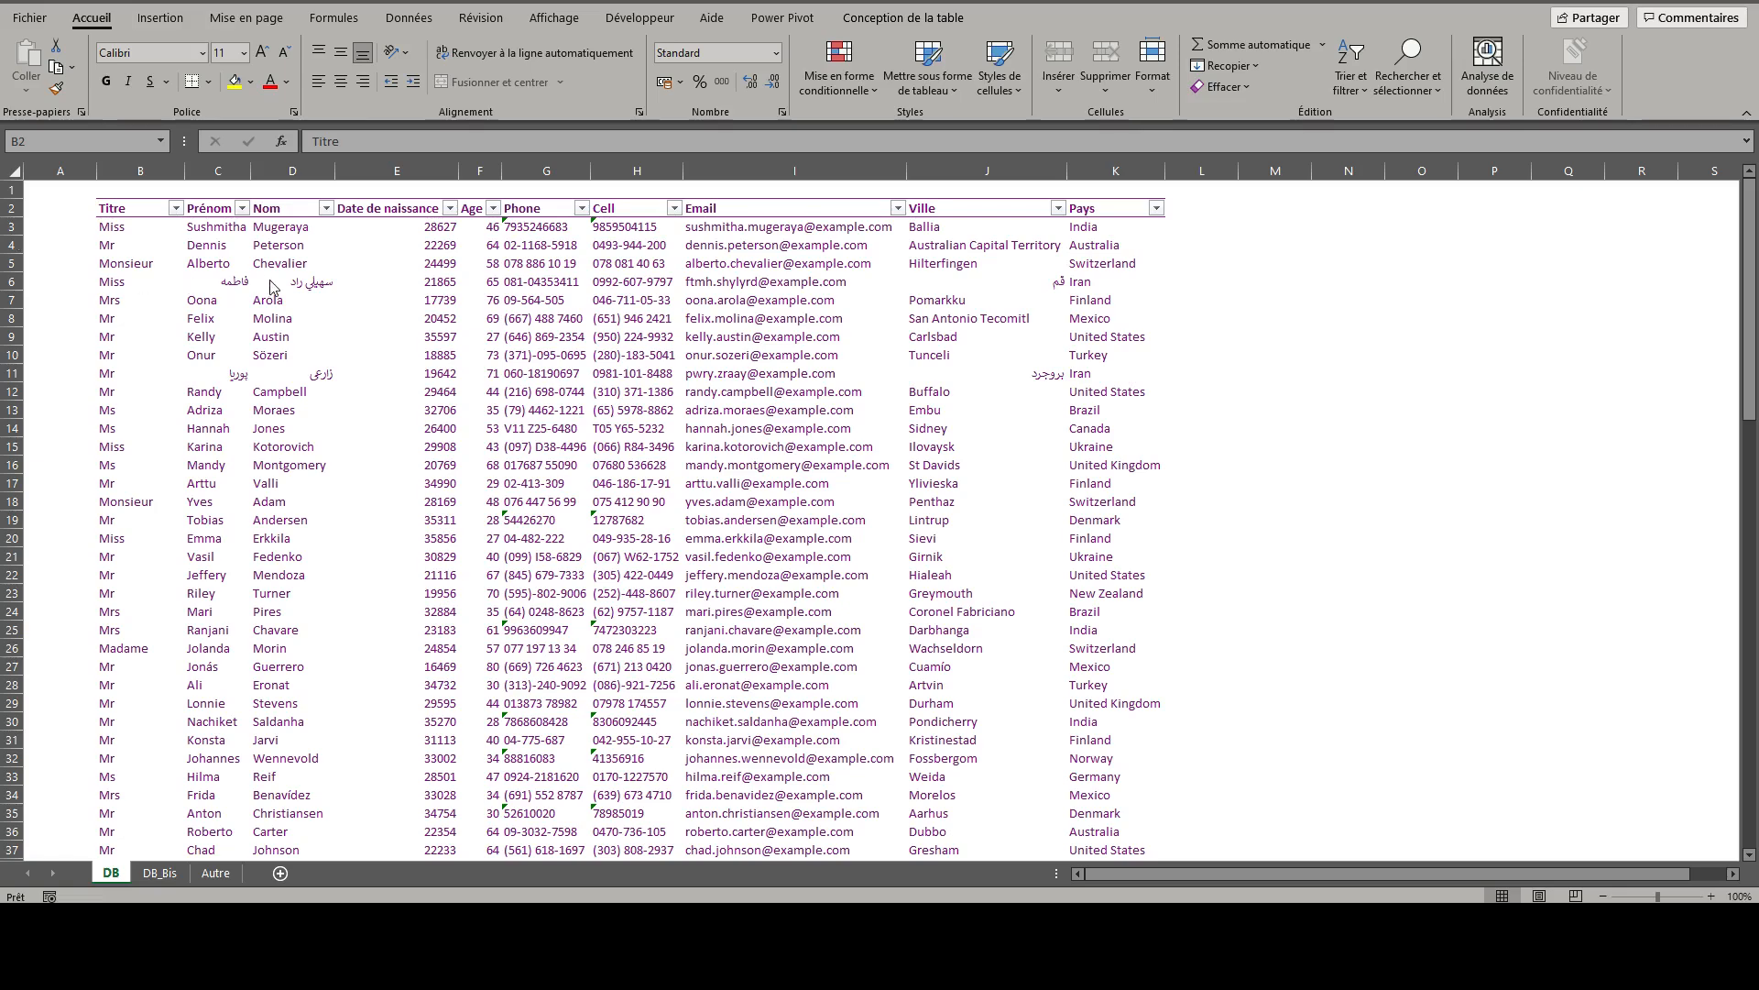
- Load the DB sheet's table into the Power Query editor and remove its Pays column
click(389, 26)
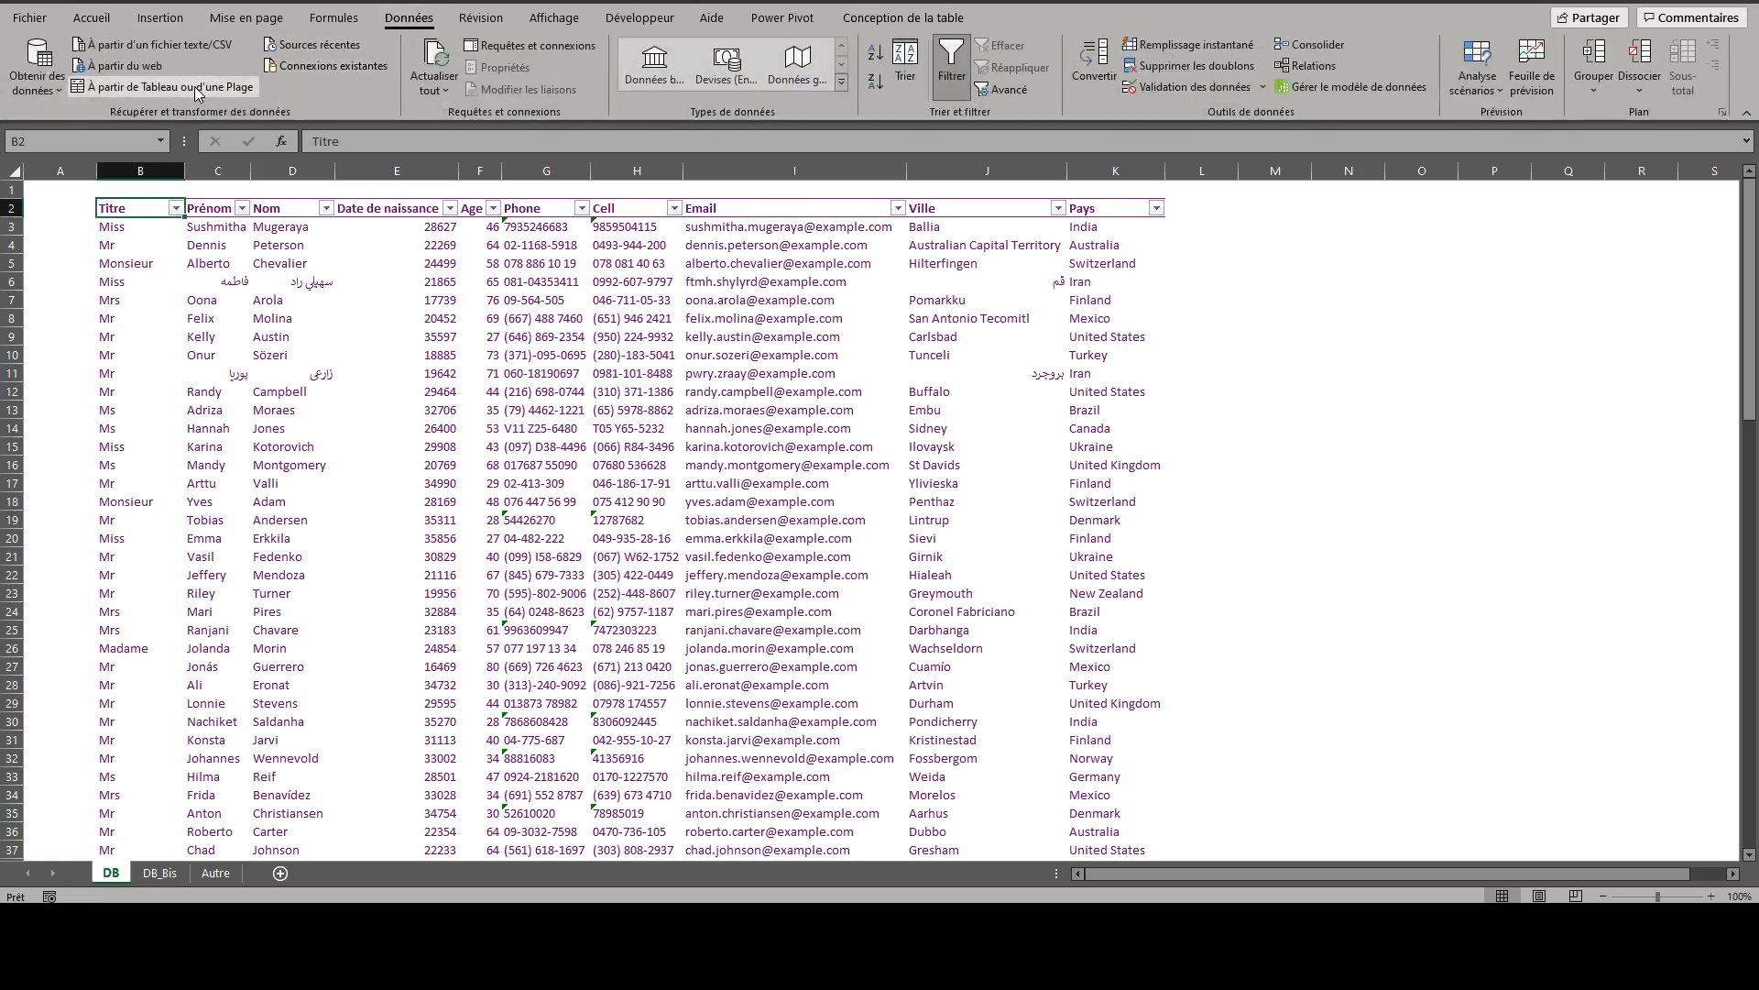
click(197, 86)
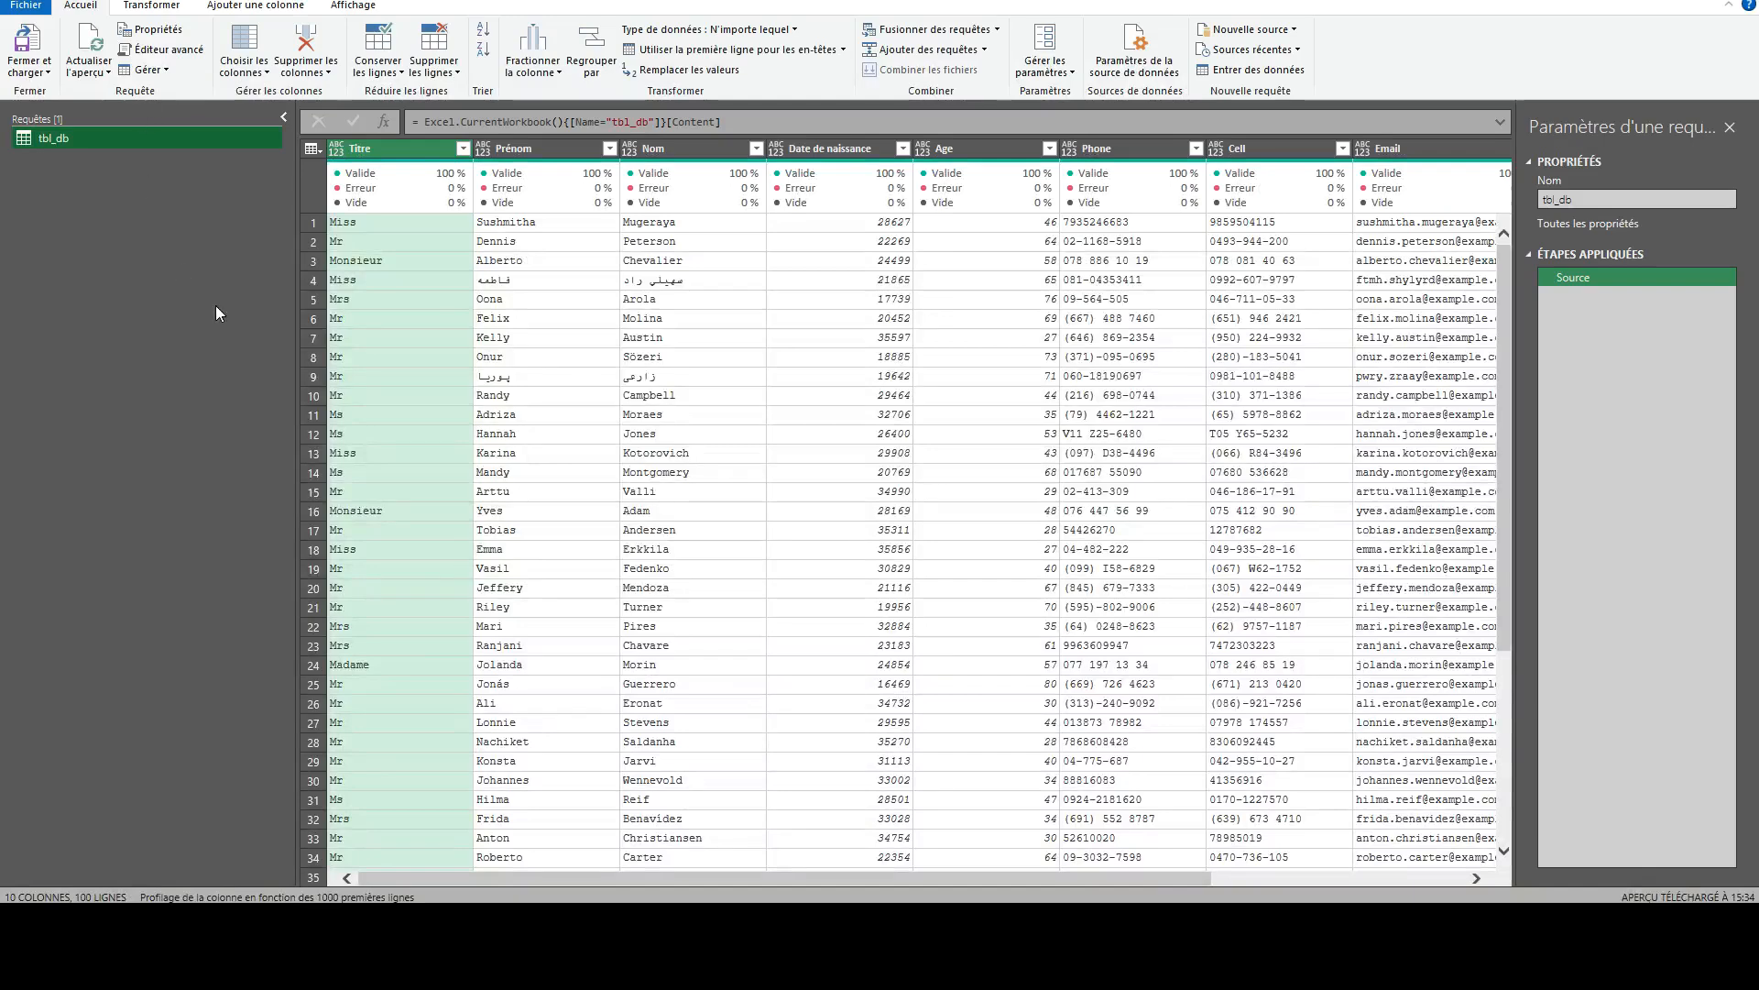
click(1257, 878)
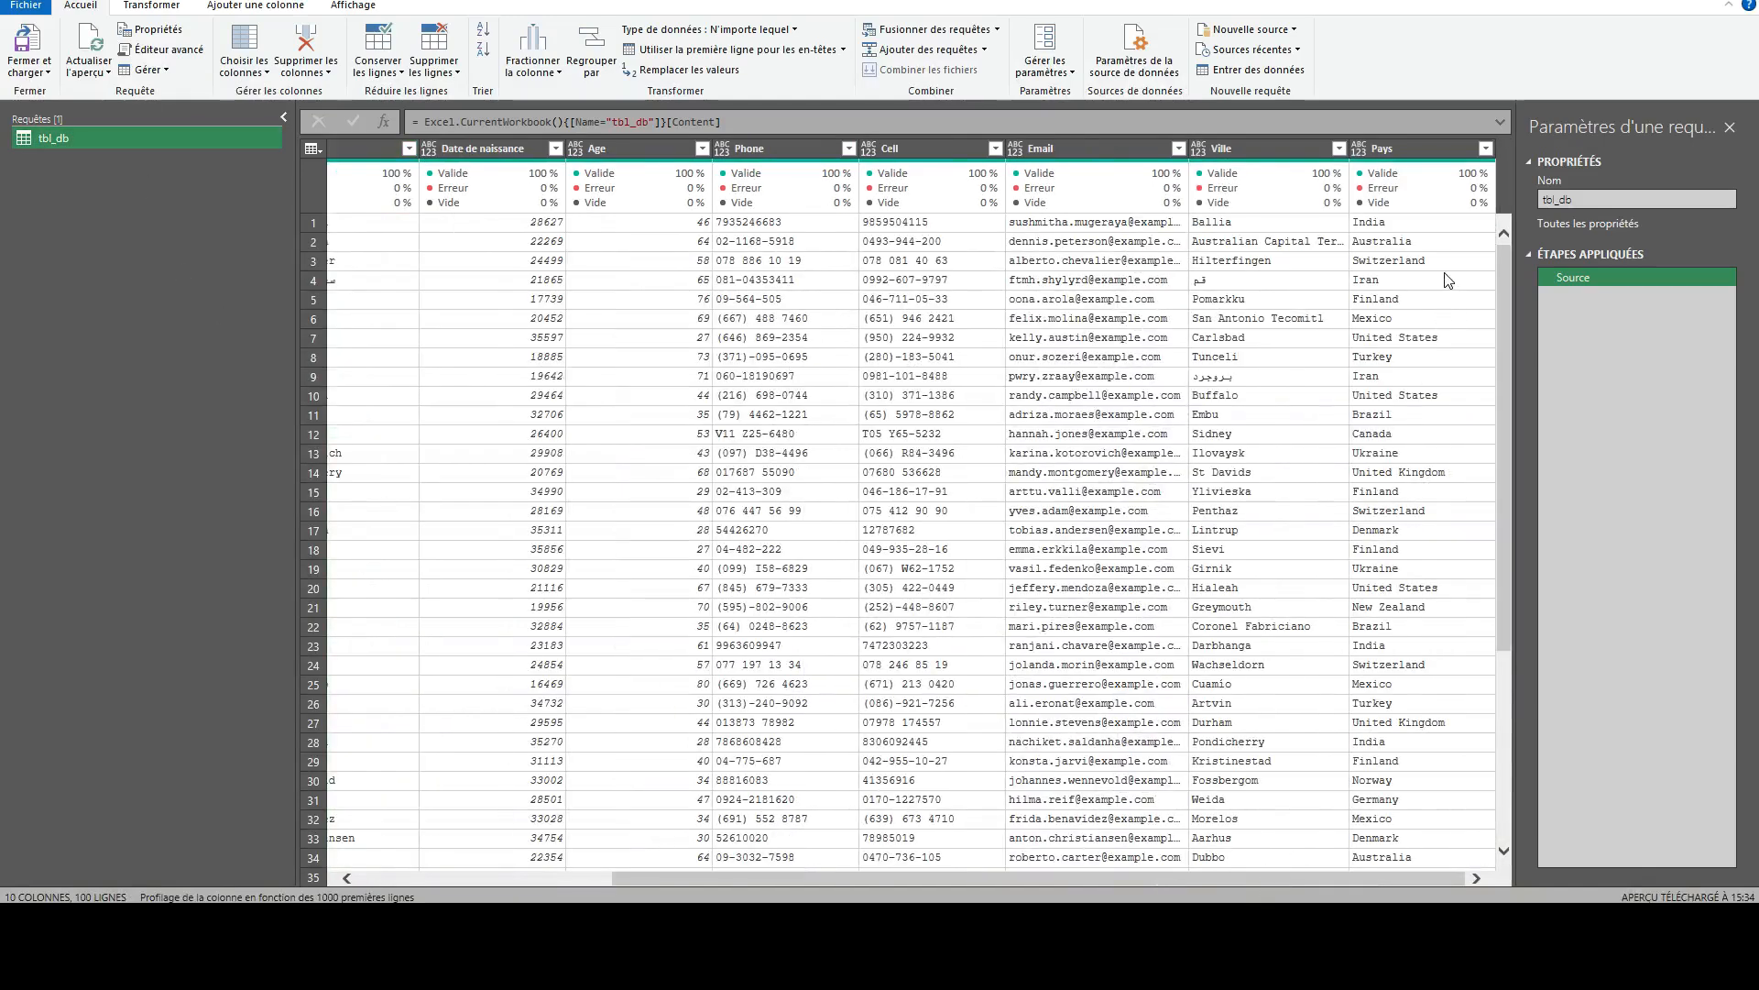
click(1411, 150)
right_click(1411, 150)
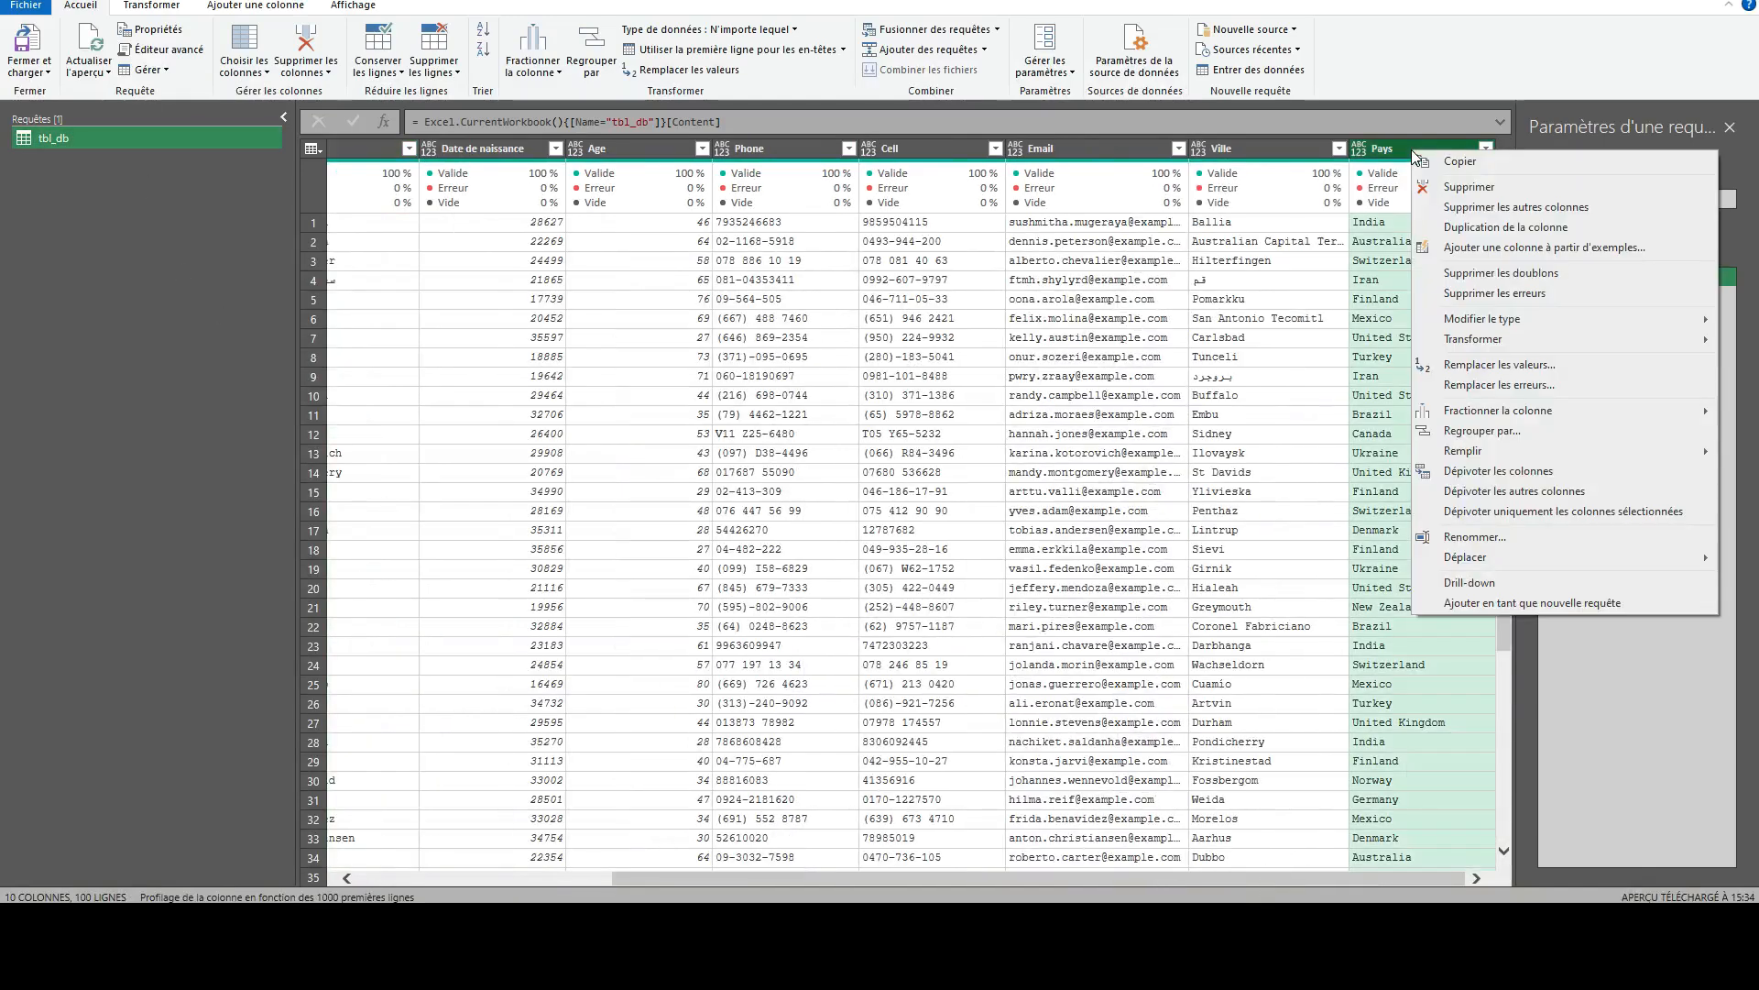
click(1387, 158)
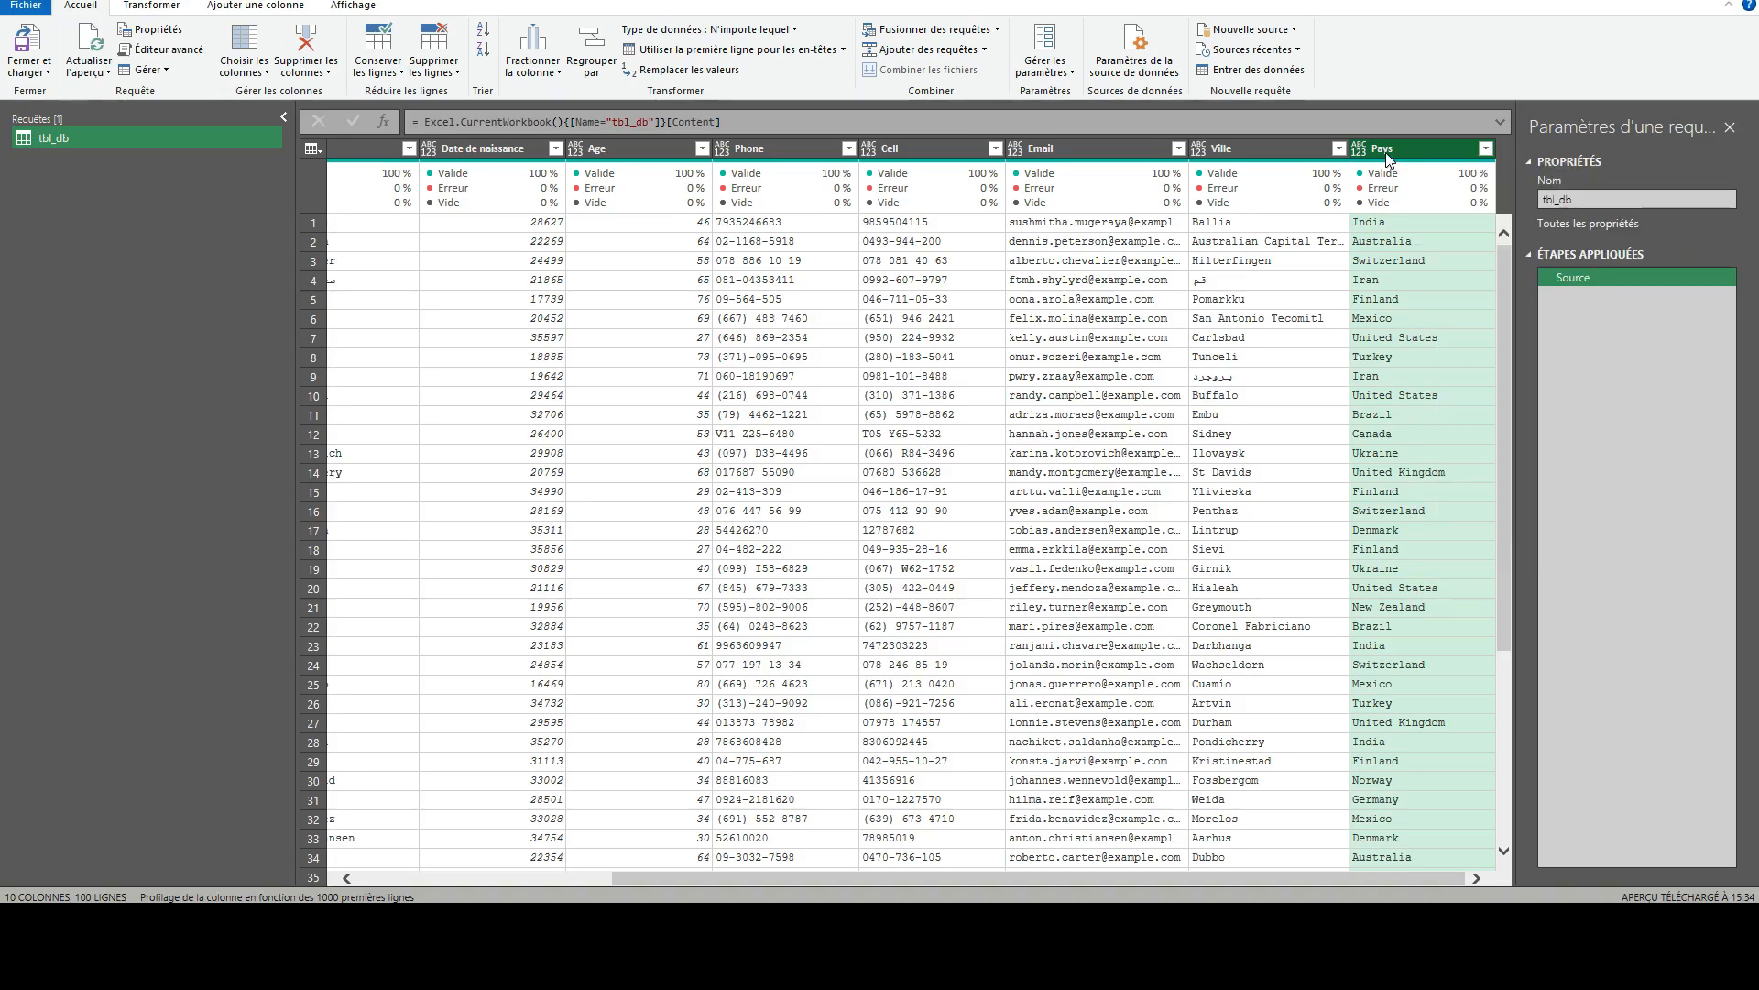
click(308, 66)
click(338, 93)
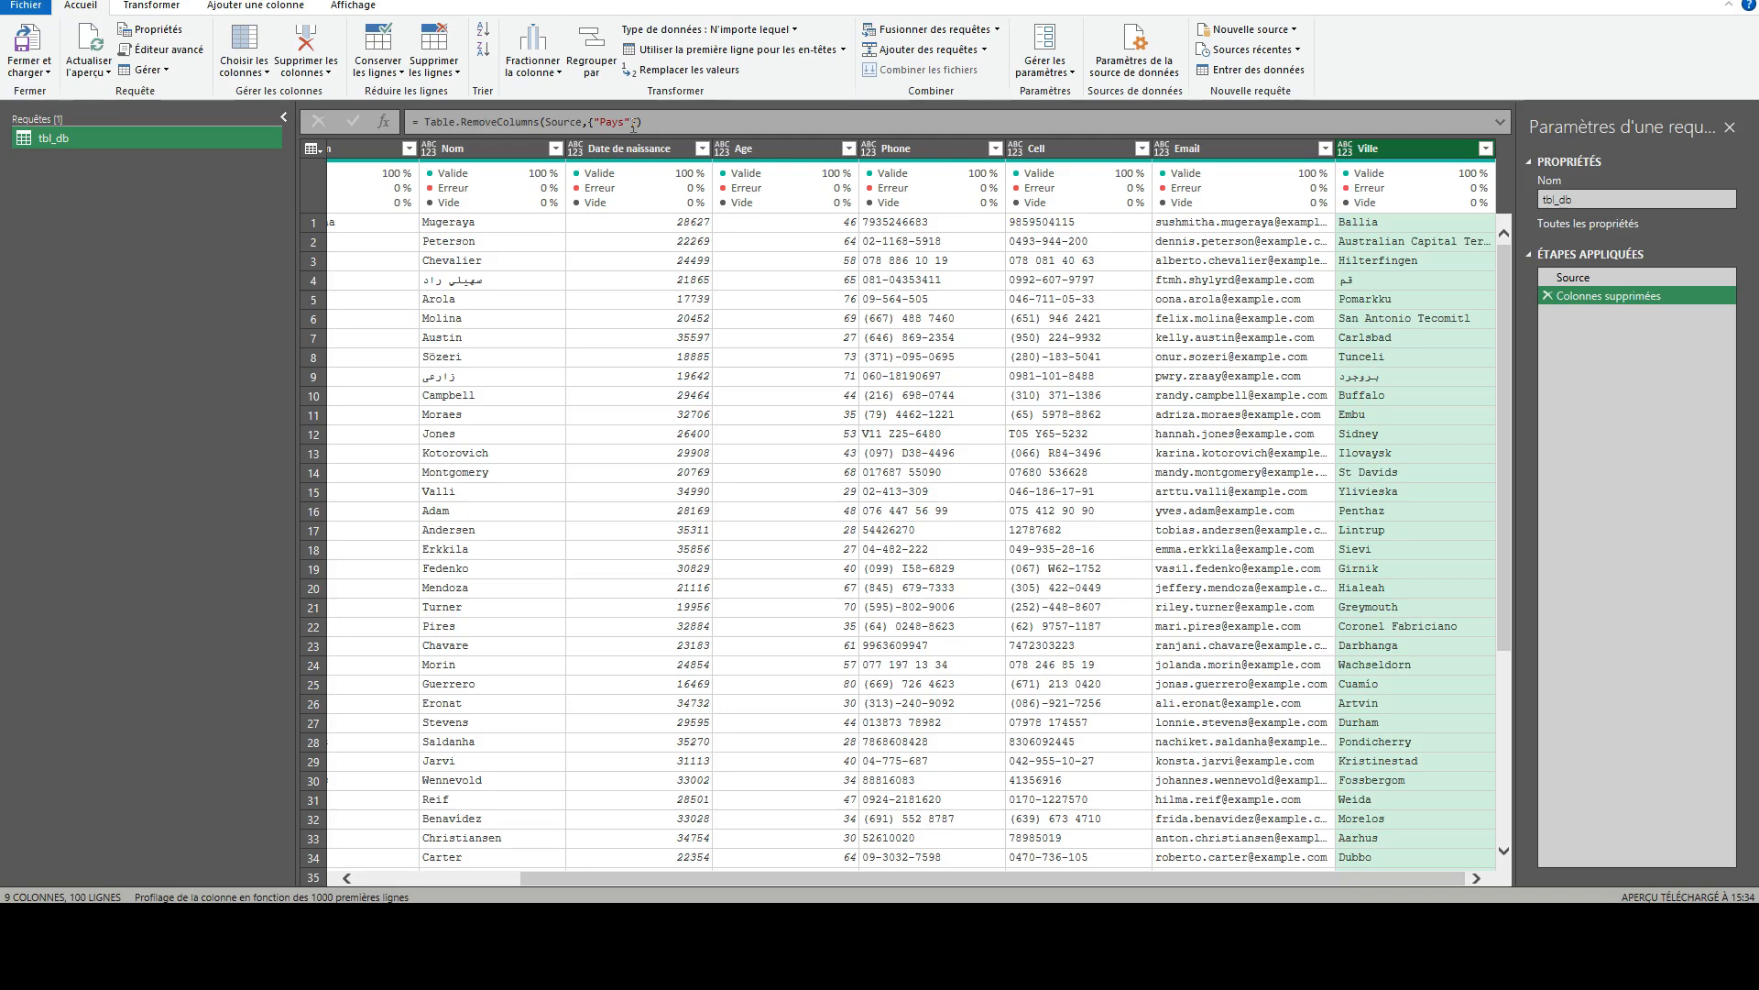
- Extend the Table.RemoveColumns formula with "Ville" so that this column is removed along with "Pays"
click(632, 122)
text(, ")
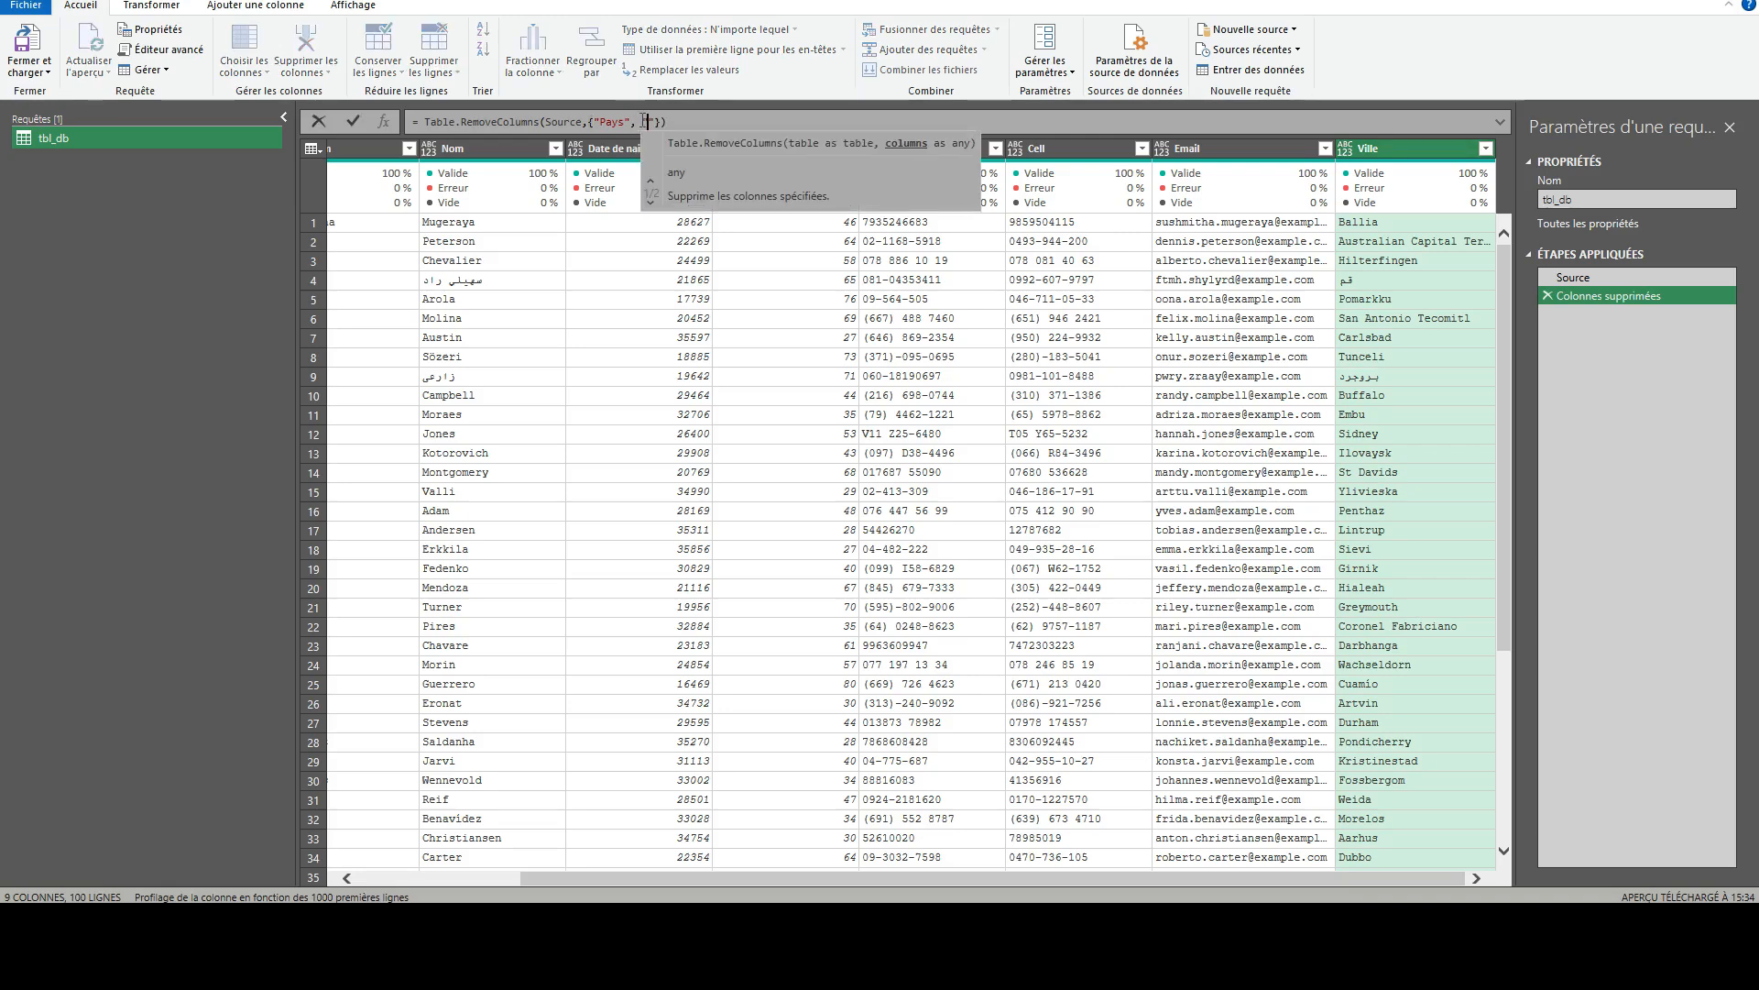
text(Ville)
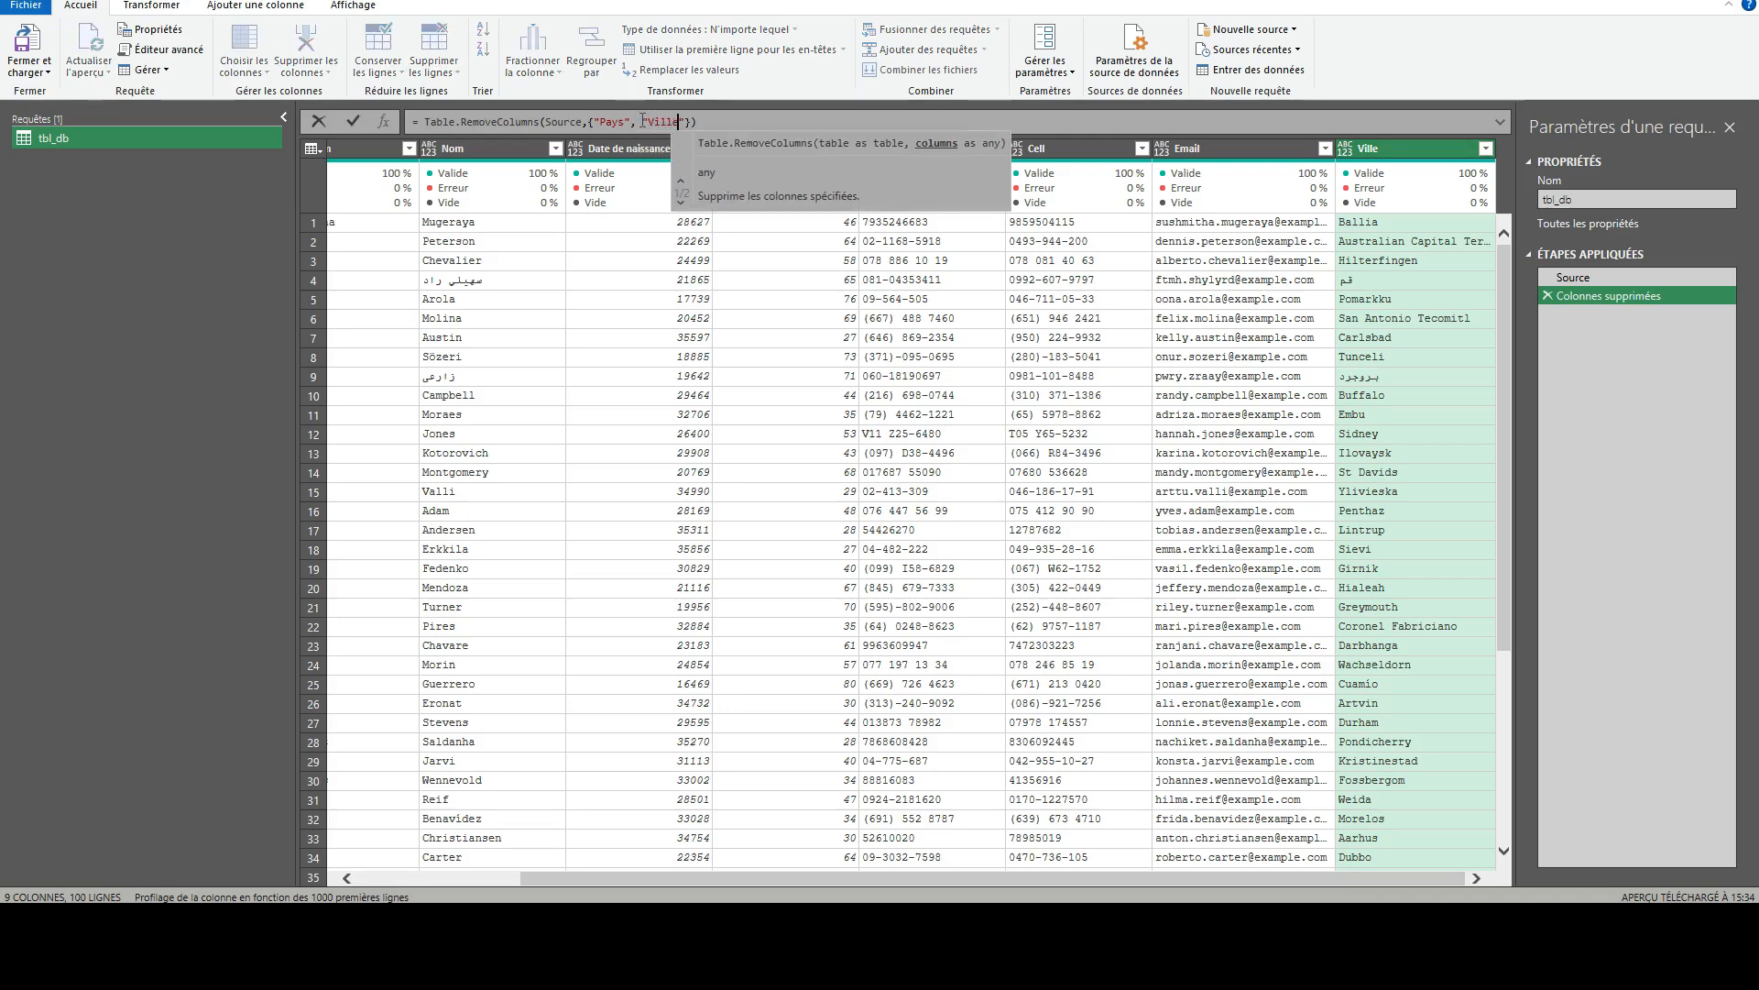
key(Return)
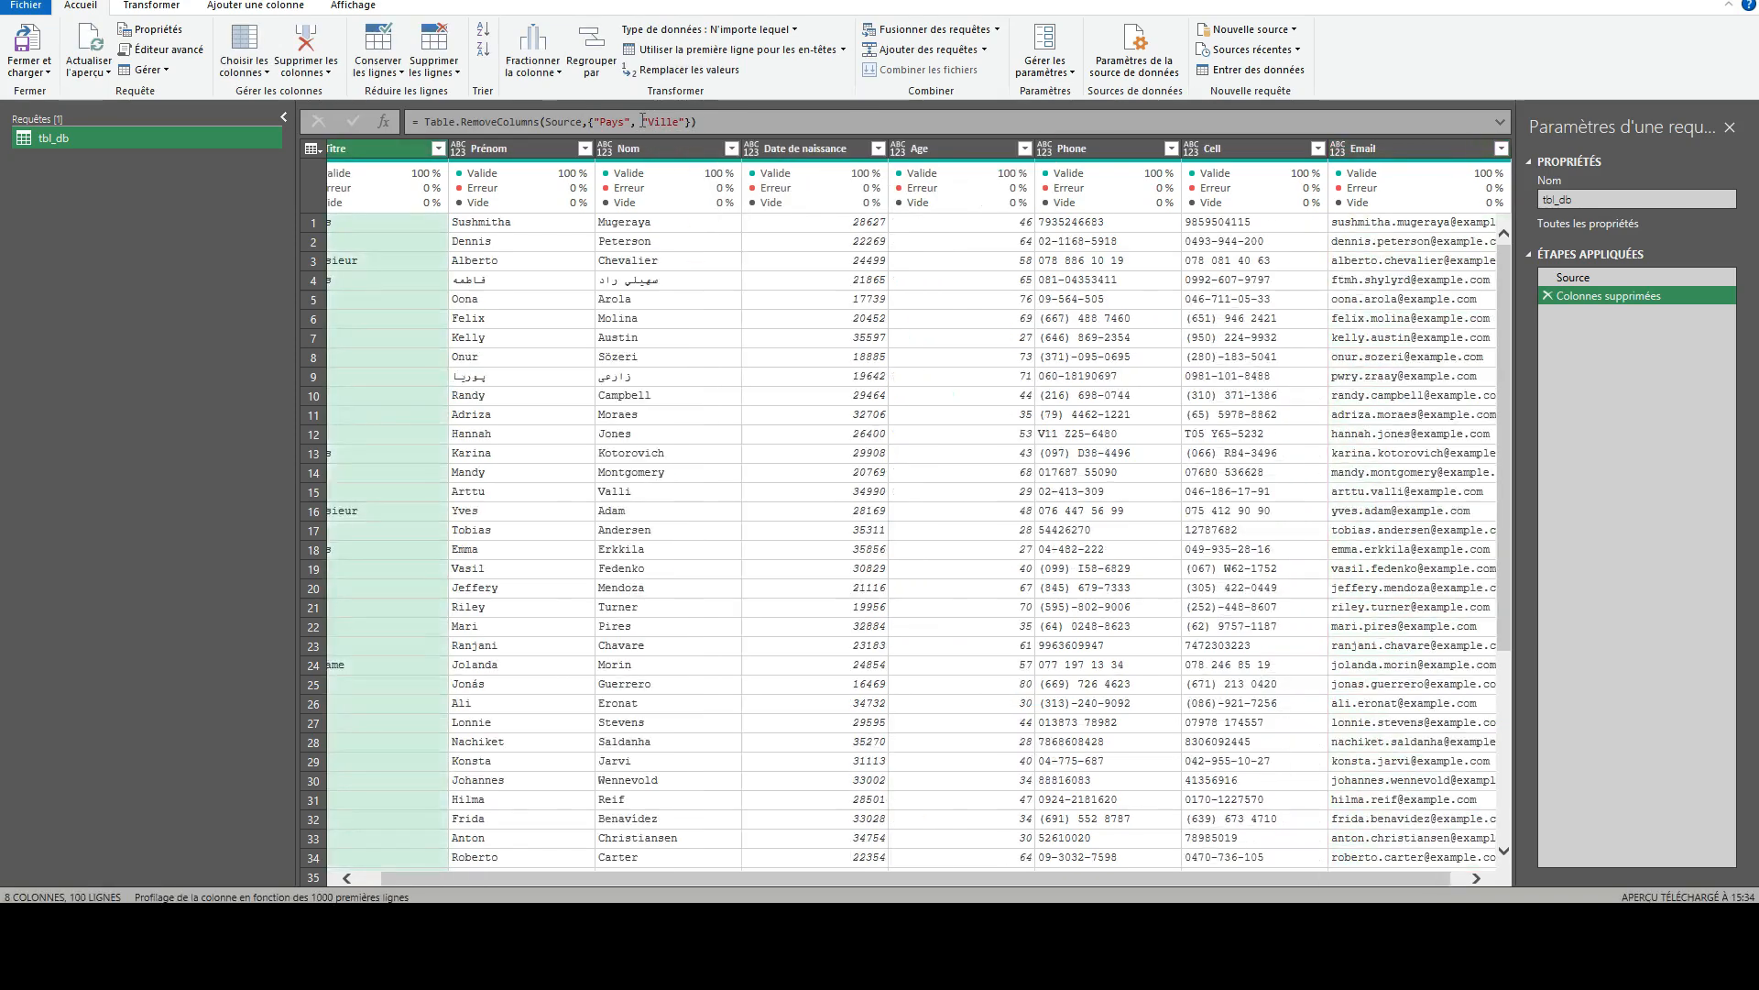
click(1464, 881)
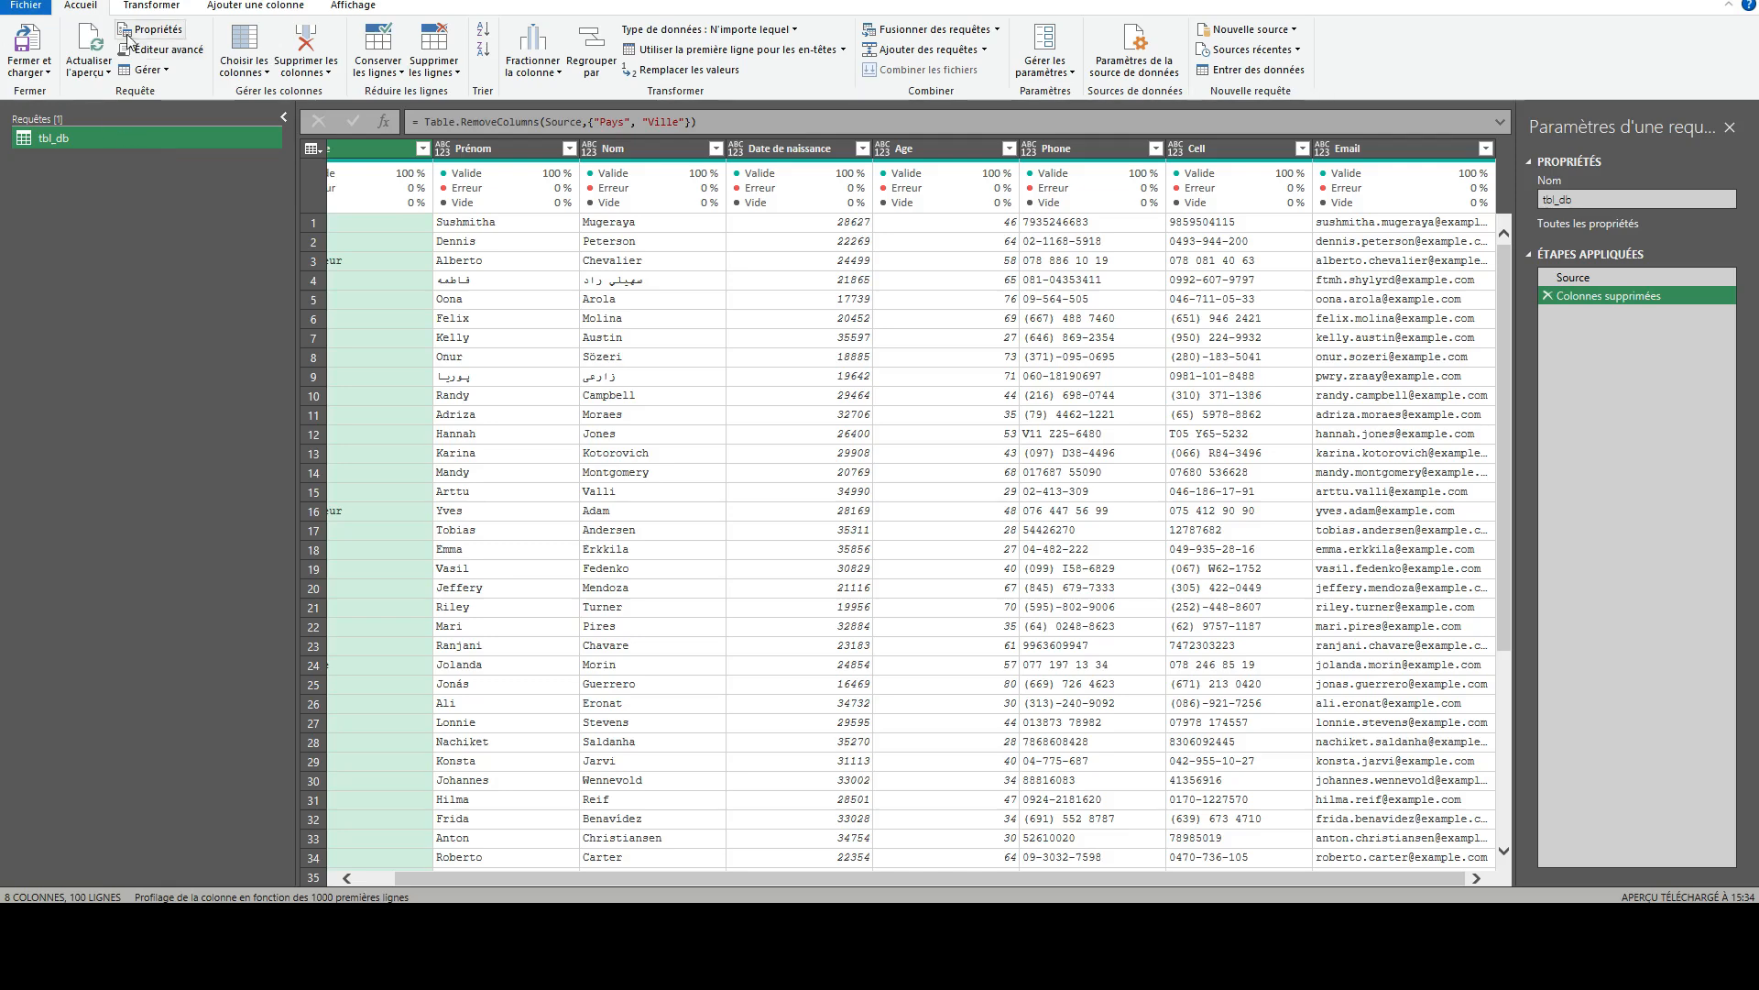
- Close the editor and load the query as a table into the existing sheet Autre at cell H2
click(37, 73)
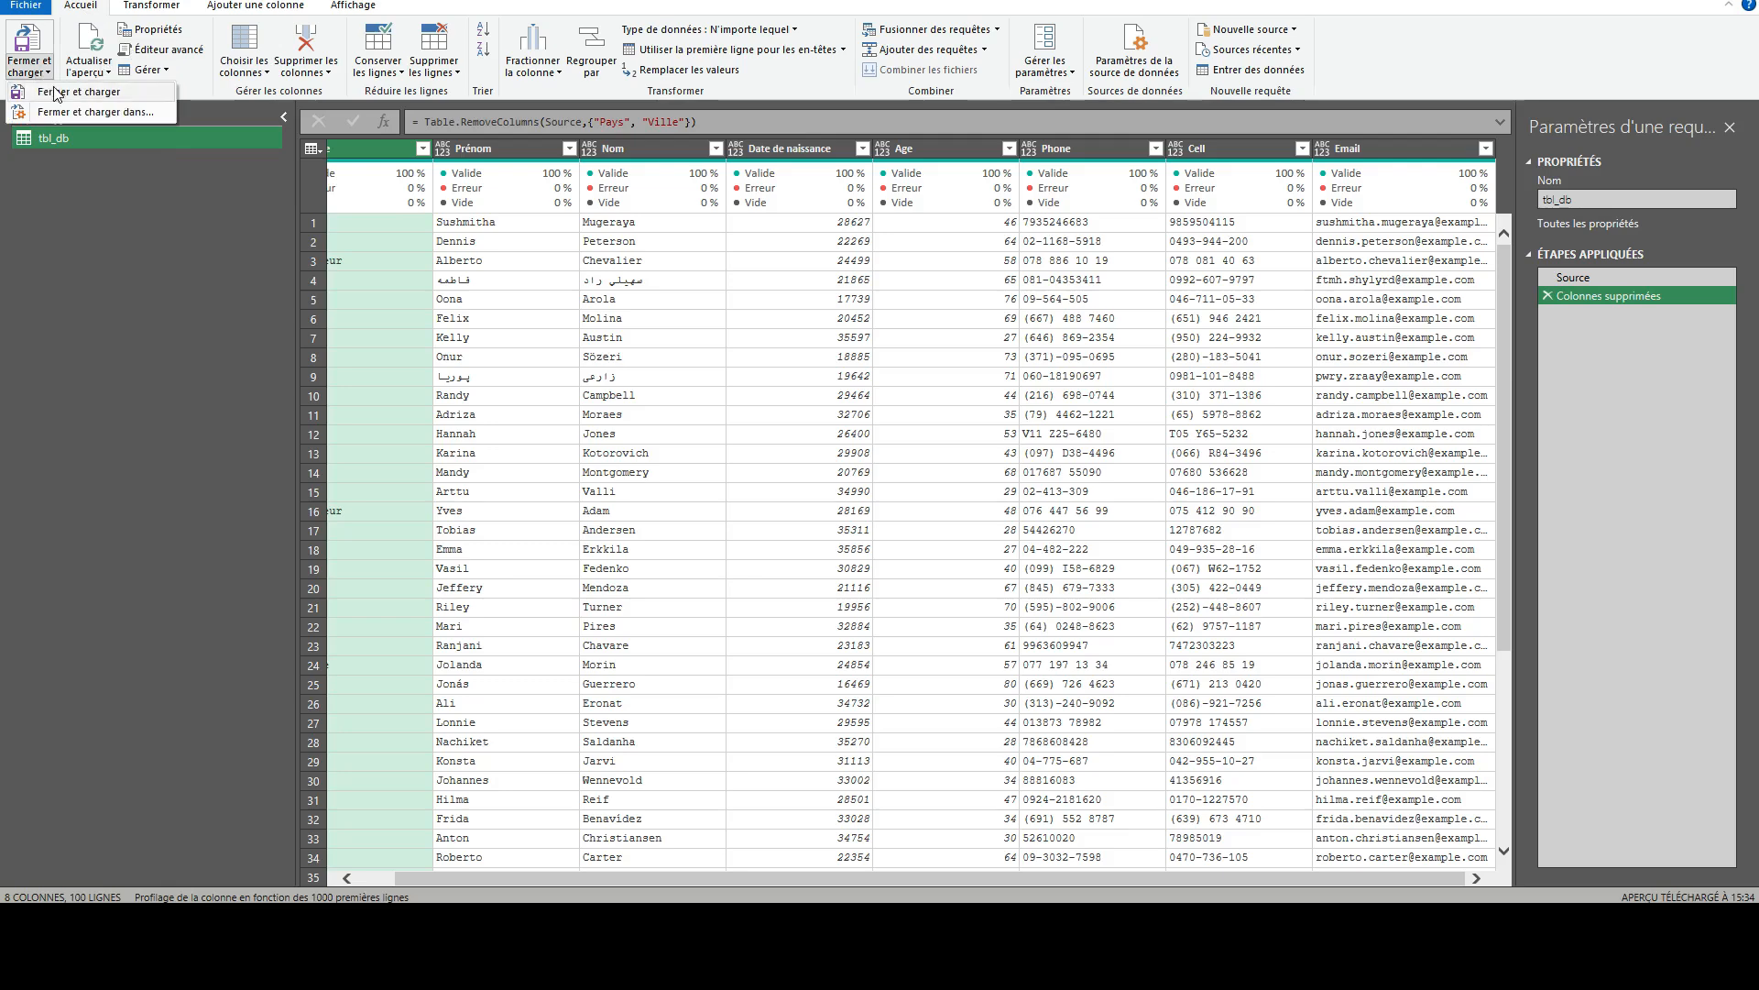
click(80, 113)
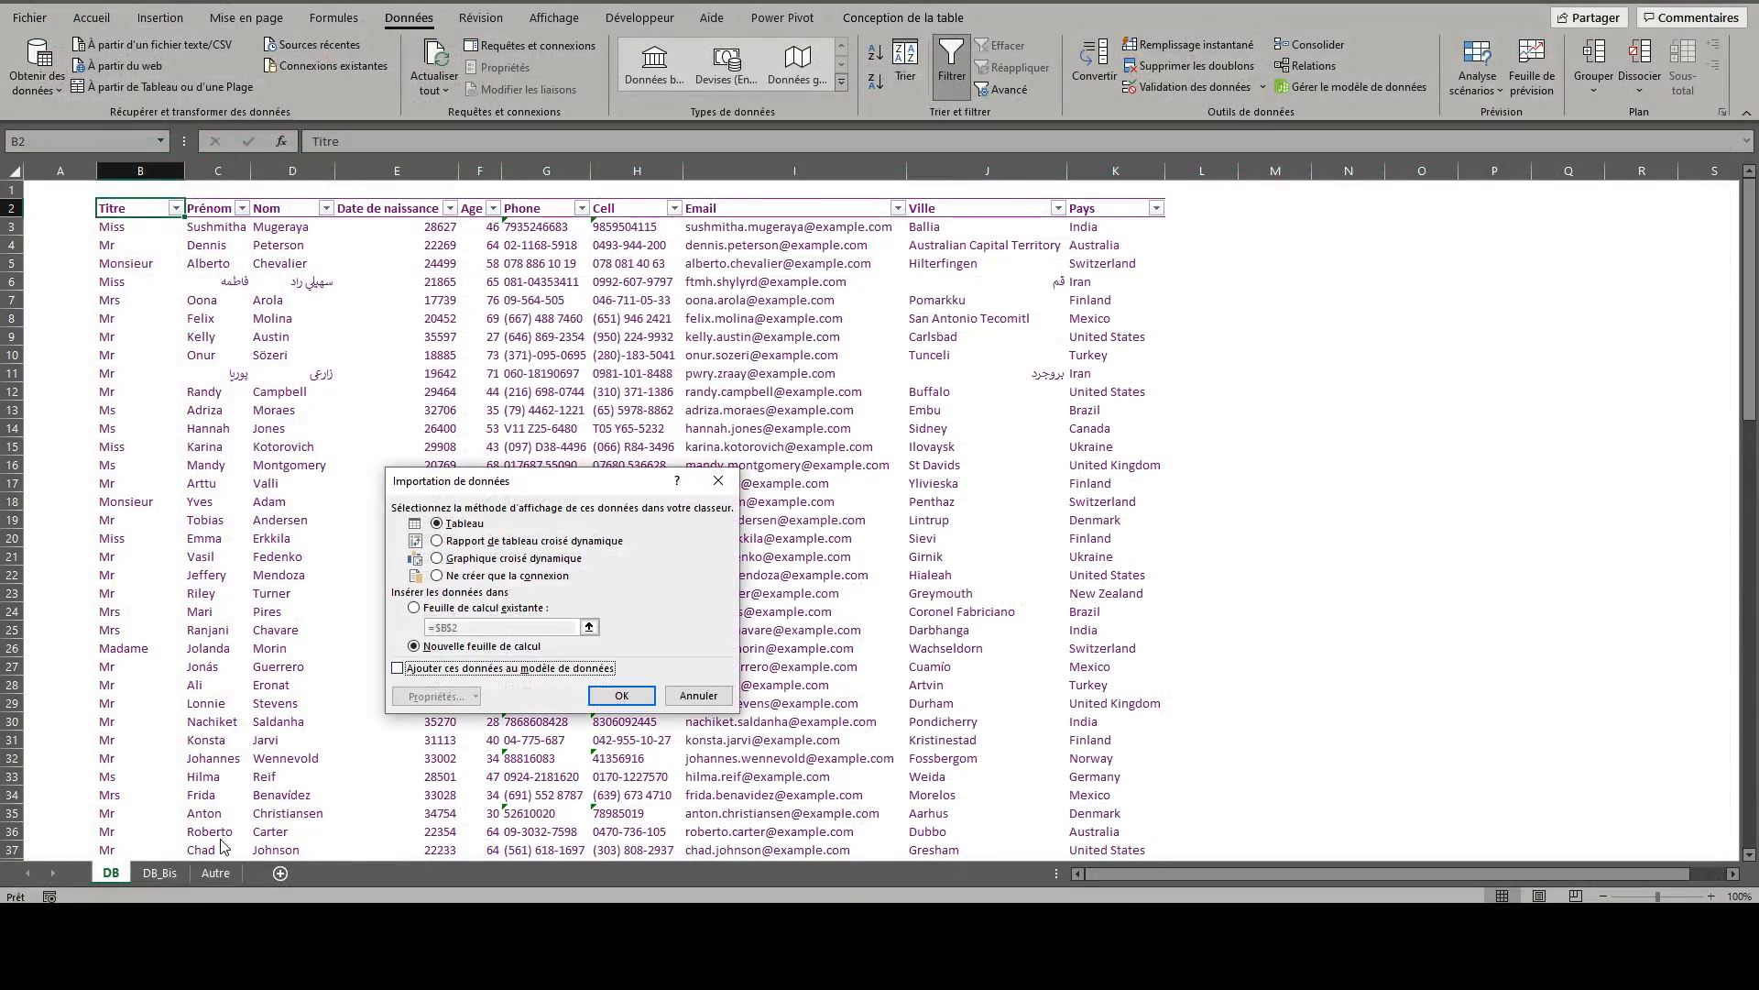
click(453, 610)
click(213, 873)
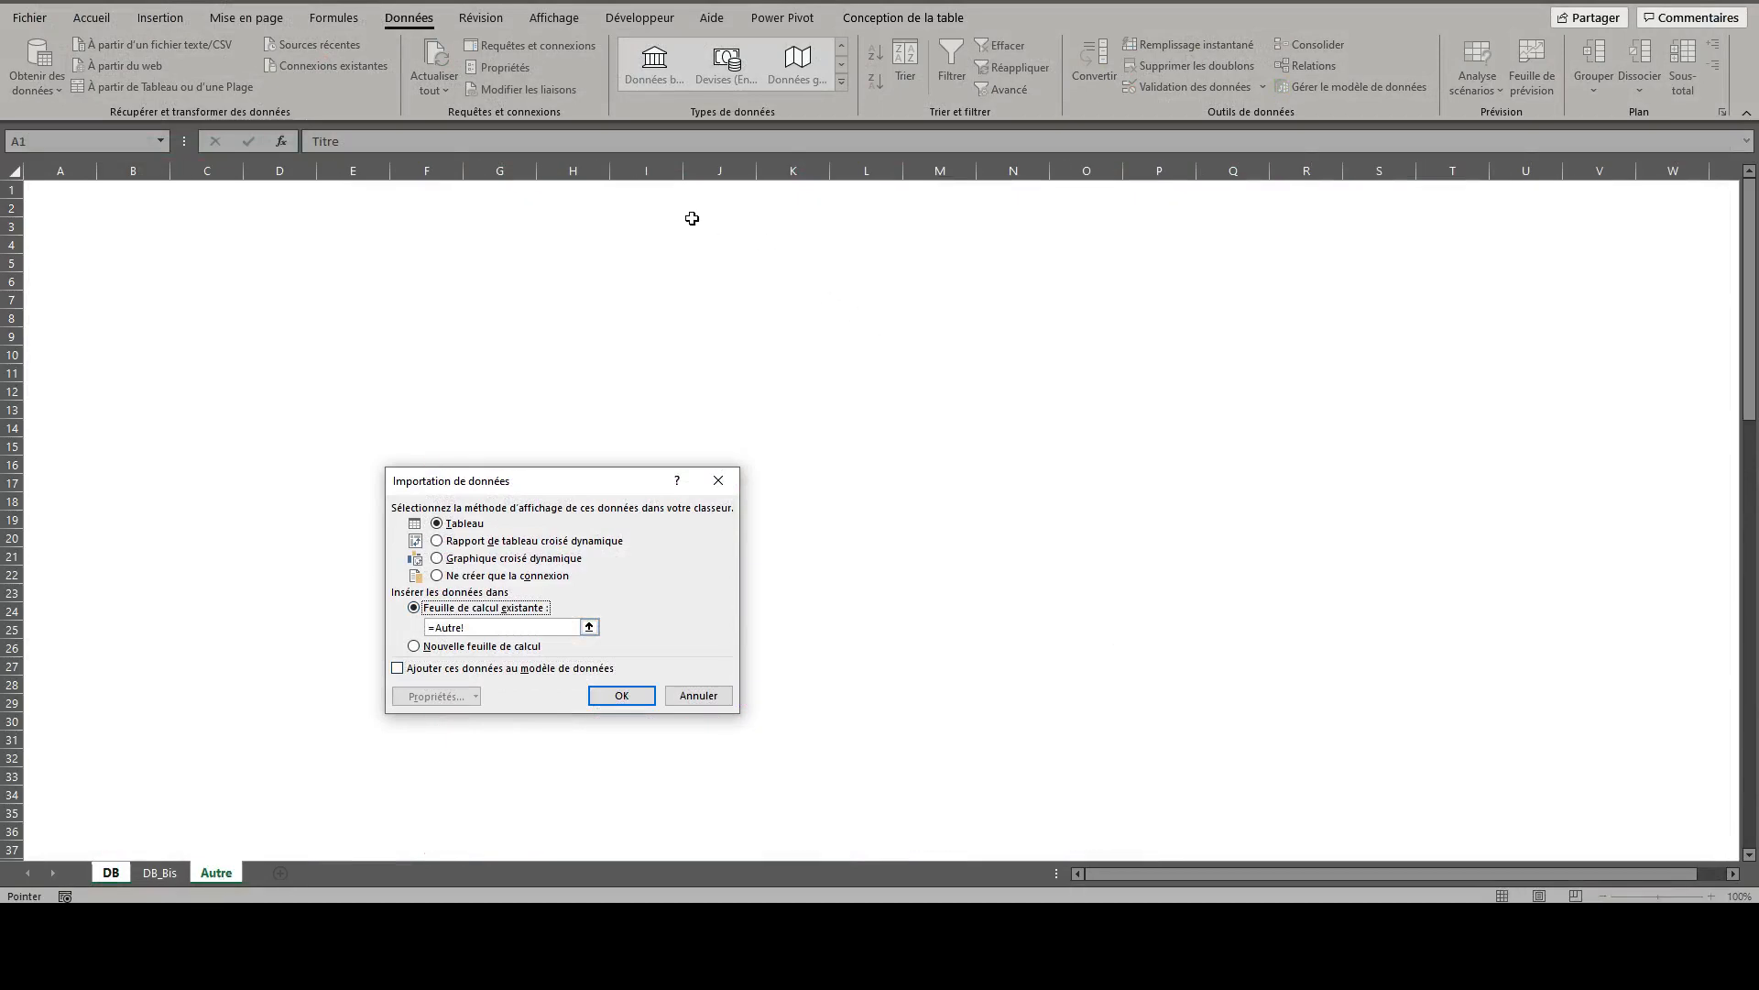
click(570, 211)
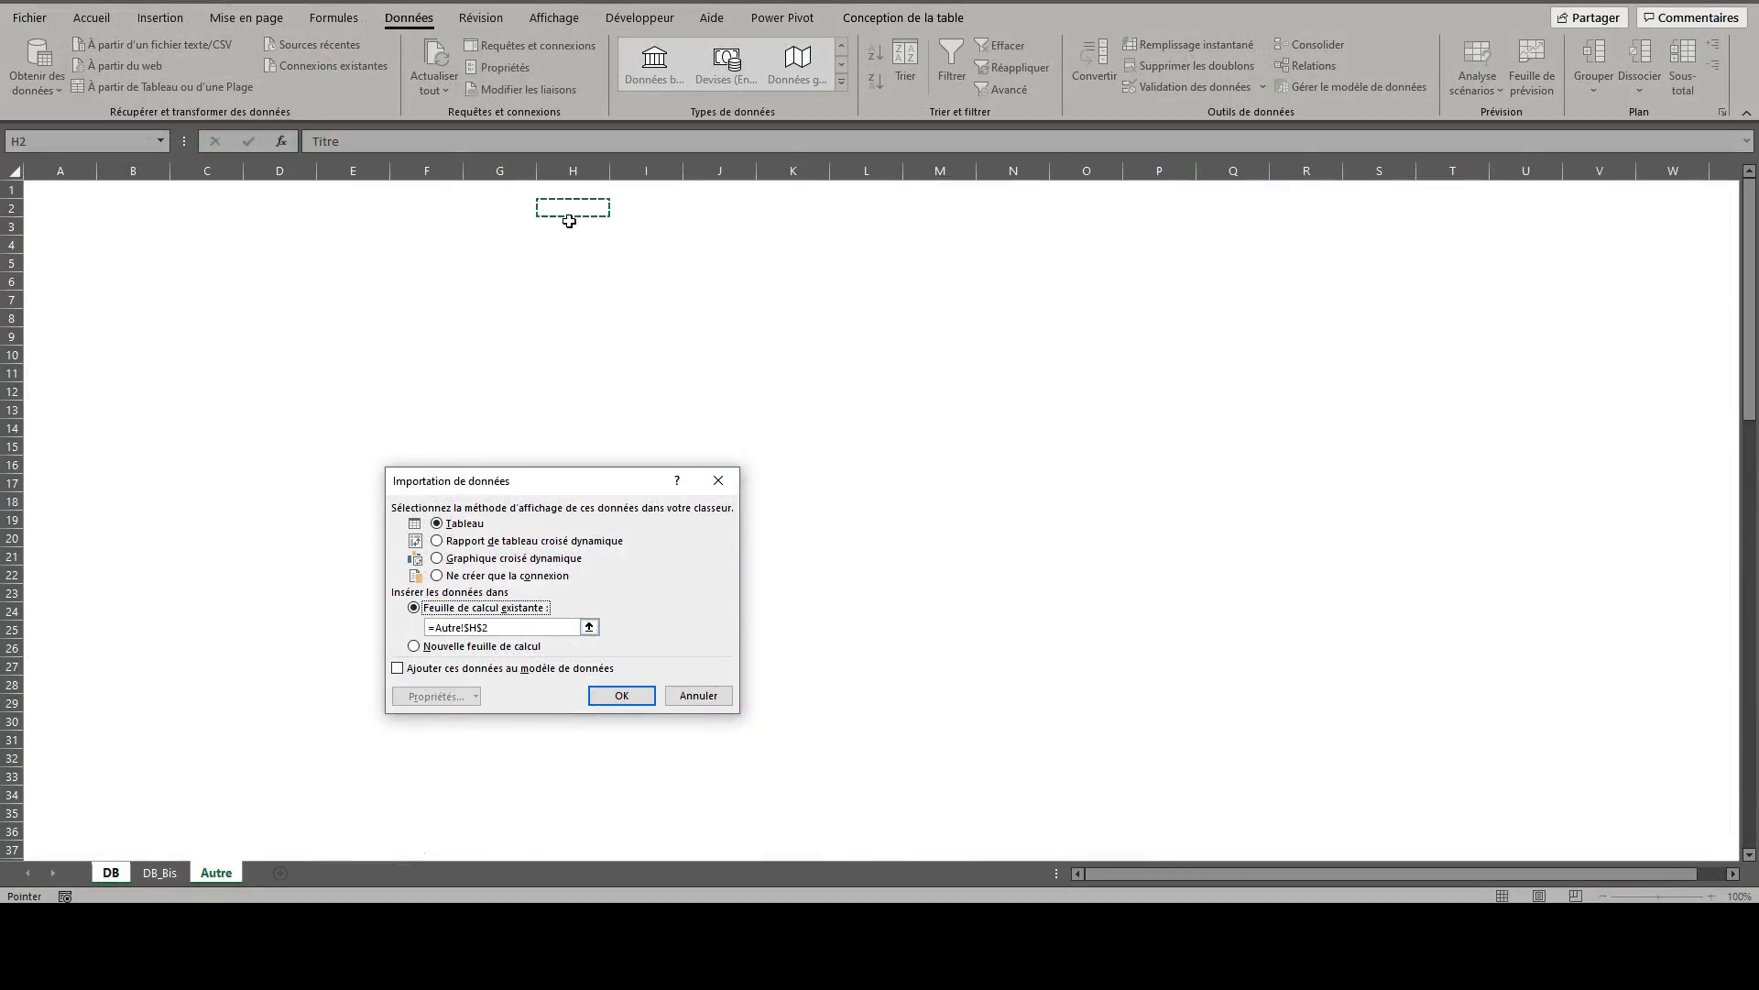
click(621, 696)
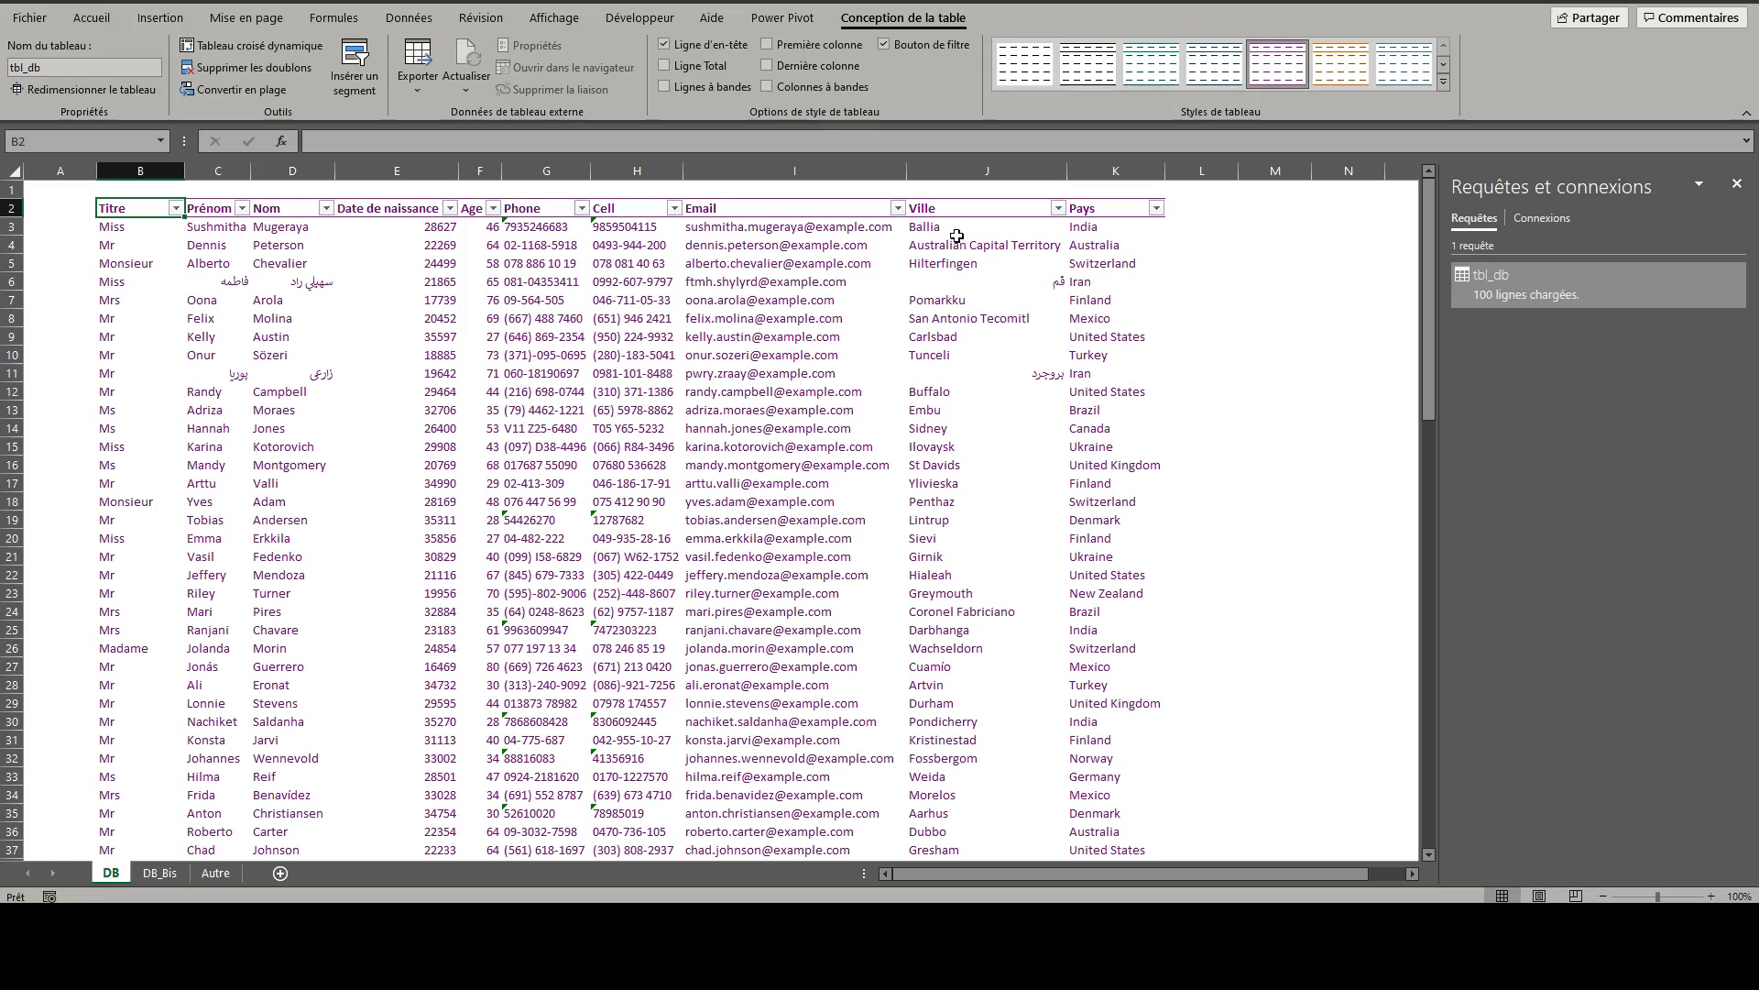
- Copy the Ville and Pays headers on the DB sheet and turn off banded rows for the query table on the Autre sheet
drag(943, 209, 1099, 210)
key(ctrl+c)
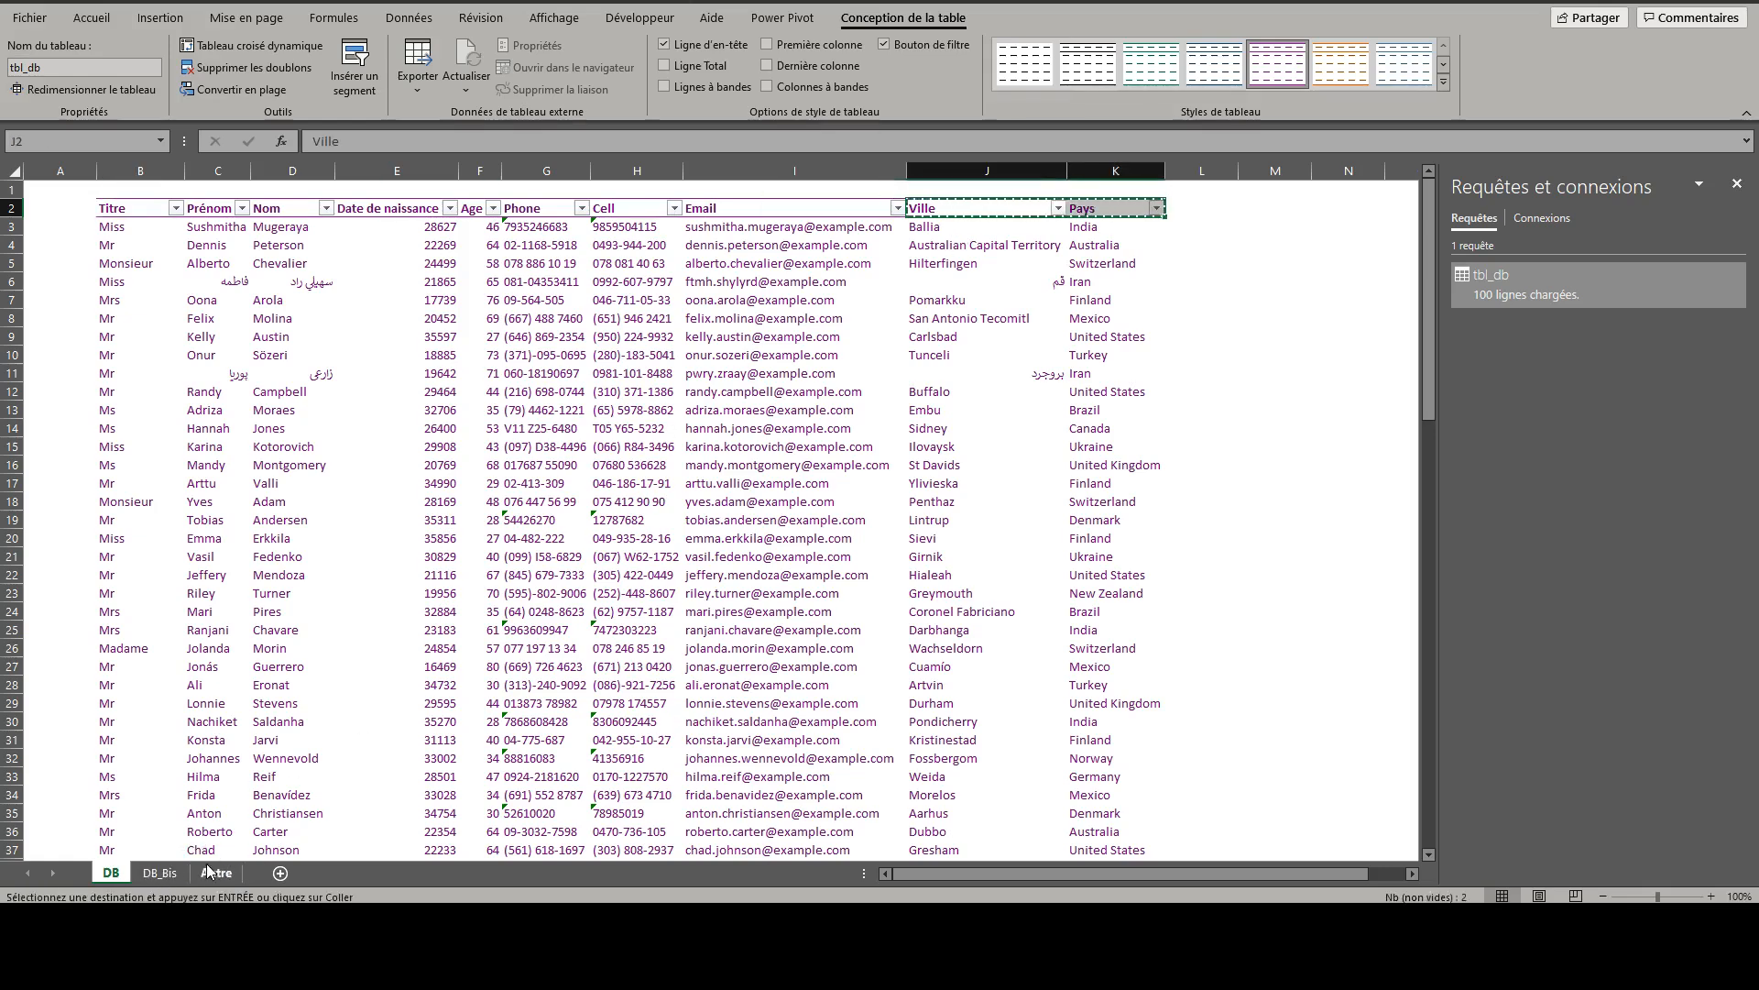
click(215, 874)
click(1021, 277)
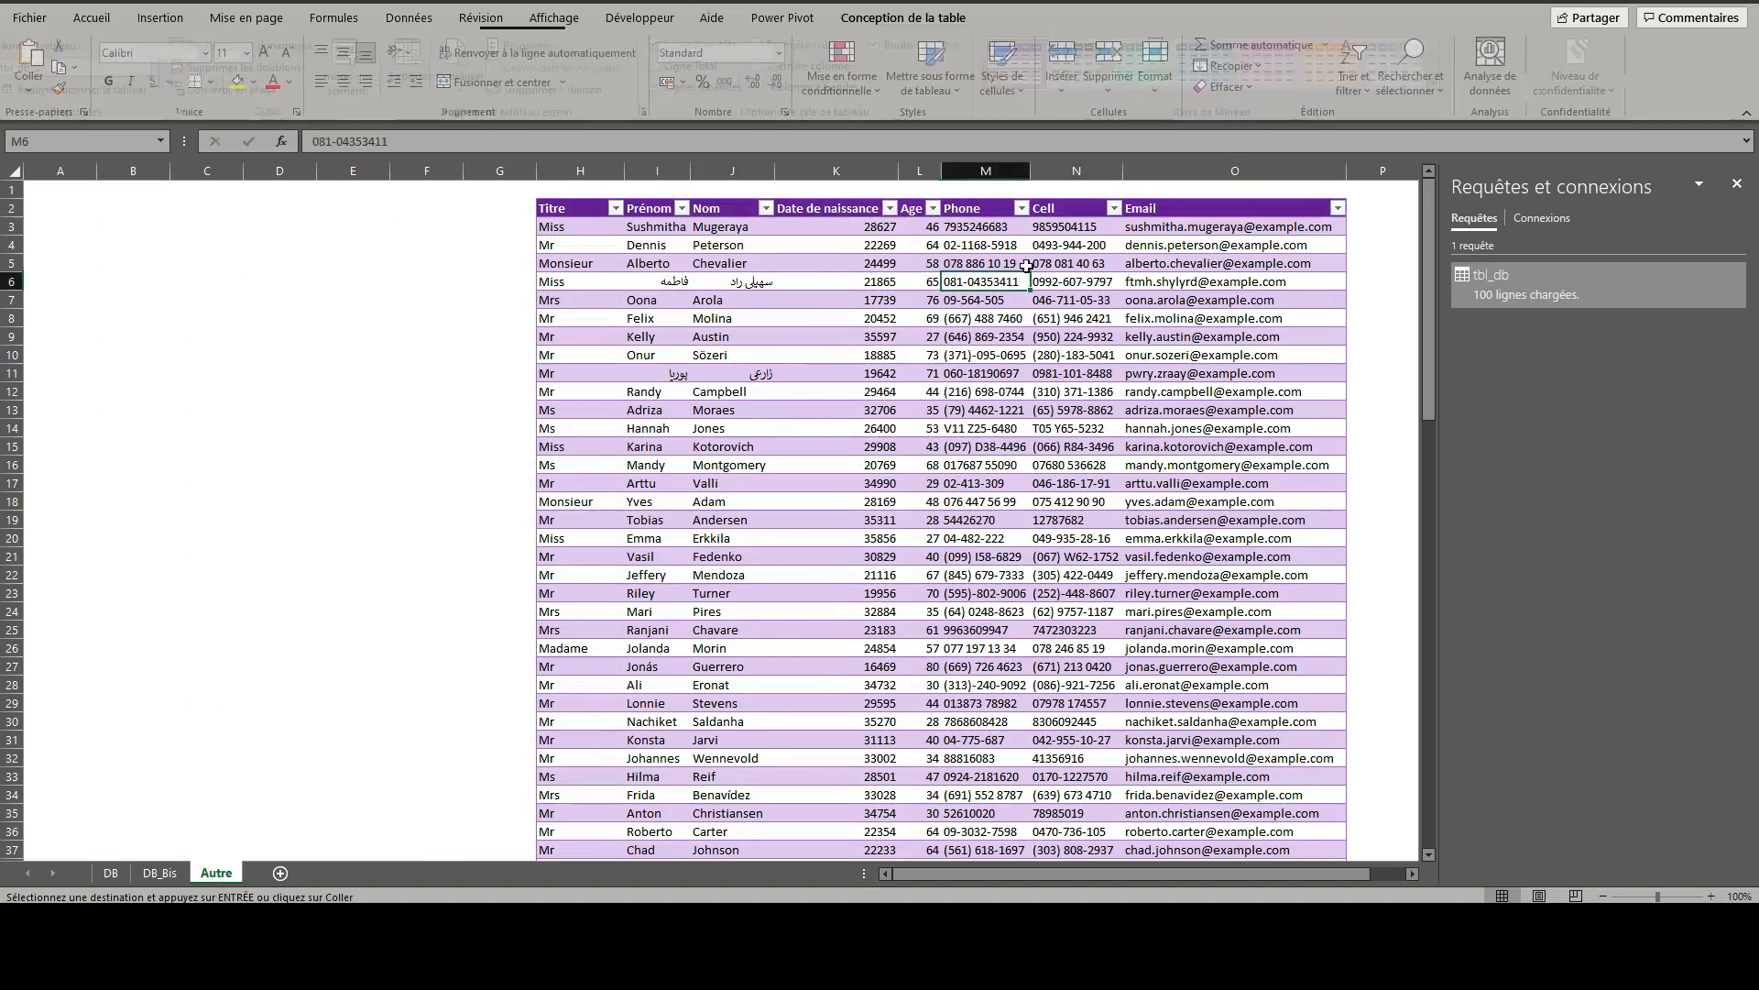
click(705, 89)
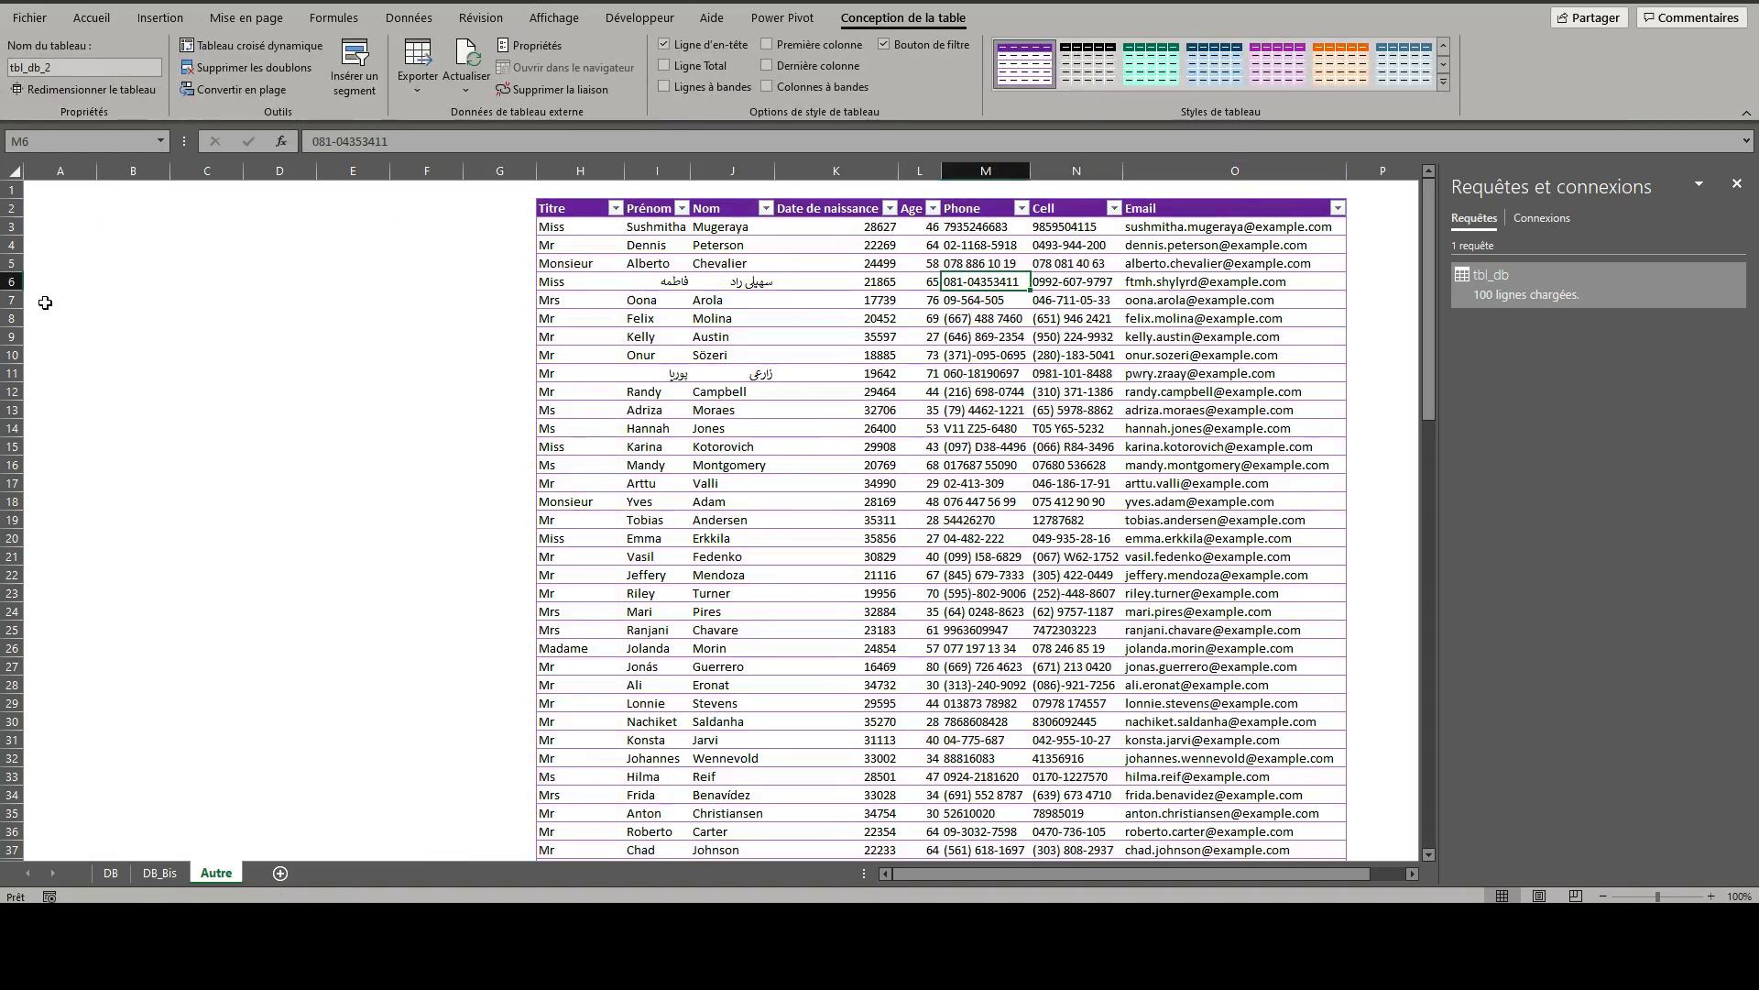
- Copy the Ville and Pays headers from the DB sheet and paste them transposed at cell B3 of the Autre sheet
click(122, 226)
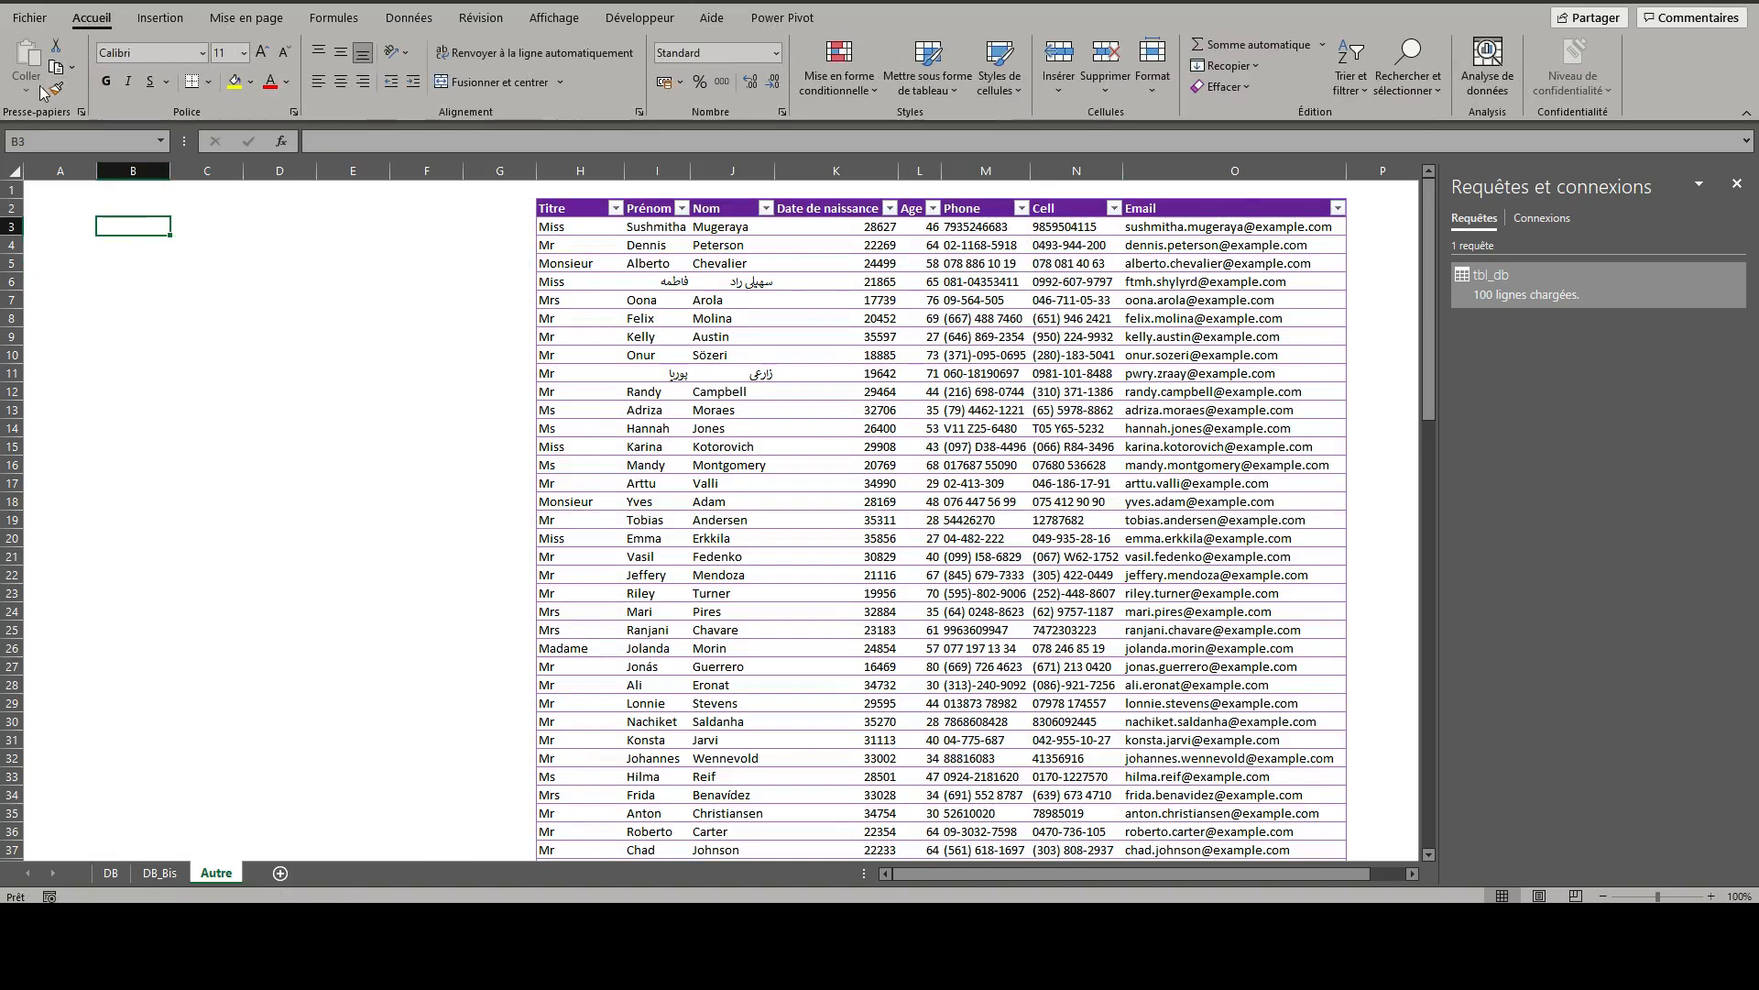
click(111, 873)
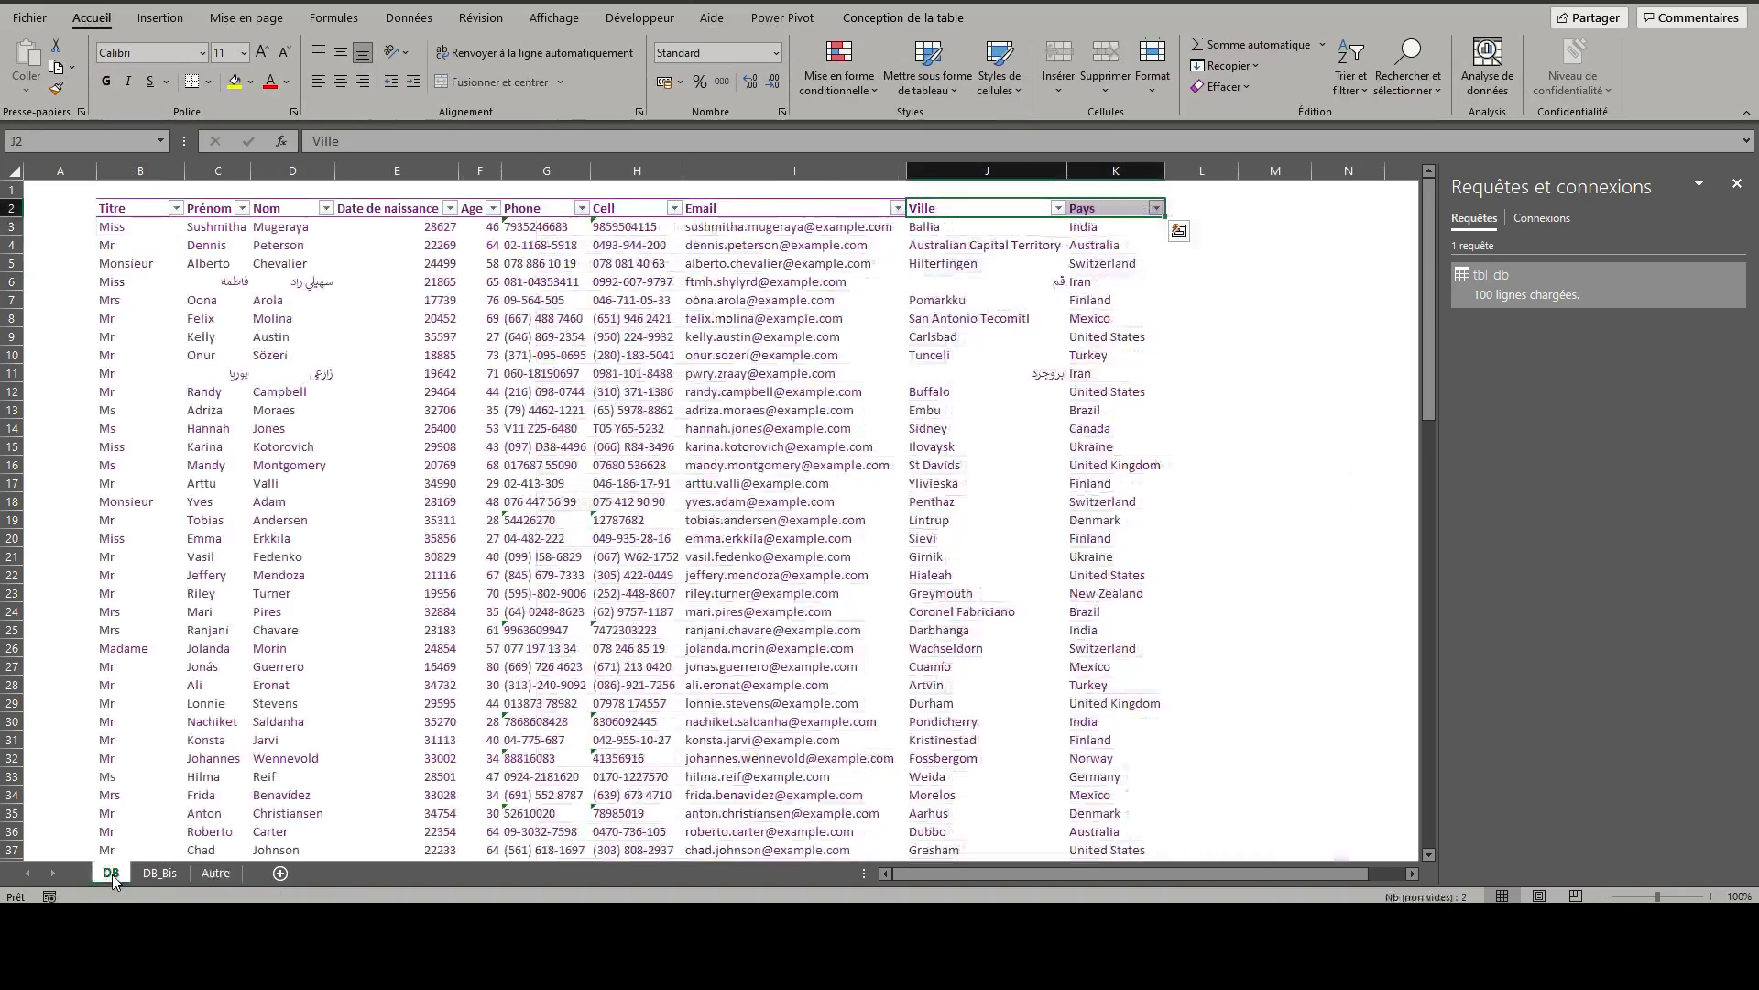
key(ctrl+c)
click(215, 874)
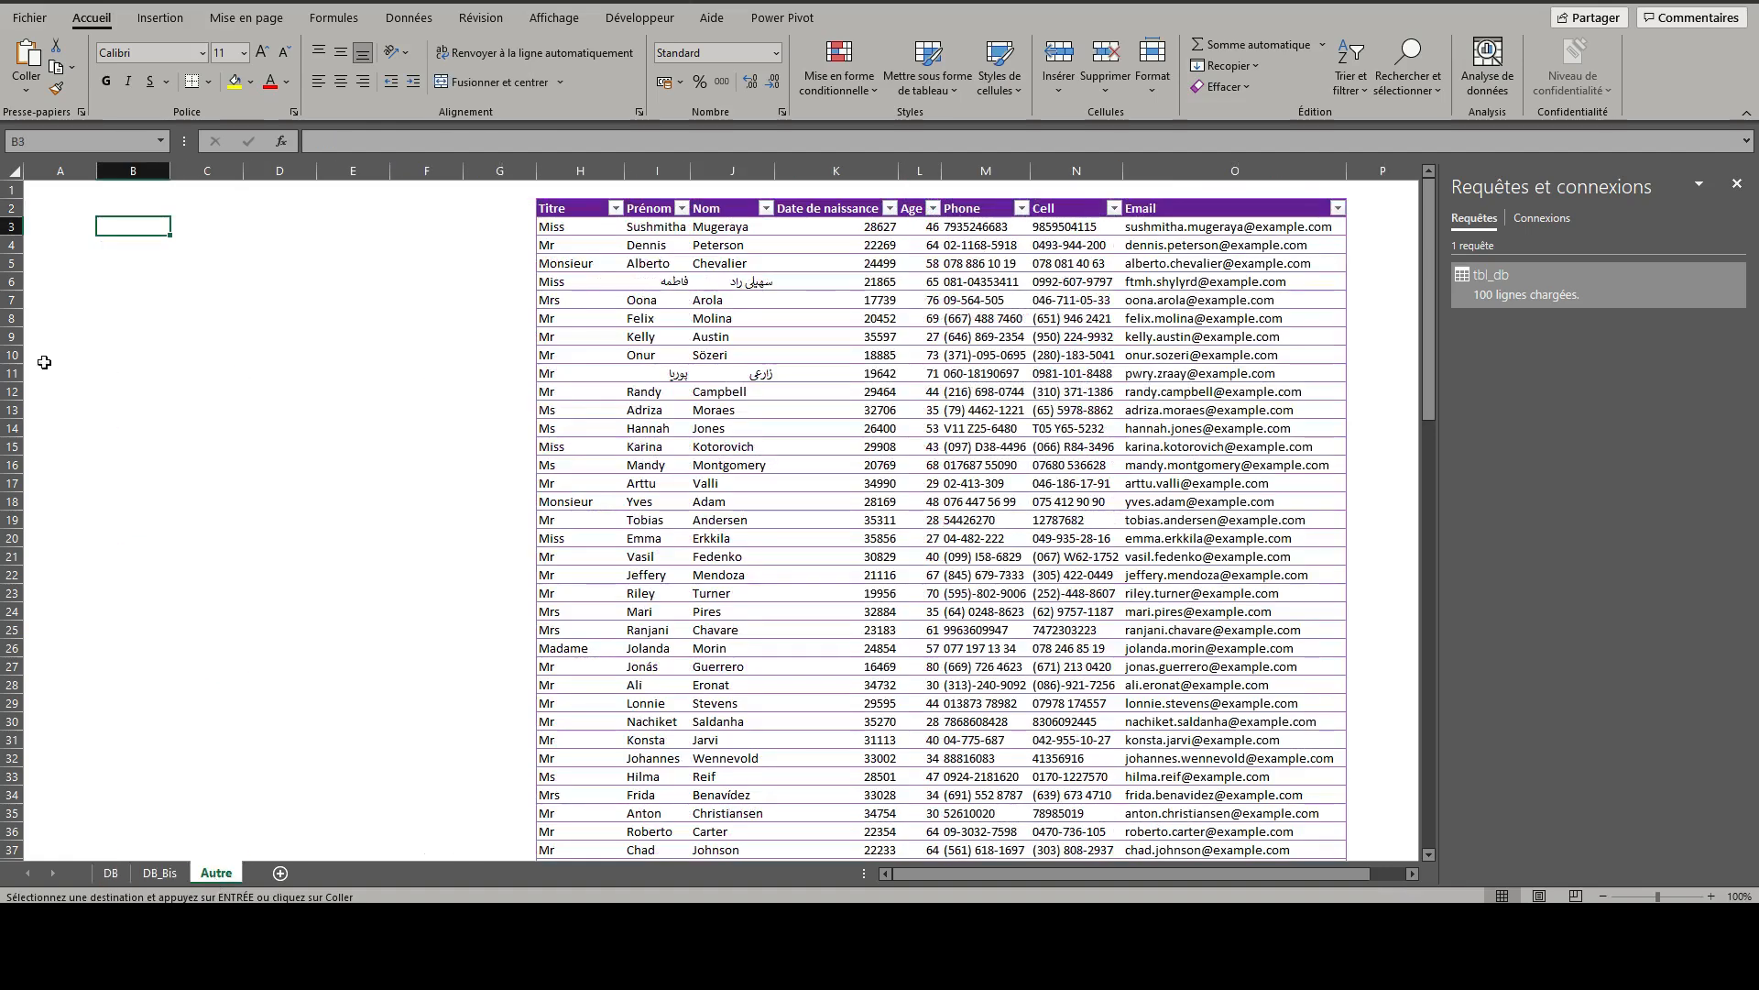
click(25, 89)
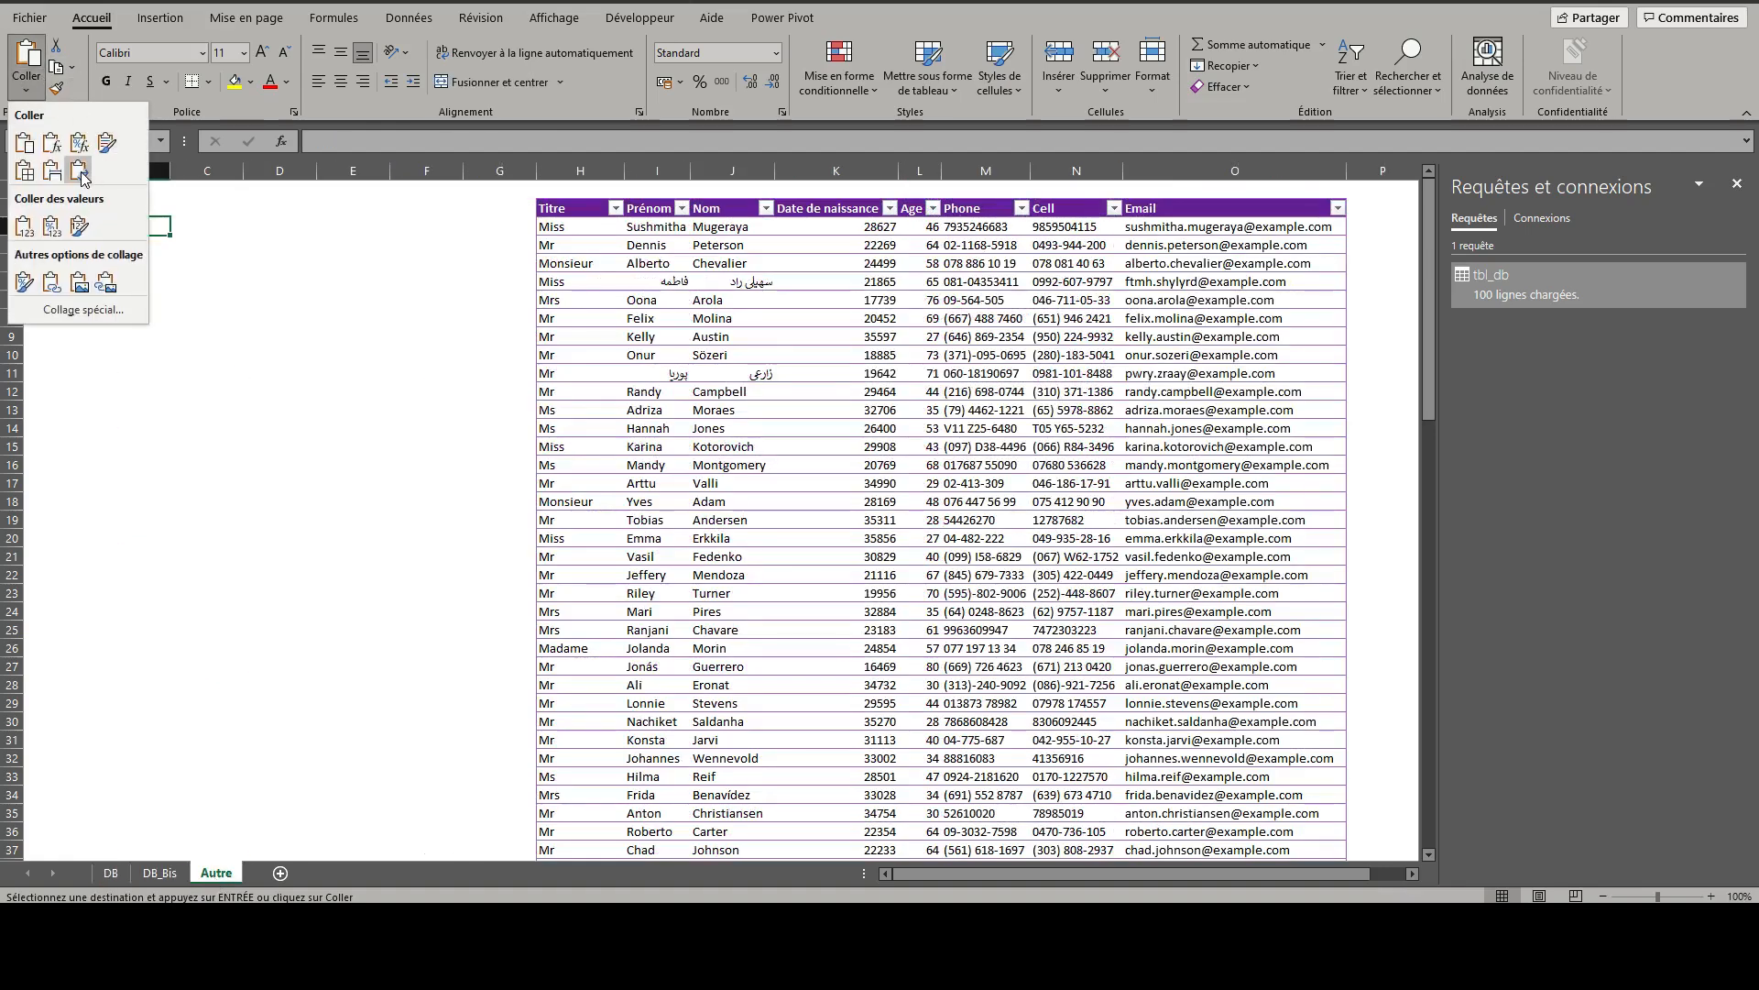
click(78, 168)
- Enter the header ColSuppr in cell B2, above the pasted column names
click(130, 206)
text(Col)
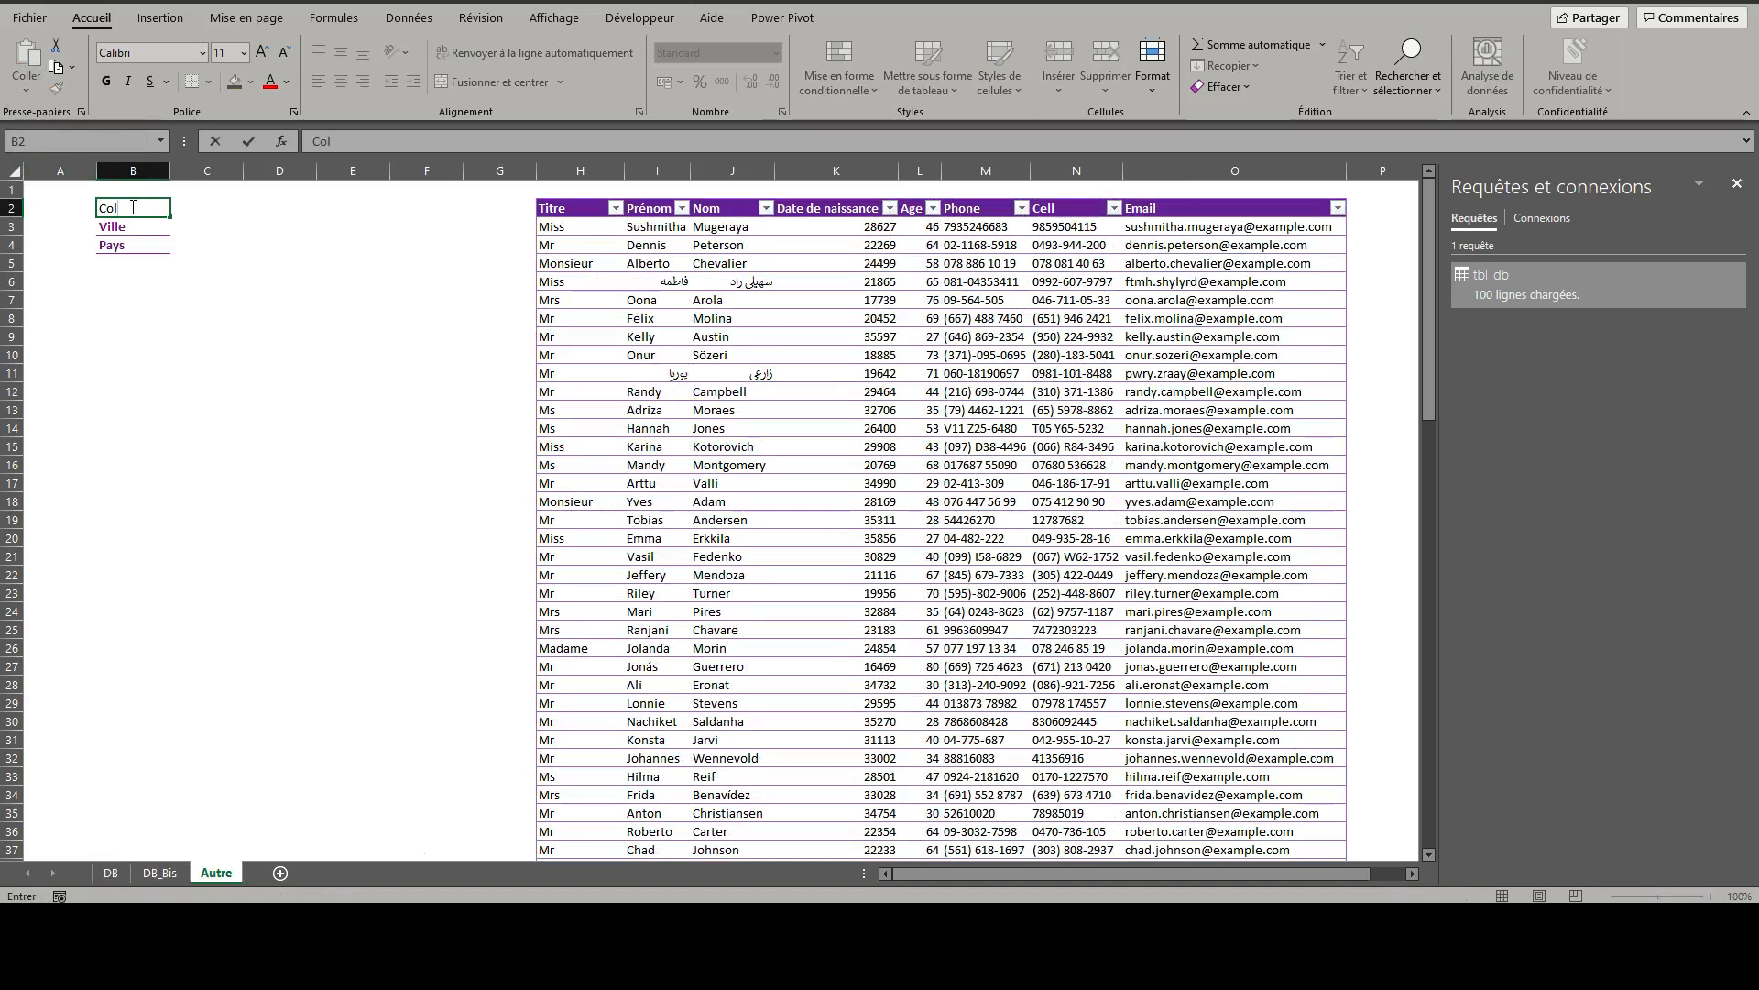
text(Supr)
key(Return)
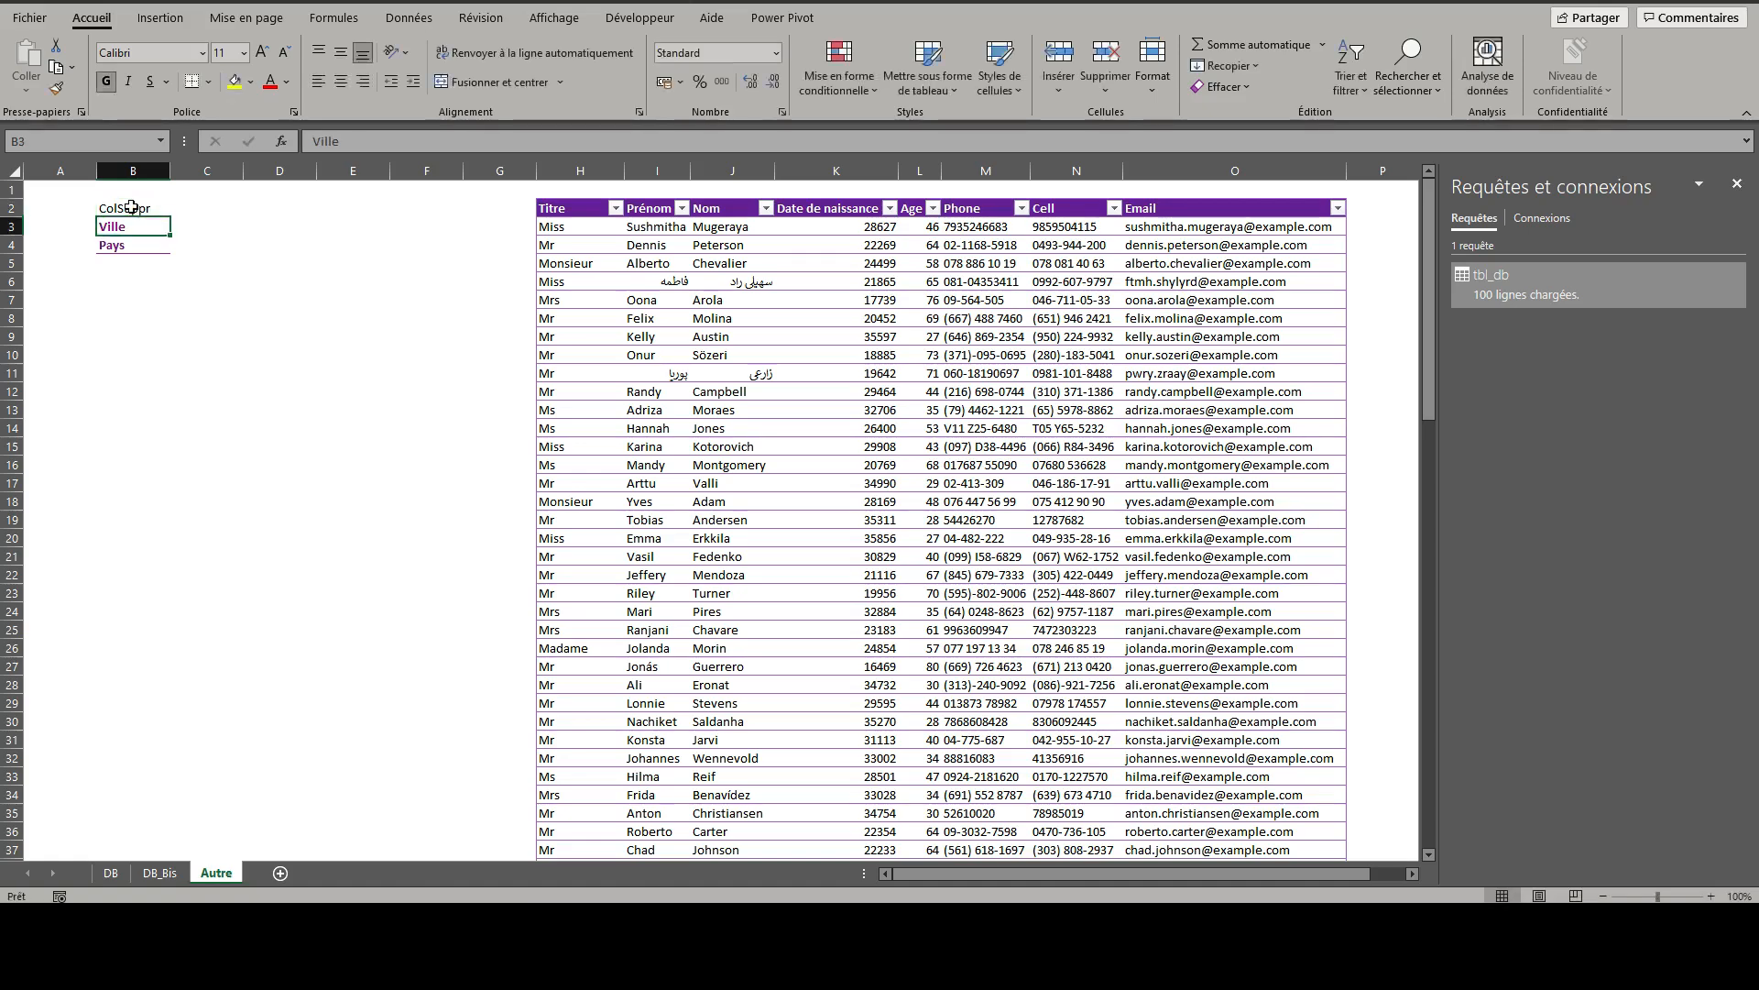
- Format the range B2:B4 as a light-style table with headers and name it tbl_suppr
click(929, 69)
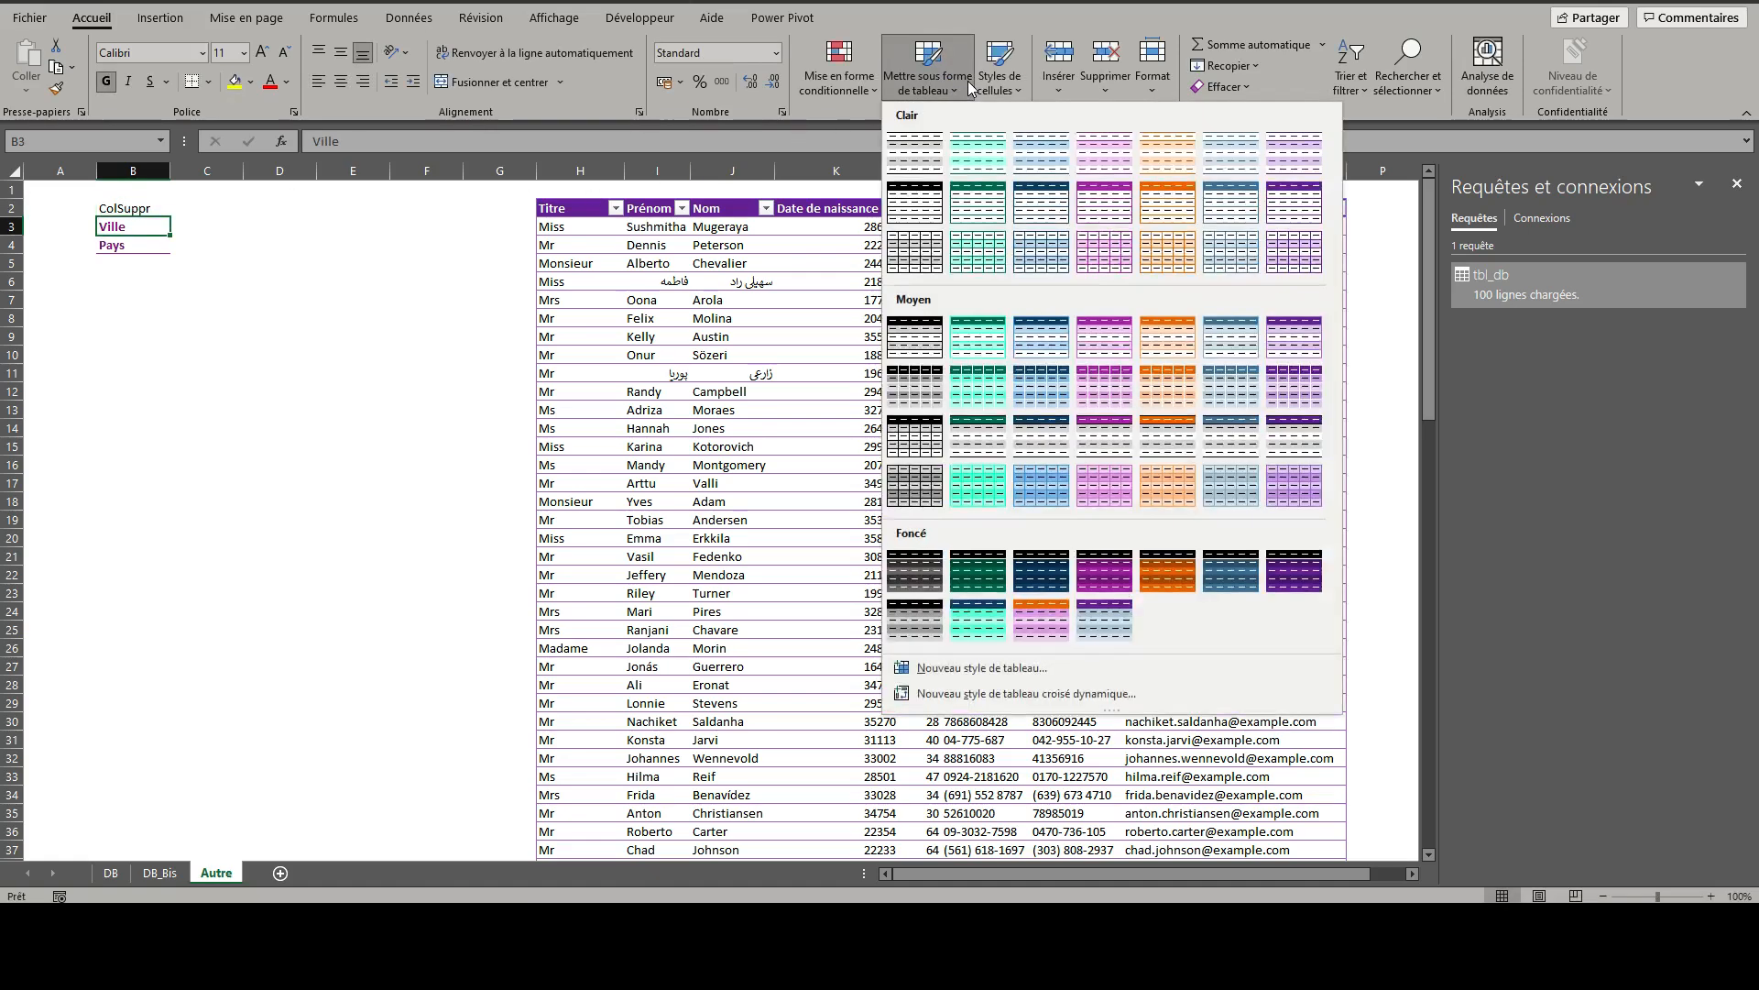
click(928, 165)
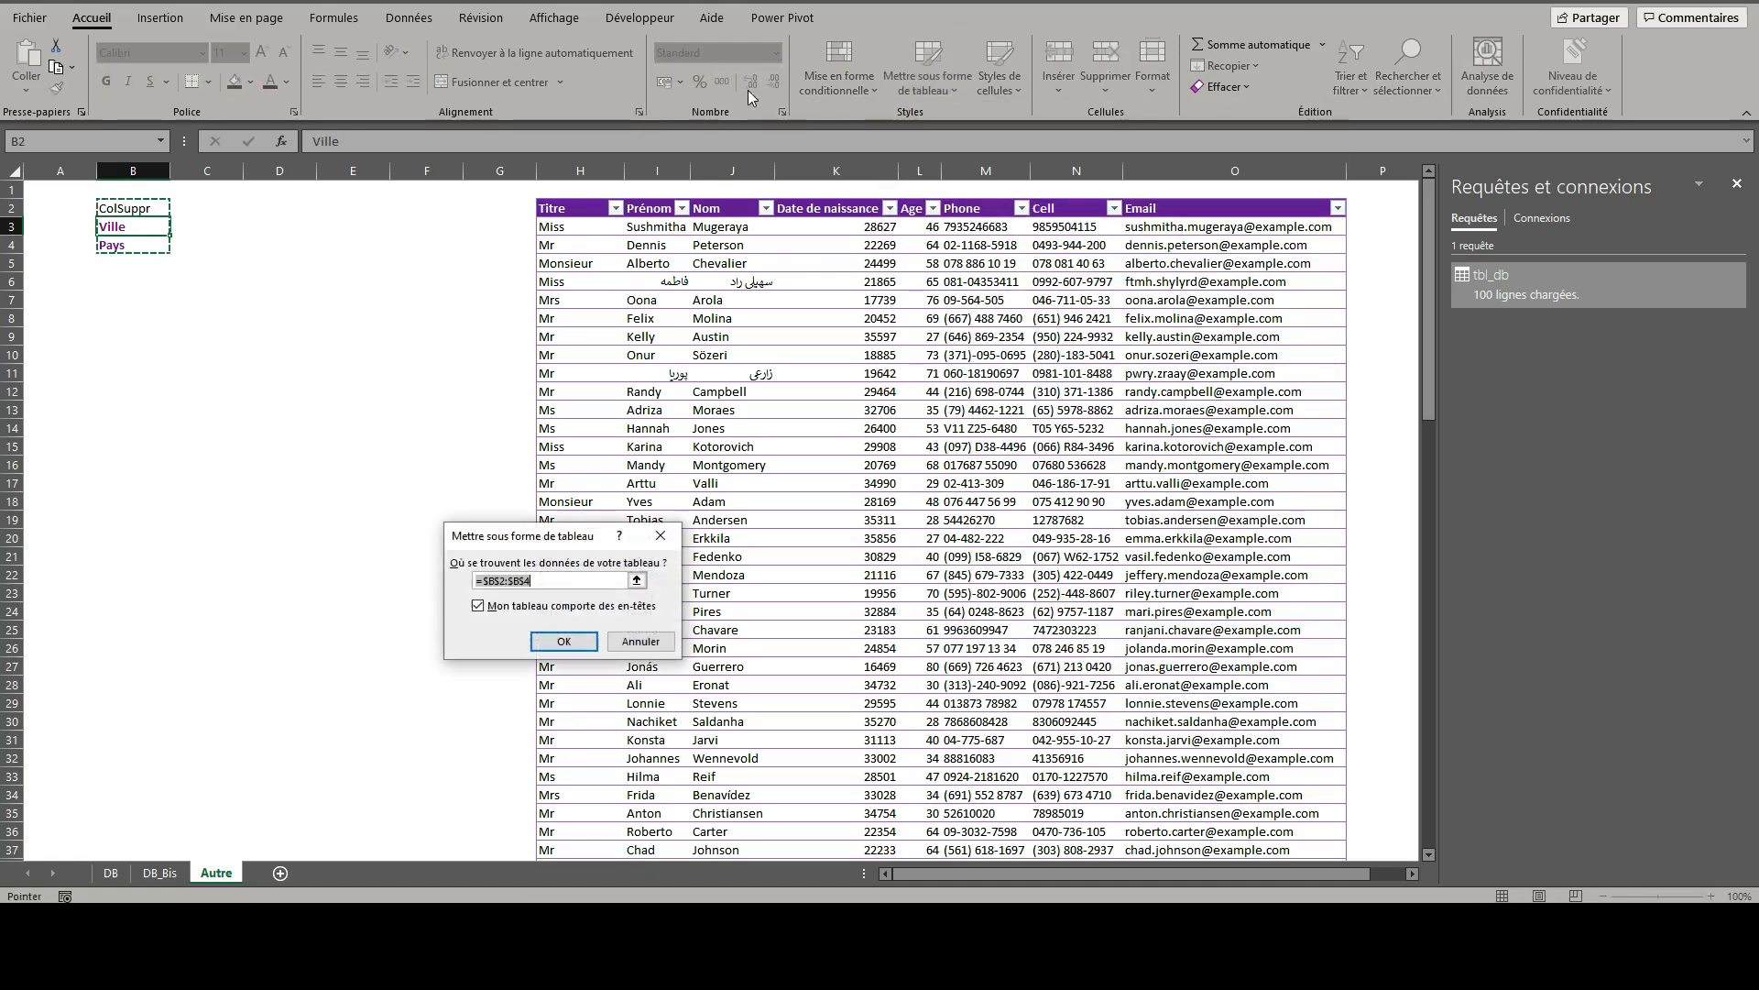
click(566, 636)
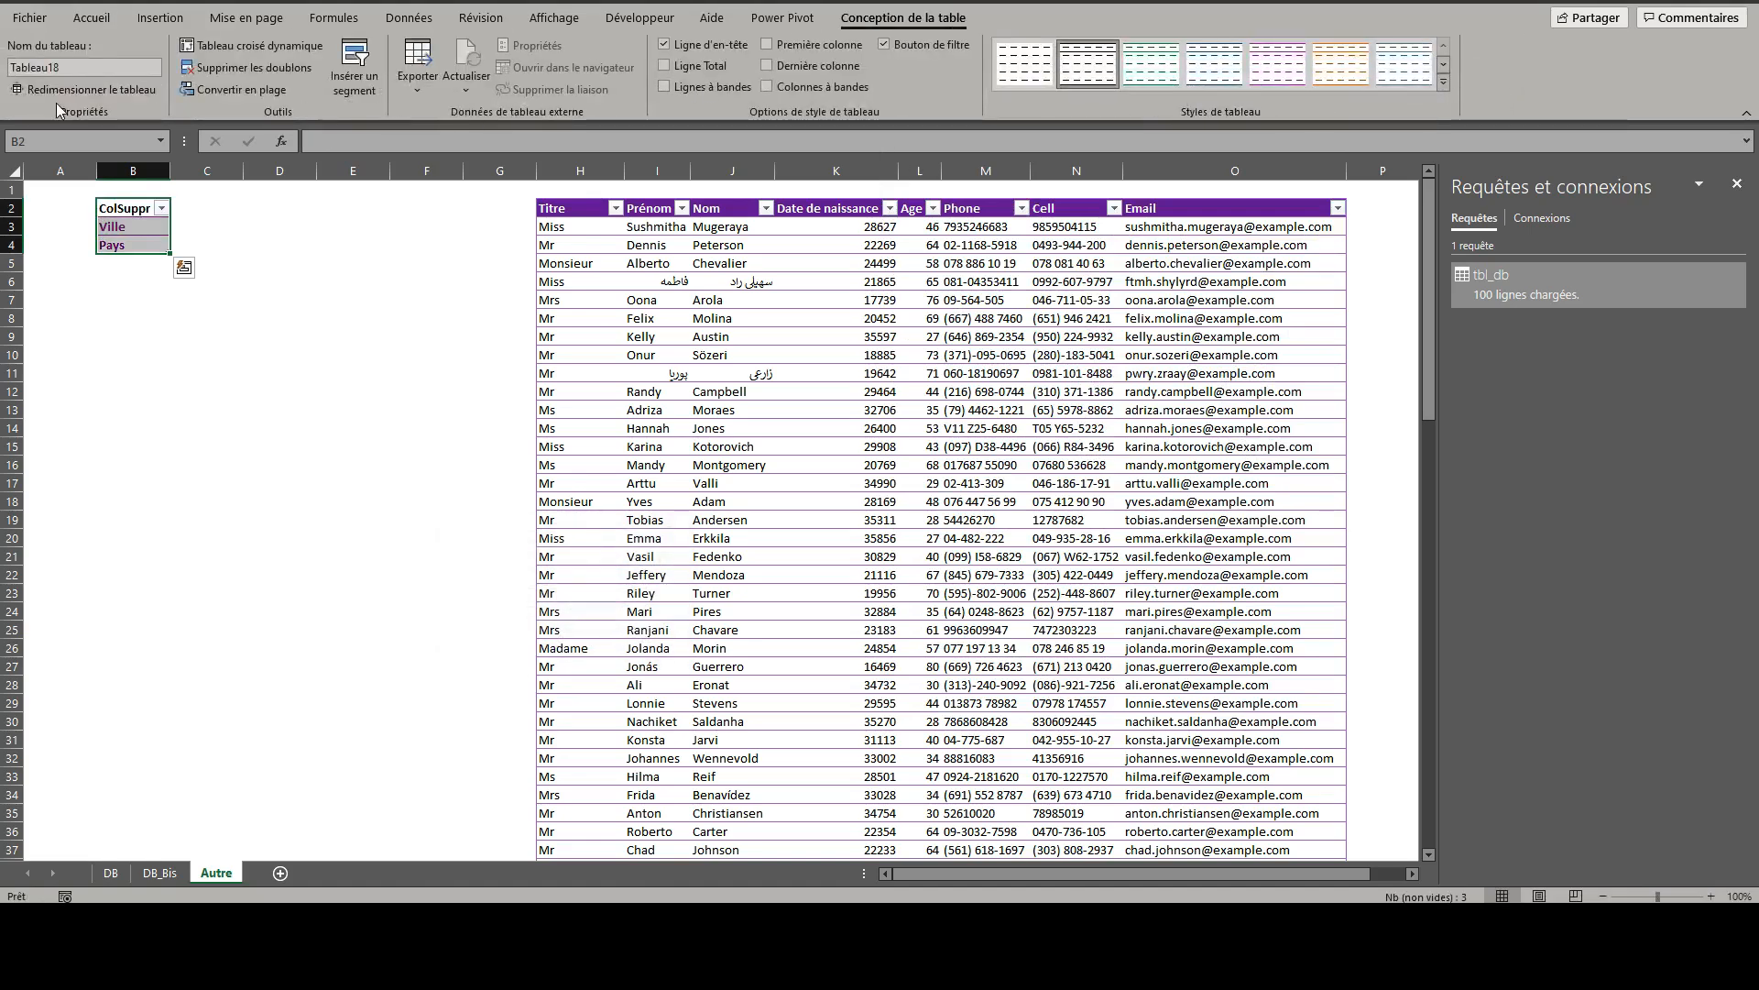
click(70, 65)
text(tbl_suppr)
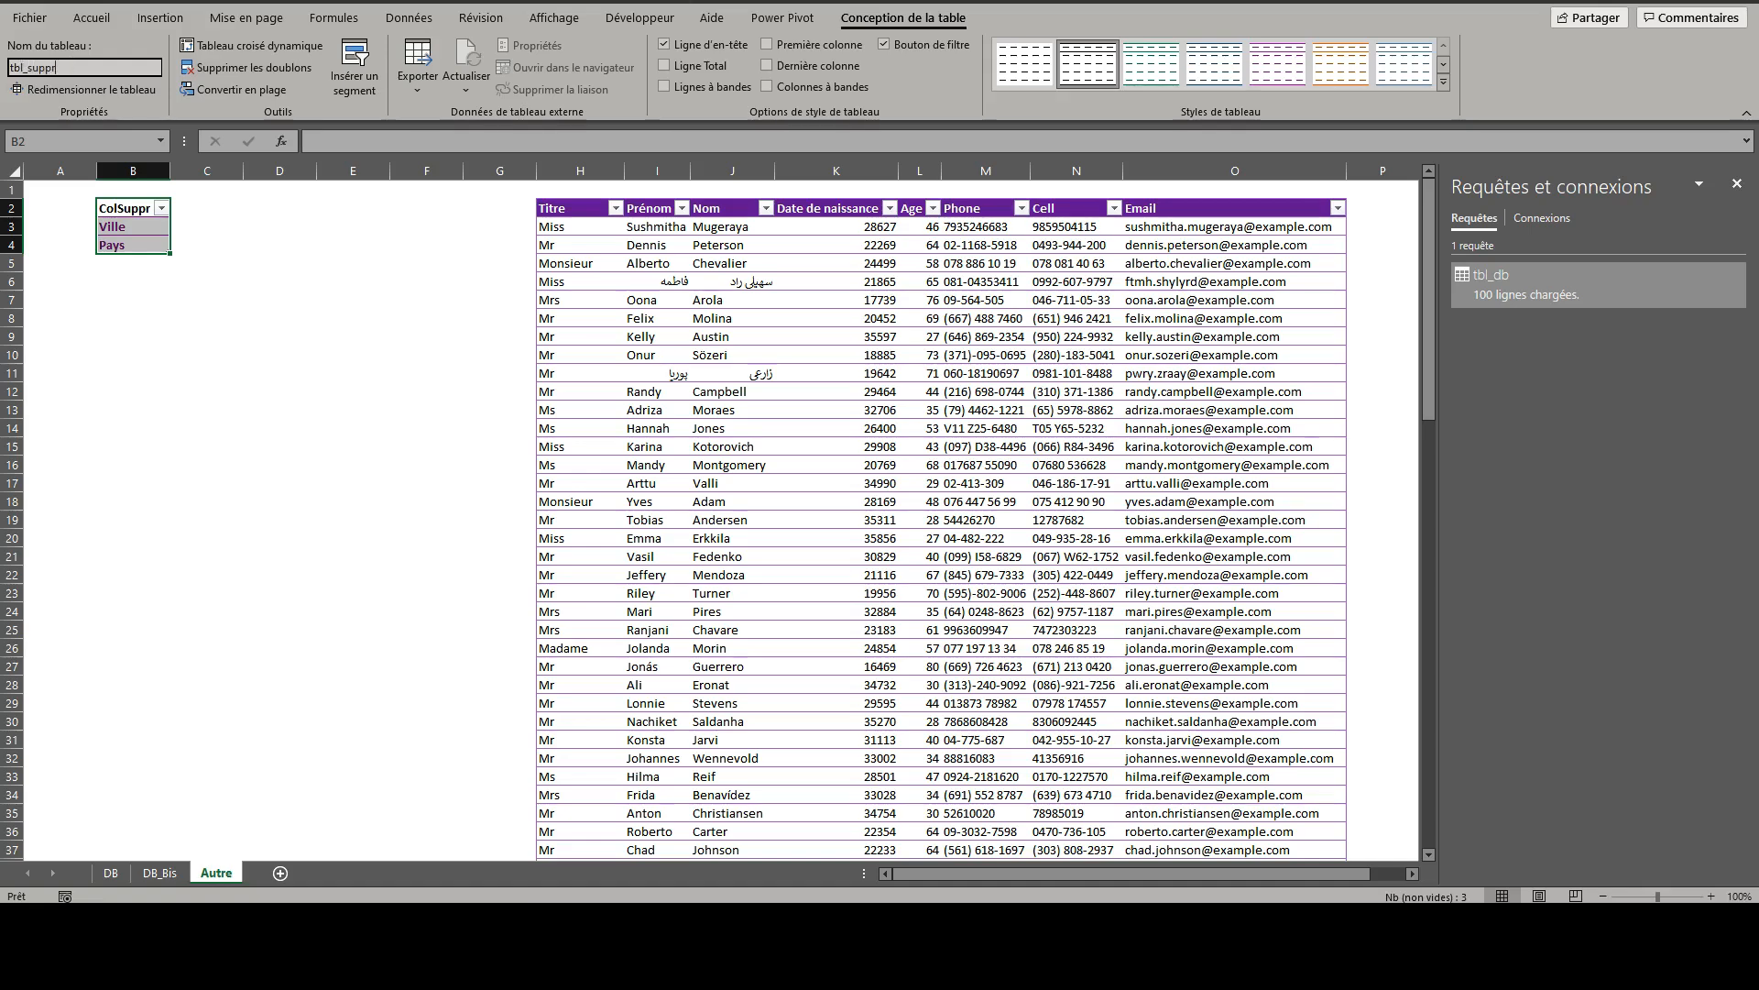
key(Return)
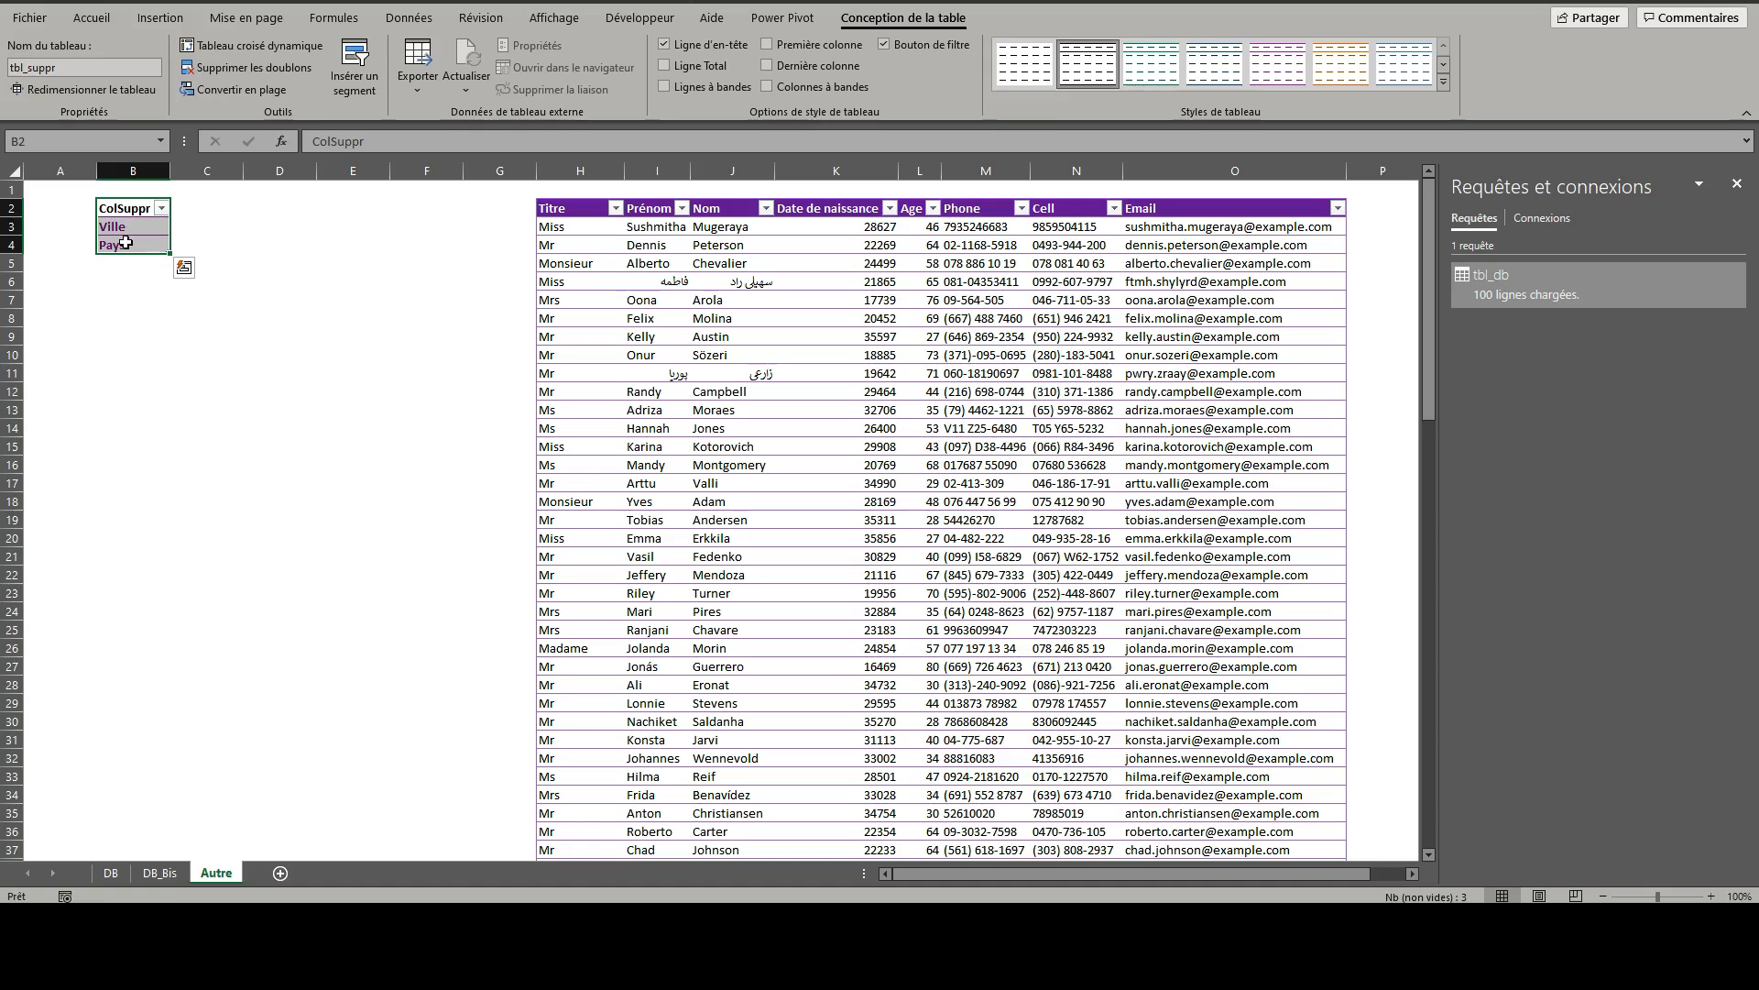
- Load tbl_suppr into the Power Query editor and drill down on its ColSuppr column to turn the query into a list
click(409, 21)
click(165, 86)
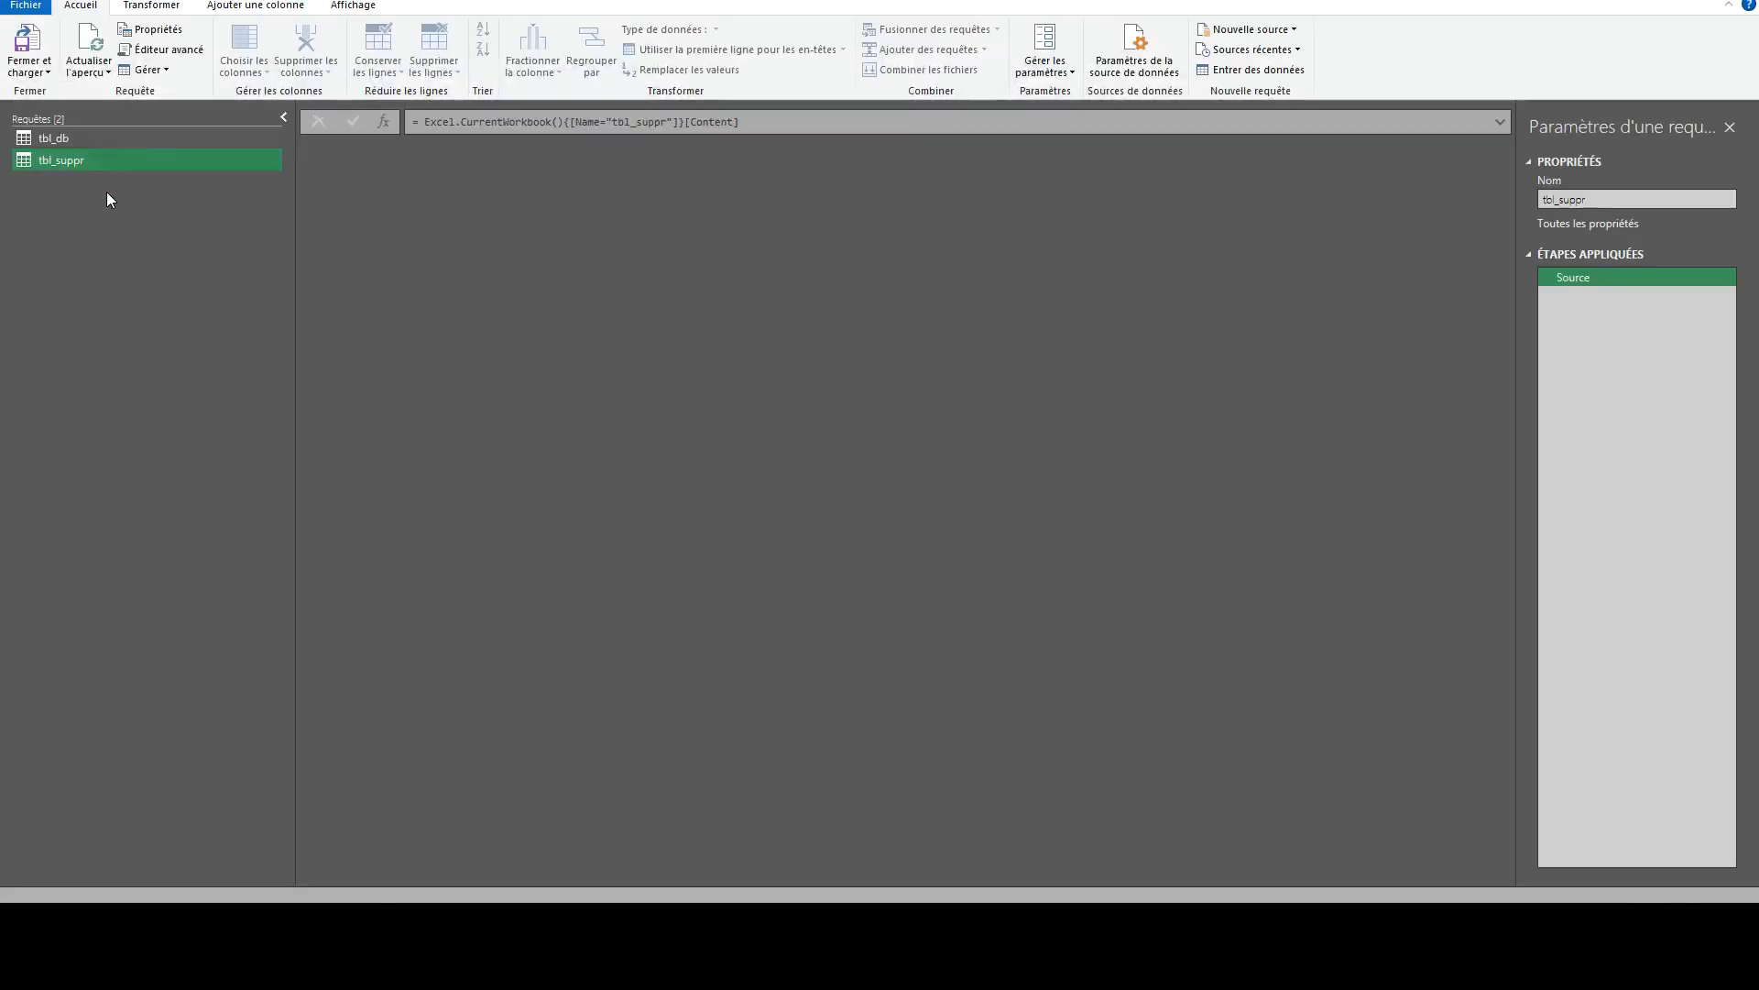
click(90, 146)
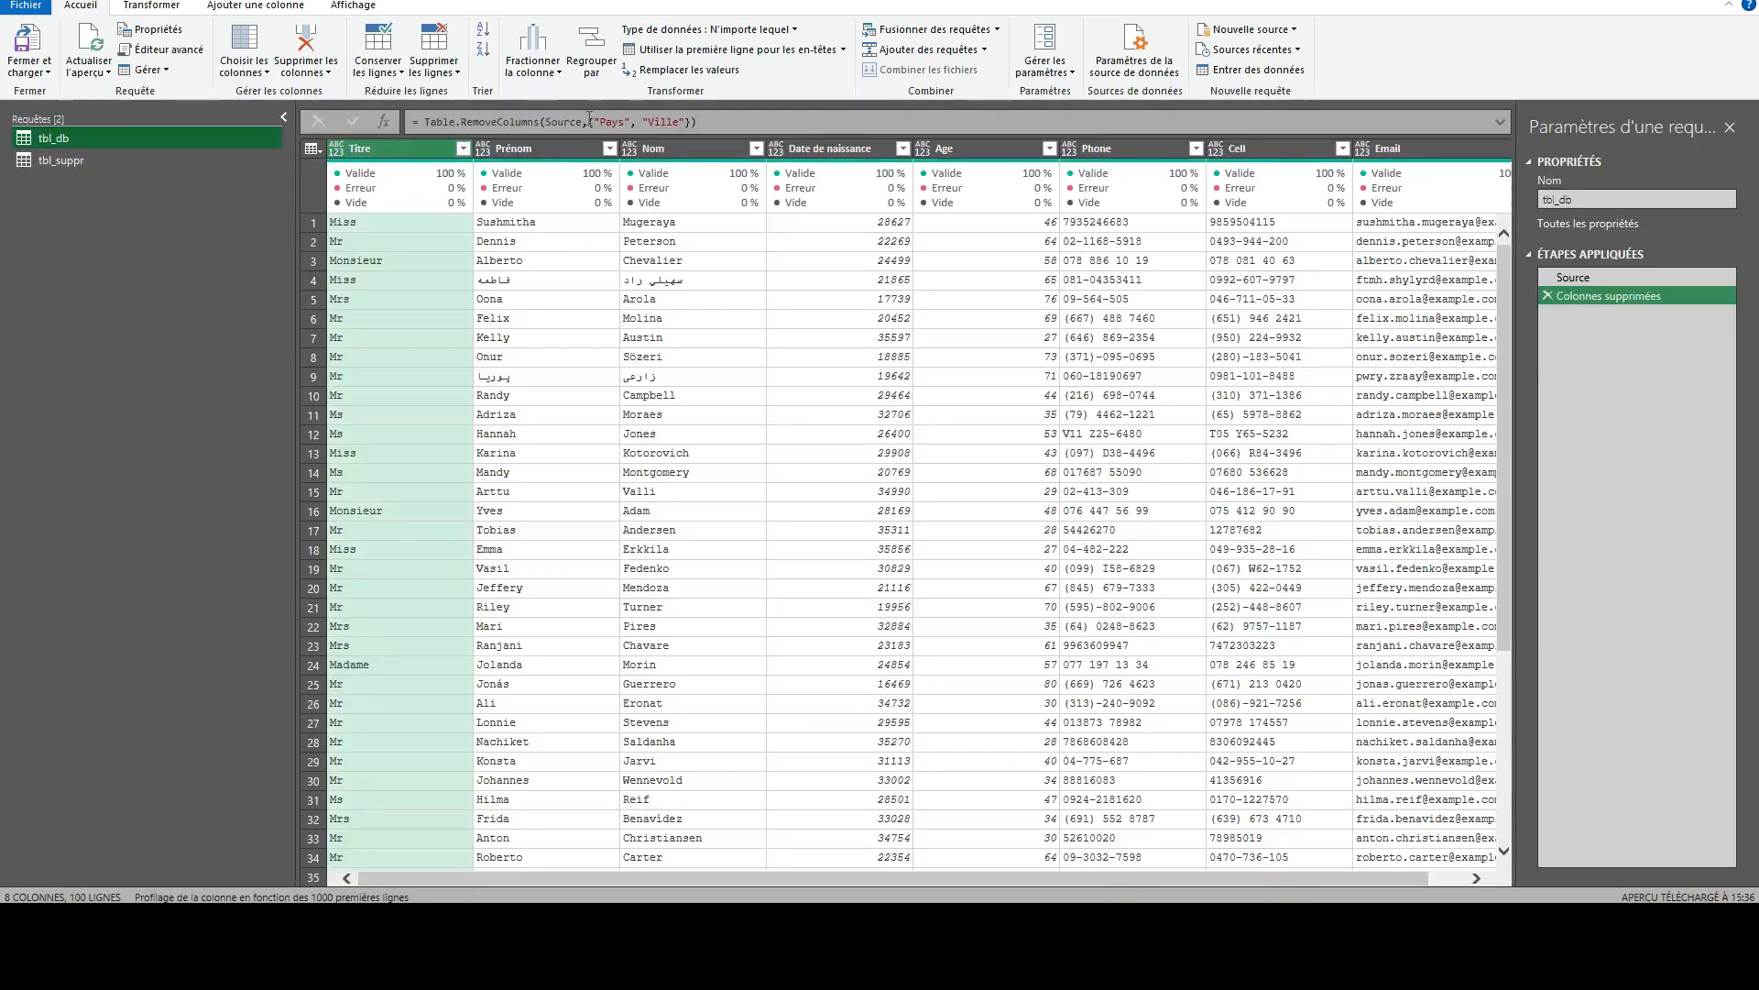
click(74, 163)
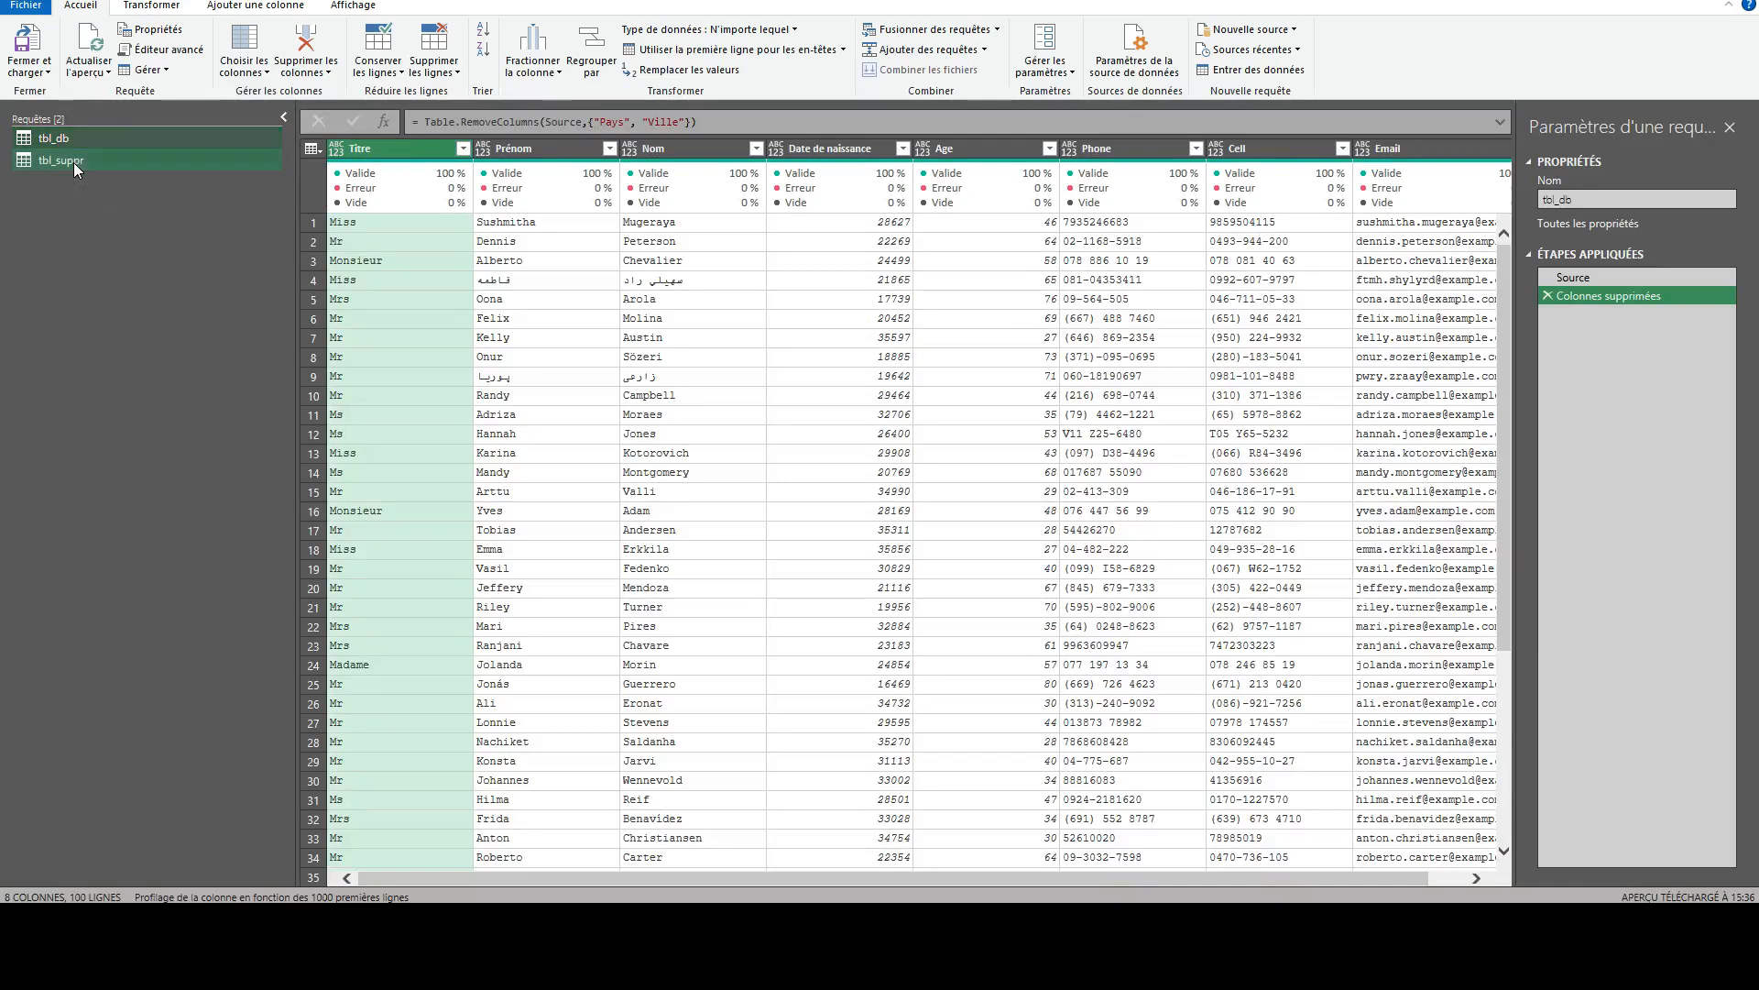
click(386, 153)
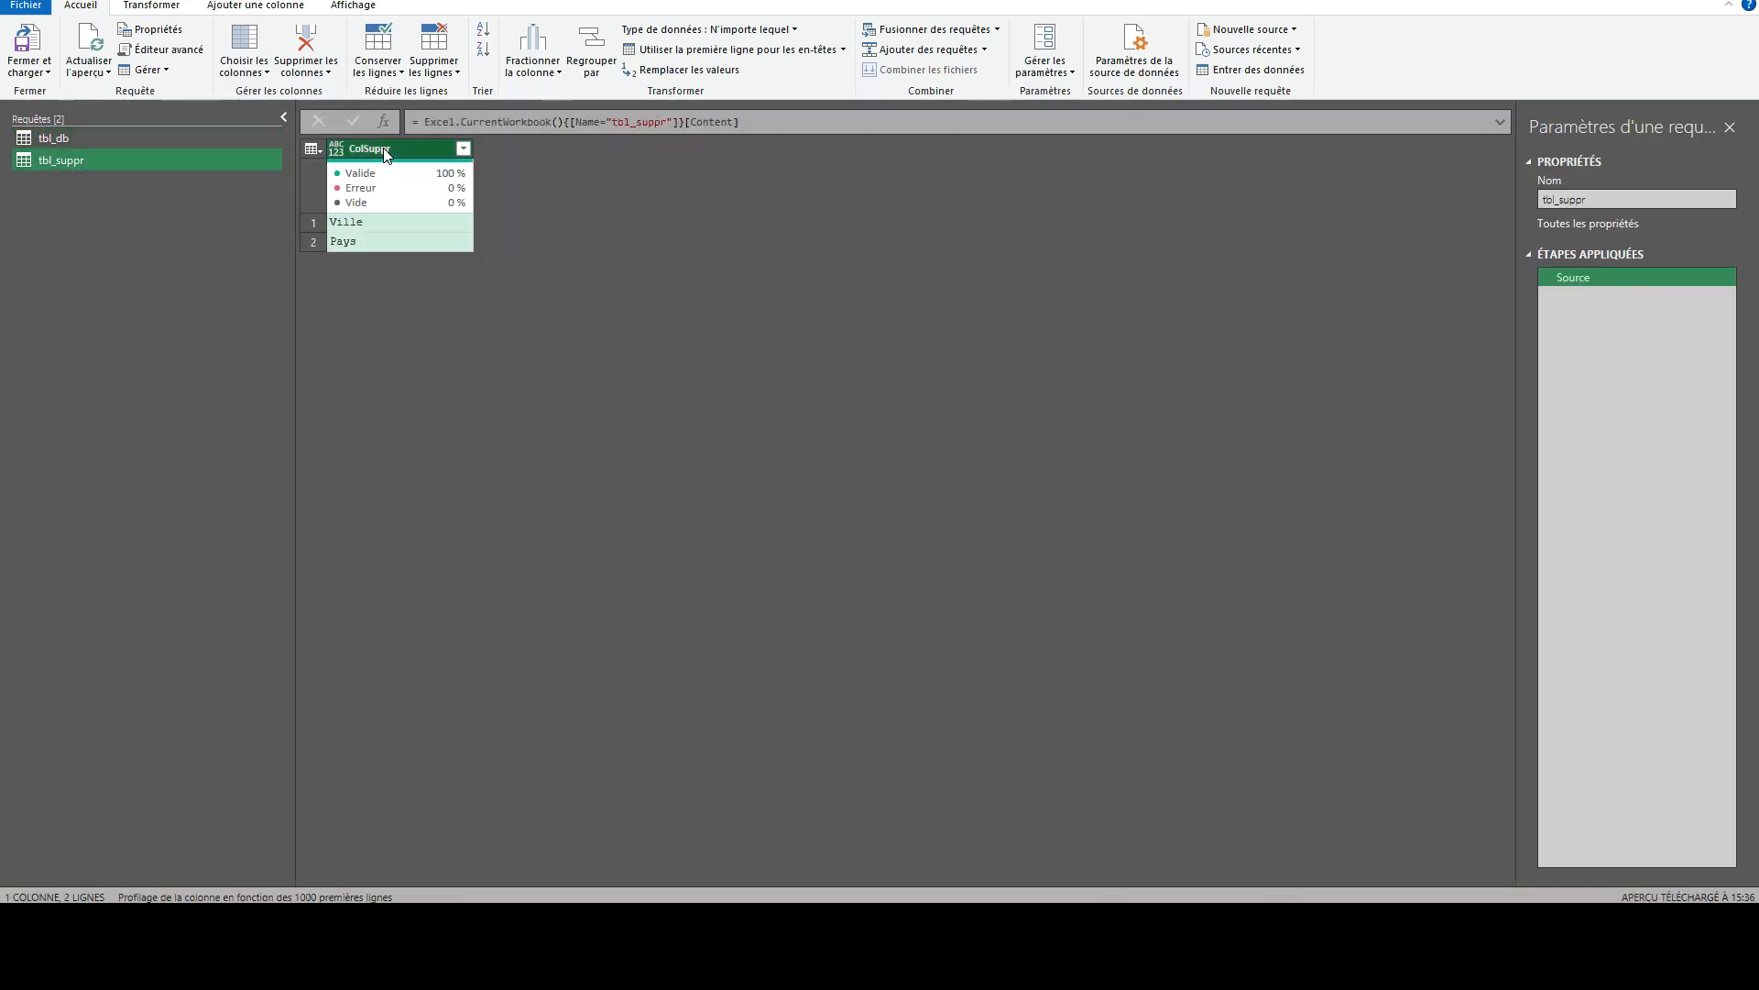
right_click(386, 154)
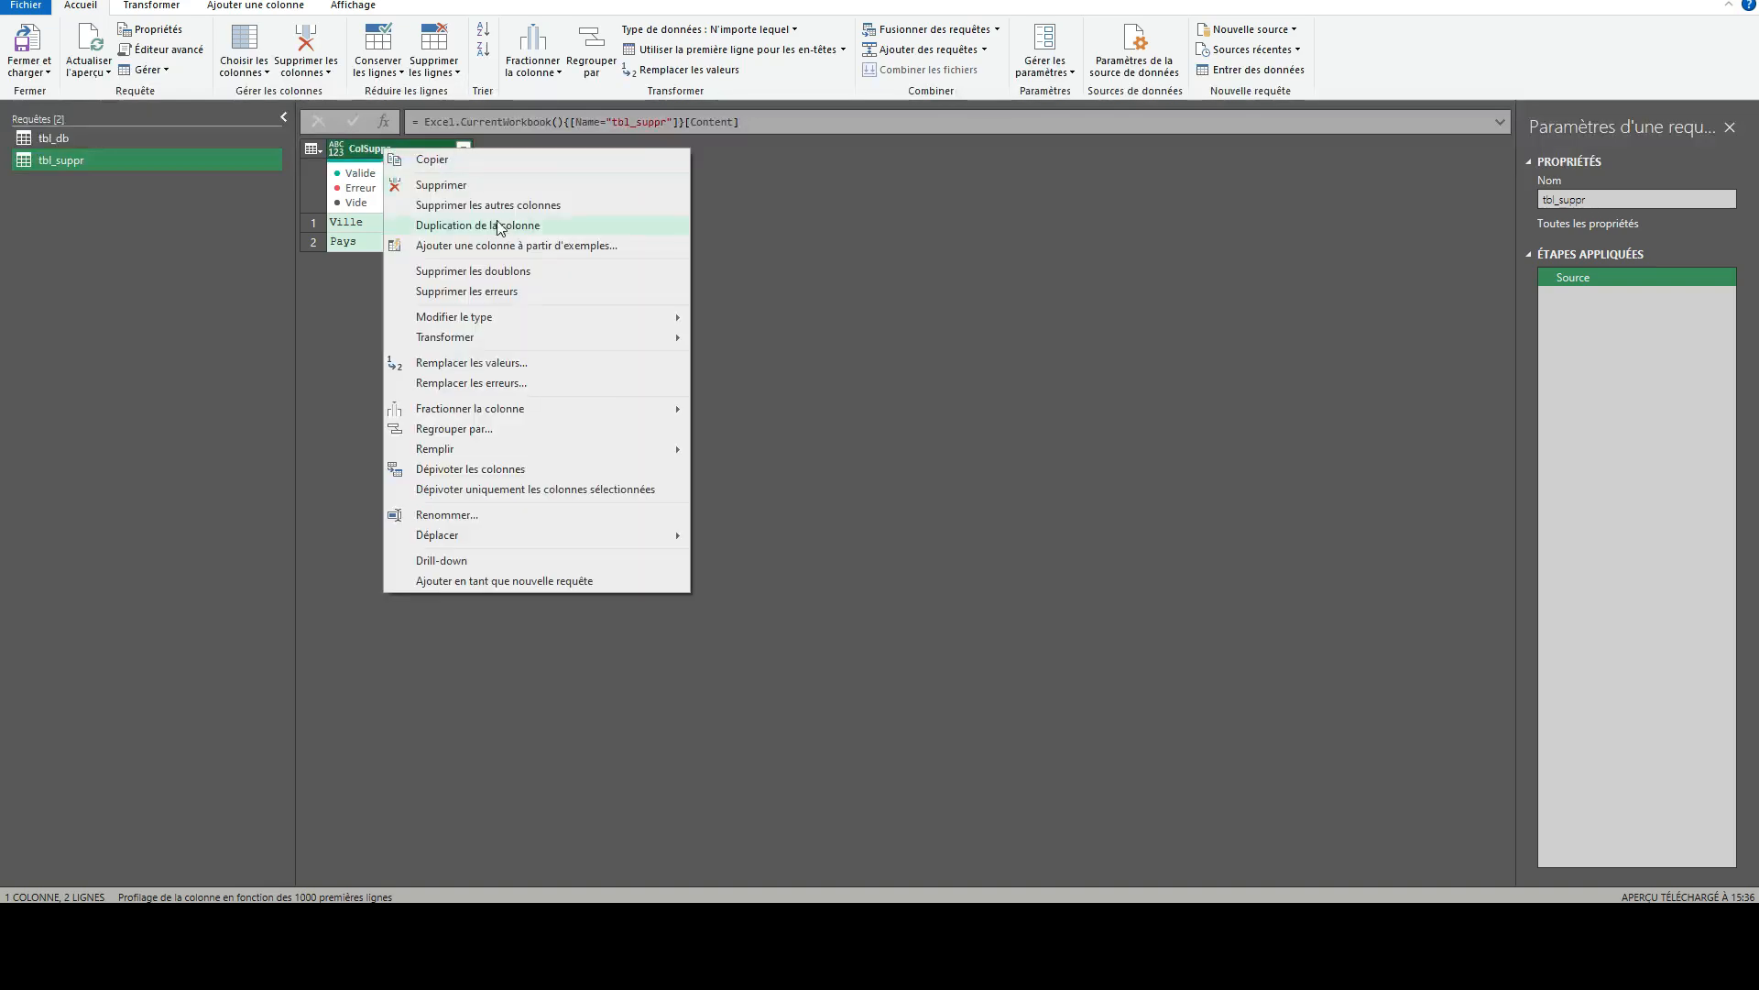
click(449, 562)
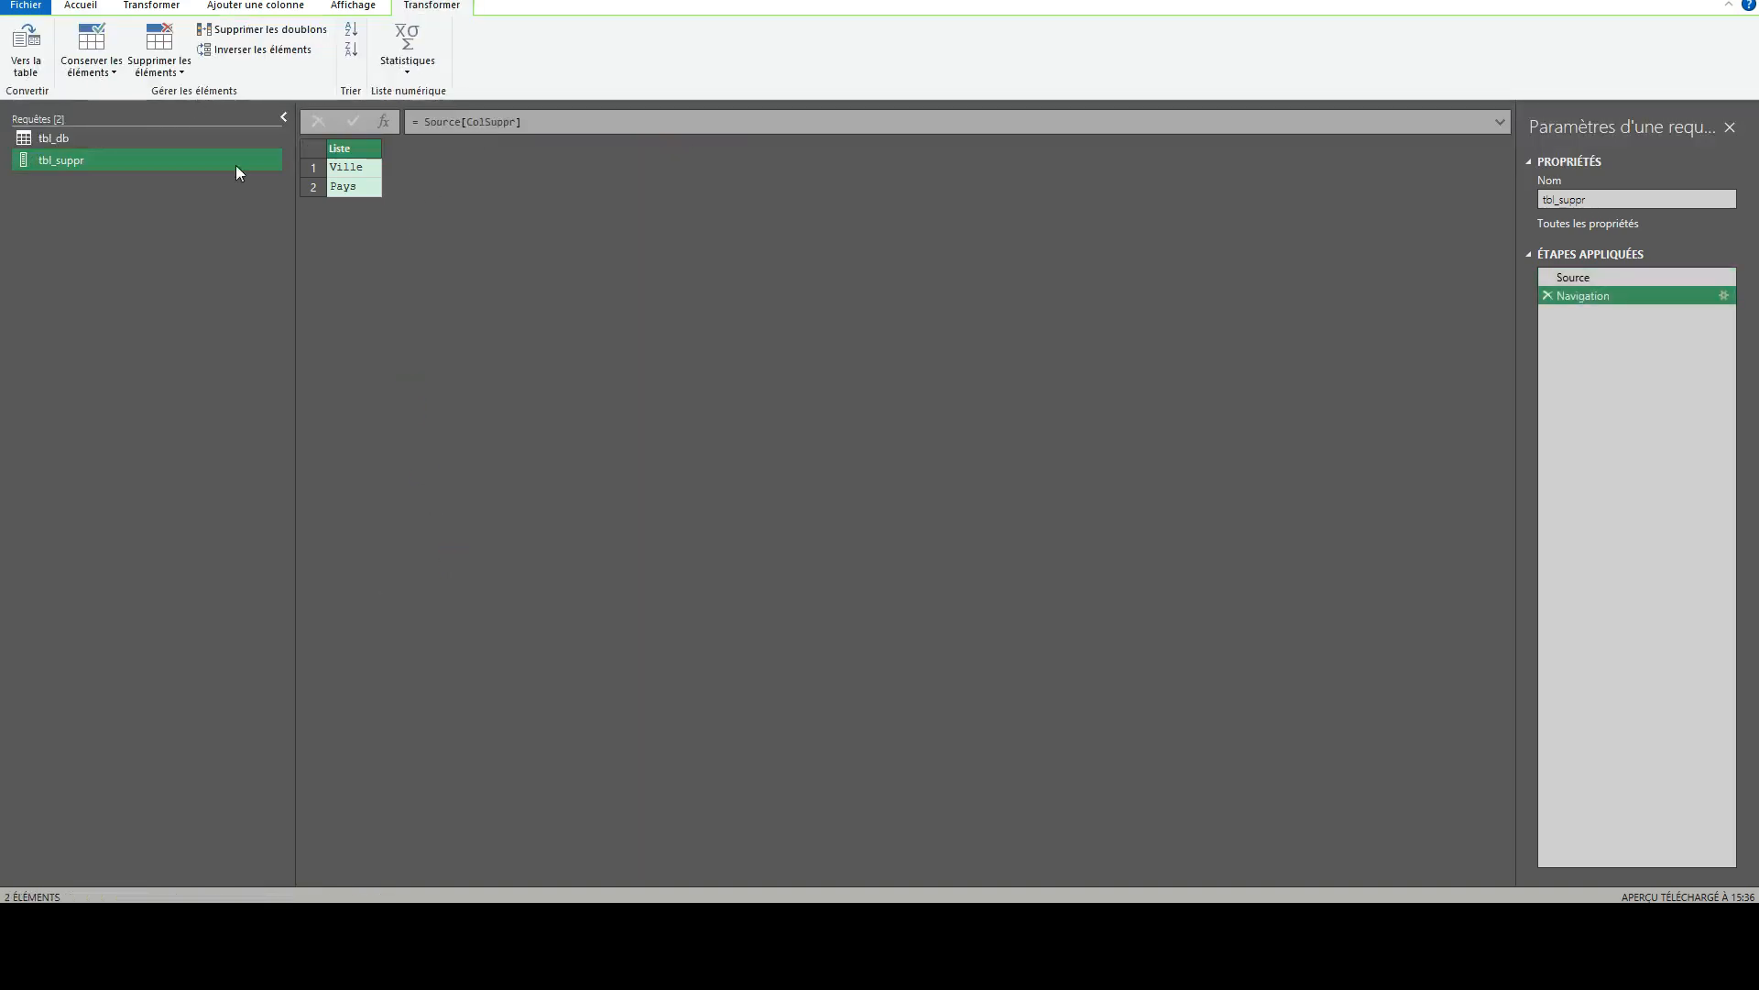
- In the tbl_db query, replace the hard-coded Pays and Ville list in the Table.RemoveColumns formula with tbl_suppr
click(339, 154)
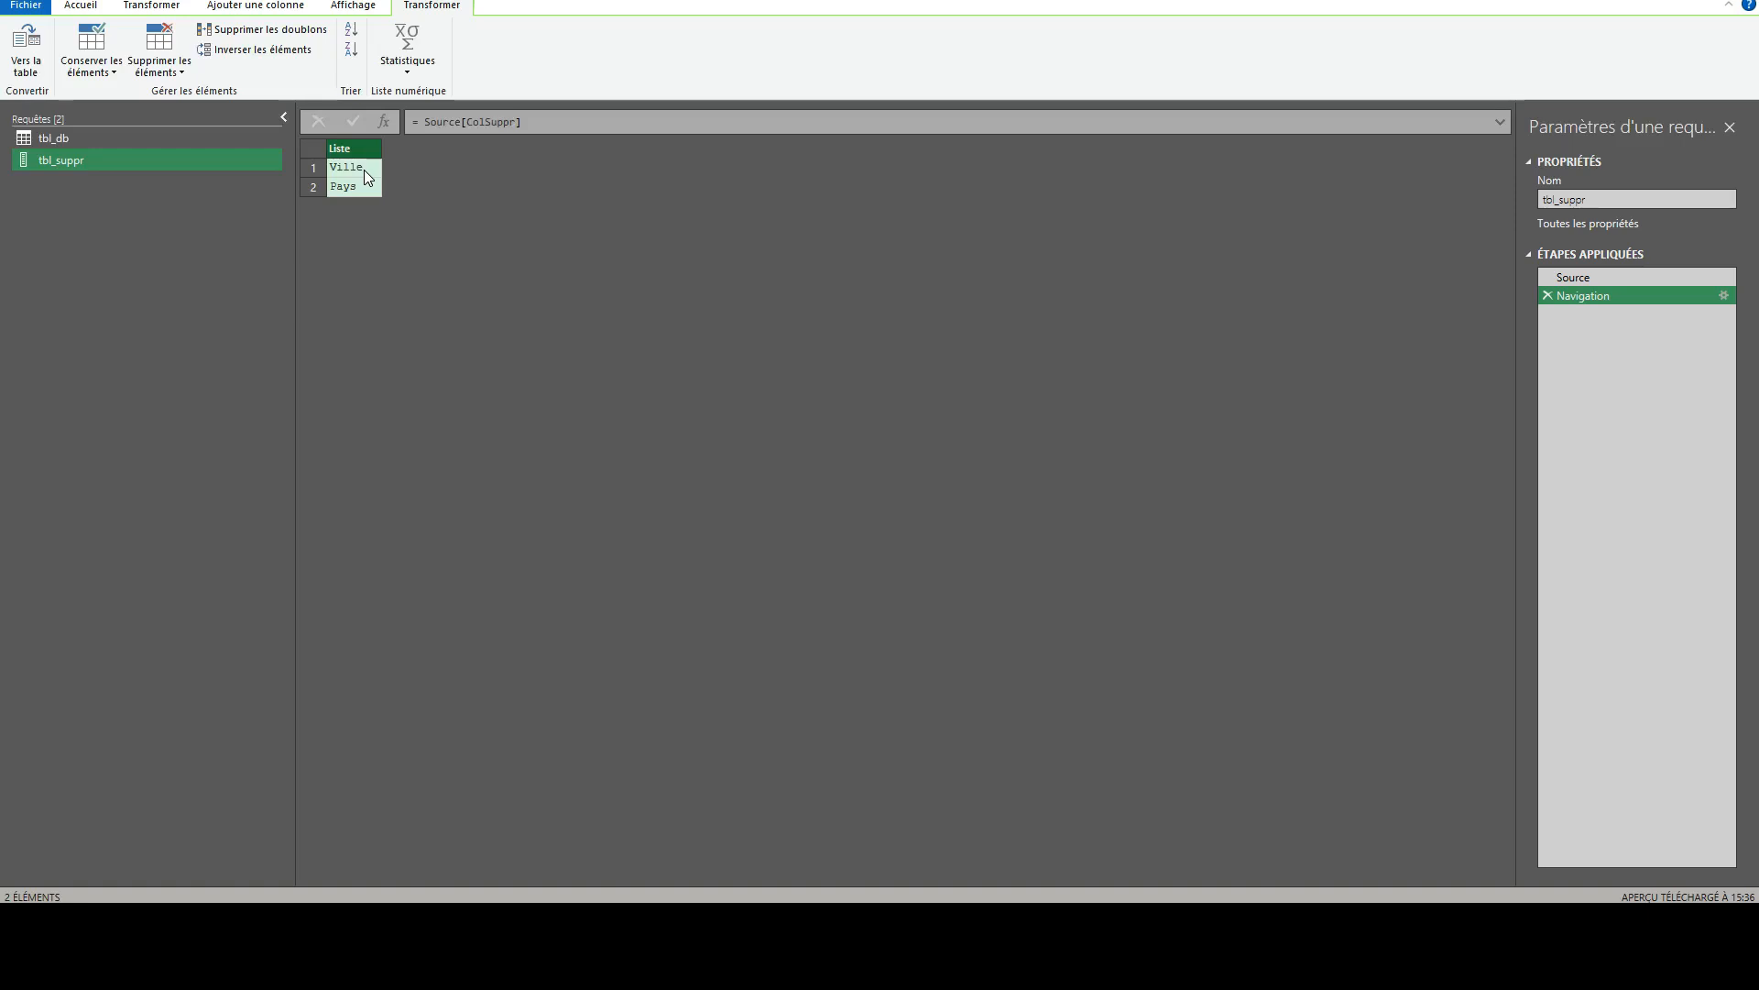
click(119, 137)
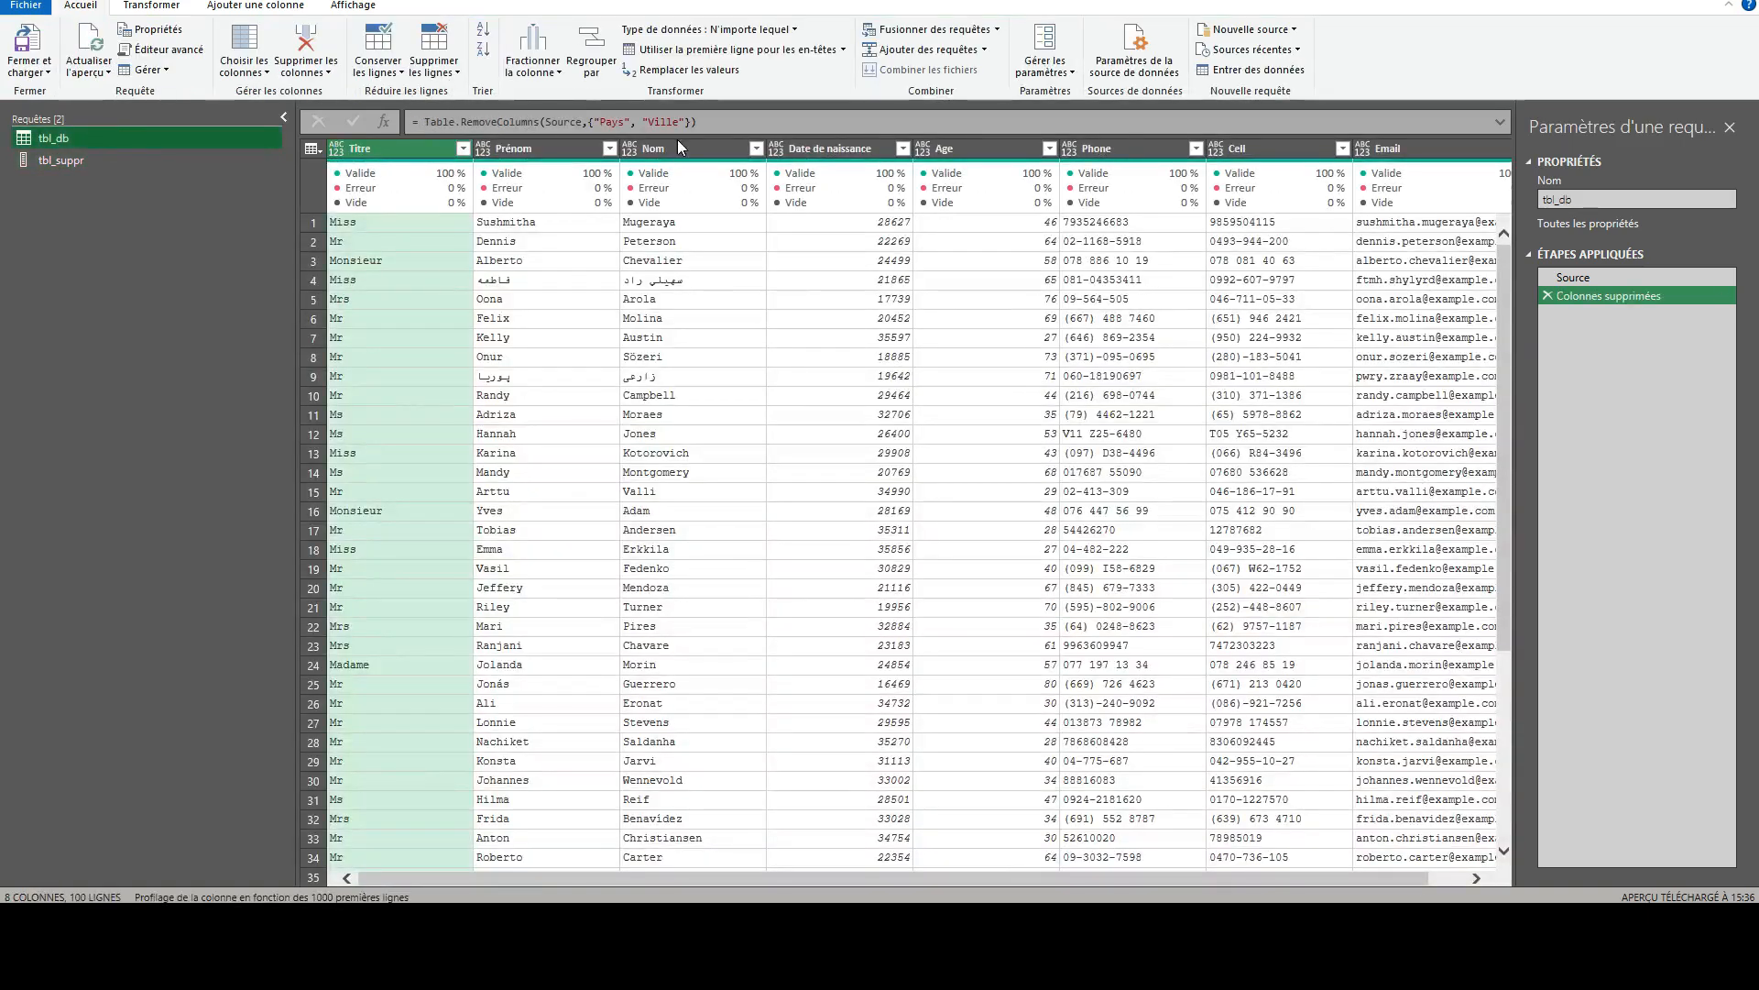
drag(589, 122, 694, 124)
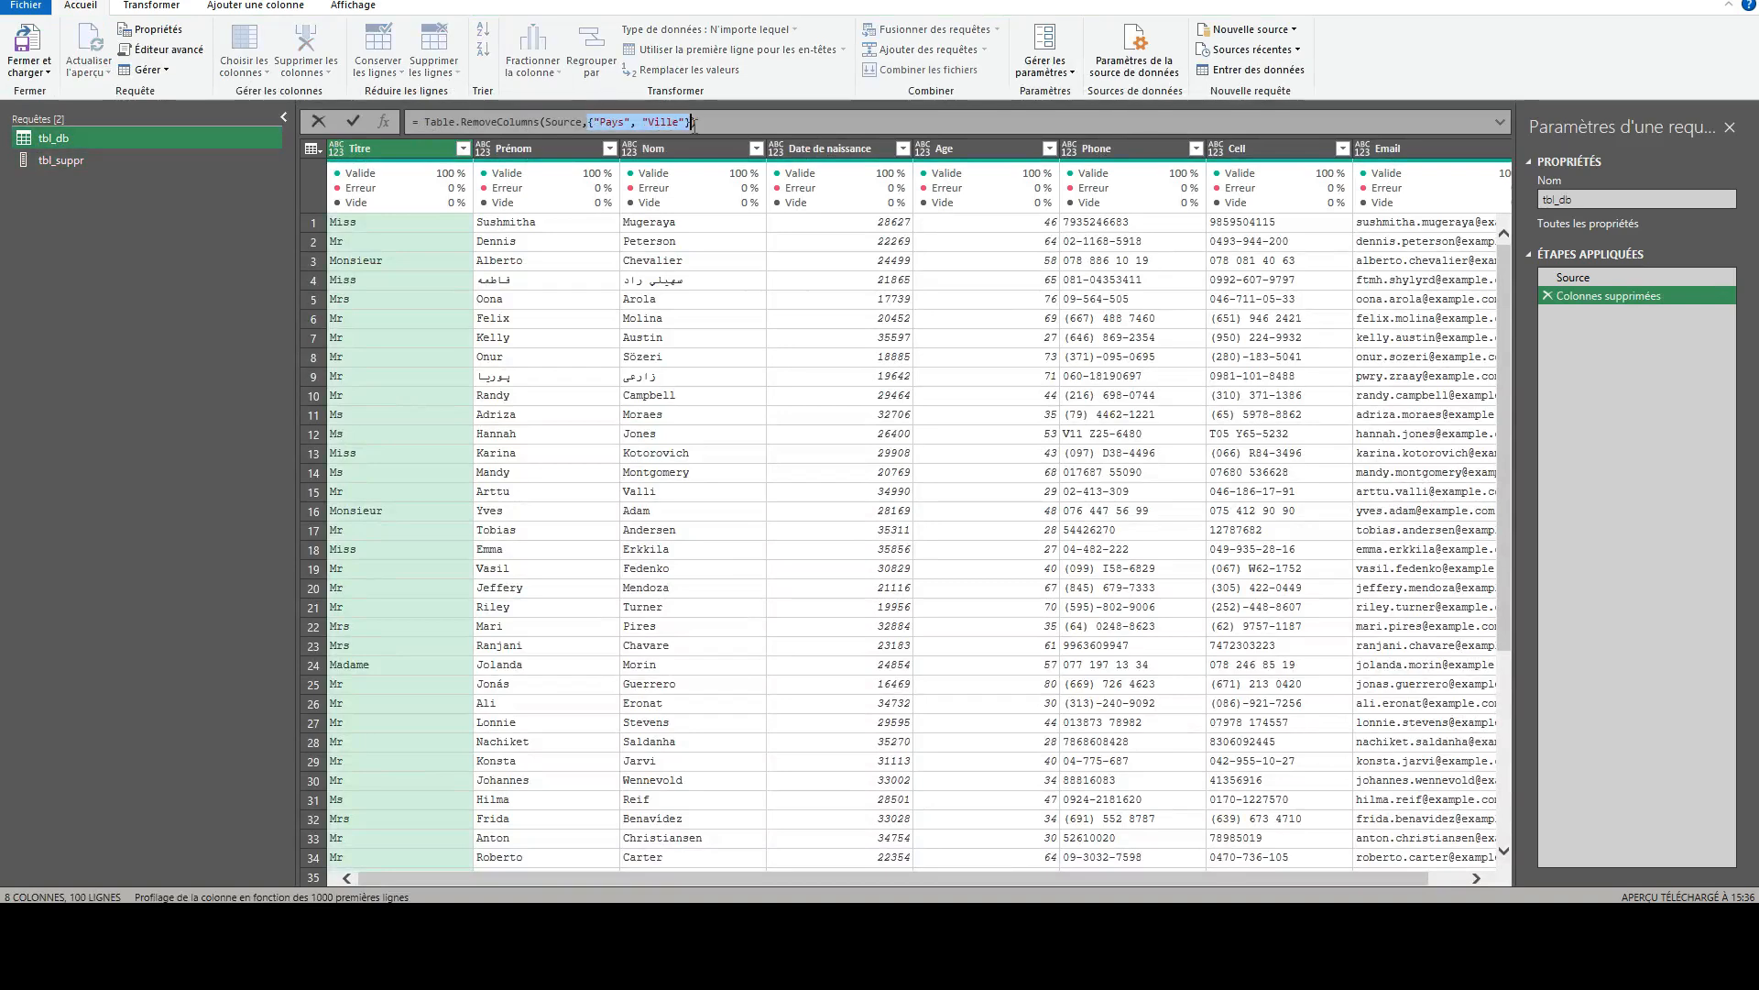
key(Delete)
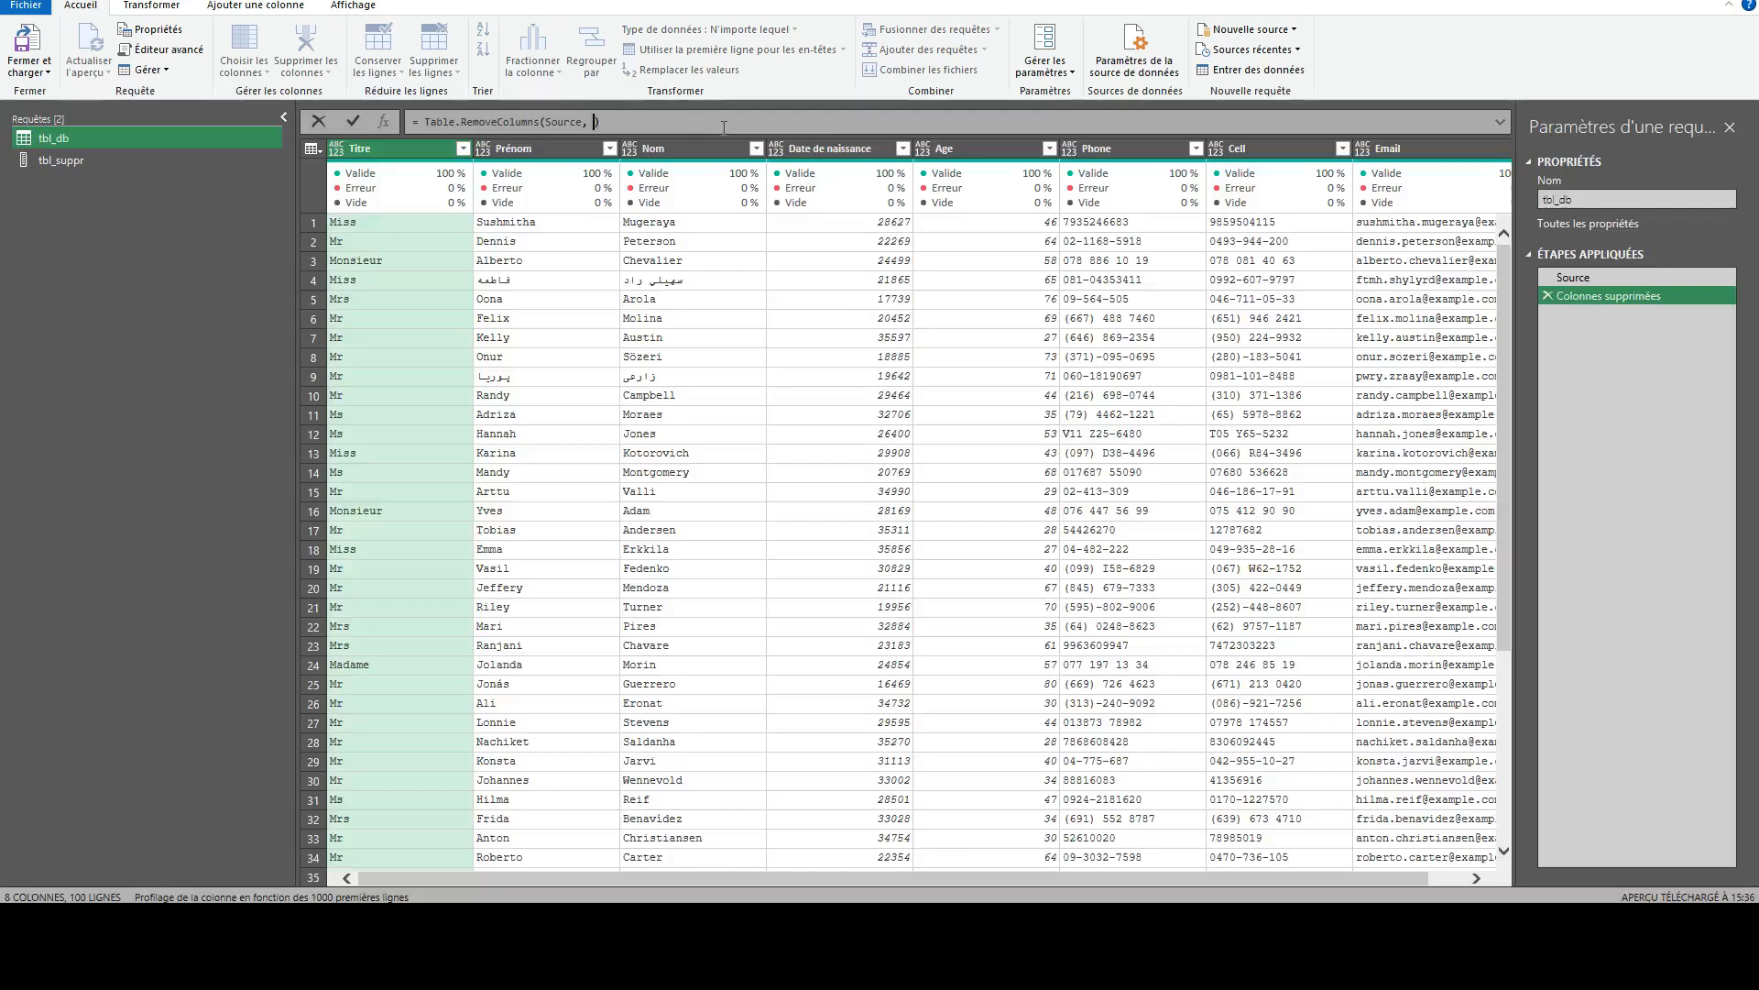
text(tbl_suppr)
key(Return)
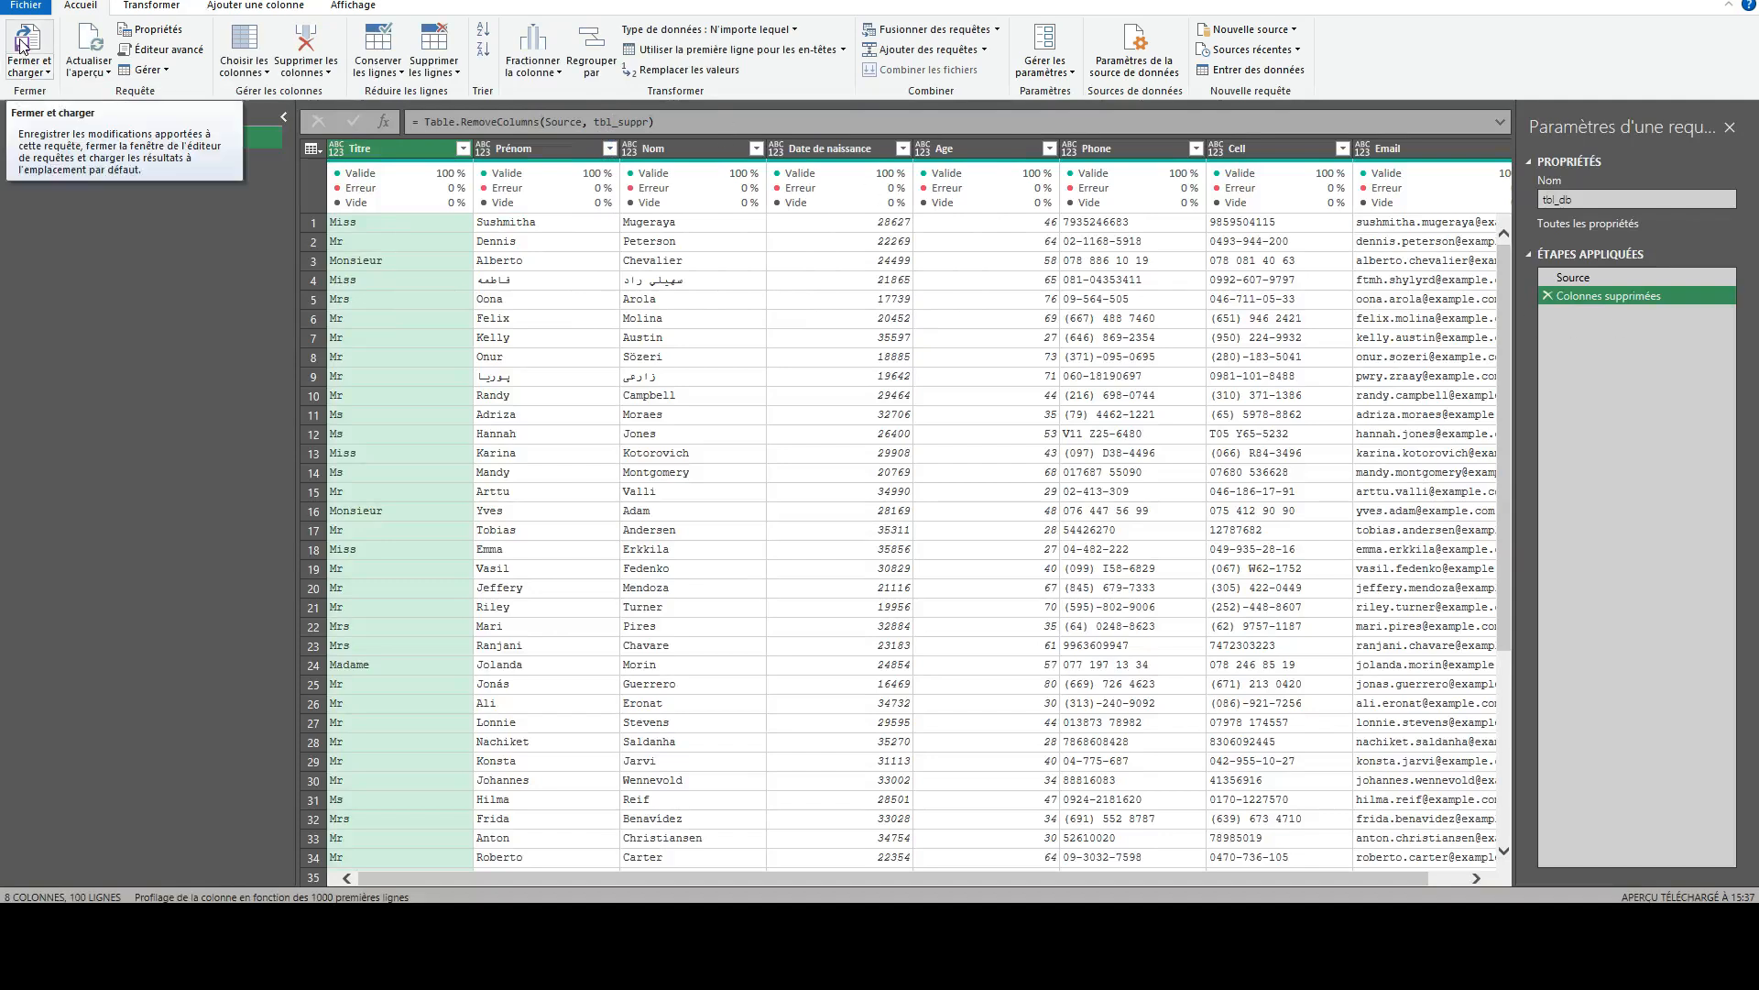
- Close the query editor and load the results, importing tbl_suppr as a connection only
click(29, 72)
click(60, 112)
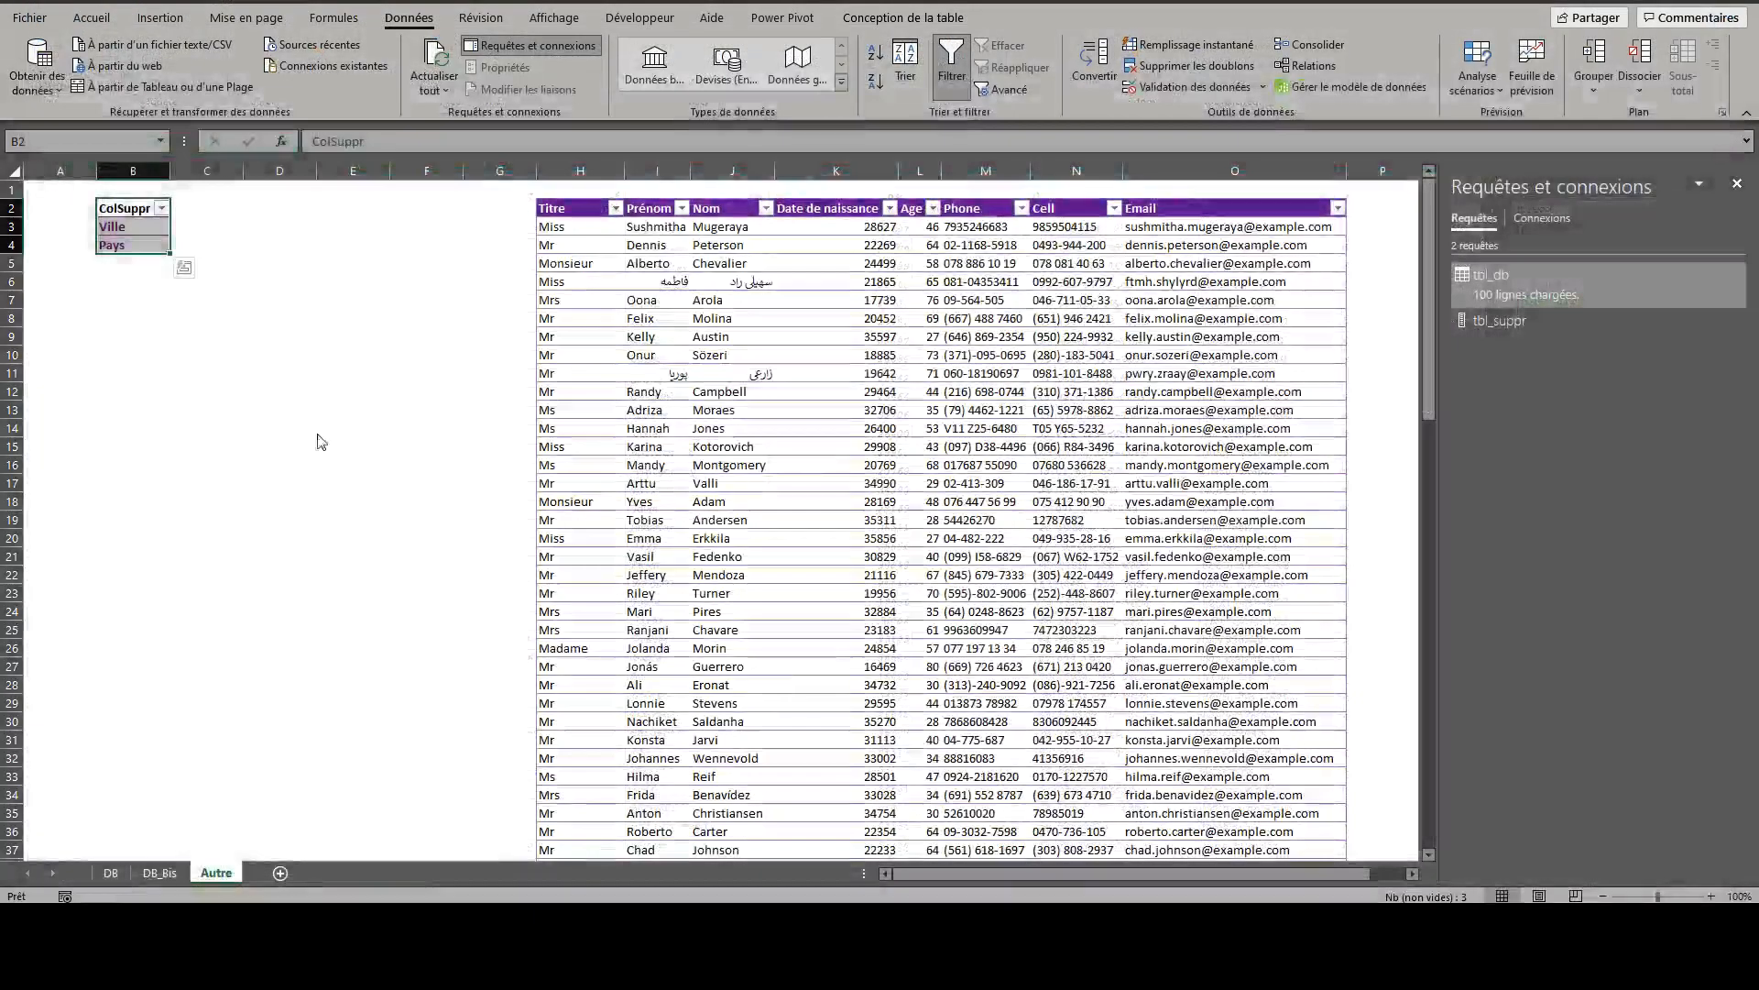
click(460, 574)
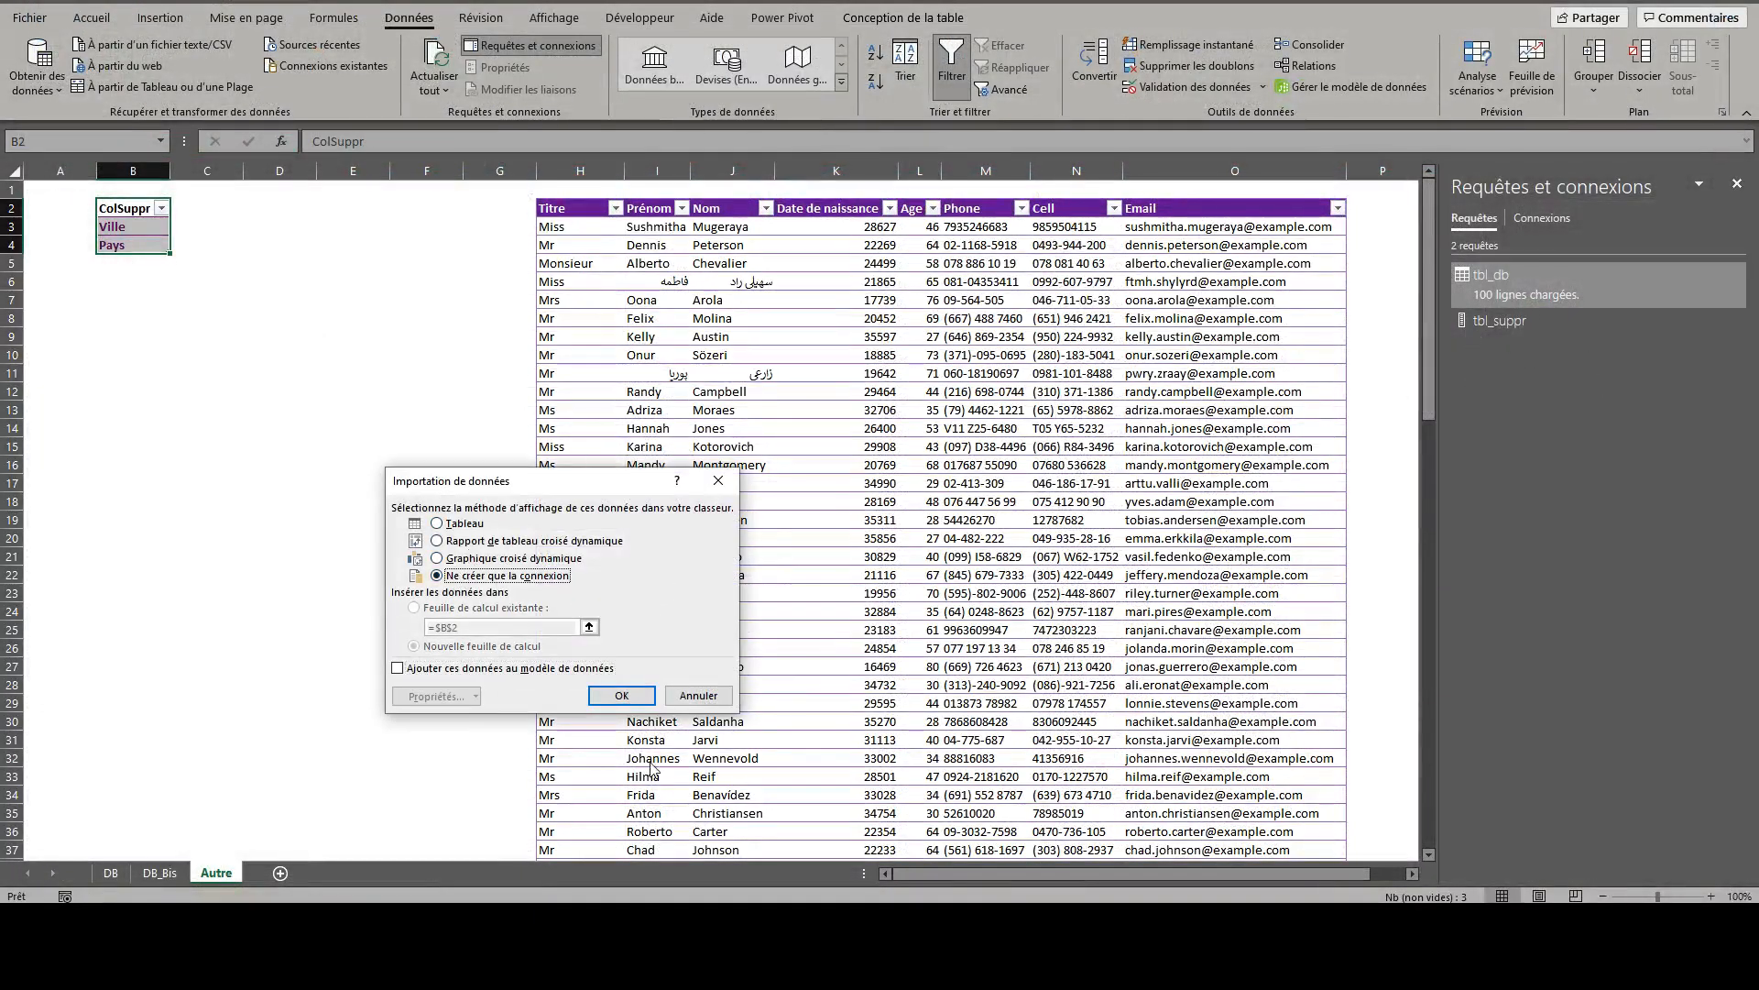
click(620, 695)
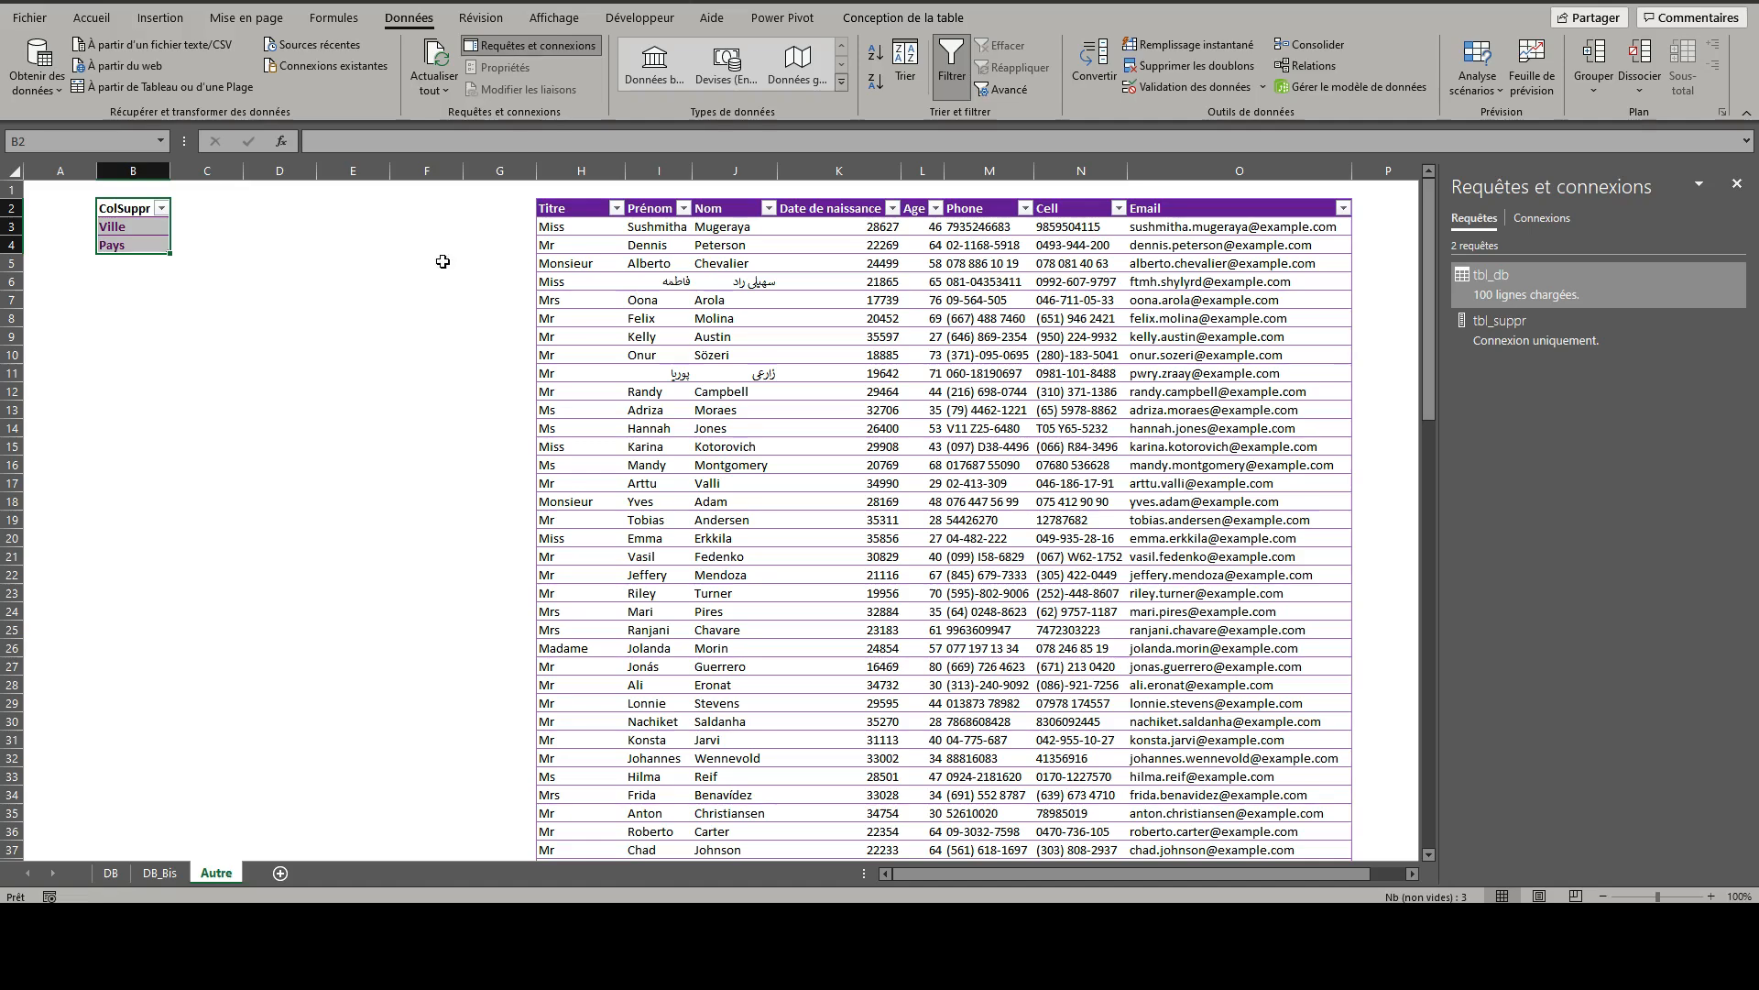
- Add Phone in cell B5 as a new entry of the ColSuppr table
click(609, 246)
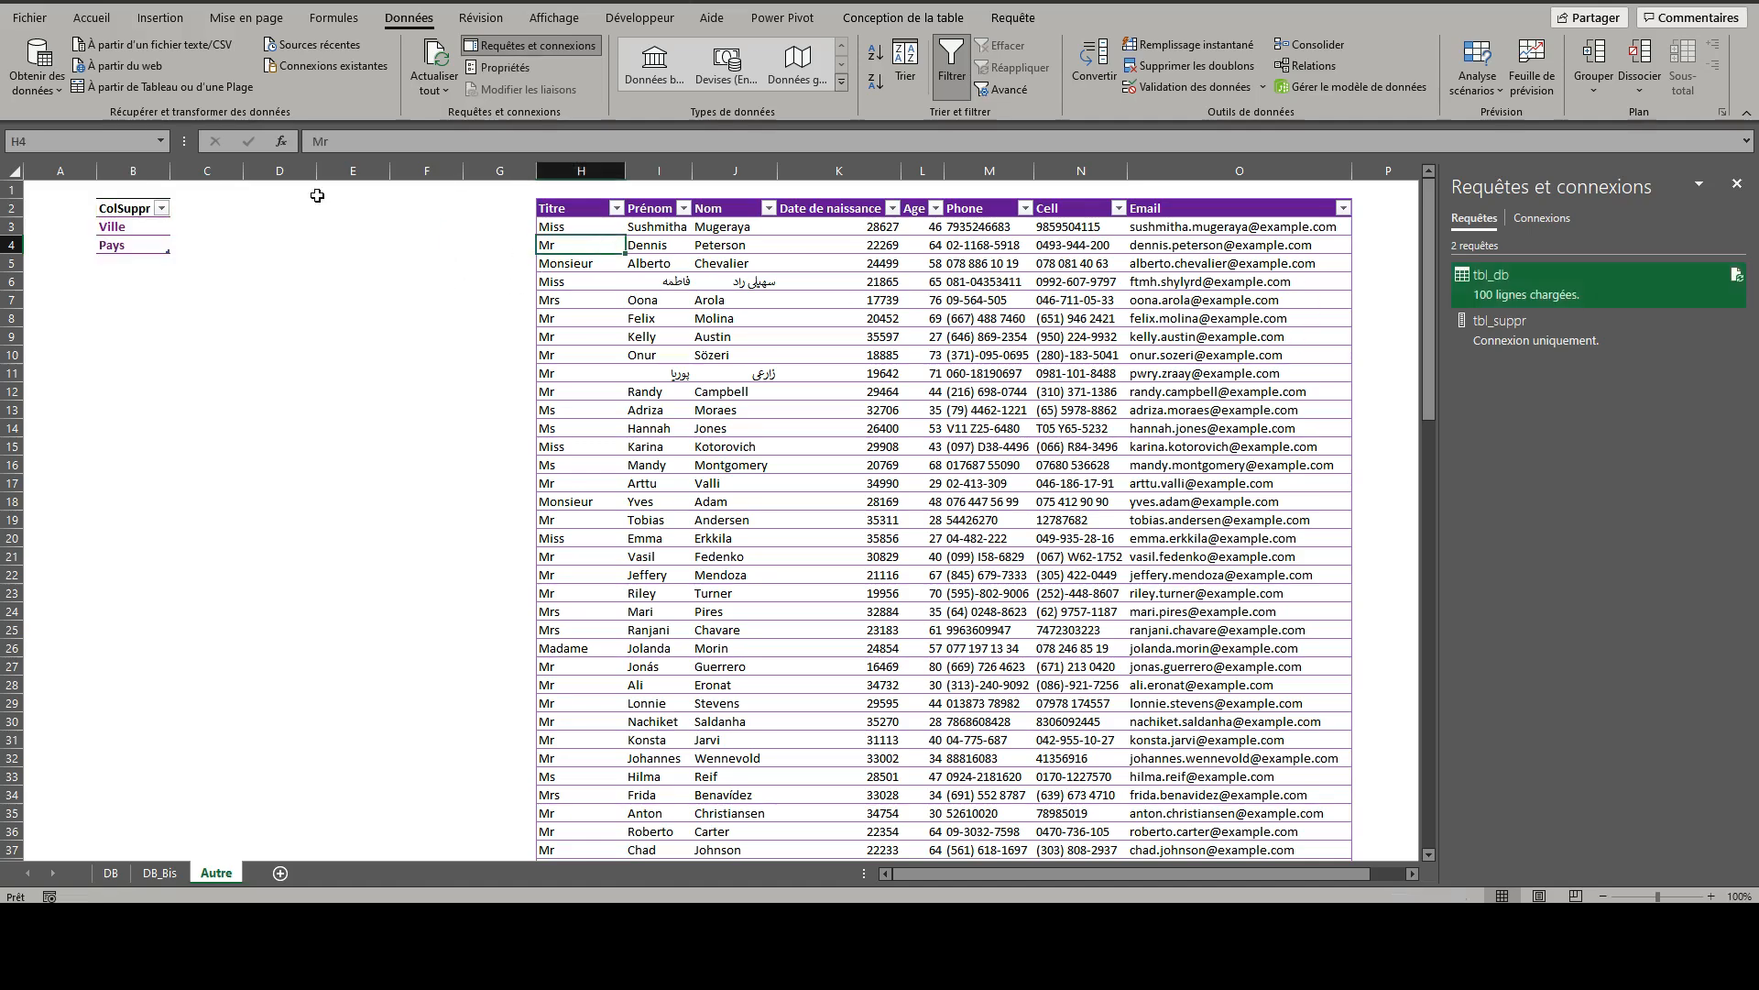
click(137, 263)
text(Phone)
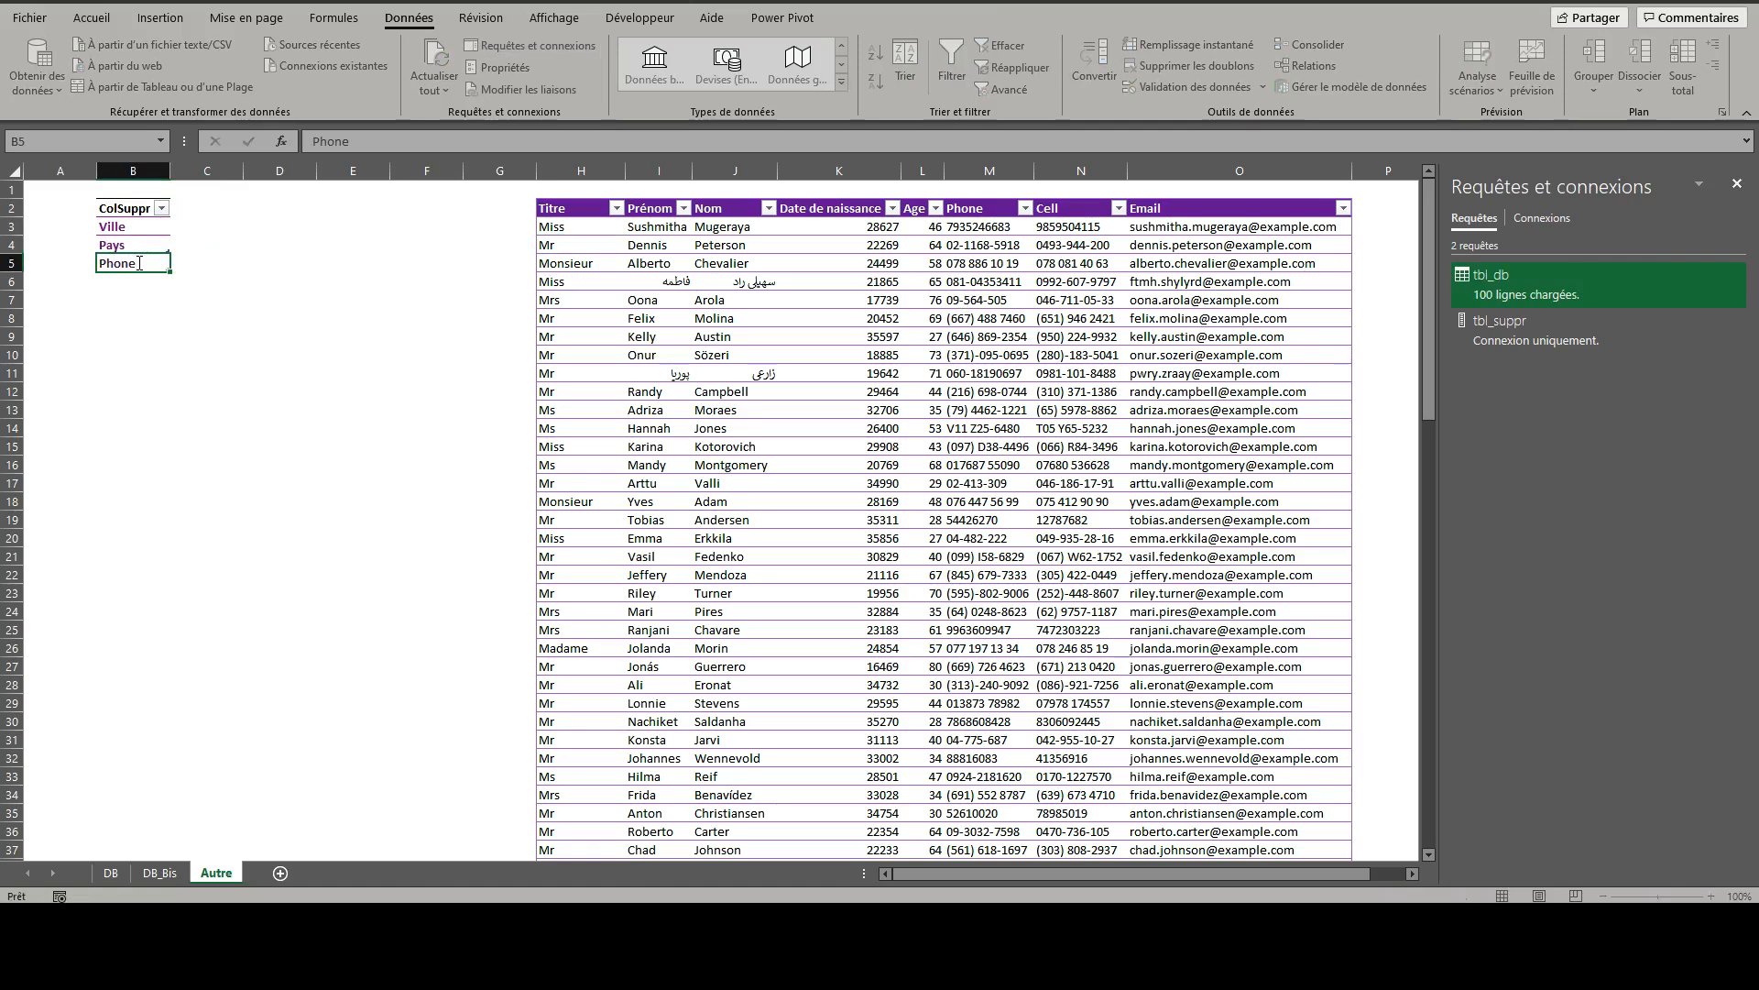
key(ctrl+Return)
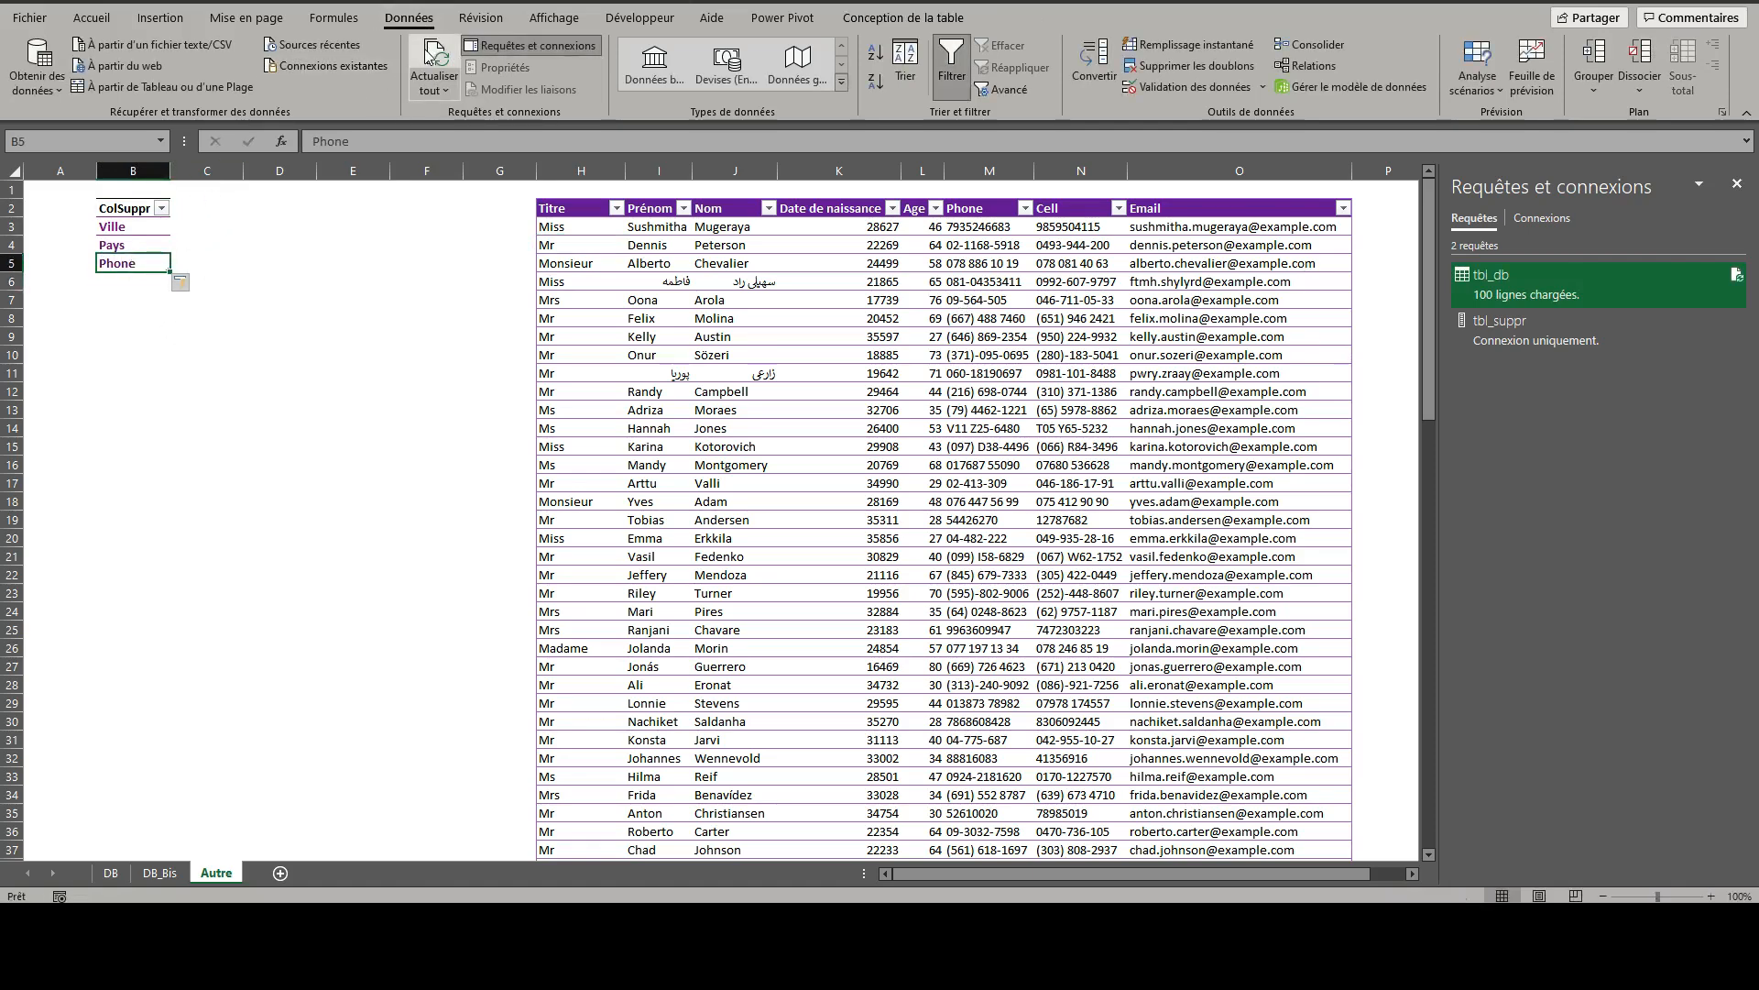
- Refresh all queries to apply the extended ColSuppr list, including Phone, to the loaded table on the Autre sheet
click(990, 170)
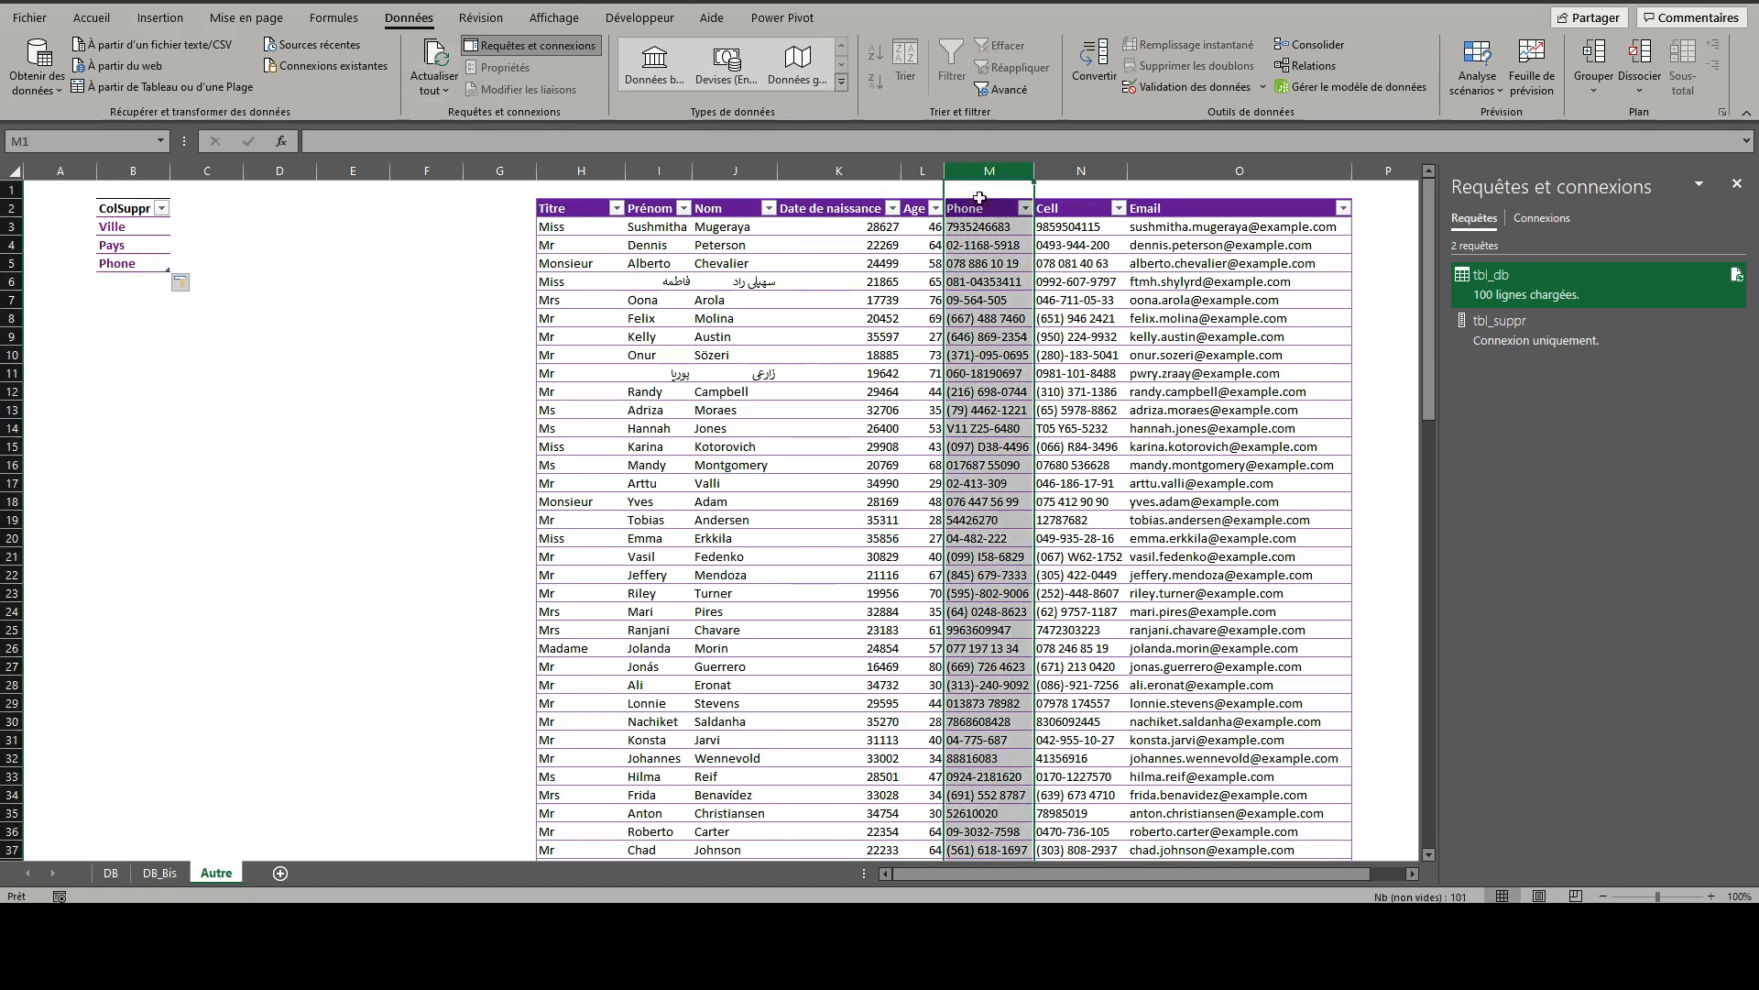
click(964, 210)
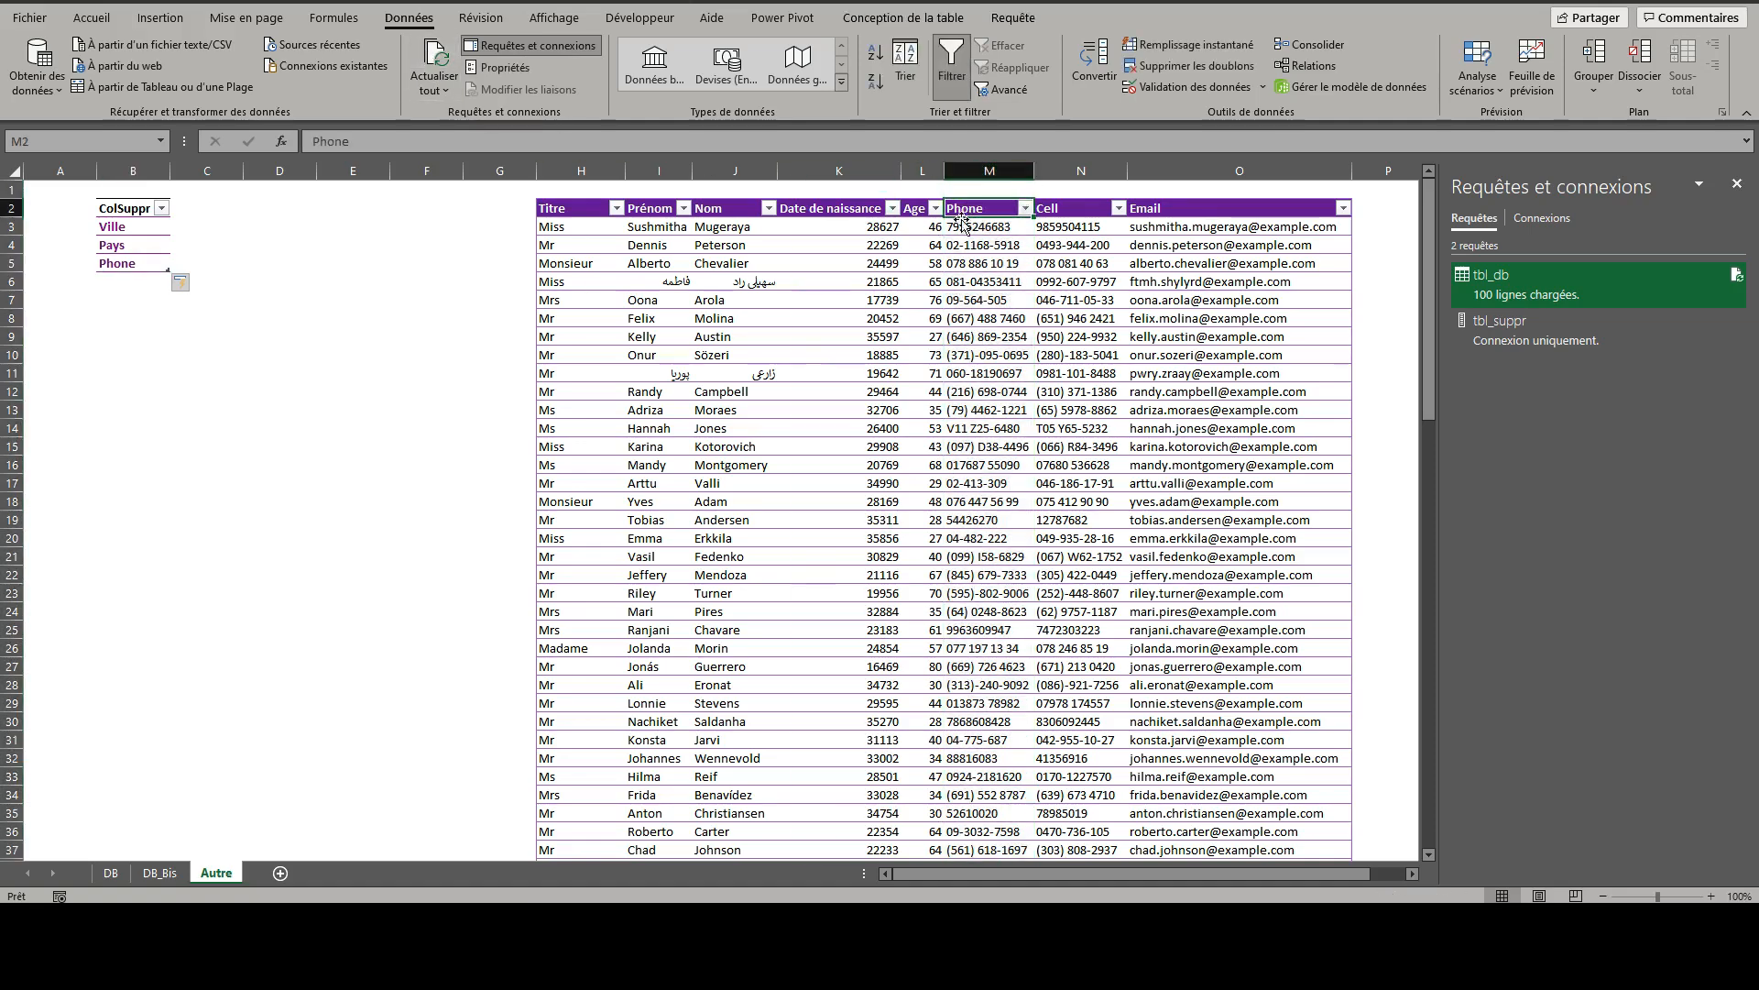
click(120, 264)
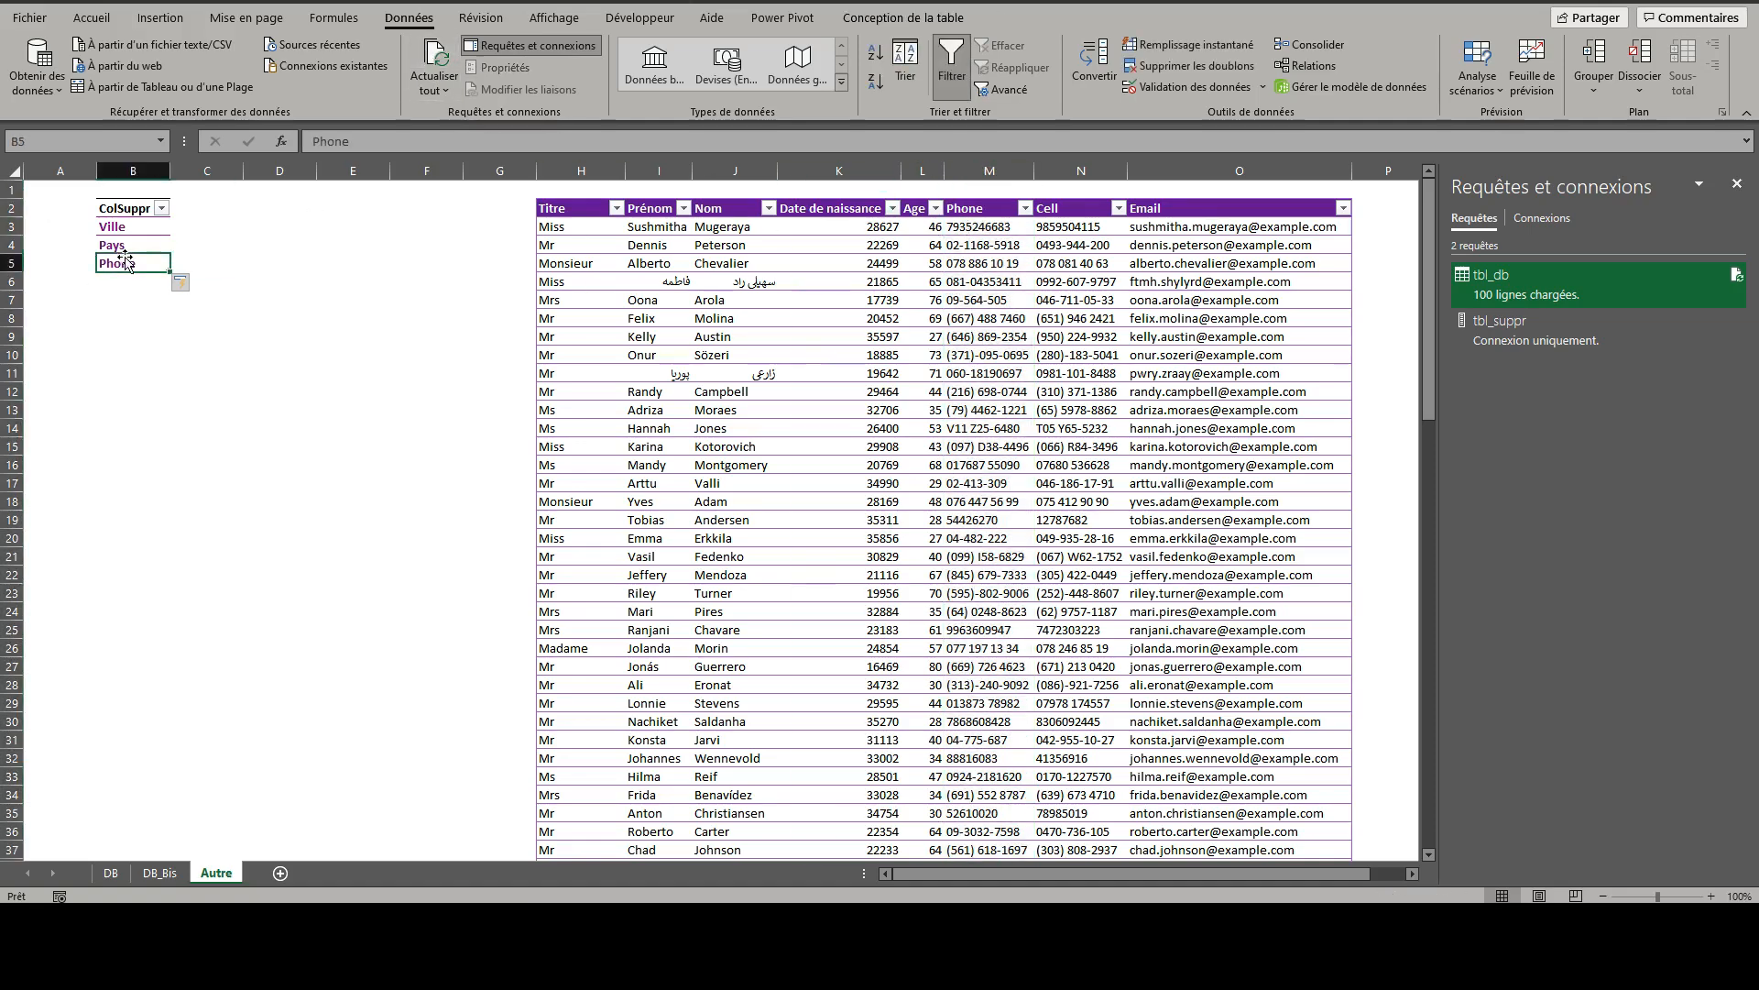
click(434, 57)
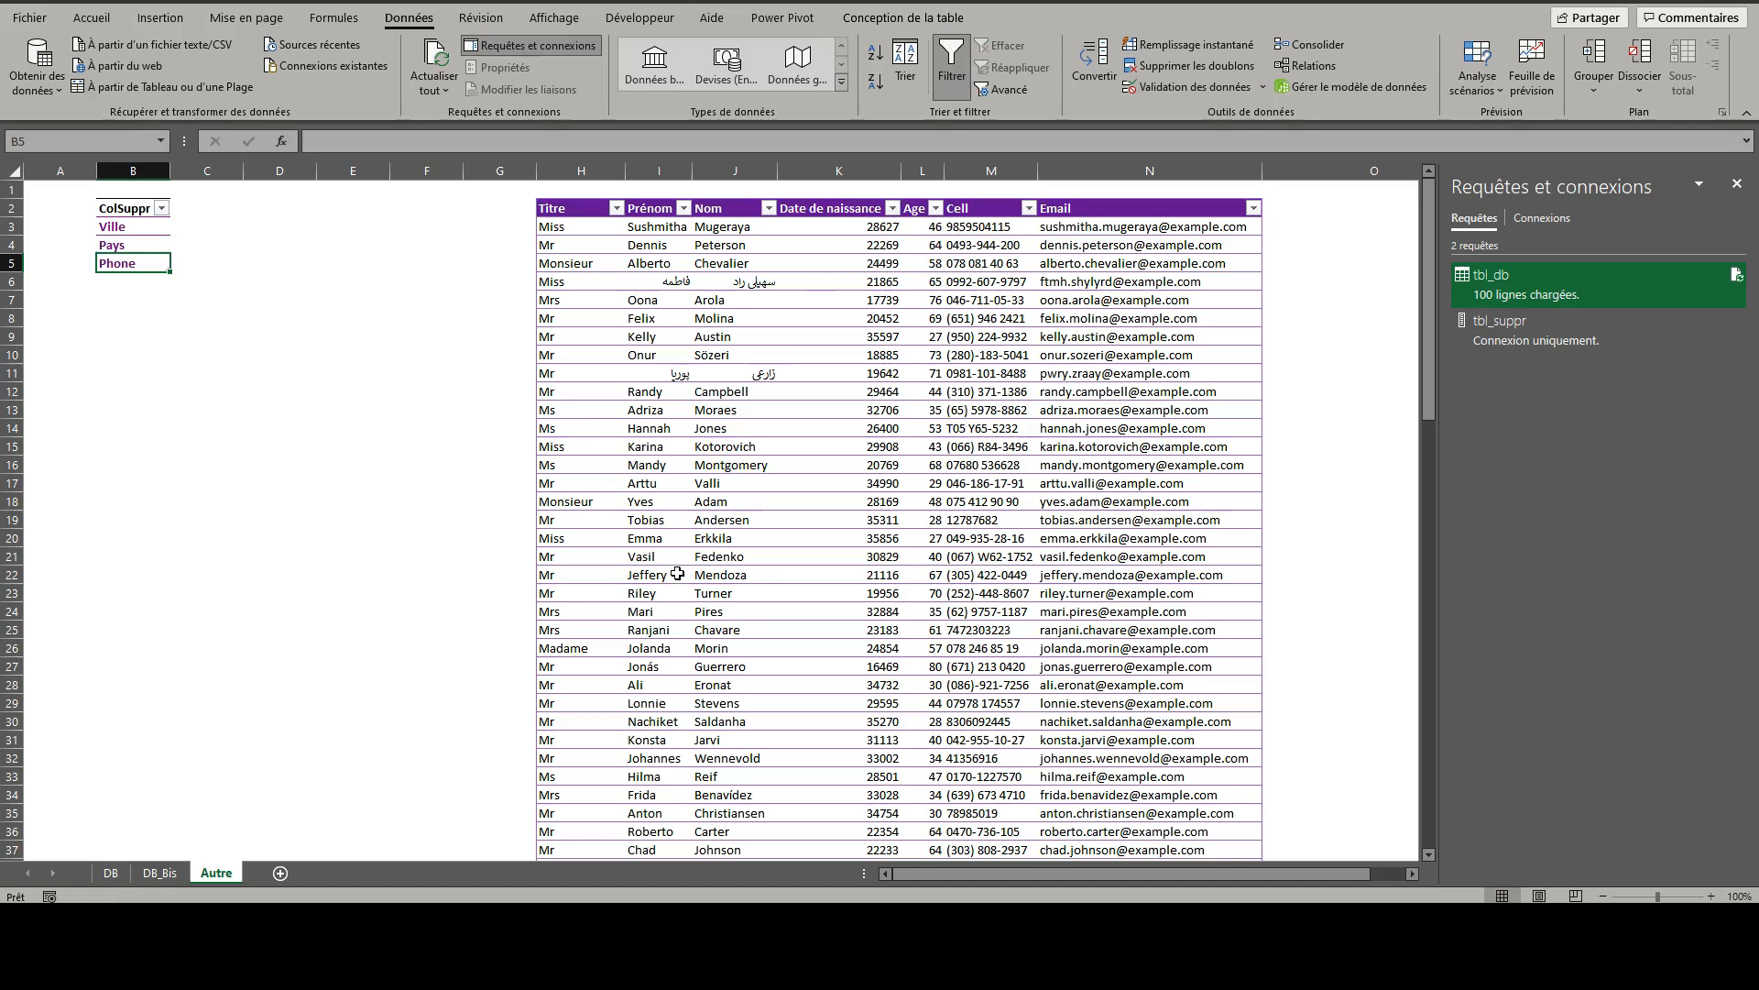
- Compare the columns of the DB_Bis sheet with those of the DB sheet
click(141, 875)
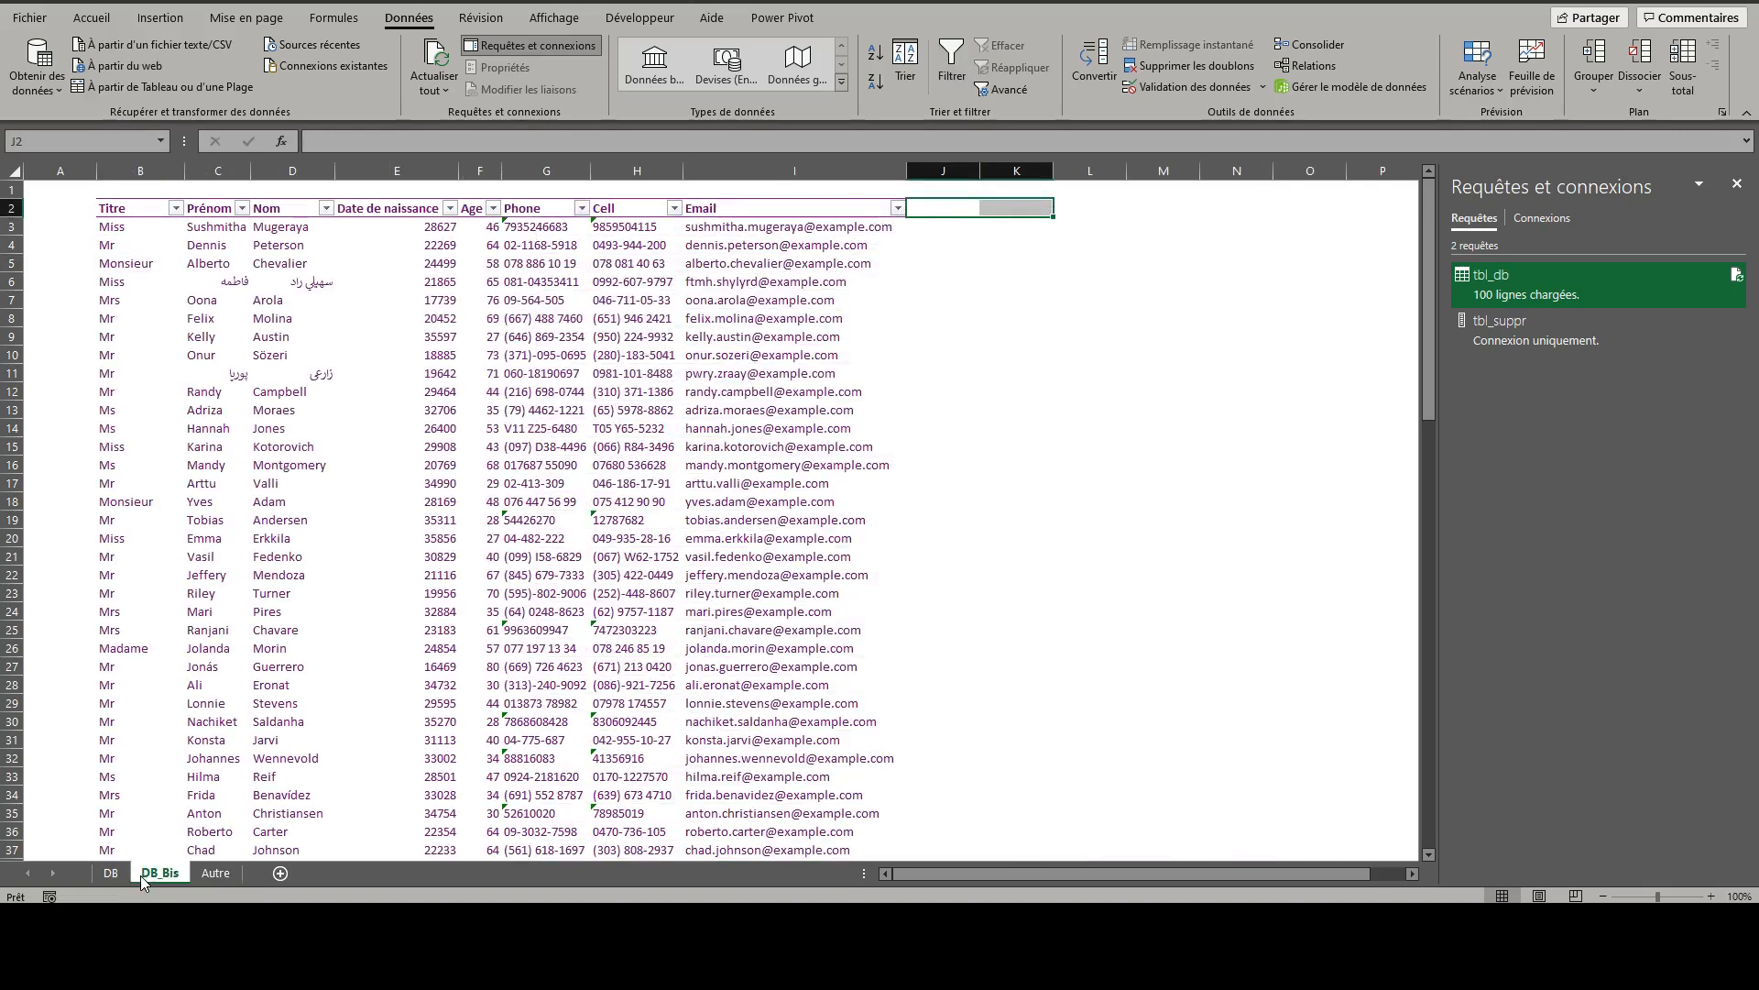
click(108, 876)
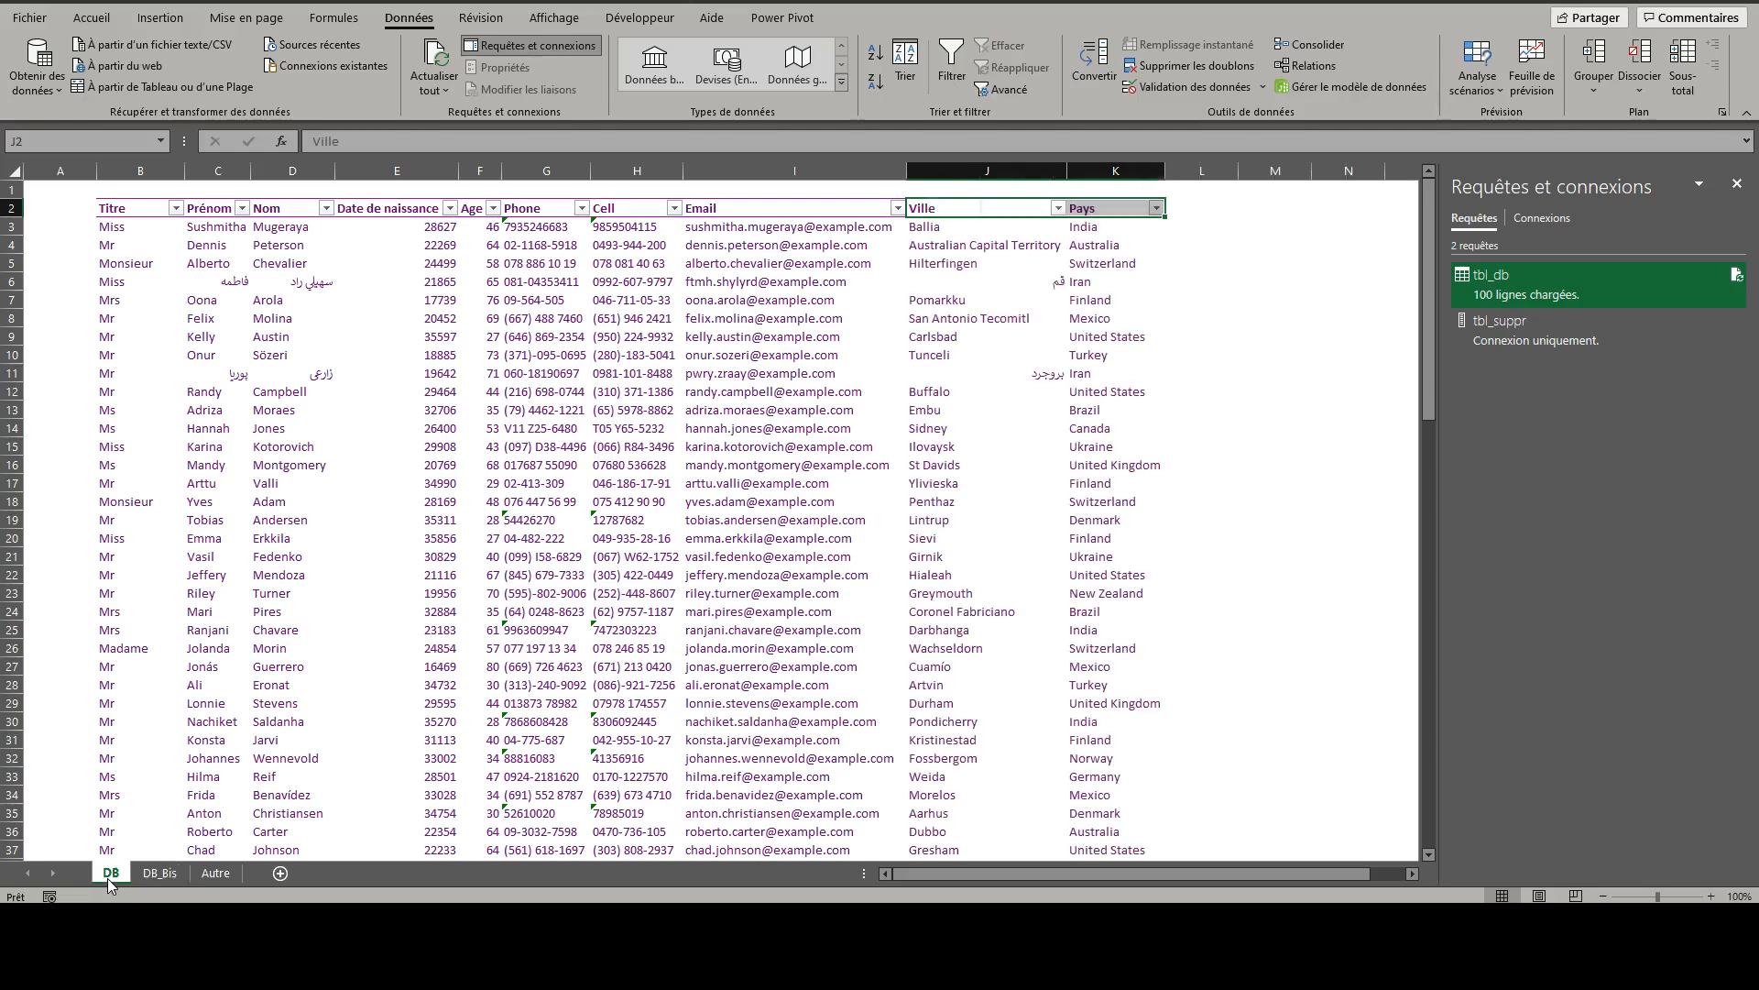
click(157, 878)
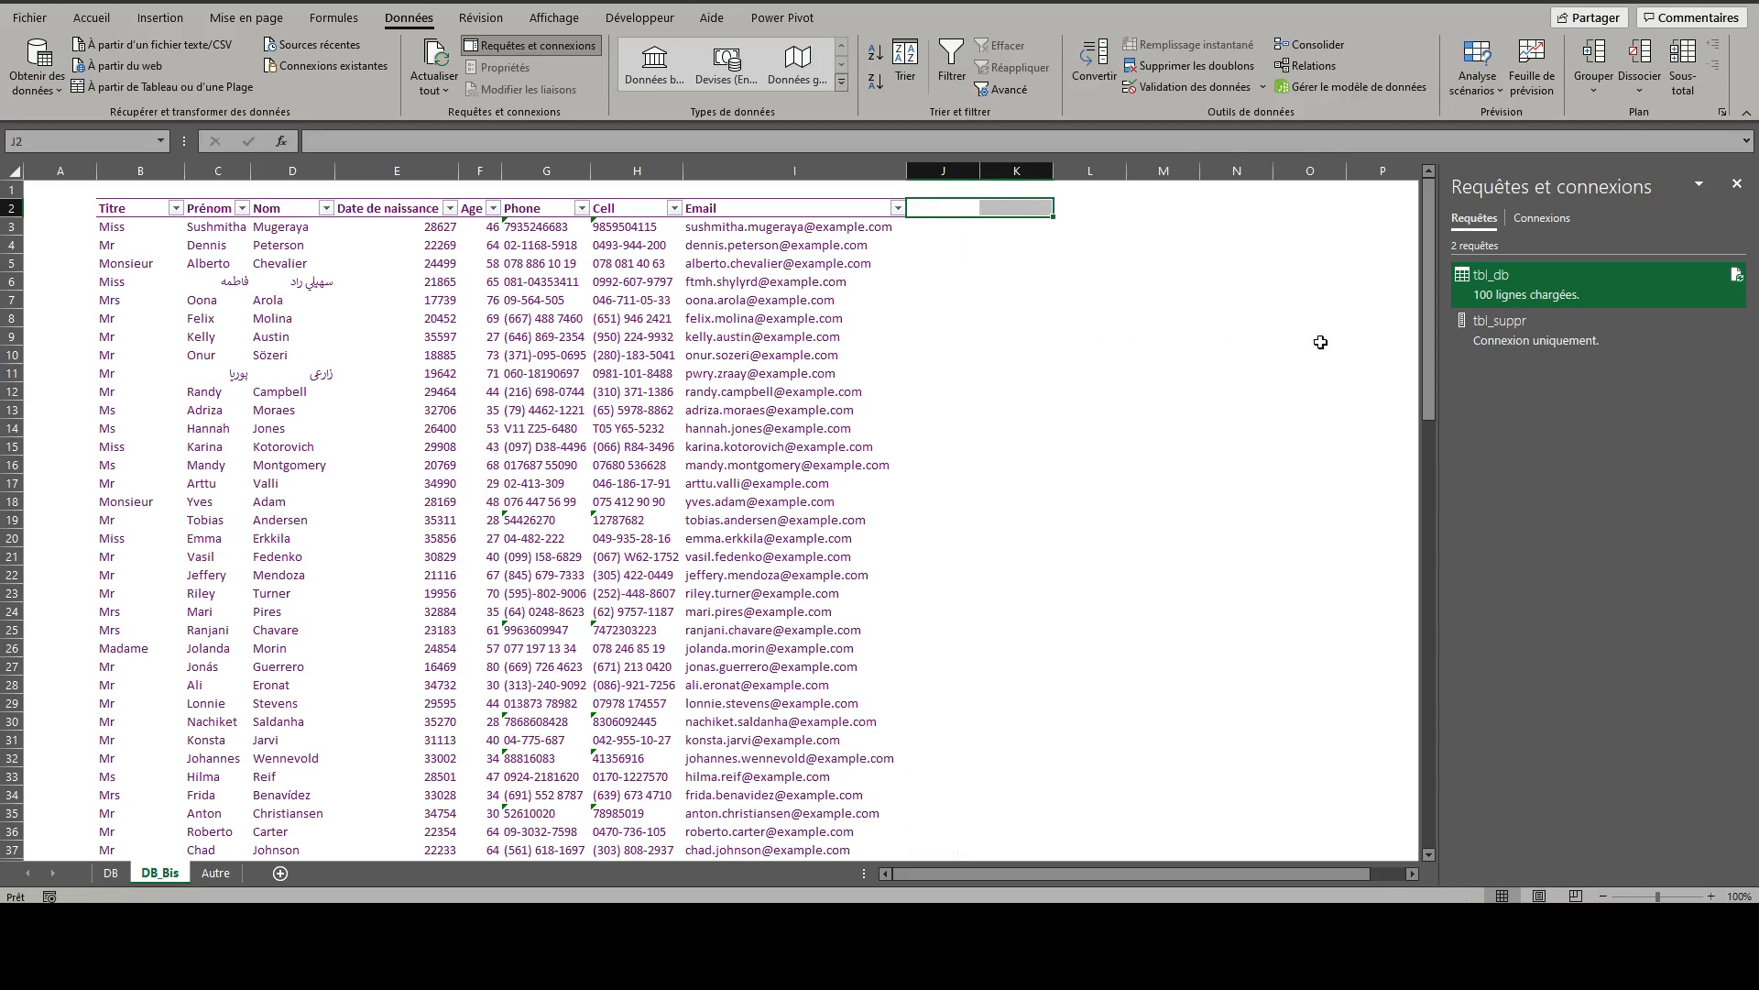
- Duplicate the tbl_db query in the Power Query editor and change the copy's source table to tbl_db_bis
double_click(1497, 289)
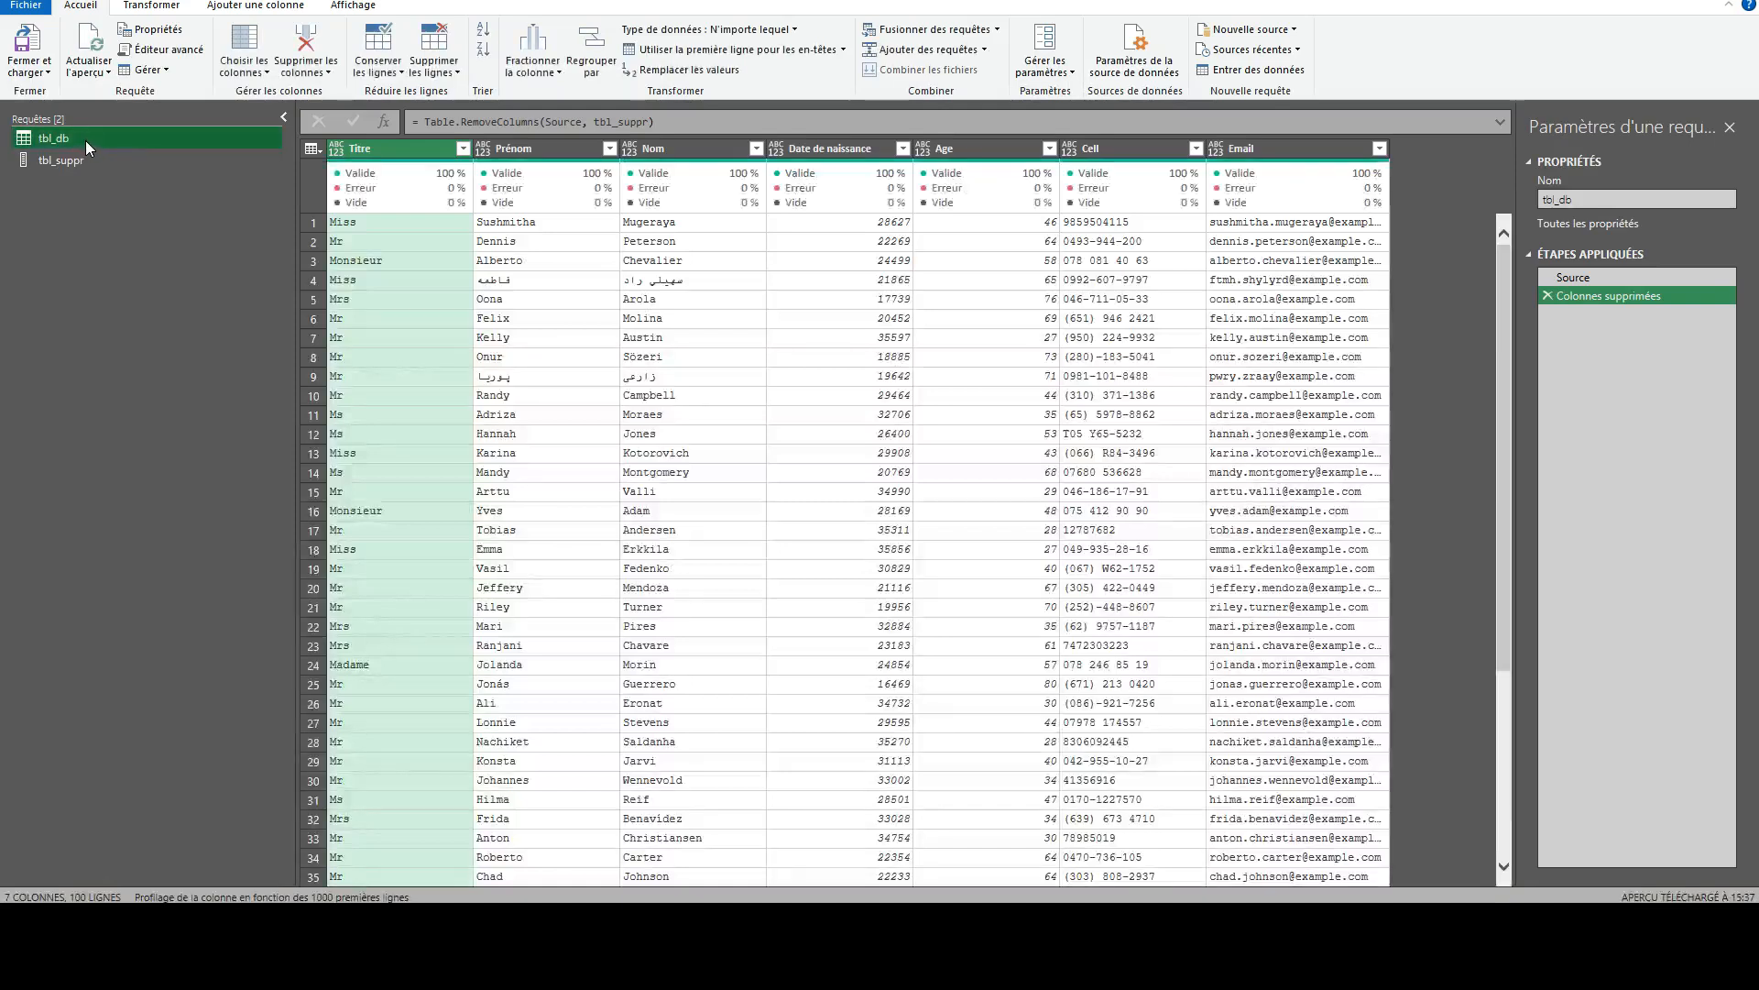
right_click(85, 141)
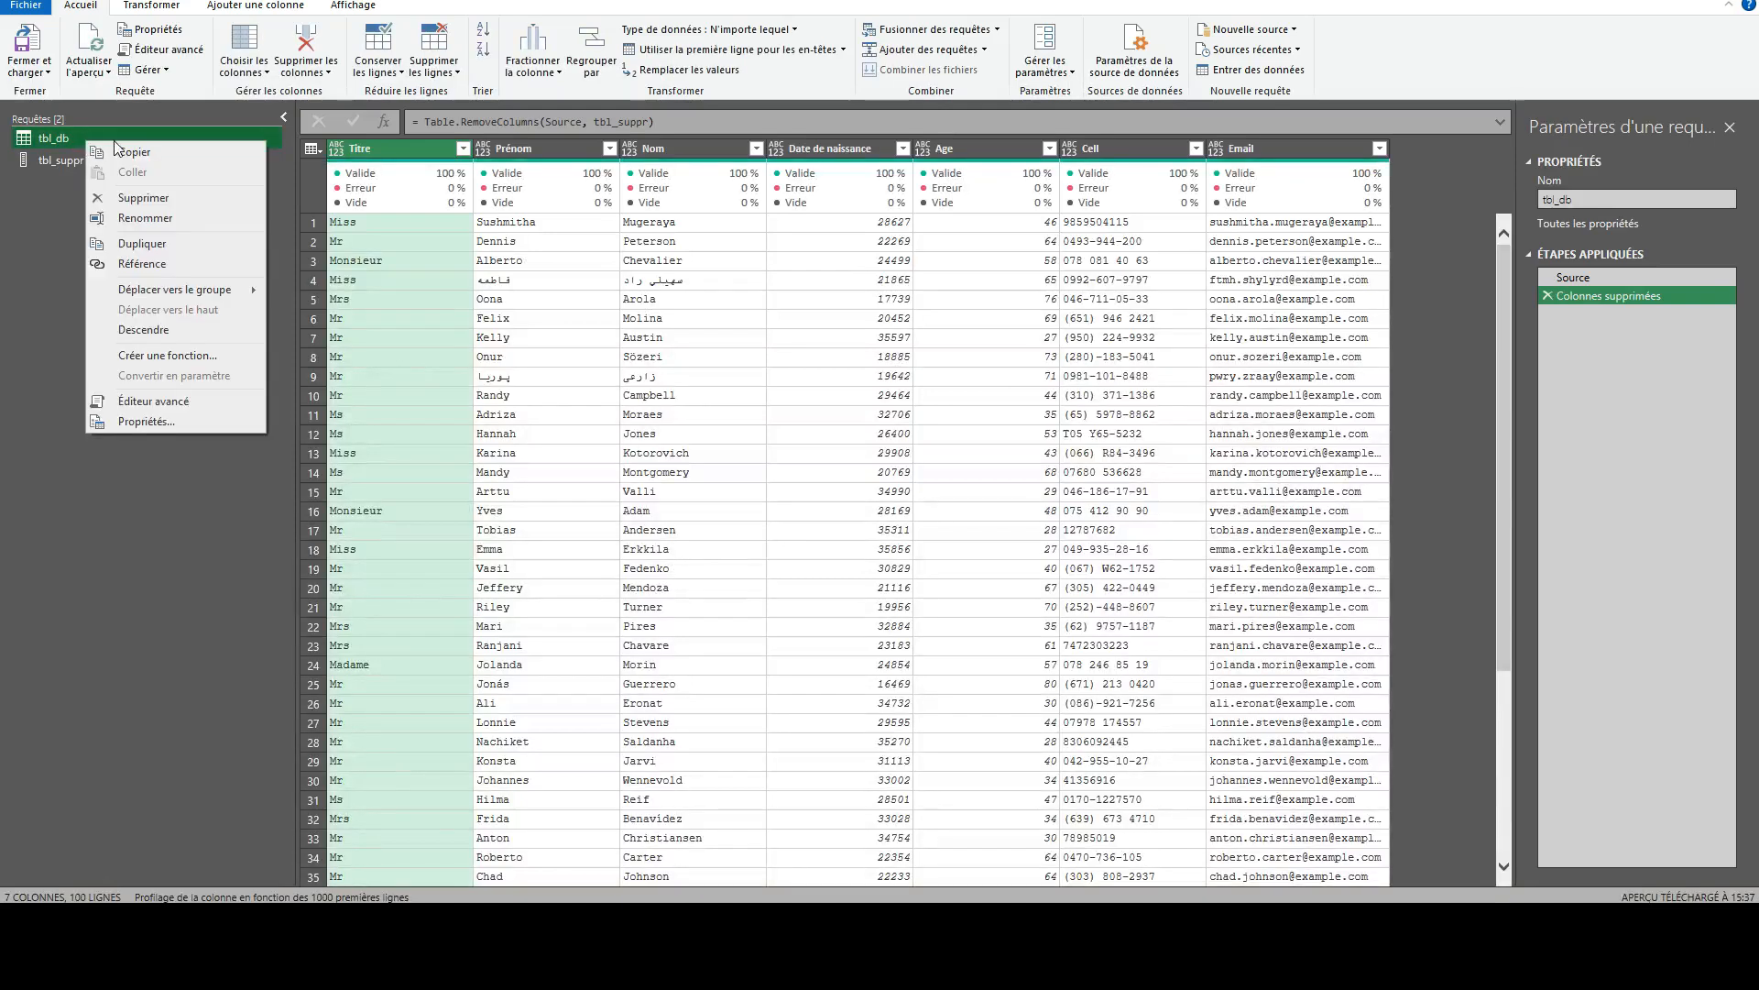
click(147, 243)
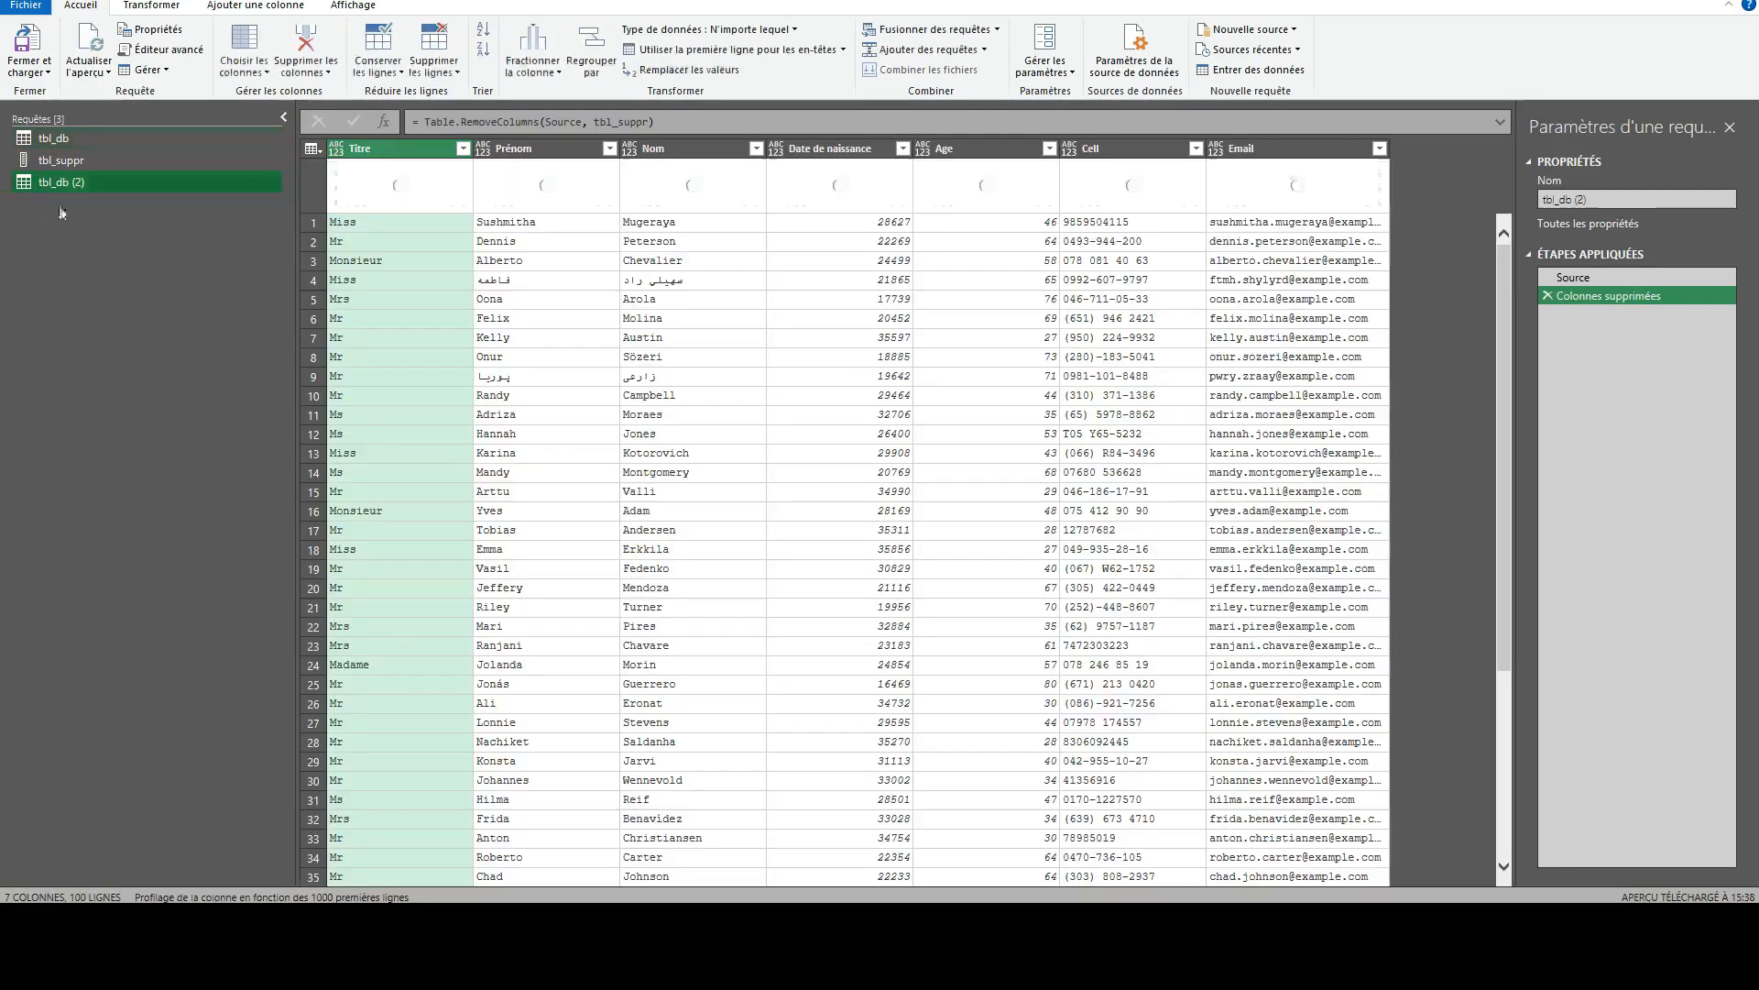
click(1575, 281)
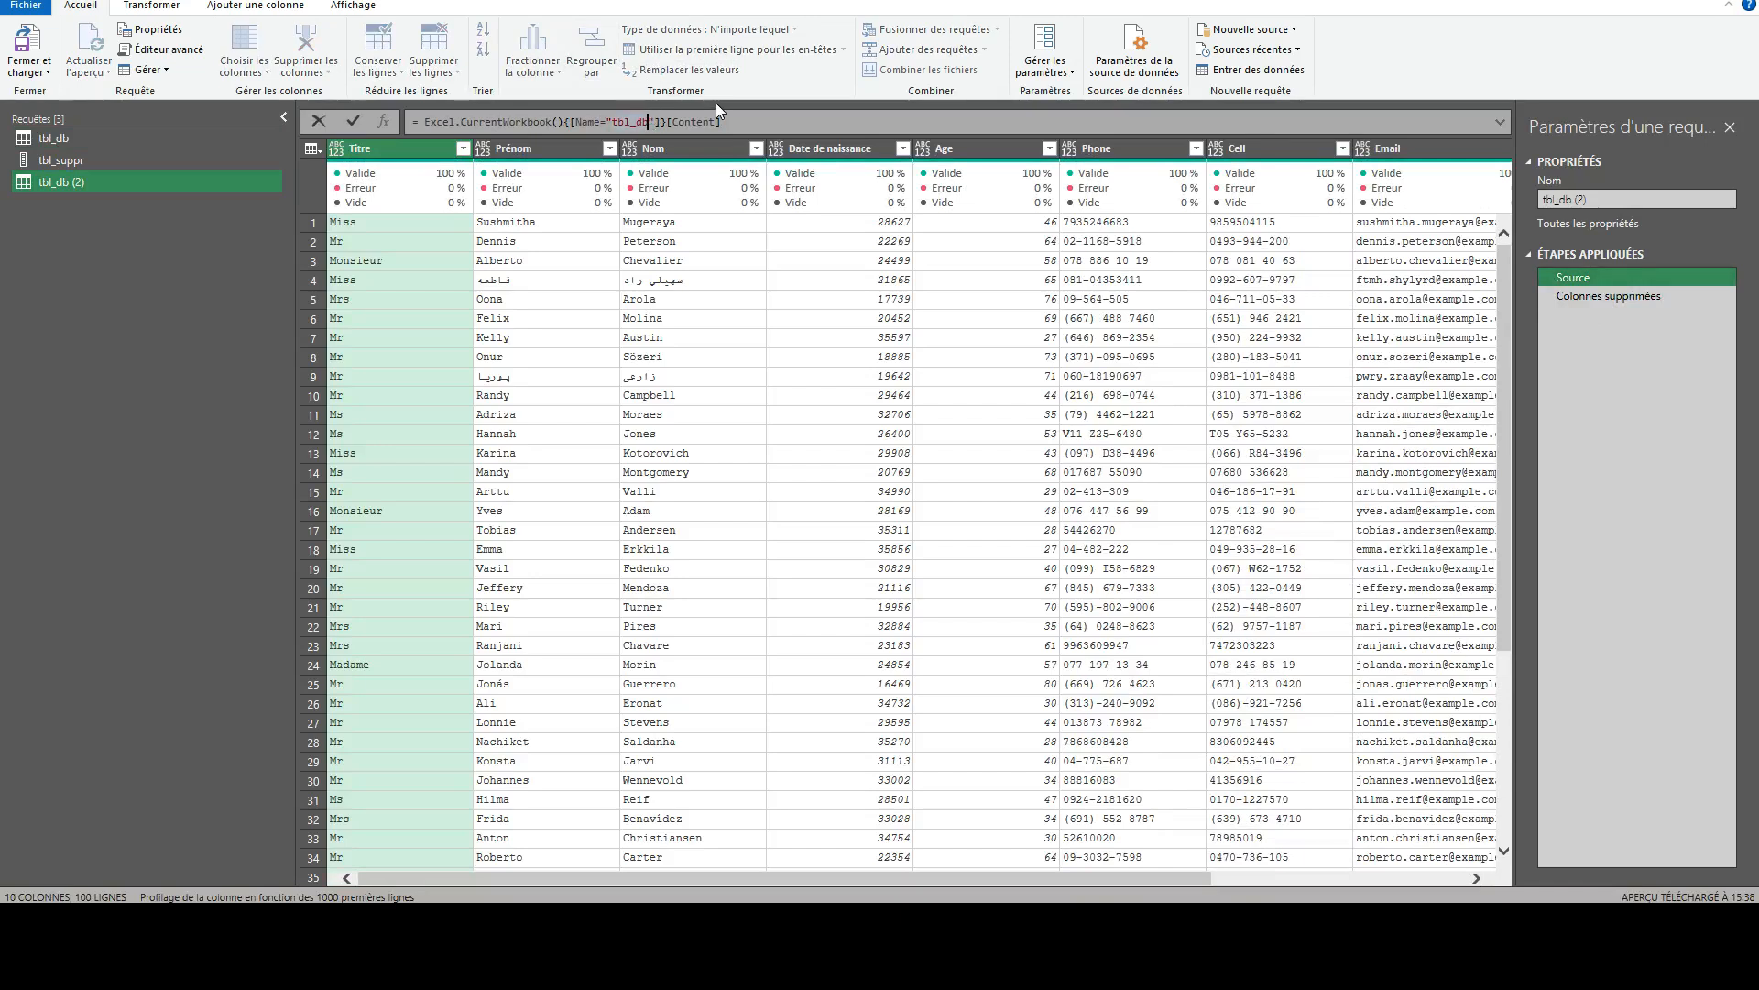
text(_bis)
key(Return)
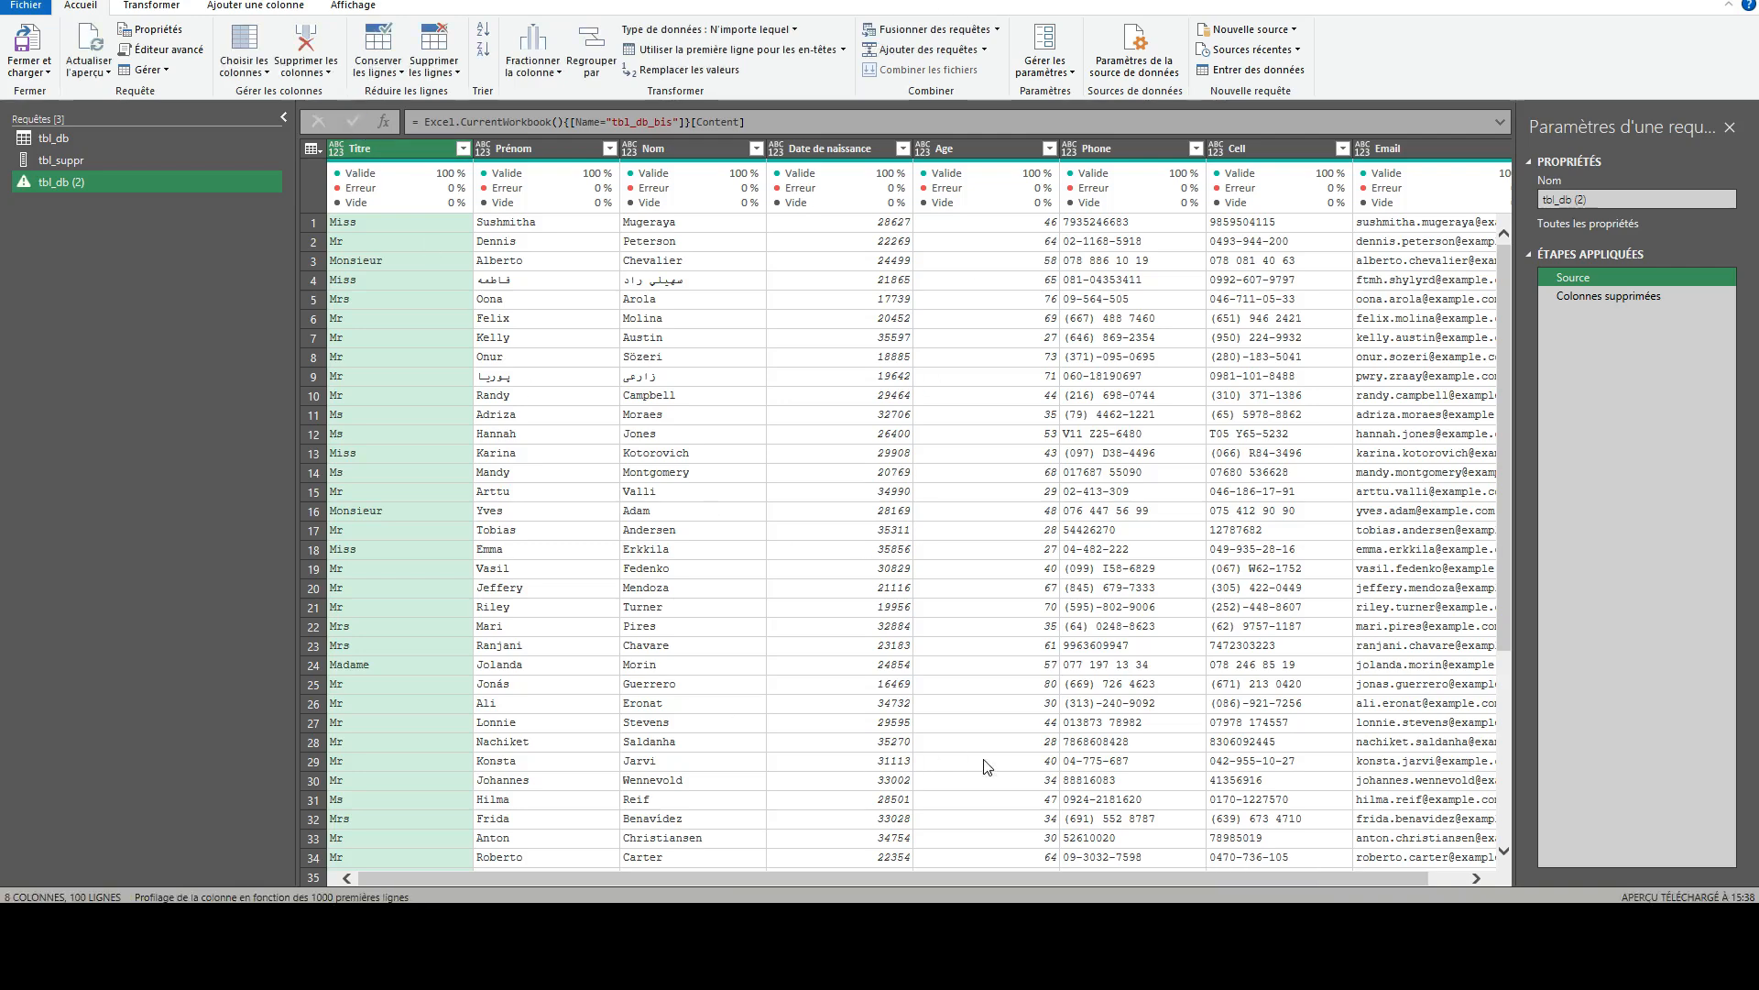
- Compare the columns available in the duplicated query's Source step with the output of its Colonnes supprimées step
drag(1137, 878, 1252, 881)
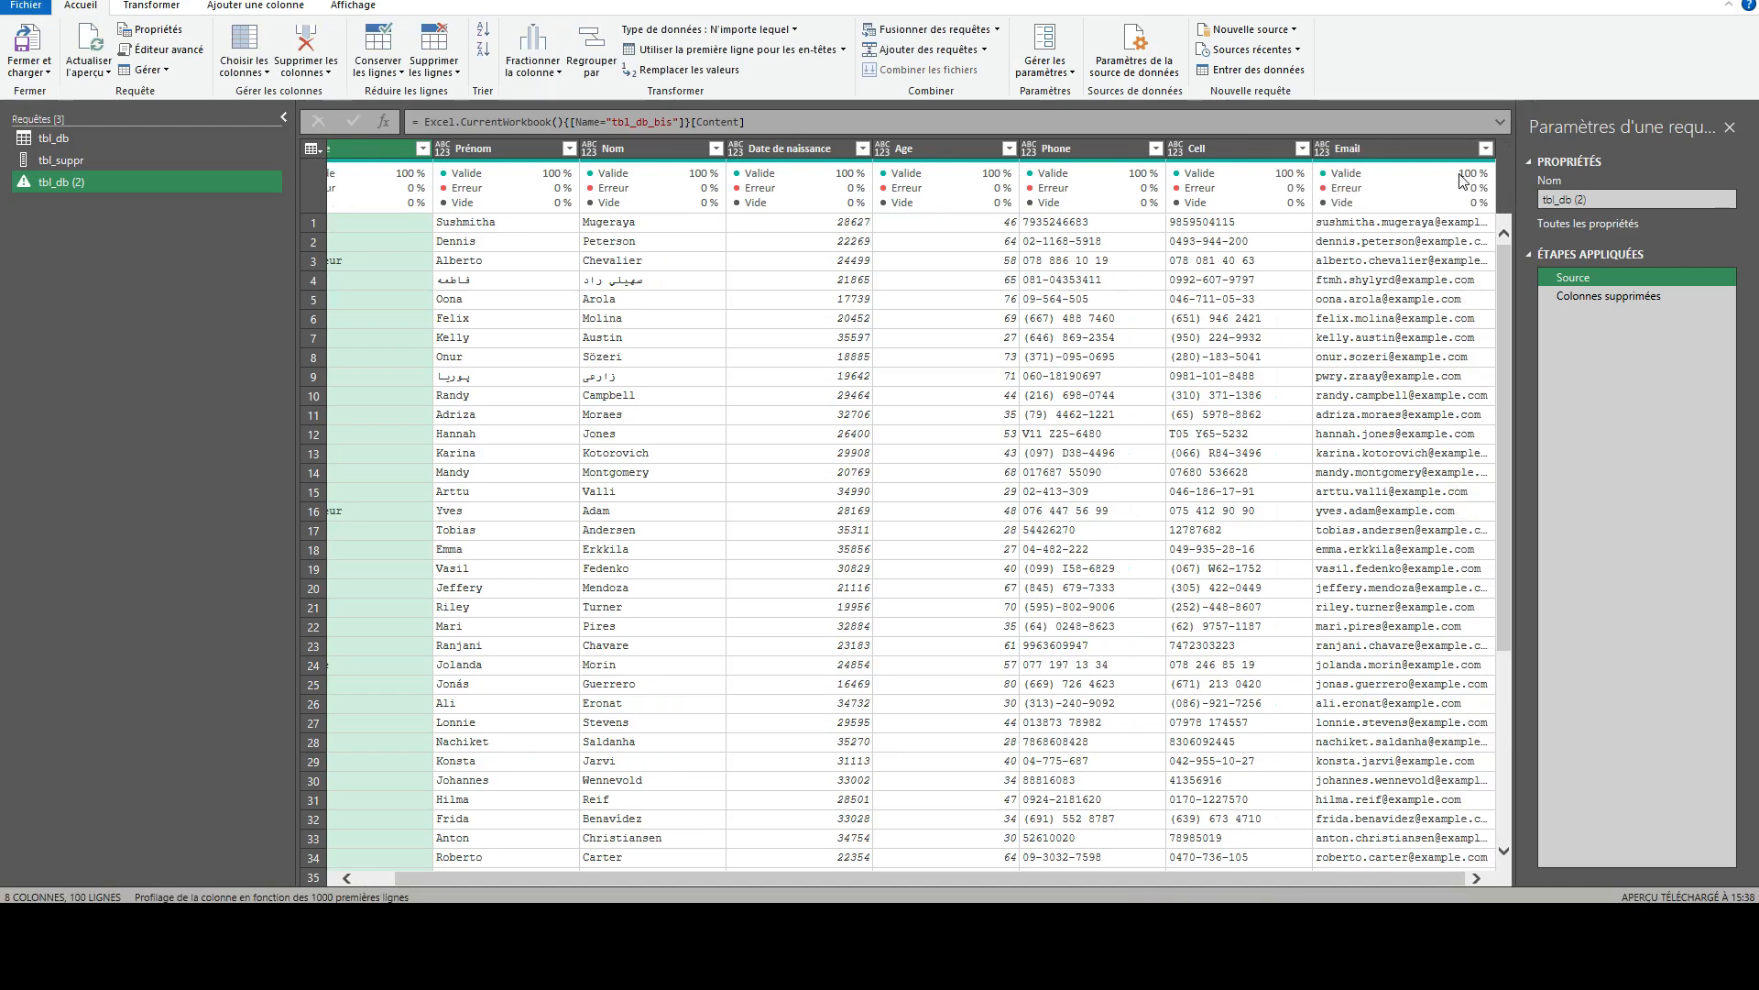
mouse_move(1424, 172)
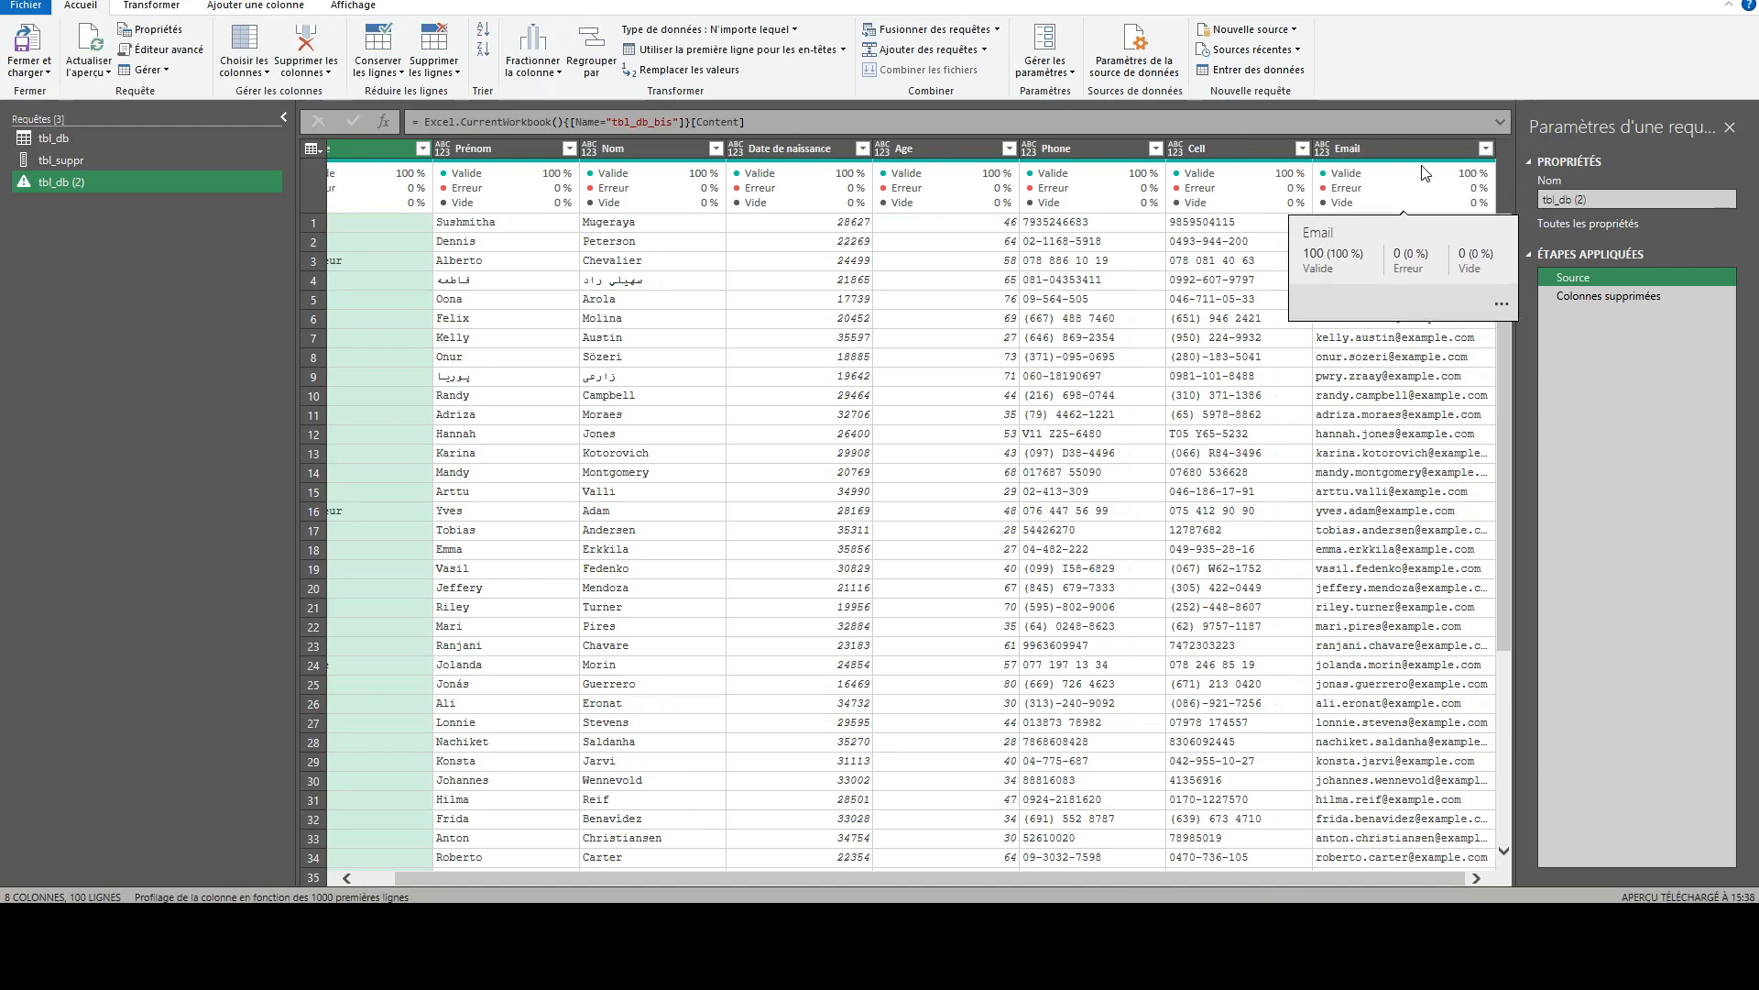
click(1622, 296)
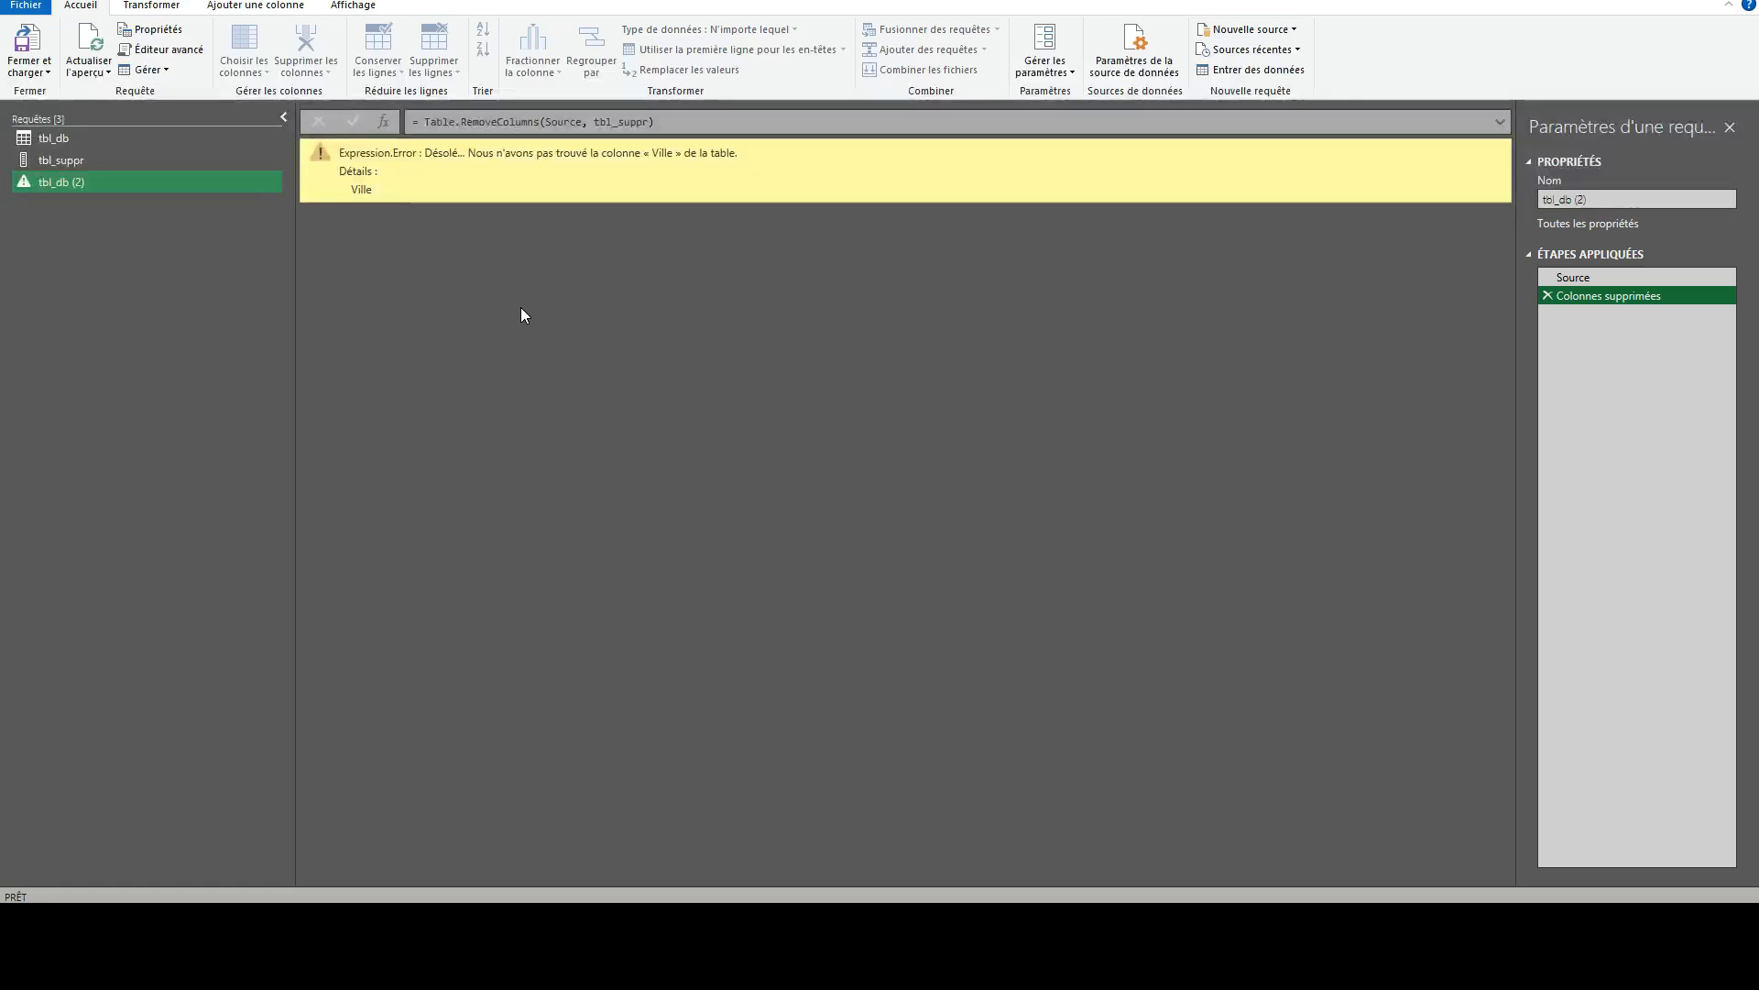
click(1587, 276)
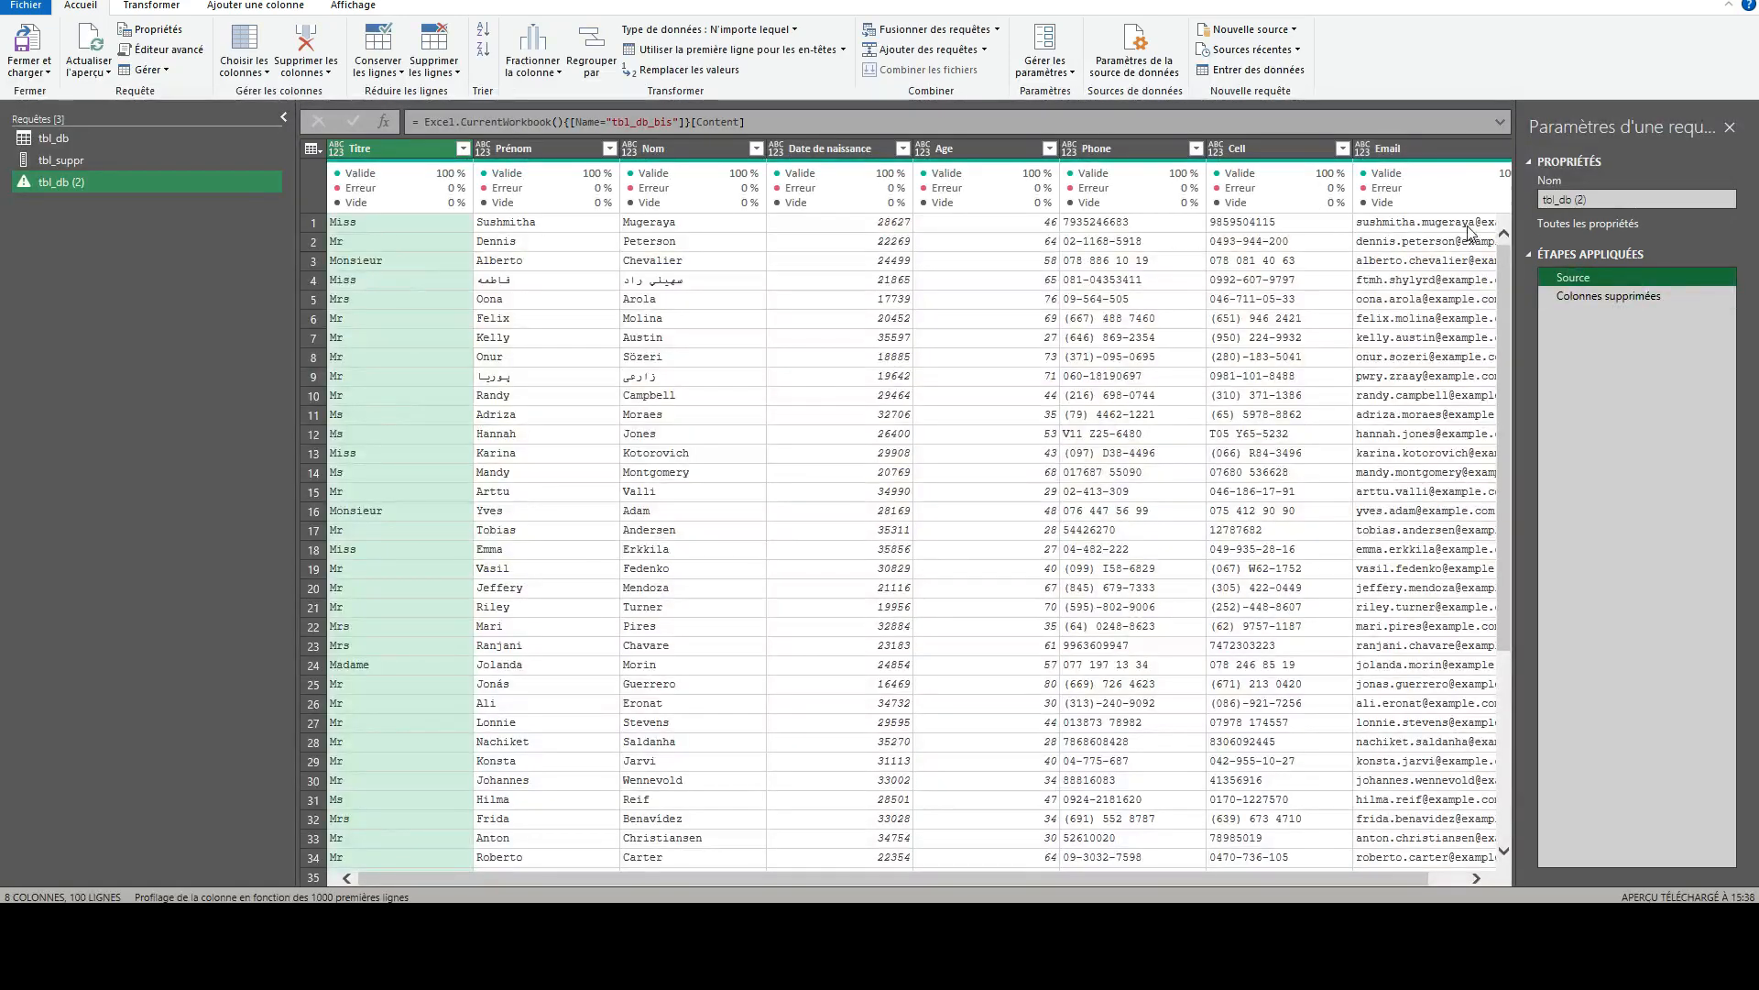
click(1442, 879)
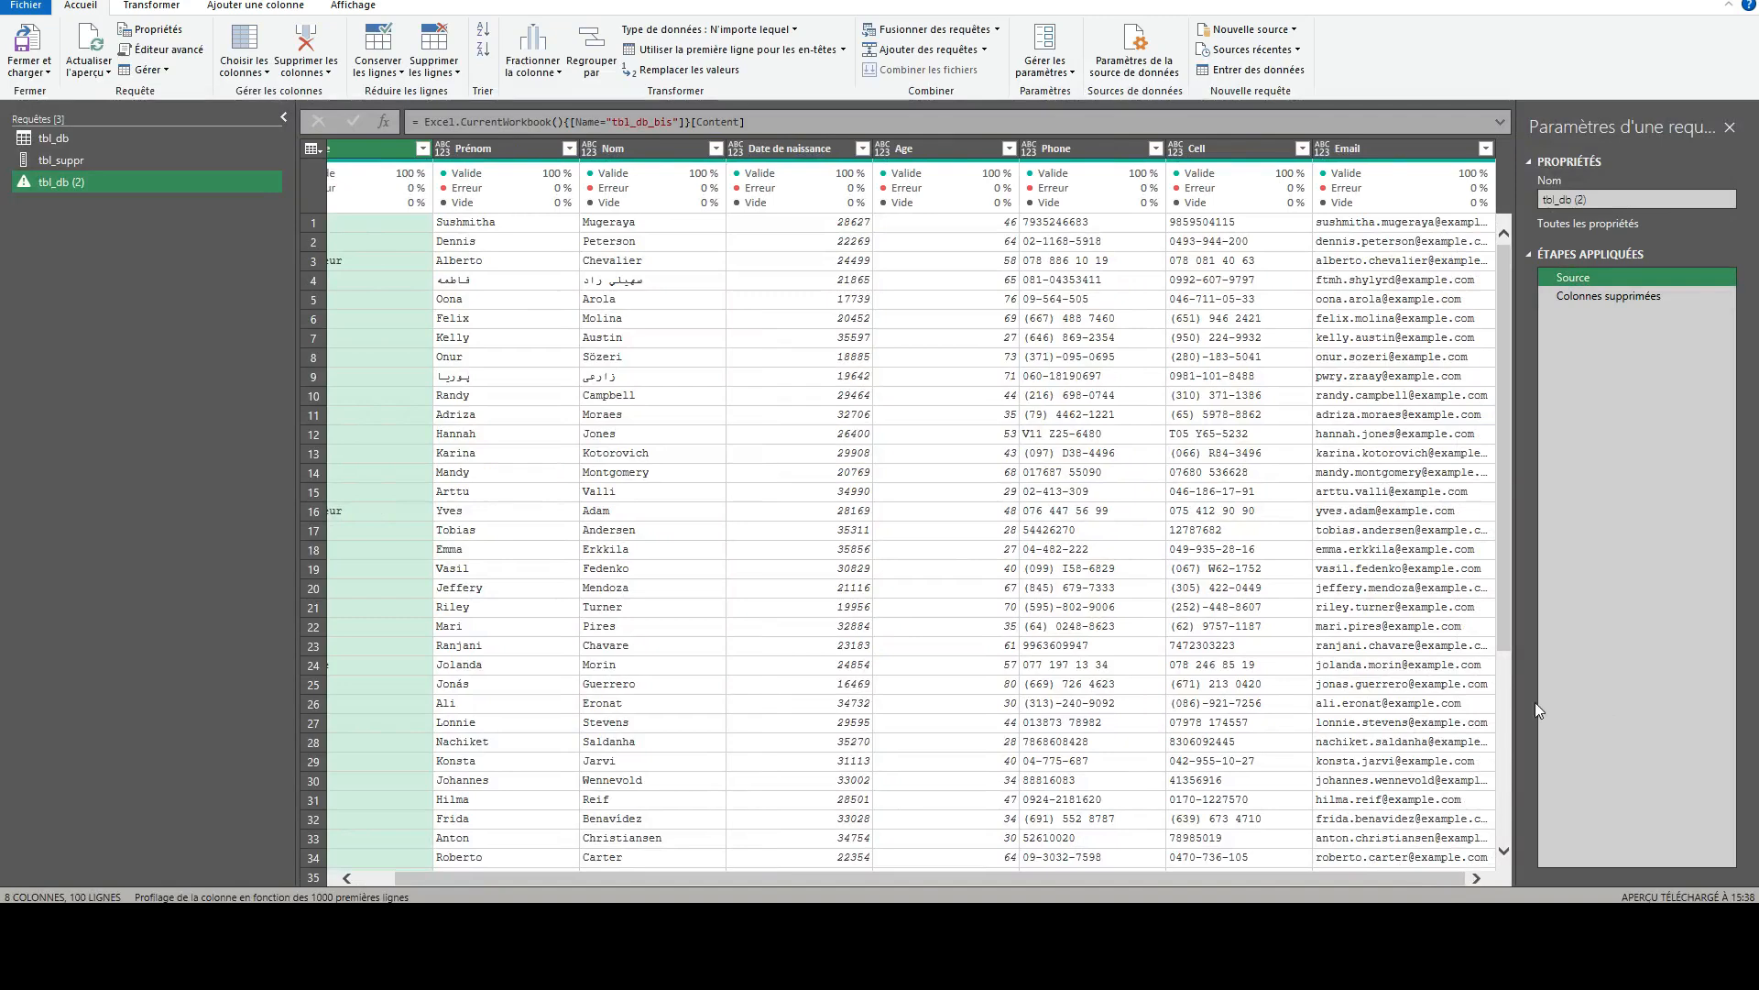
click(1592, 296)
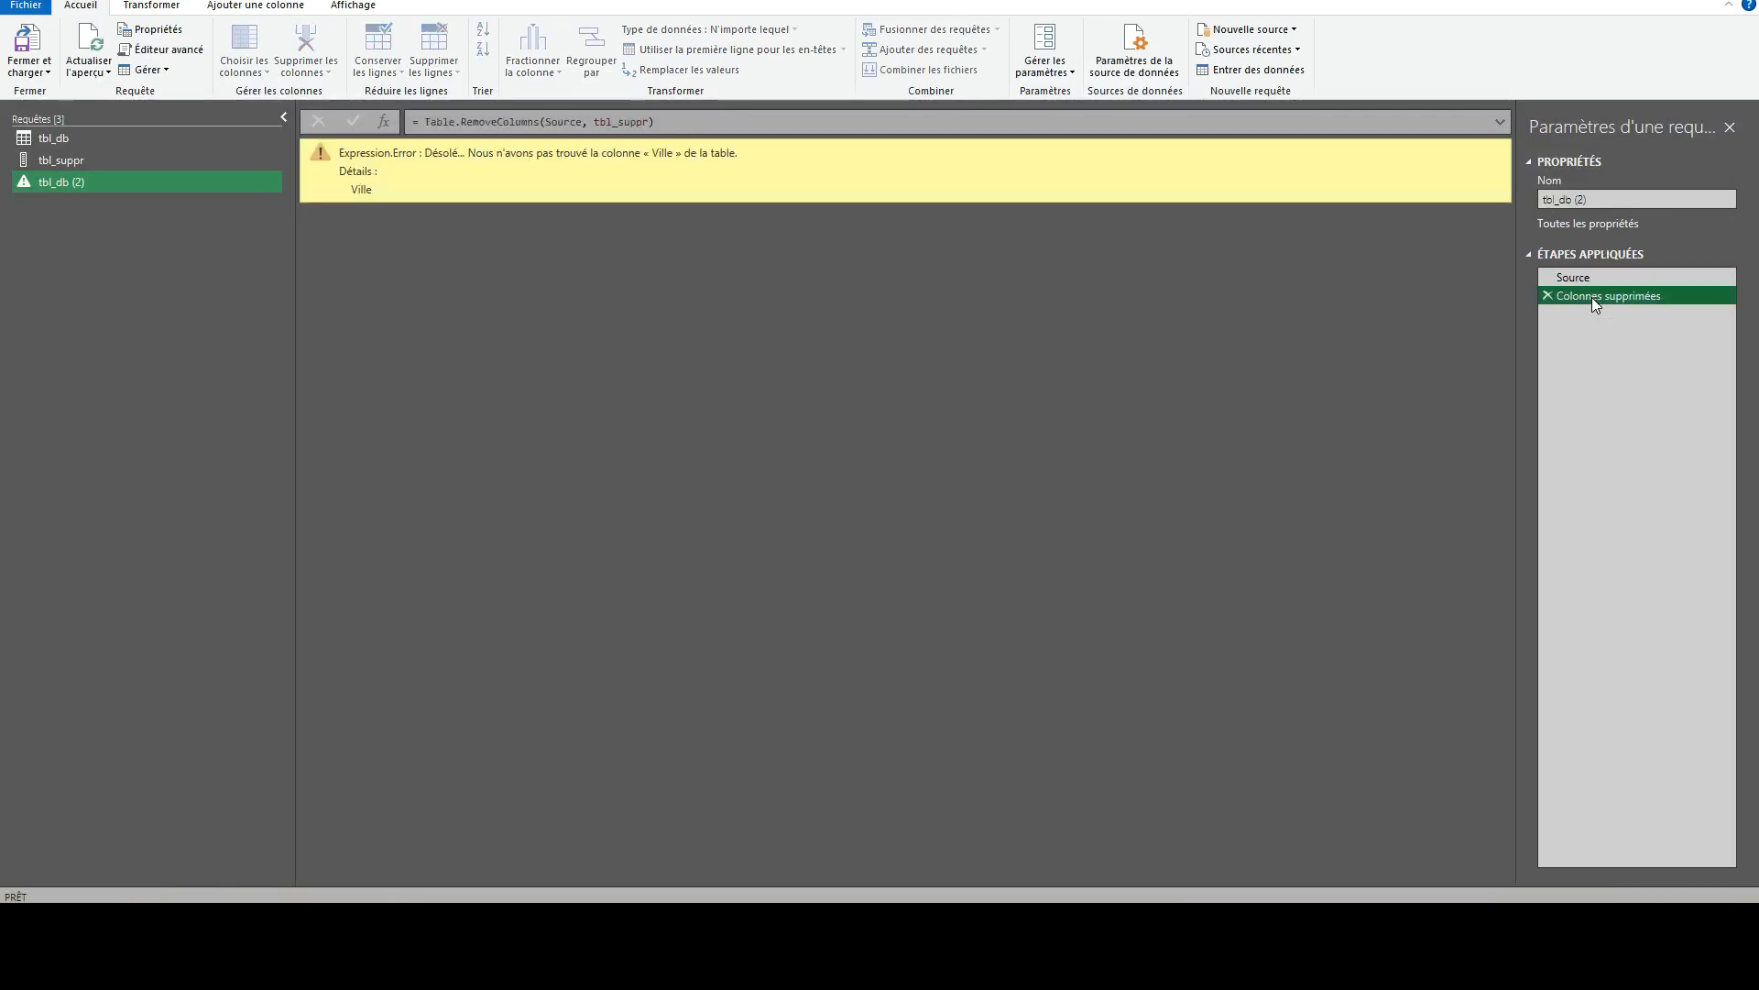
- Delete the Colonnes supprimées step of the duplicated query and add a custom step after Source with the formula = tbl_suppr
click(1546, 295)
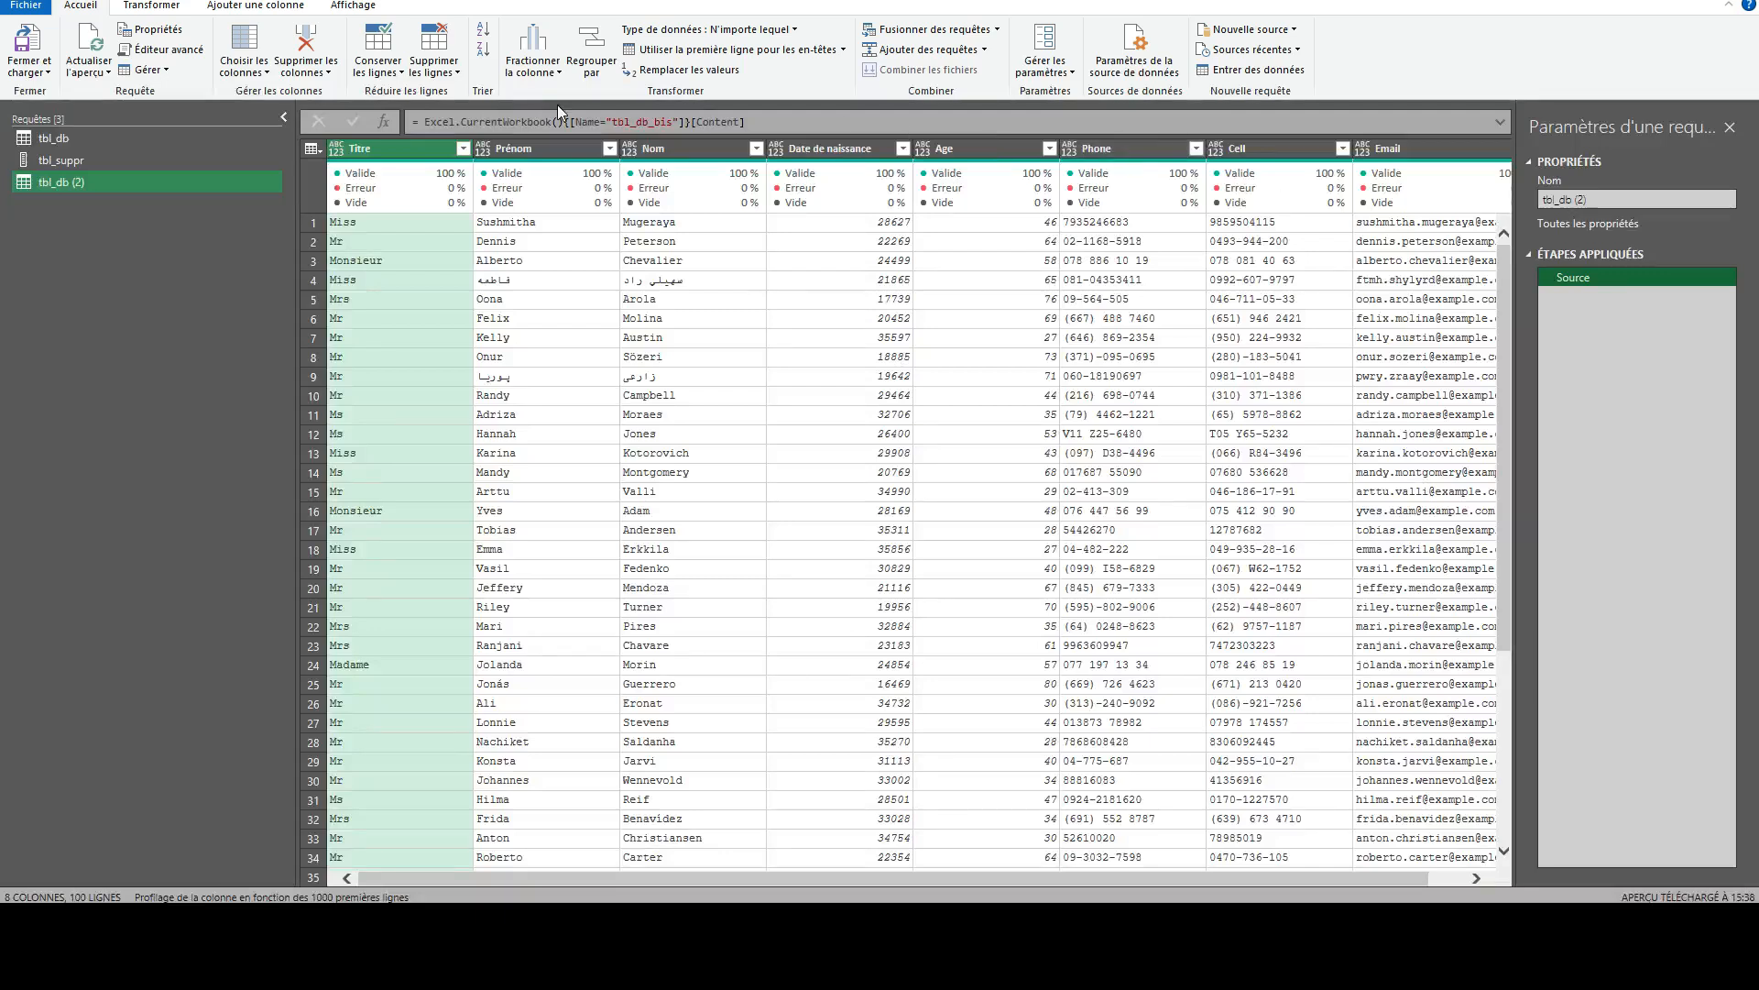
click(383, 120)
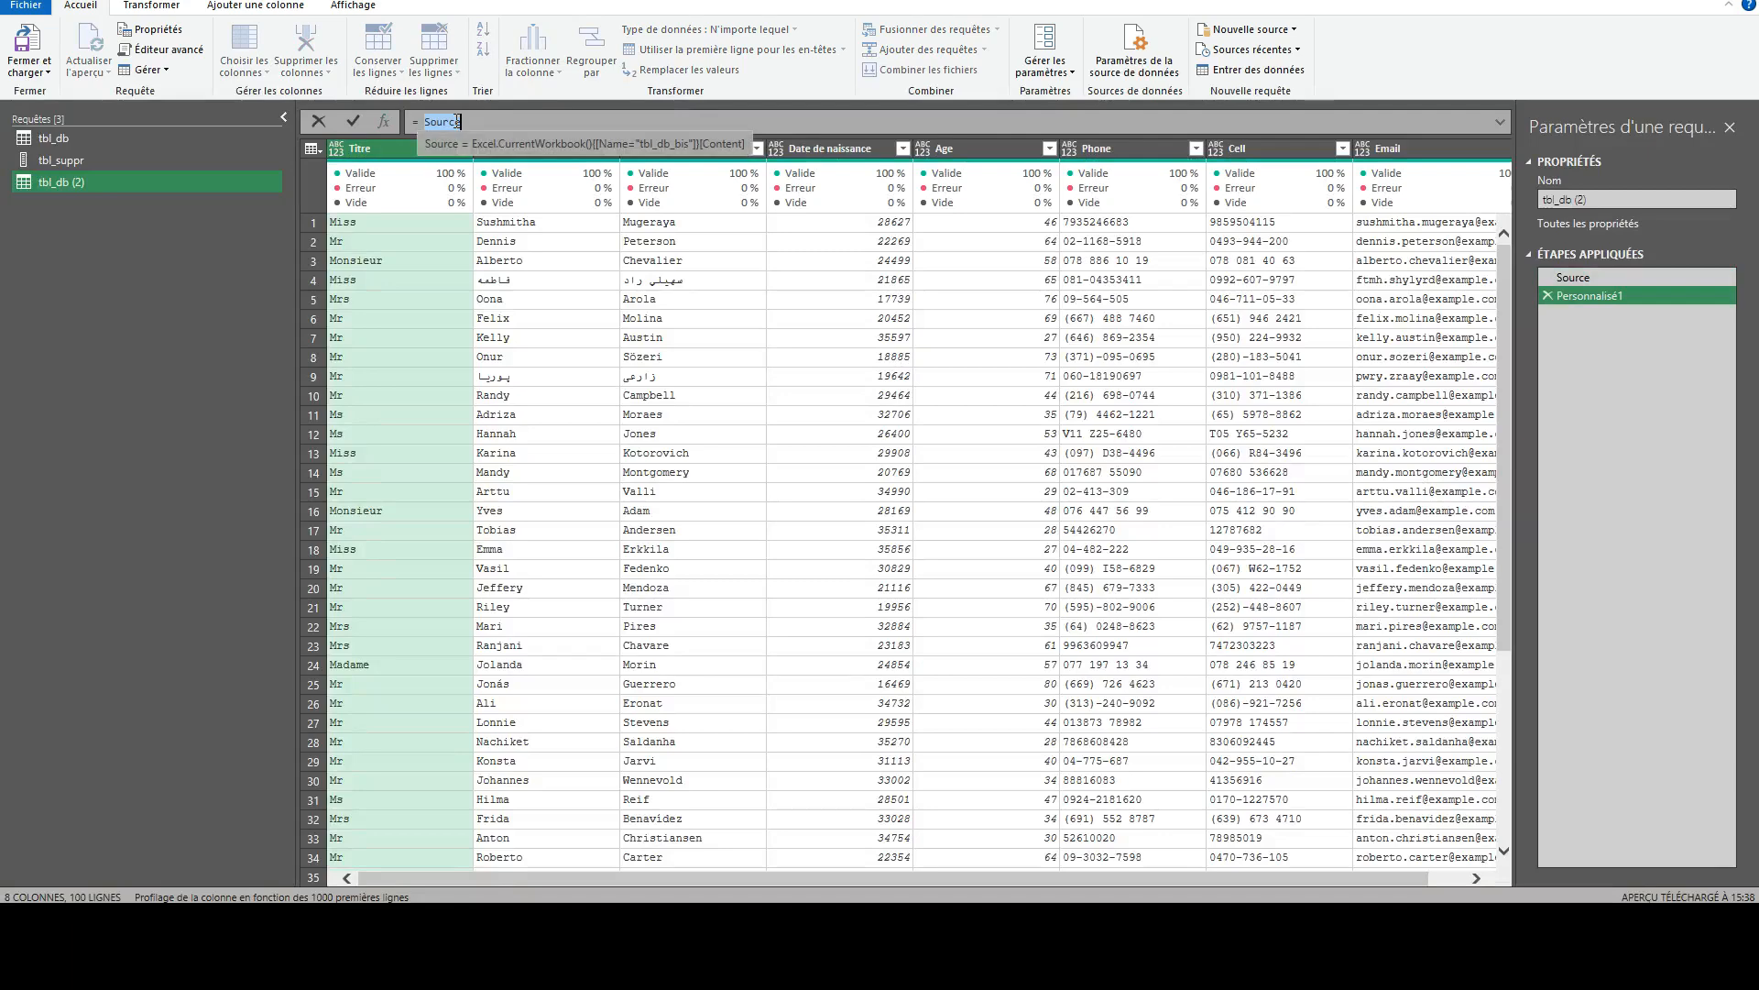
text(tbl_db)
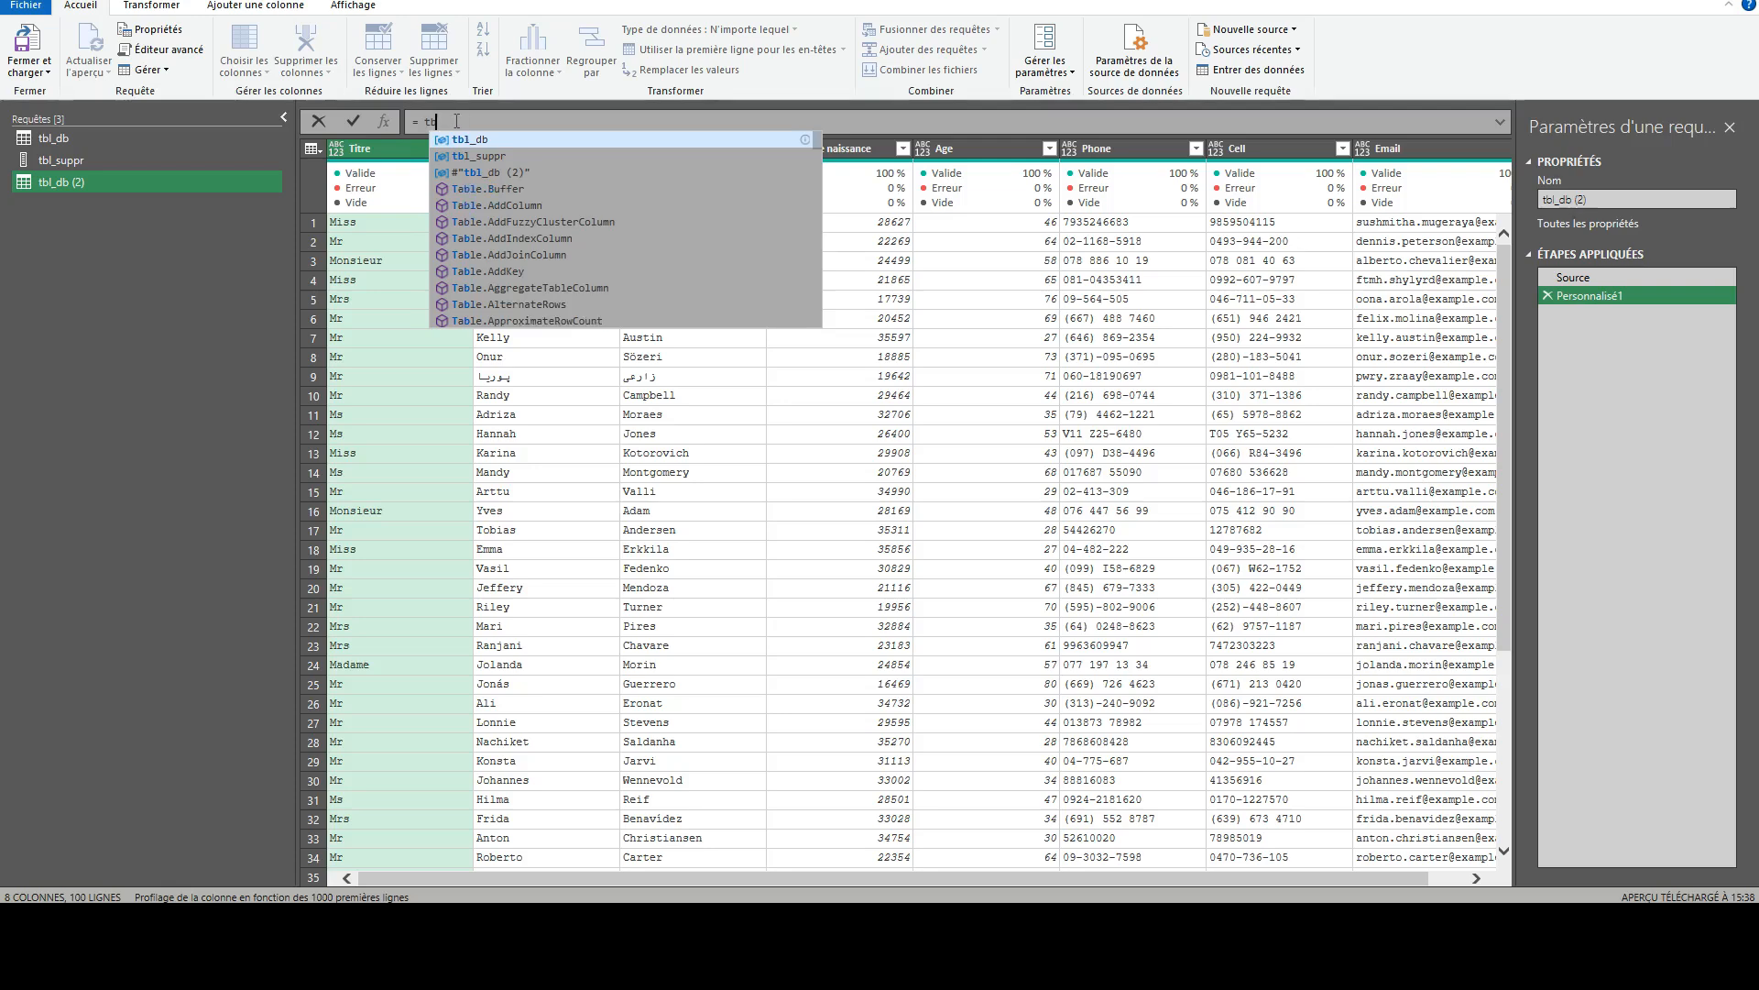
key(BackSpace)
key(BackSpace)
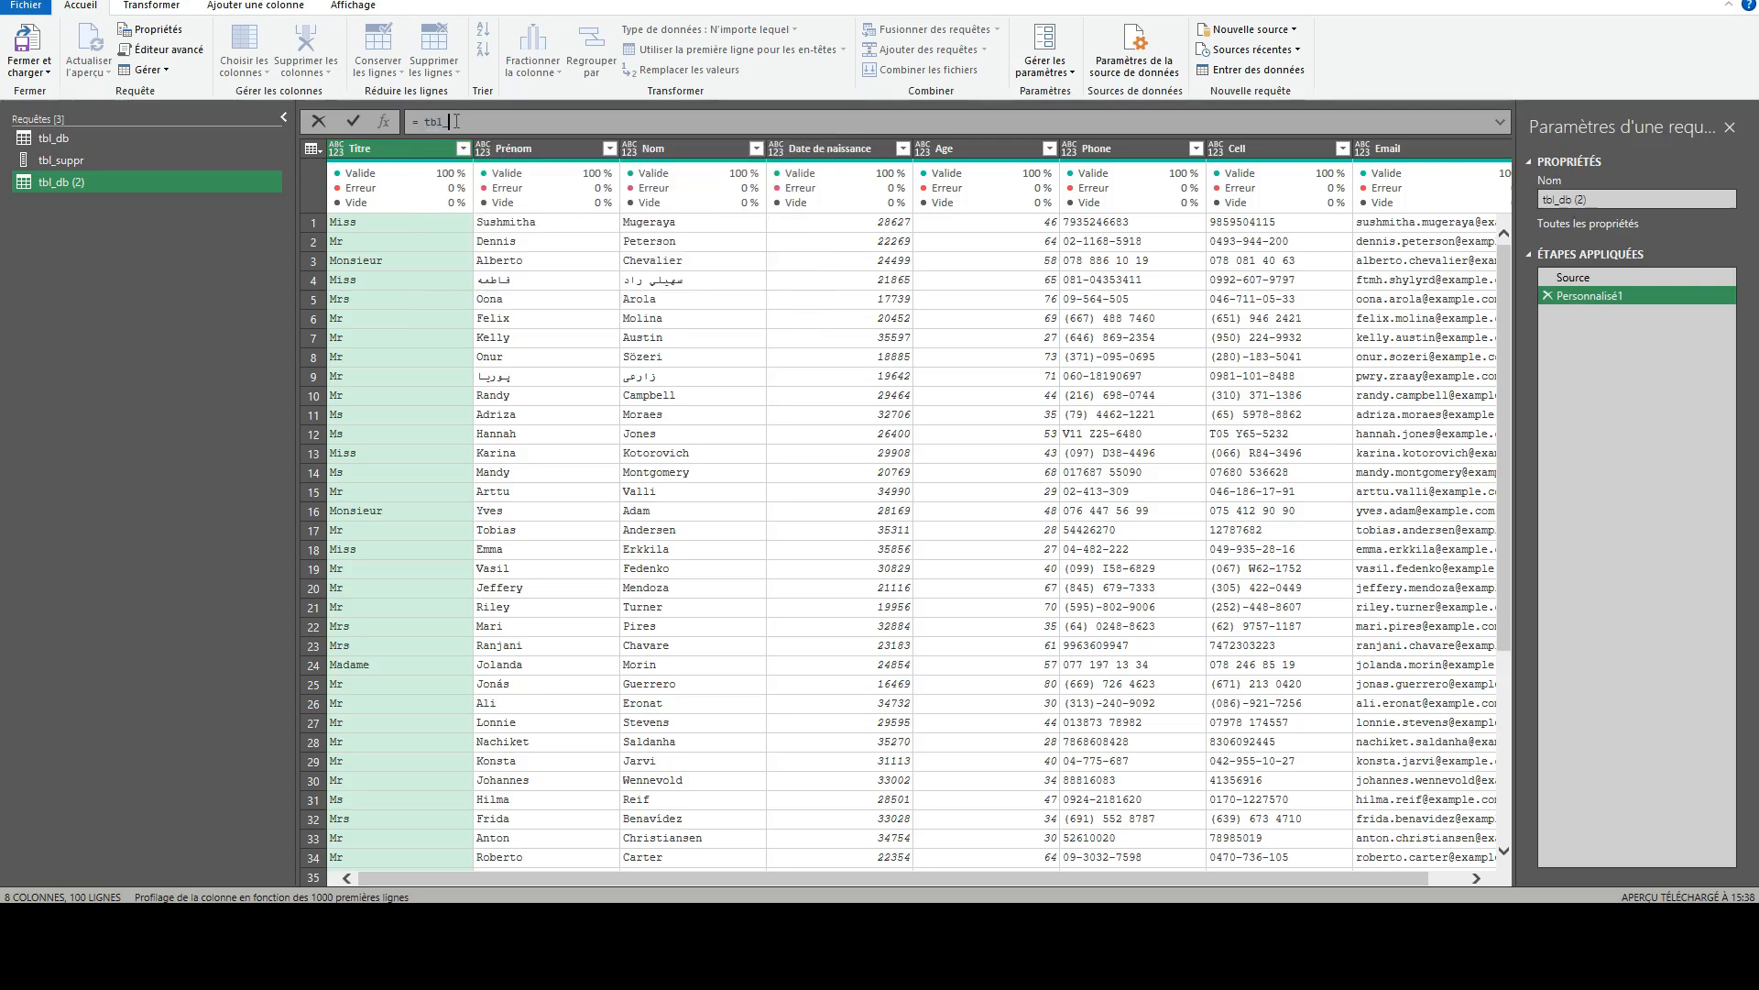
text(suppr)
key(Return)
click(353, 120)
click(1613, 275)
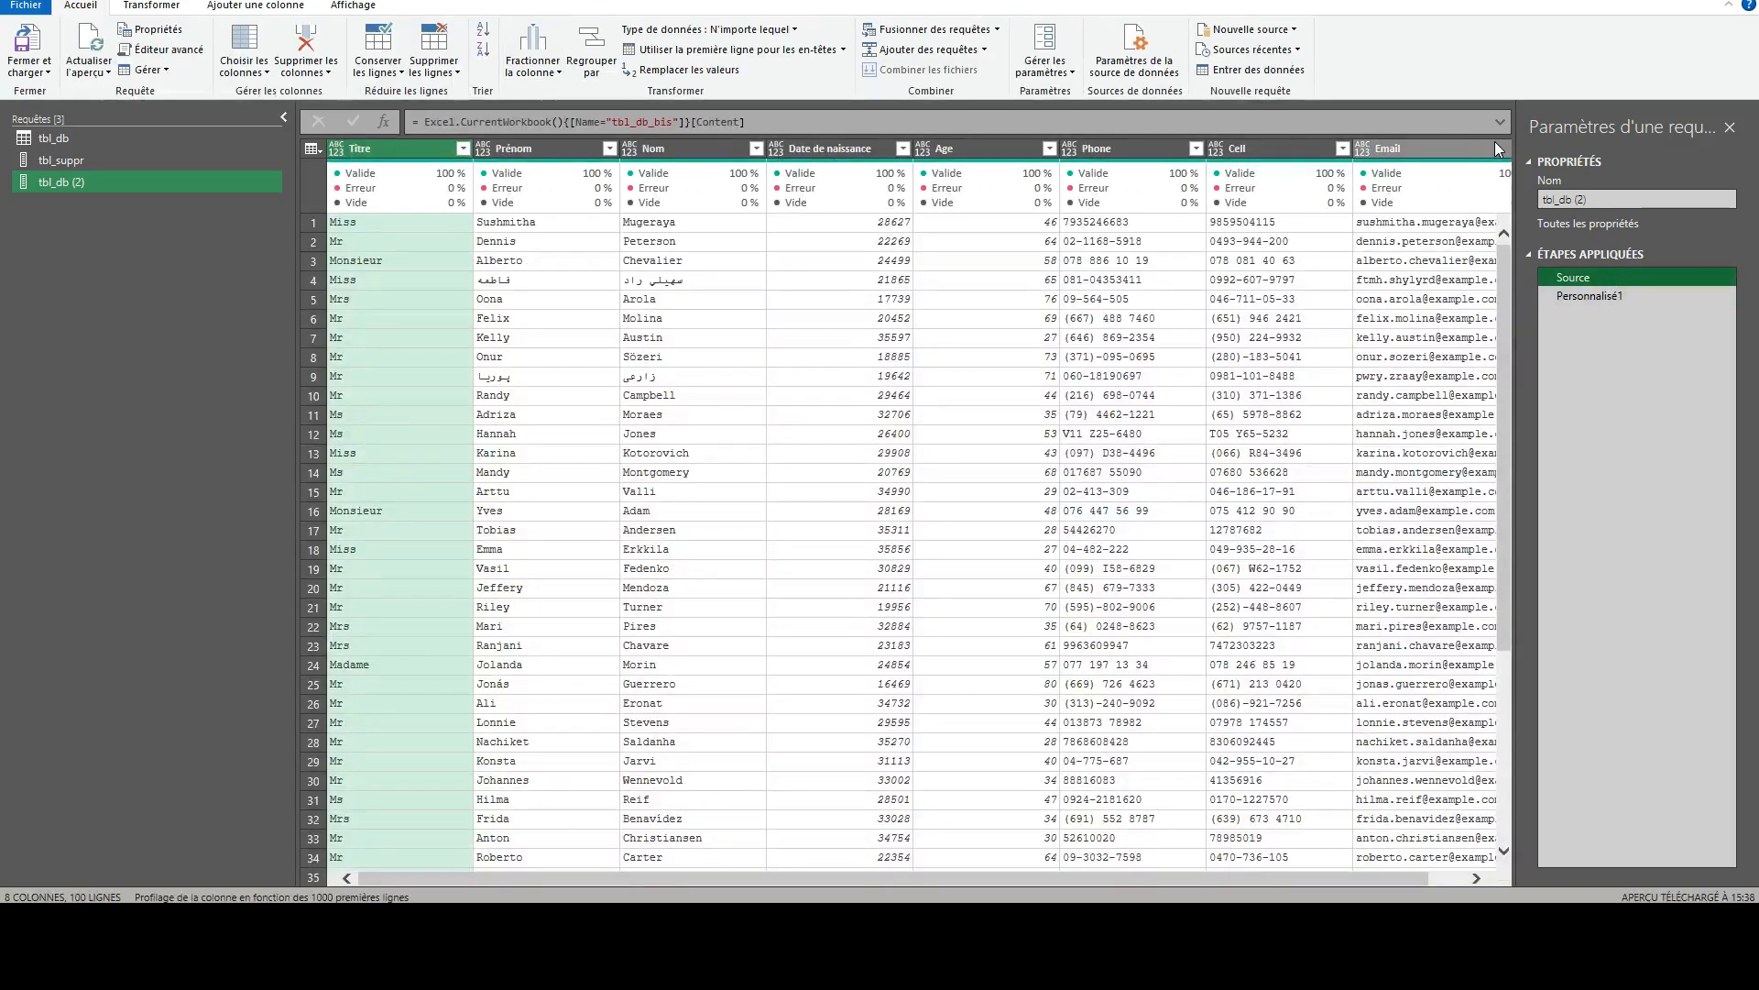
click(1618, 297)
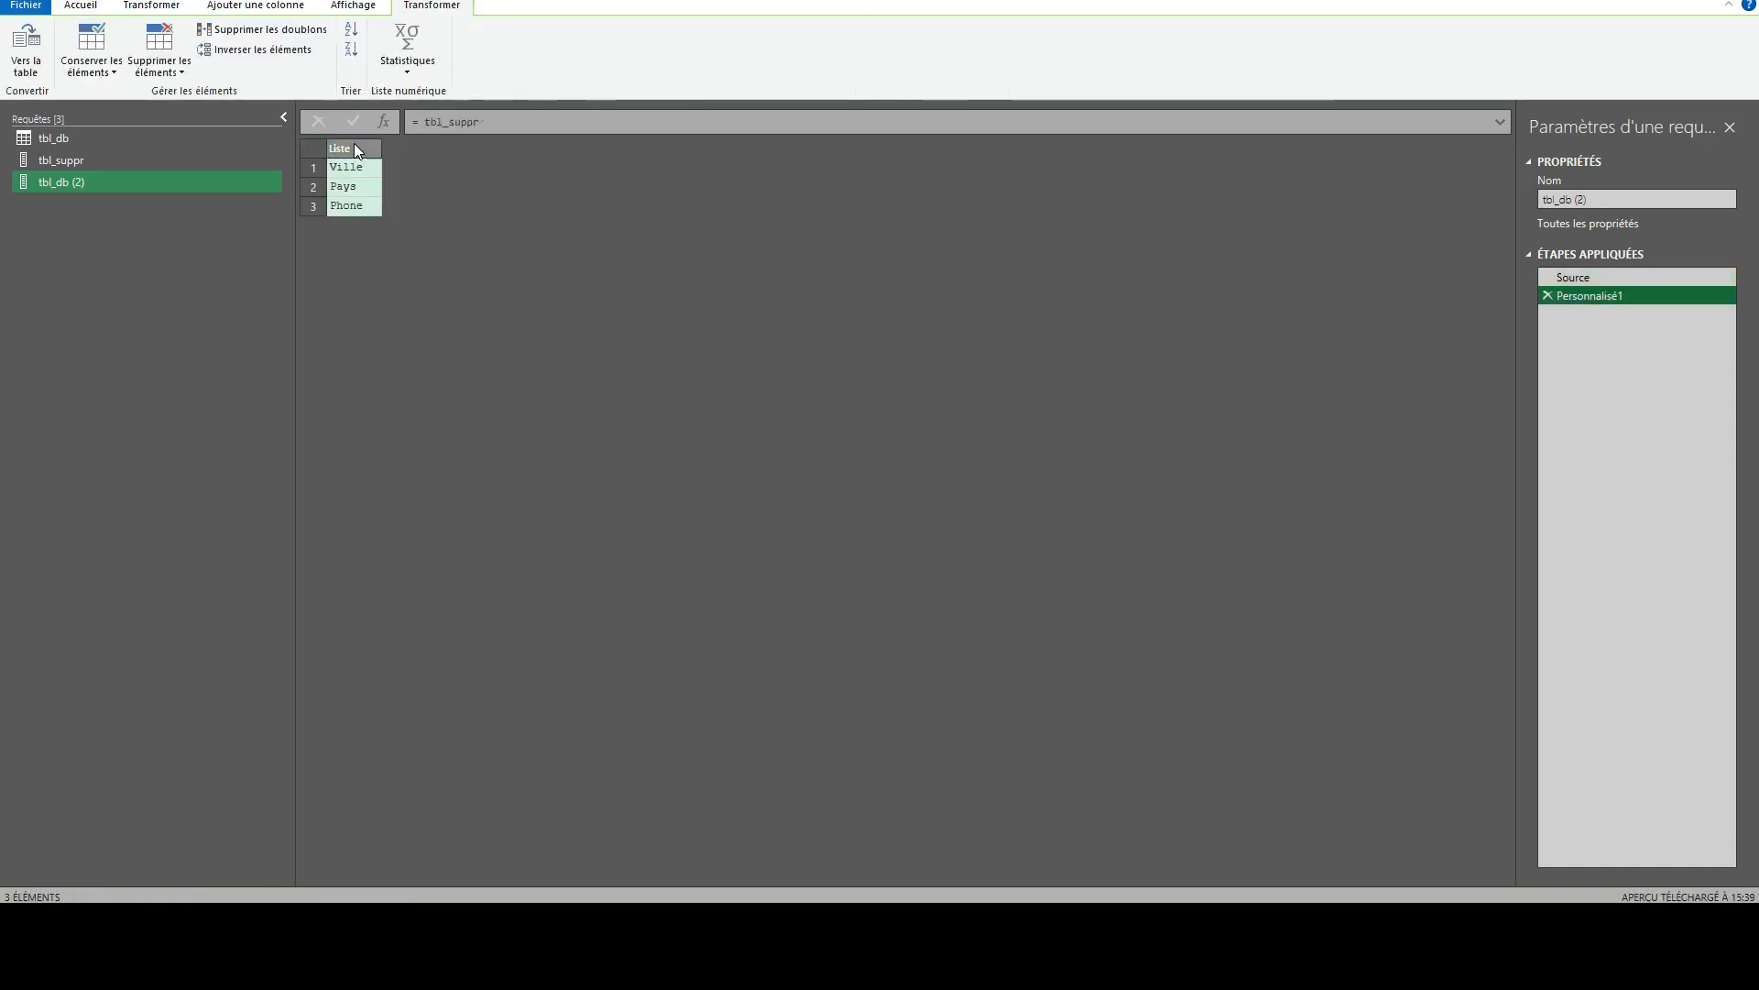
- Rename the custom step that calls tbl_suppr as ColASuppr
click(1595, 302)
text(Co)
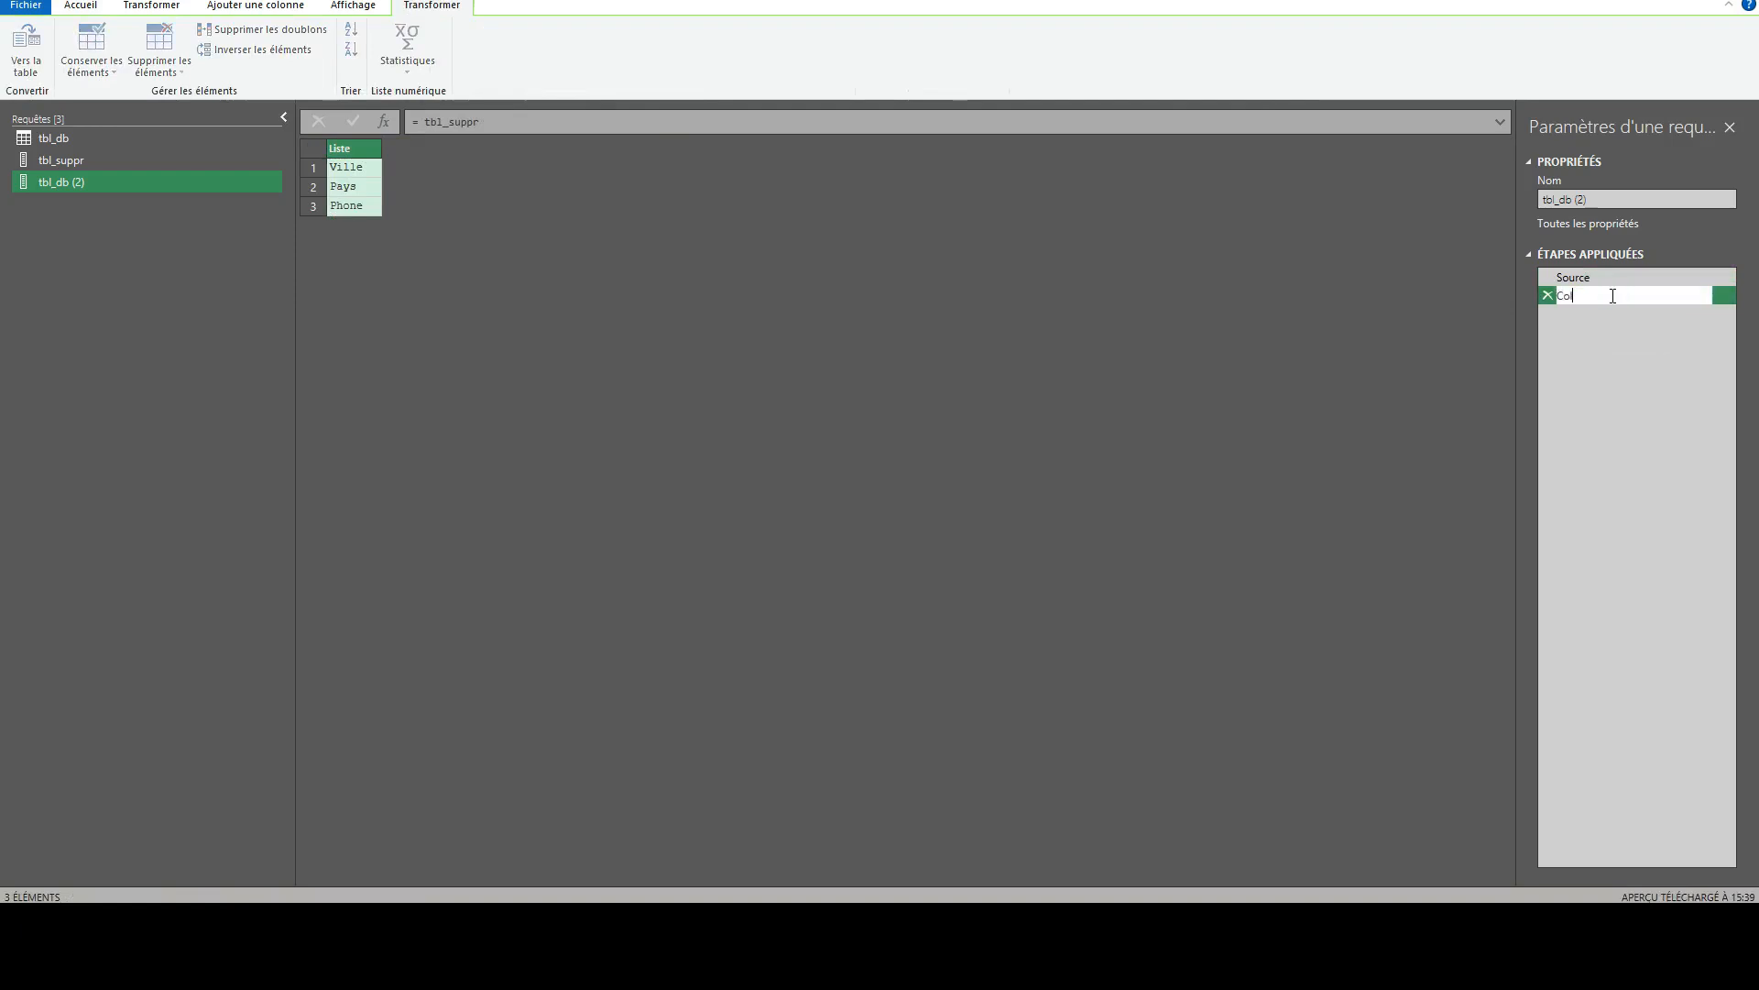
text(lASuppr)
key(Return)
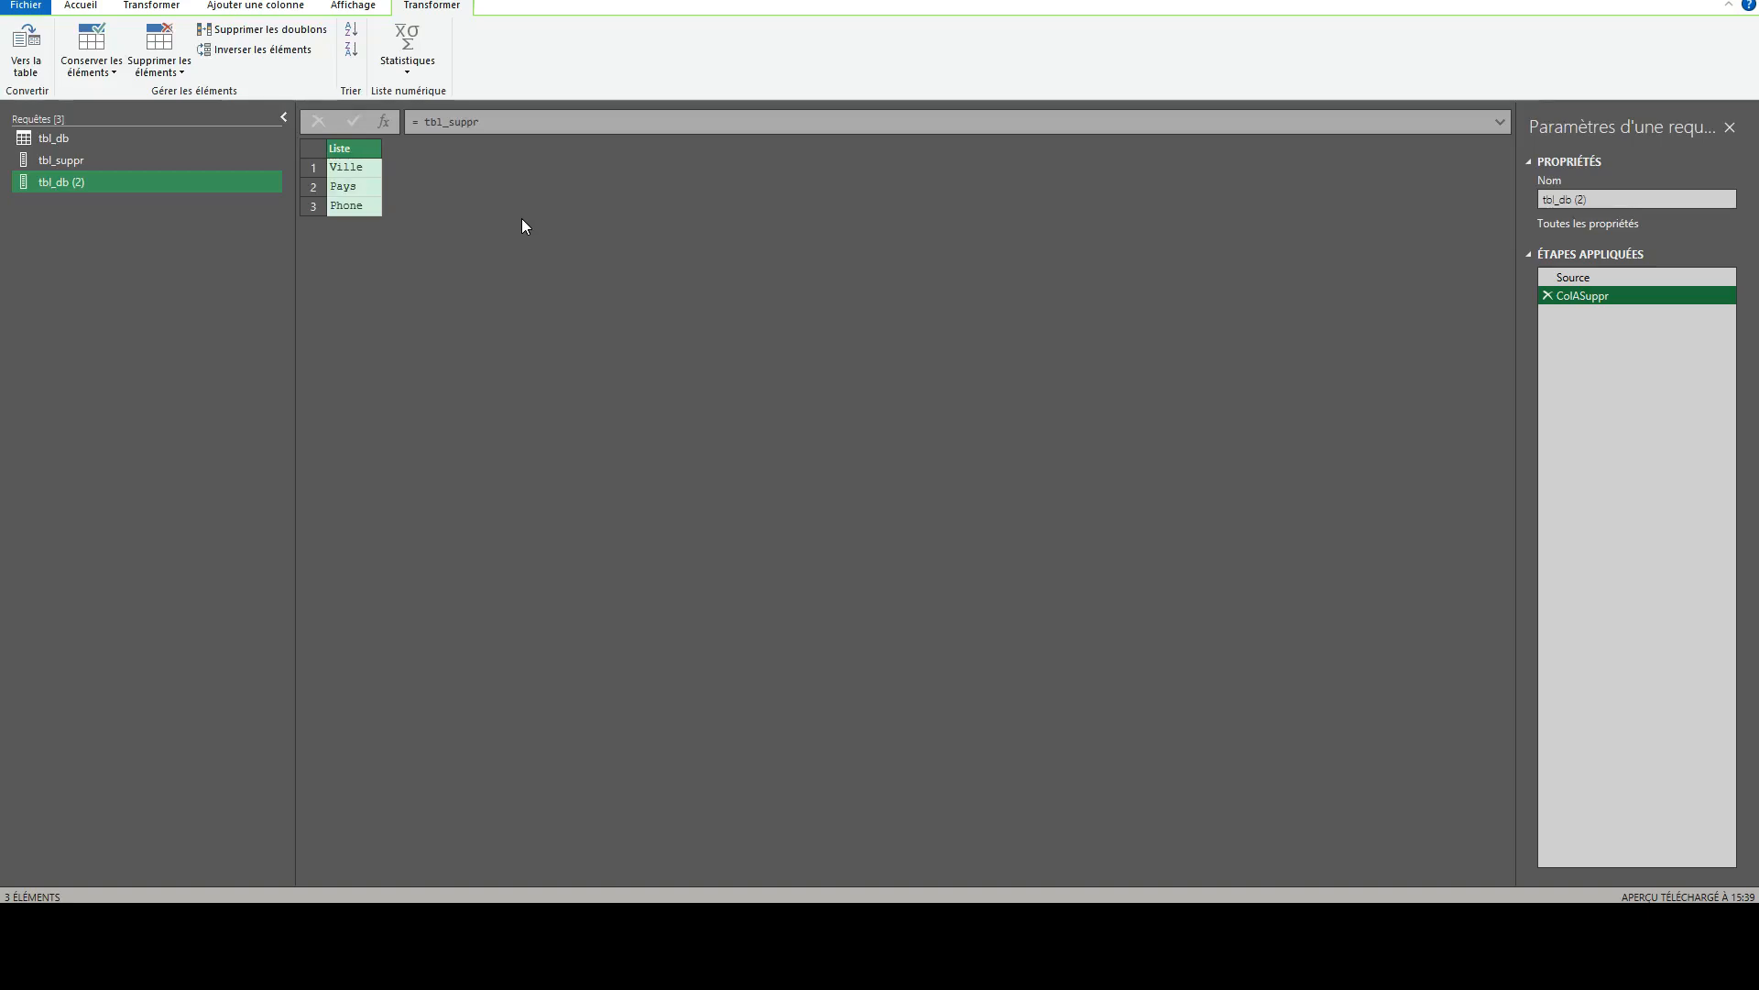
- Add a custom step after ColASuppr with the formula = List.Intersect({Table.ColumnNames(Source), ColASuppr})
click(389, 123)
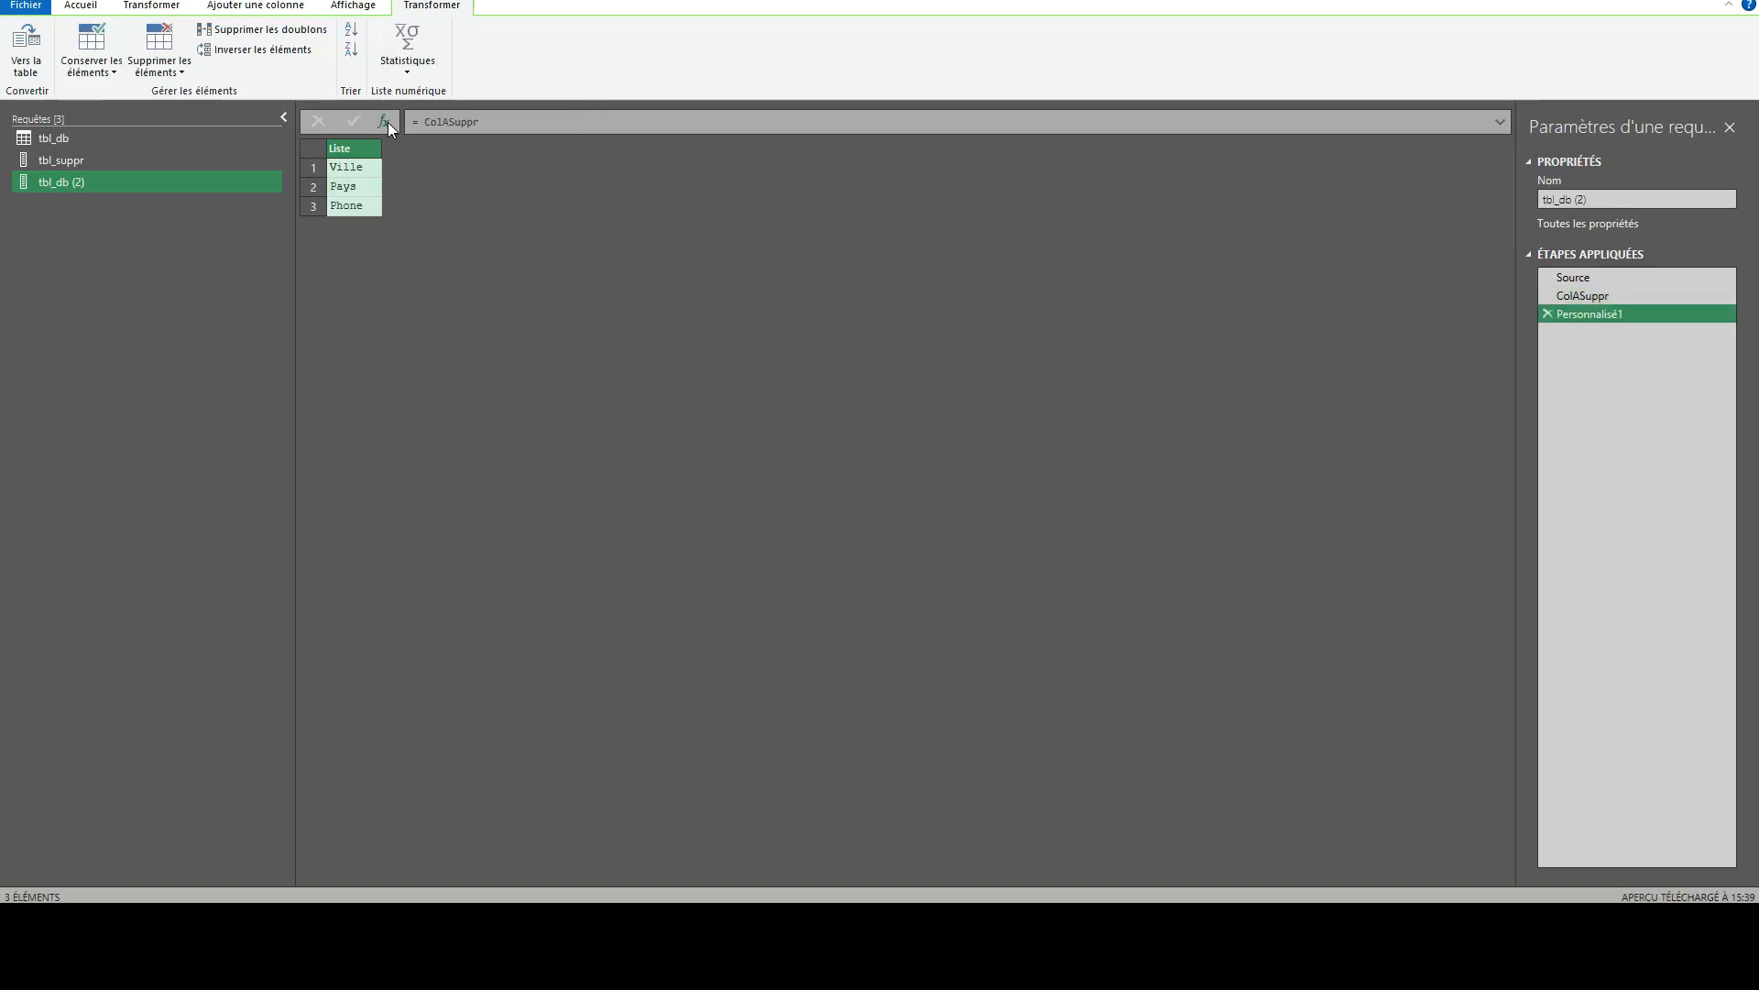
double_click(448, 122)
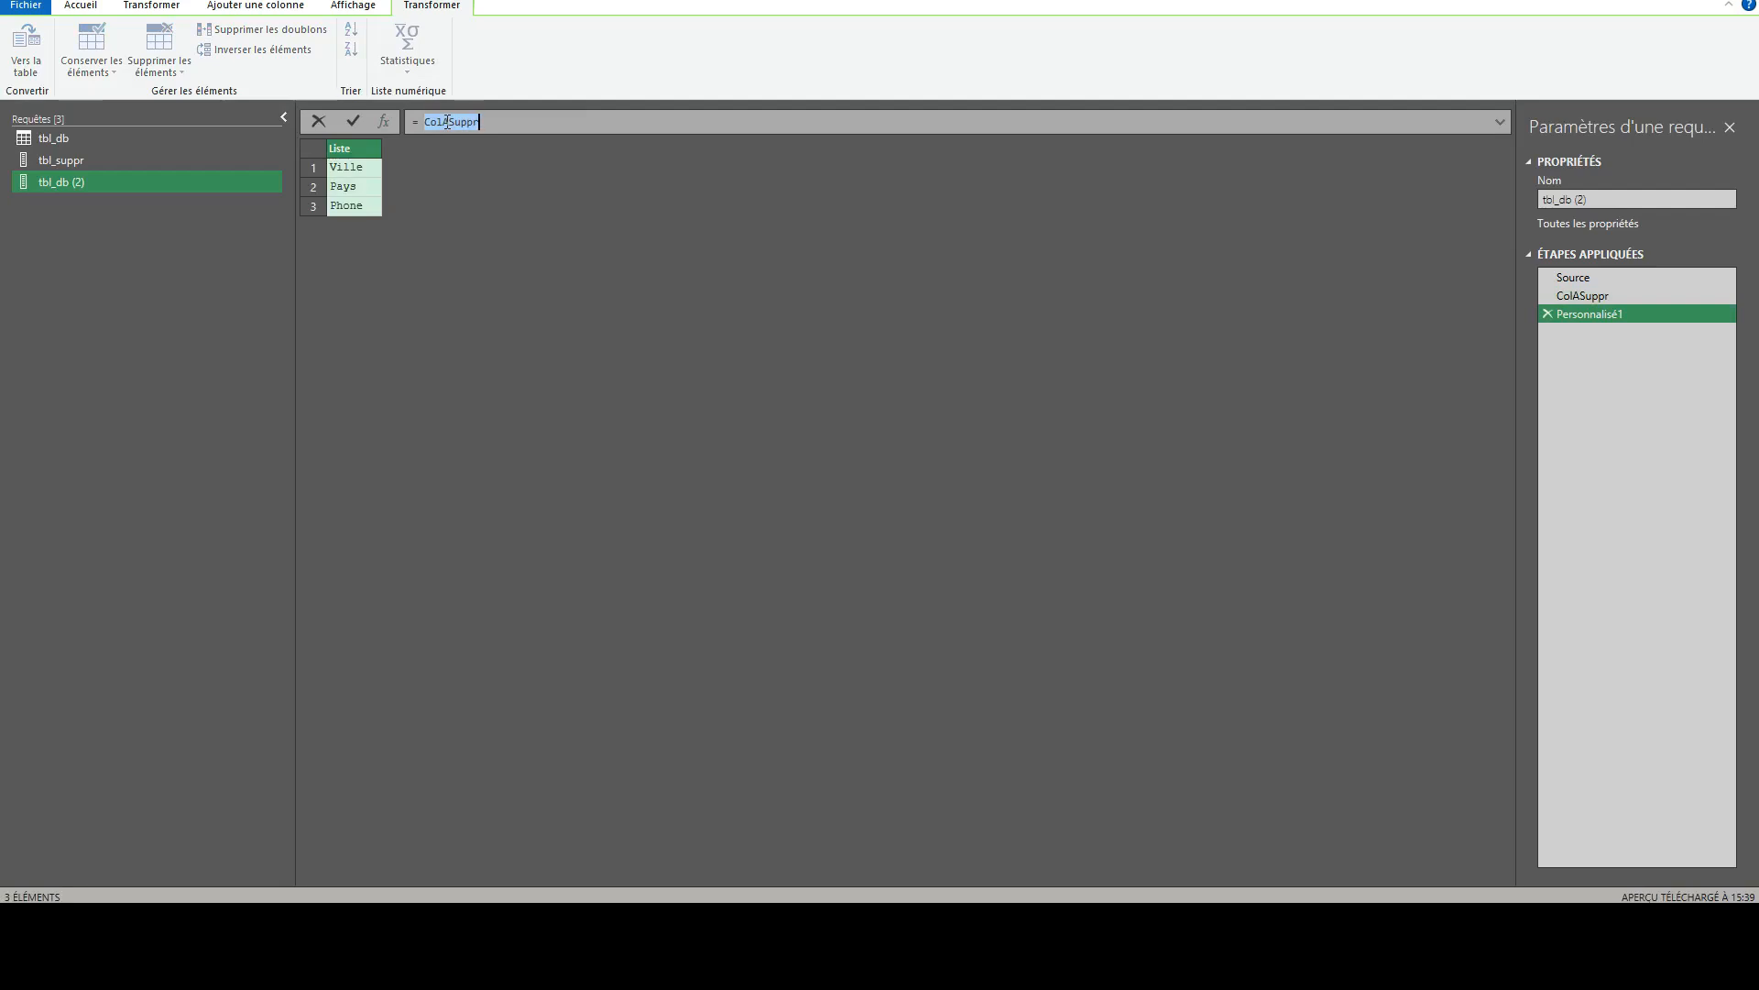
text(listin)
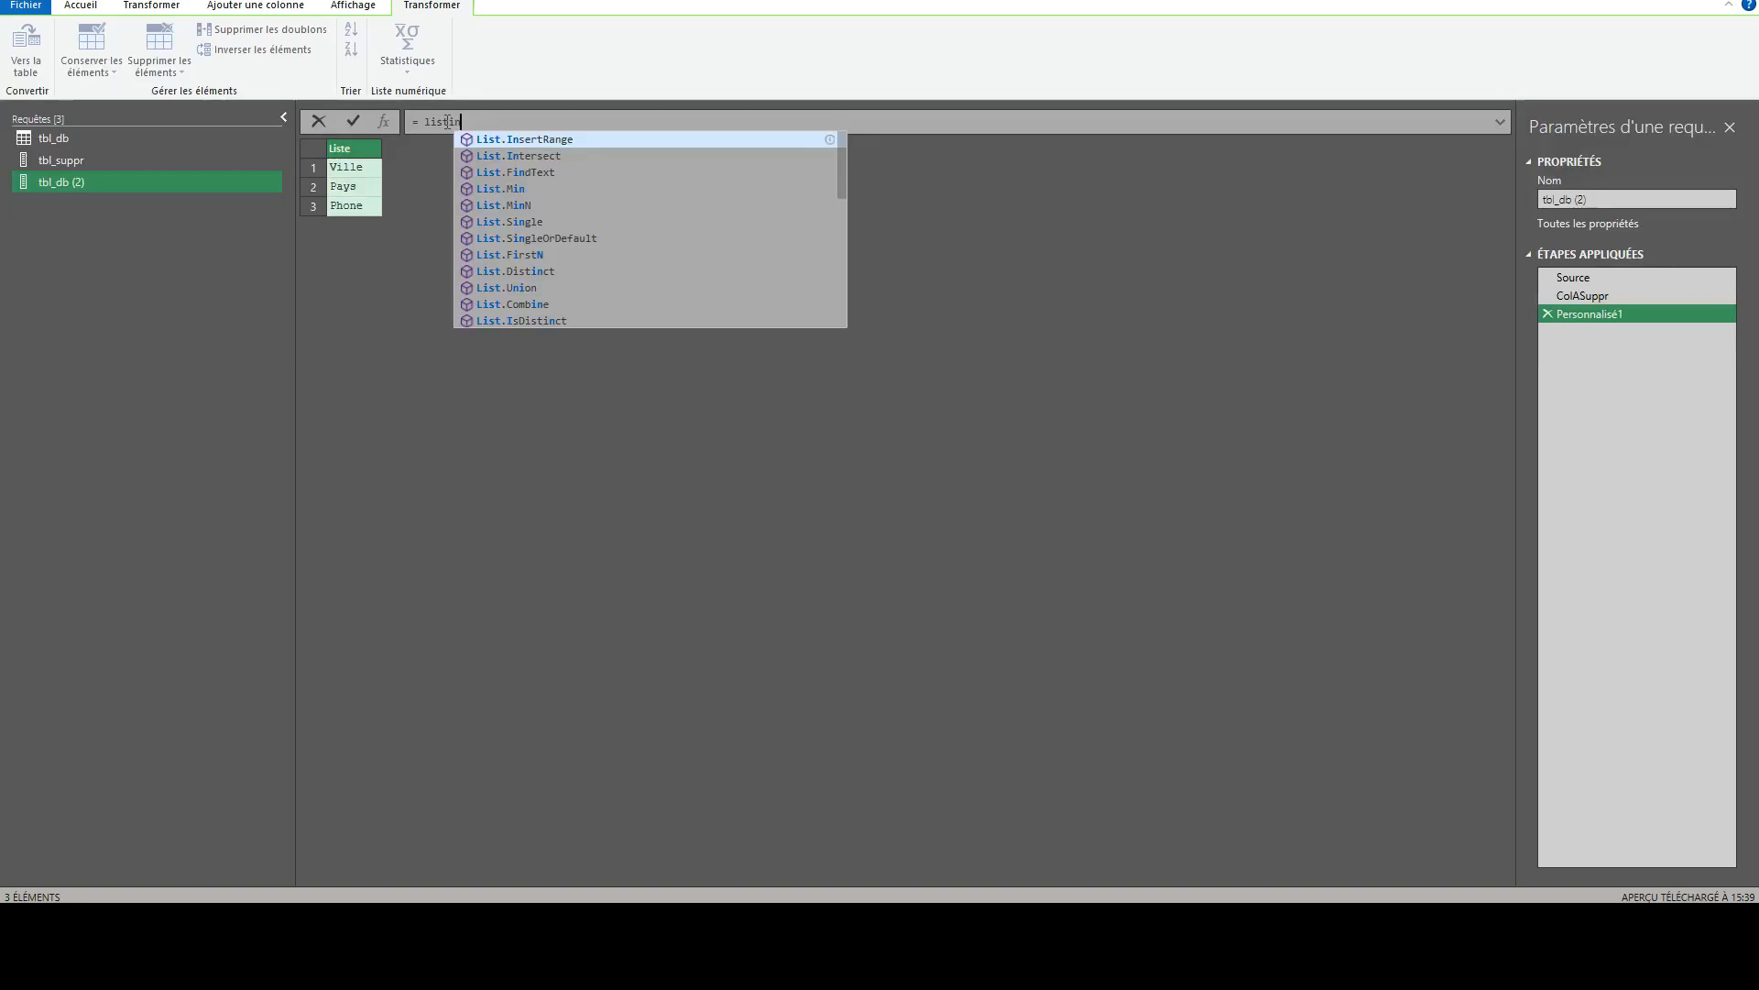
key(Down)
key(Tab)
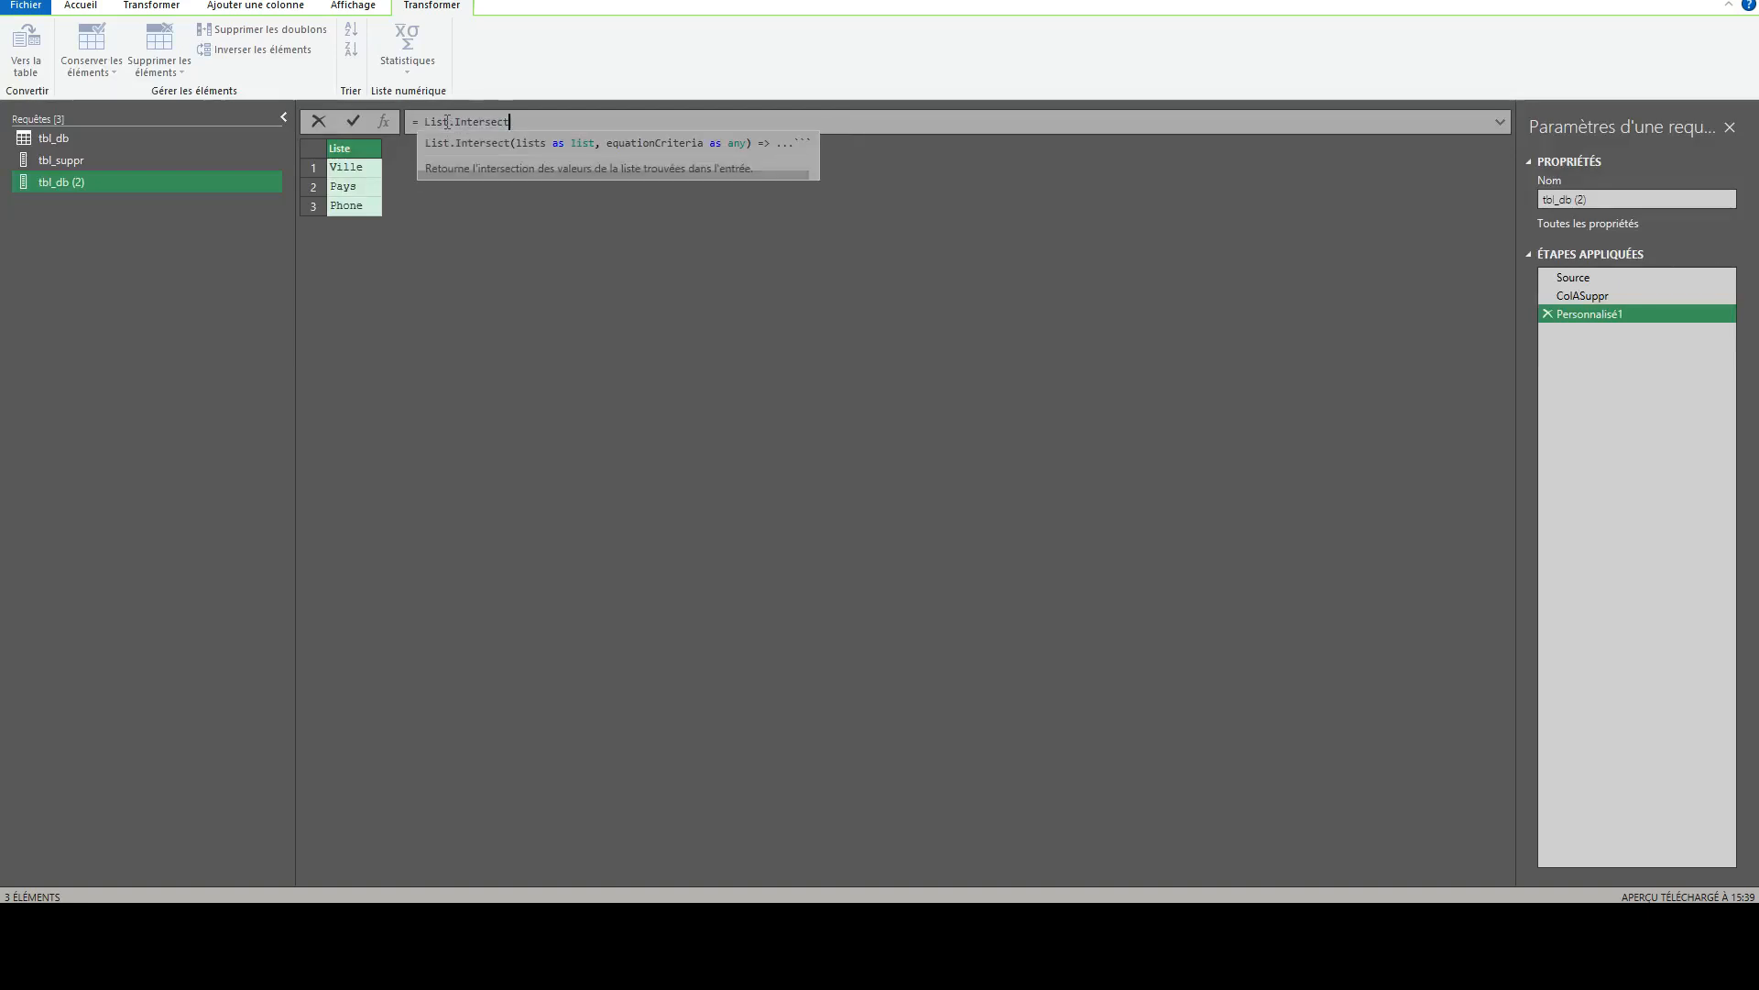
text(()
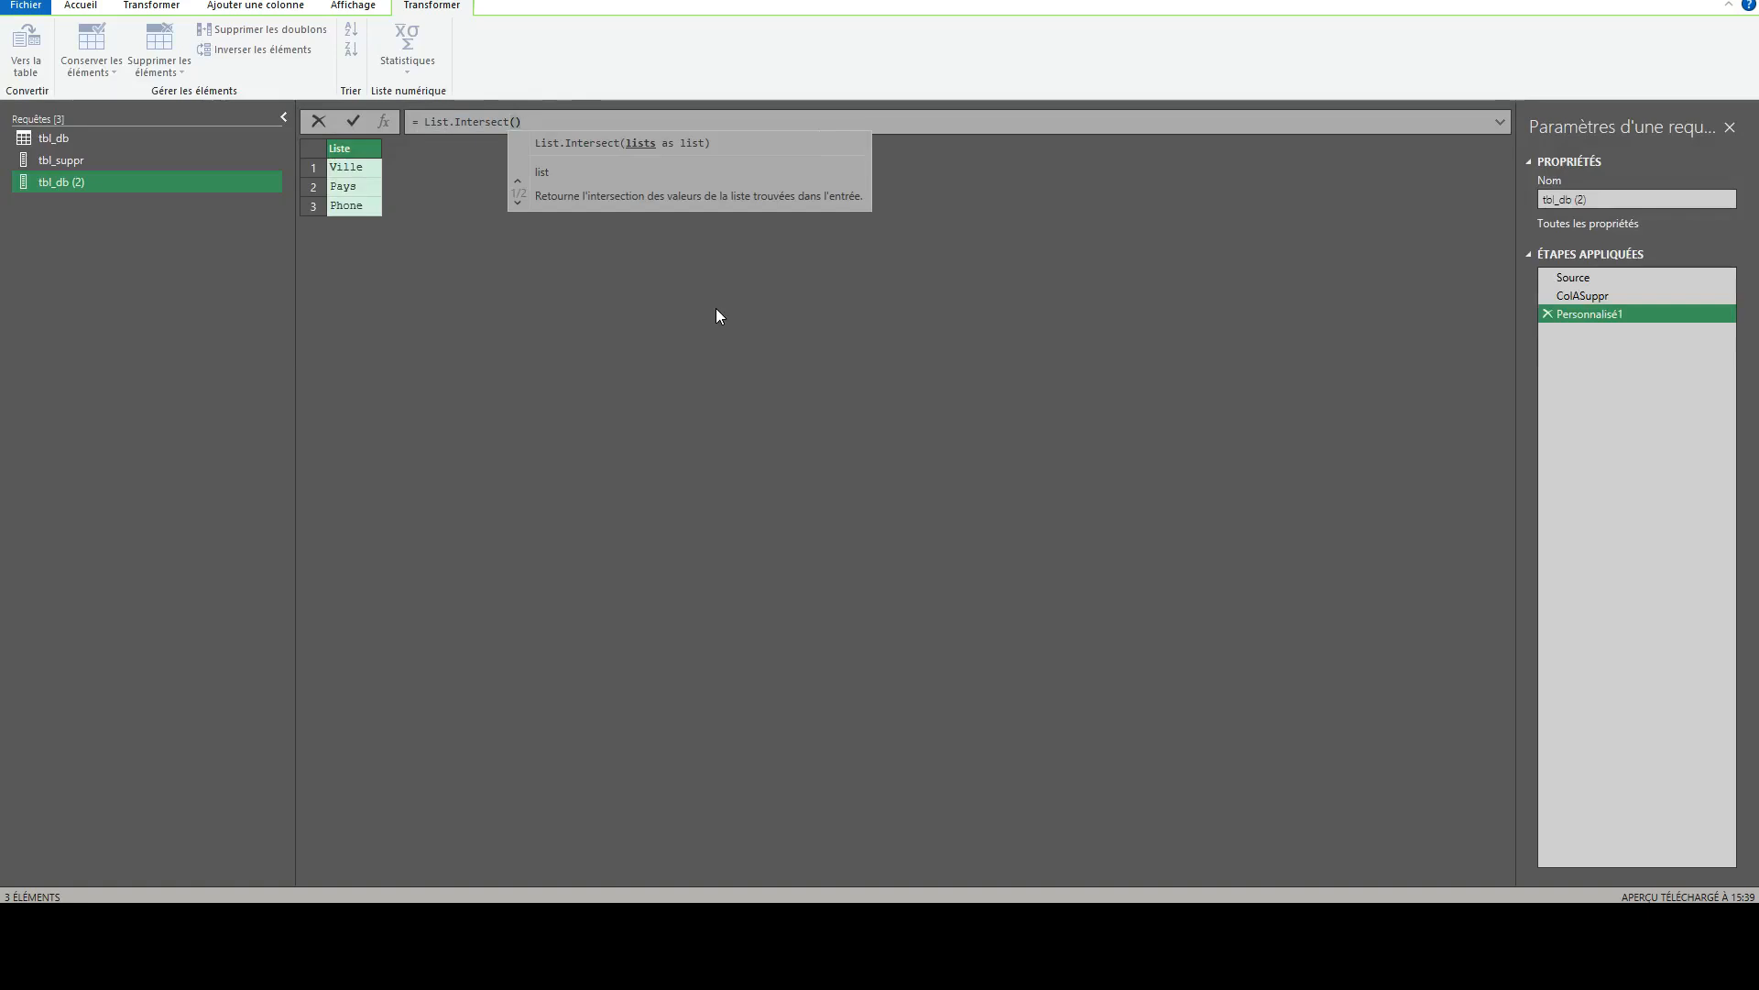
text({)
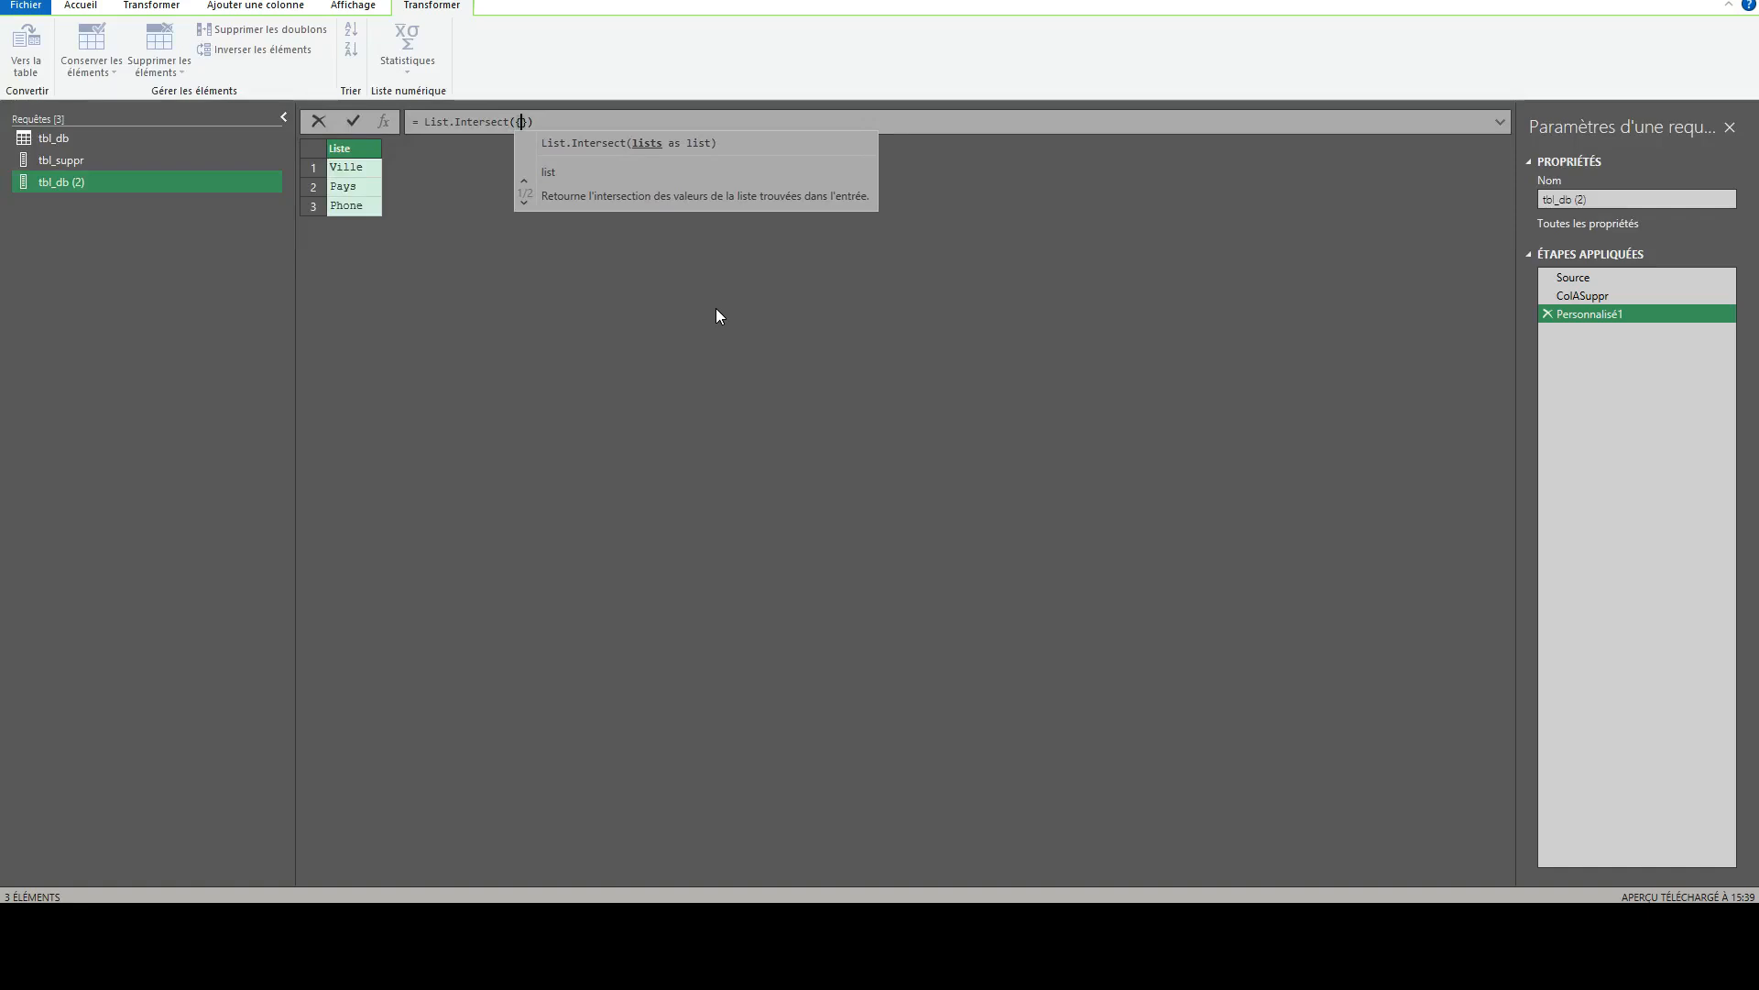
text(})
text(tablec)
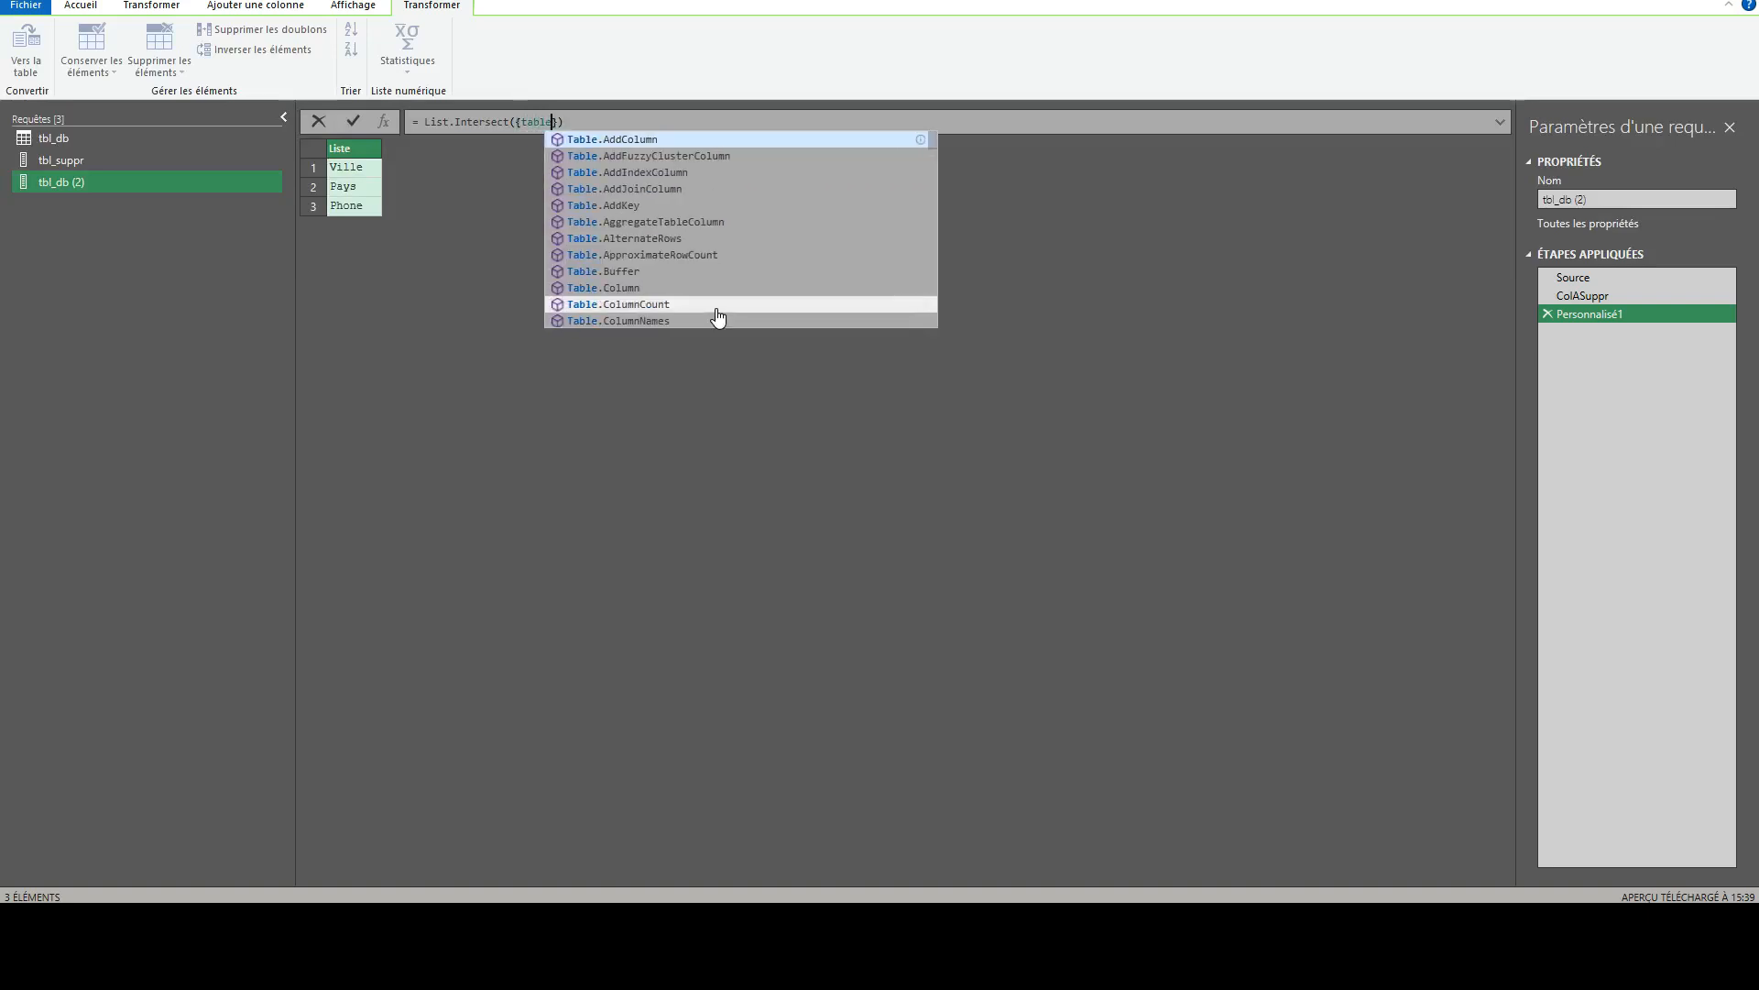
text(ol)
key(Down)
key(Down)
key(Tab)
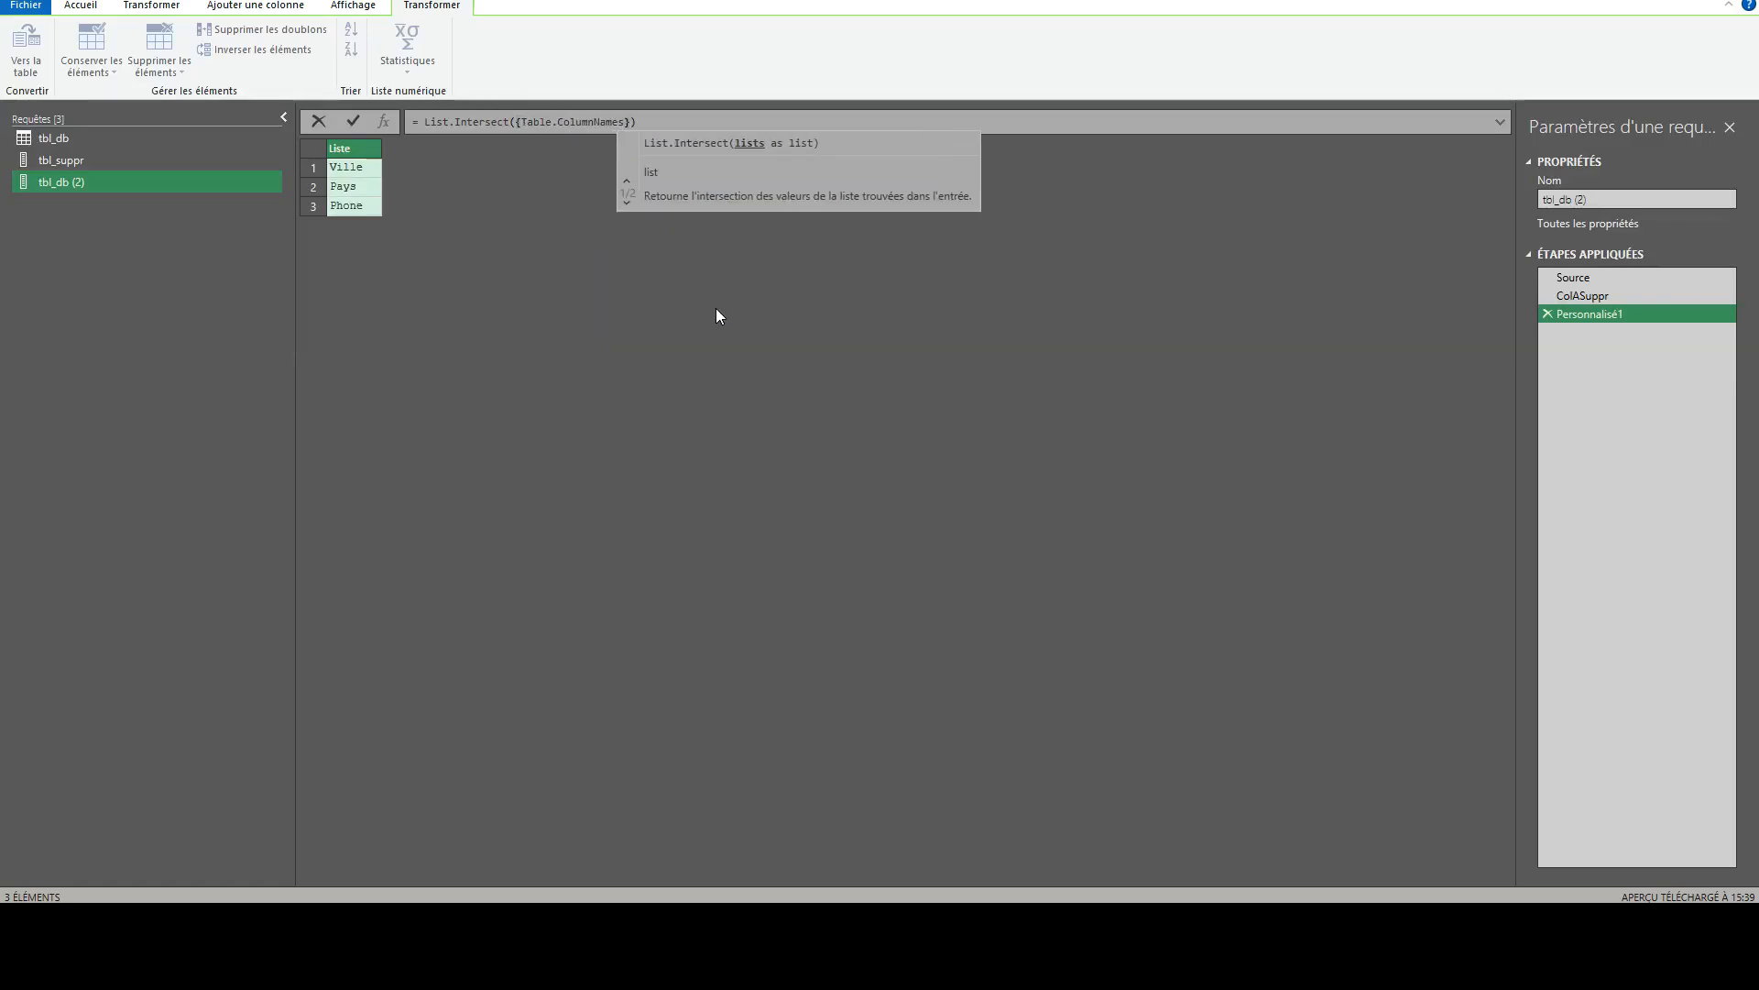
text(()
text(Source)
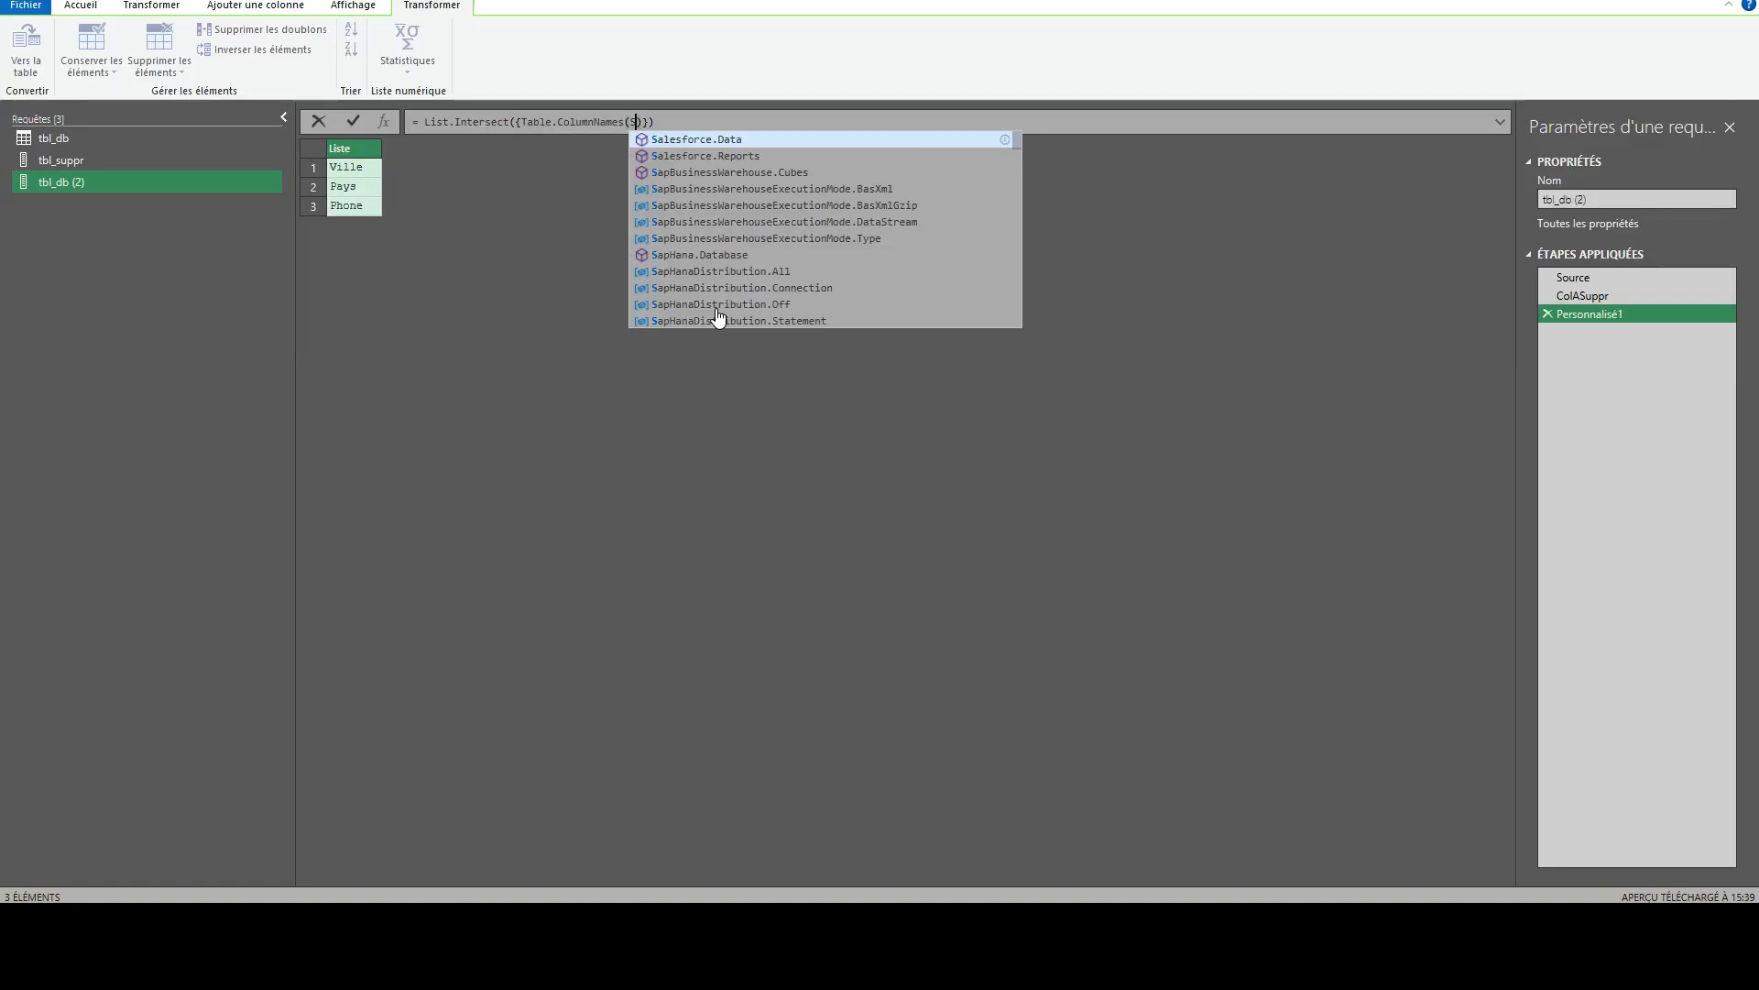
text(), )
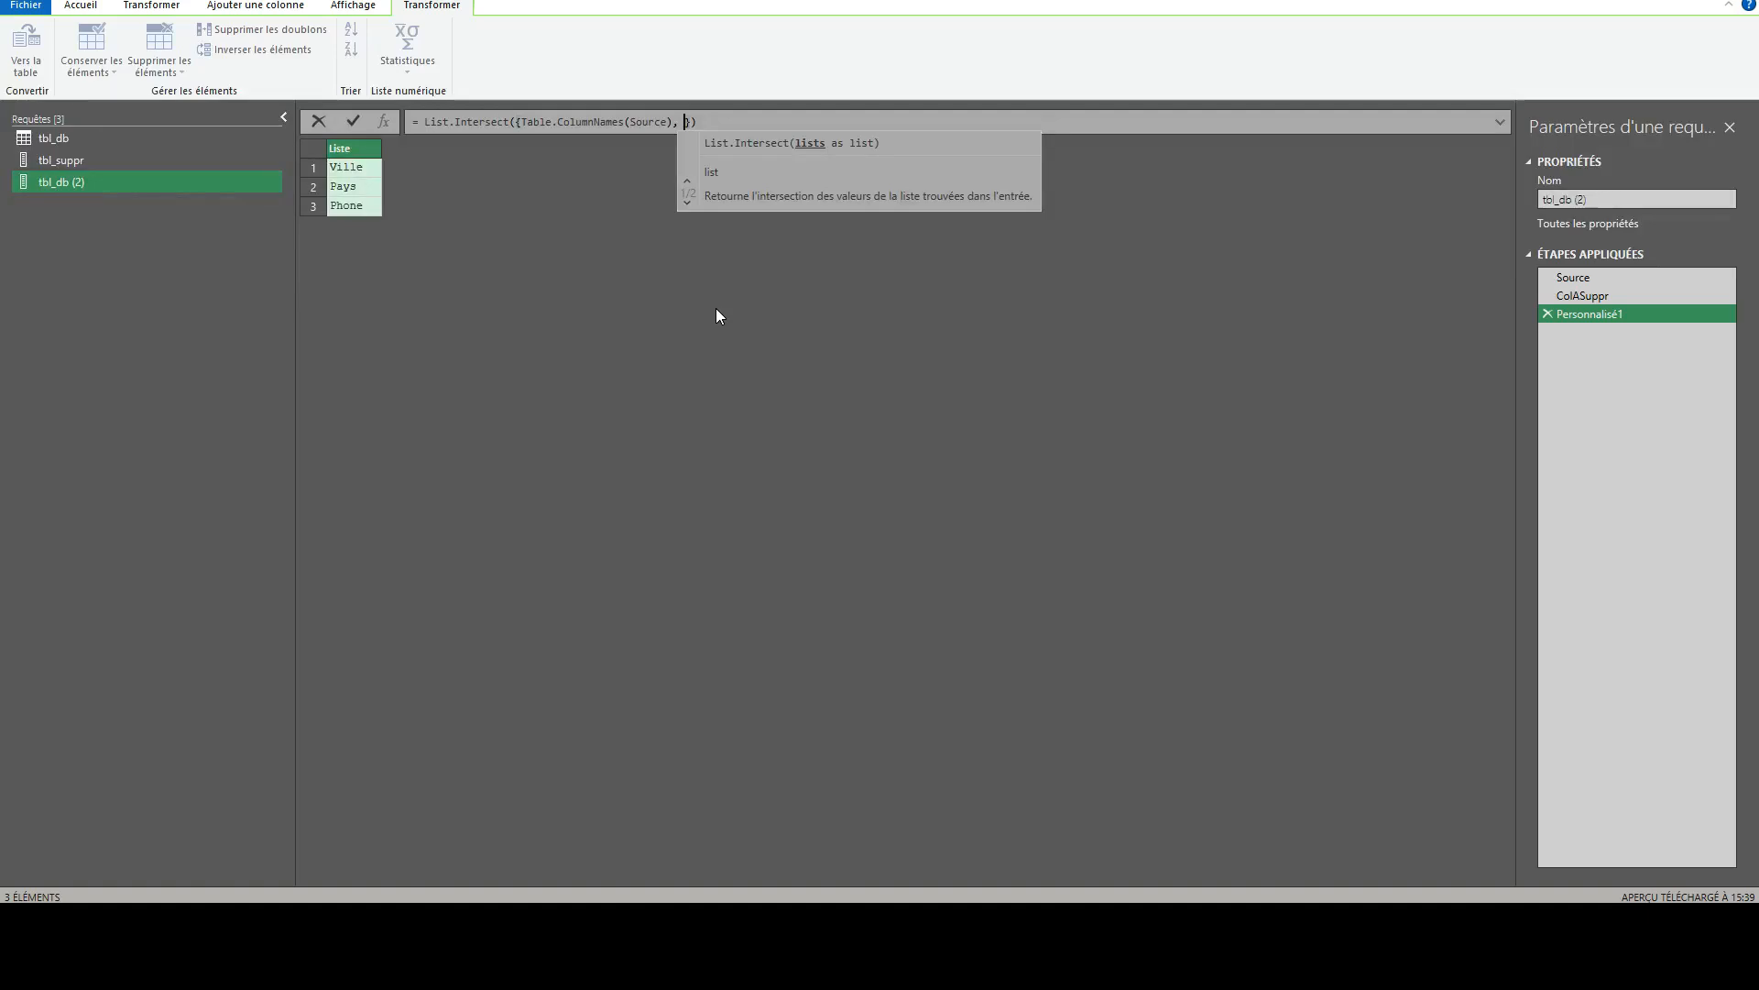
text(ColASuppr)
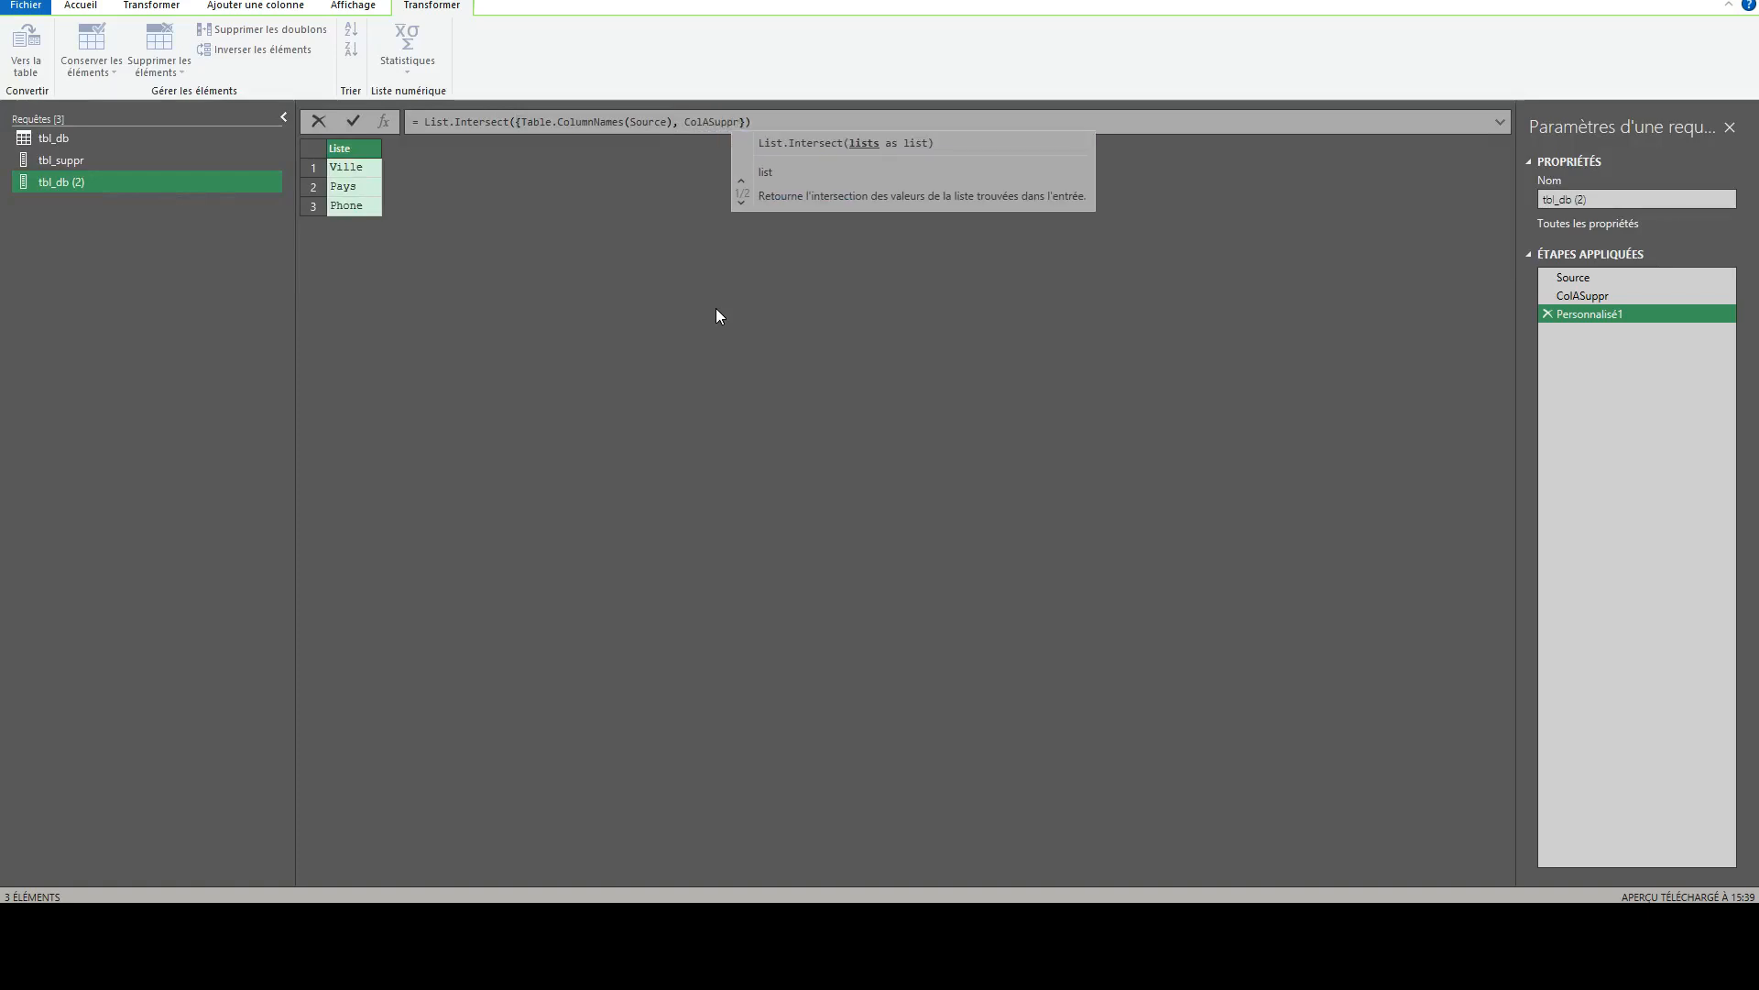
key(Return)
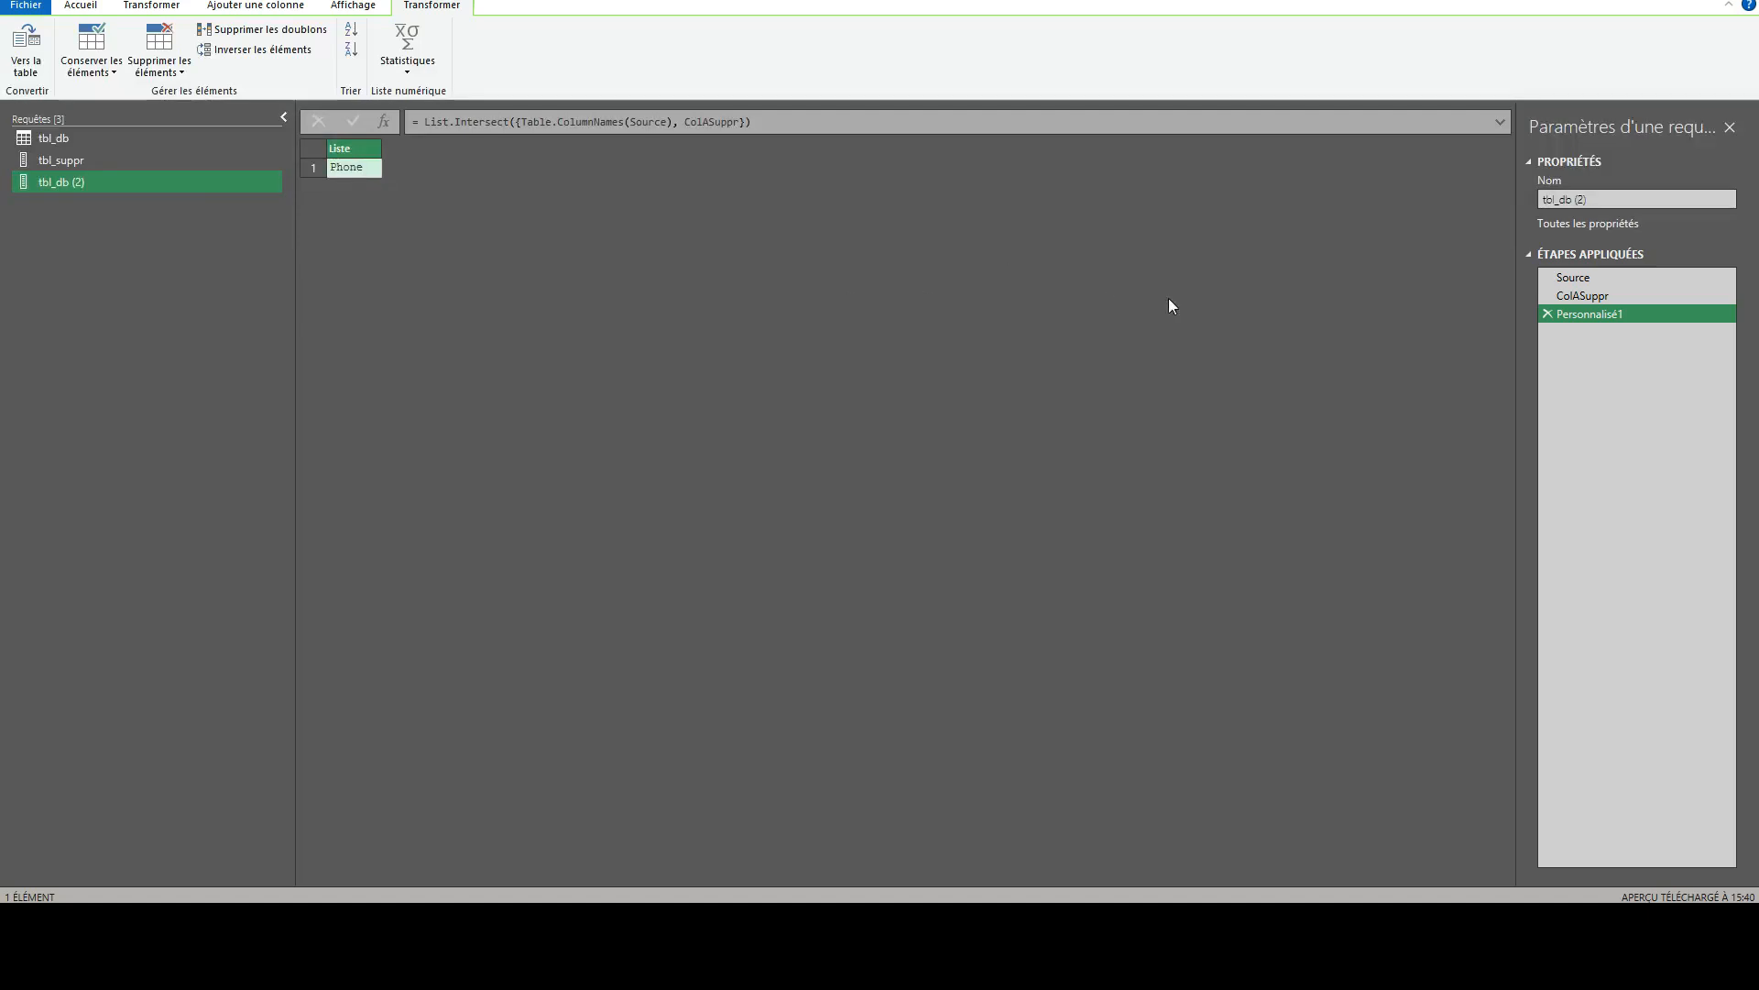
- Compare the ColASuppr list with the intersection step's list, and rename the intersection step as ColCommune
click(1552, 296)
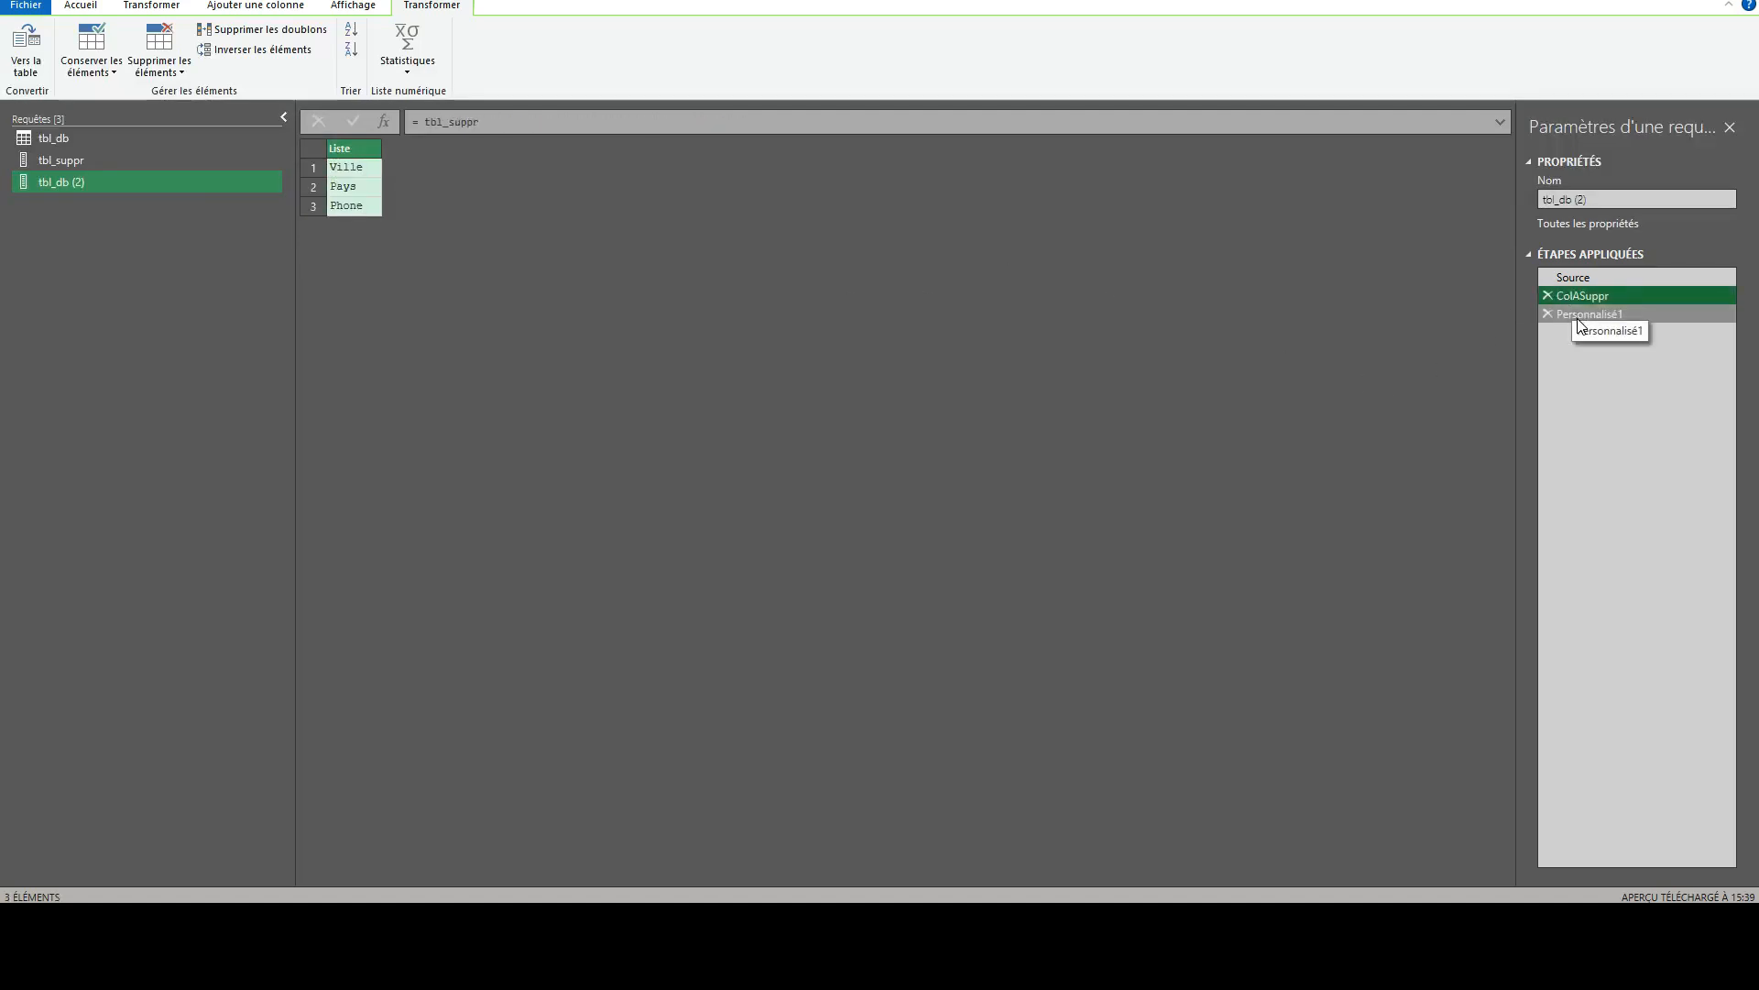
click(1577, 316)
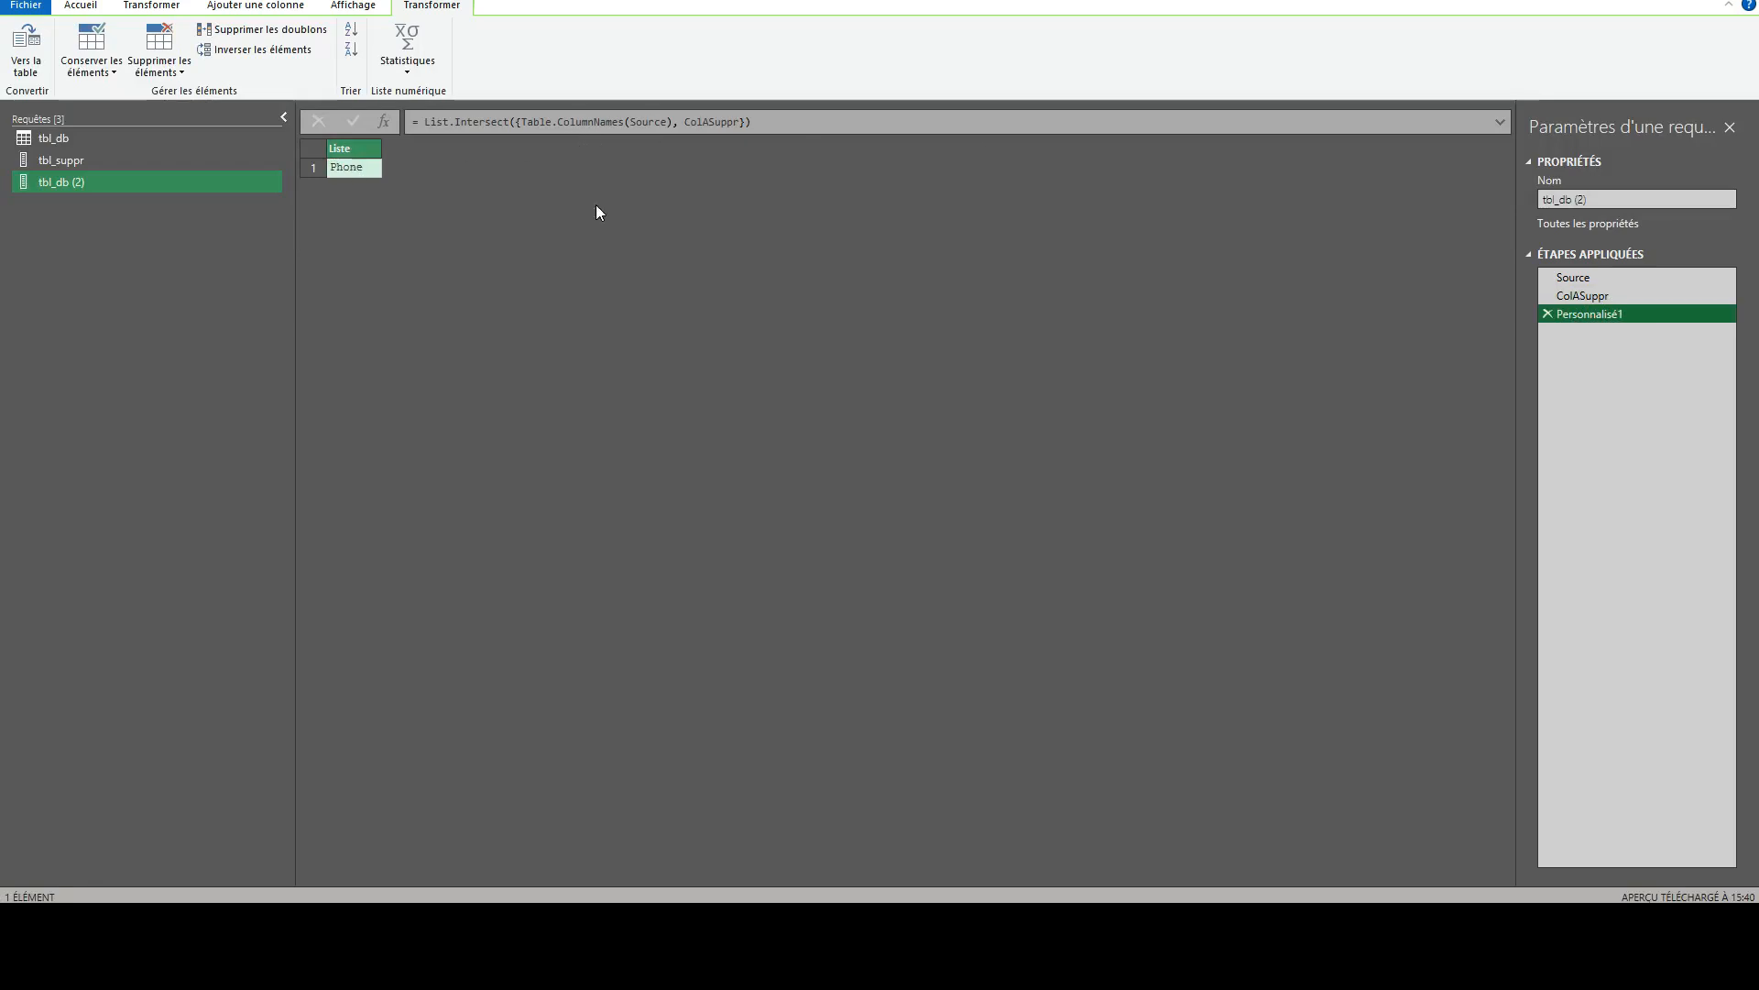
click(1587, 313)
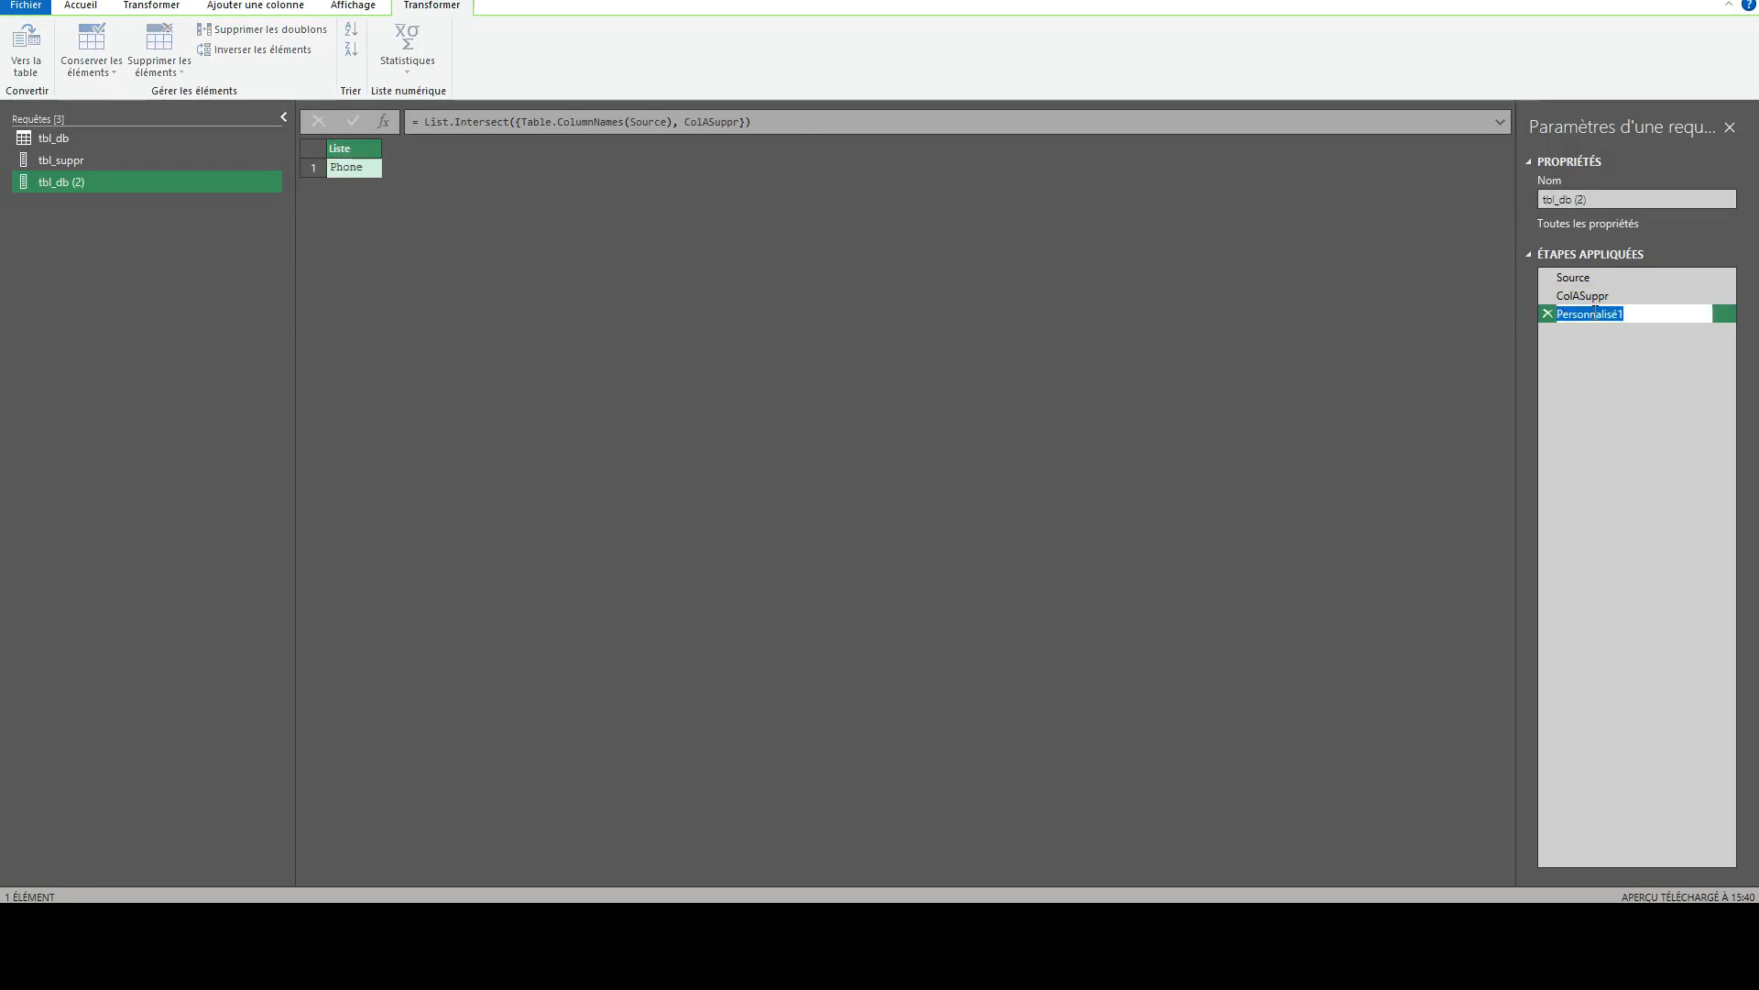
text(colCommune)
key(Return)
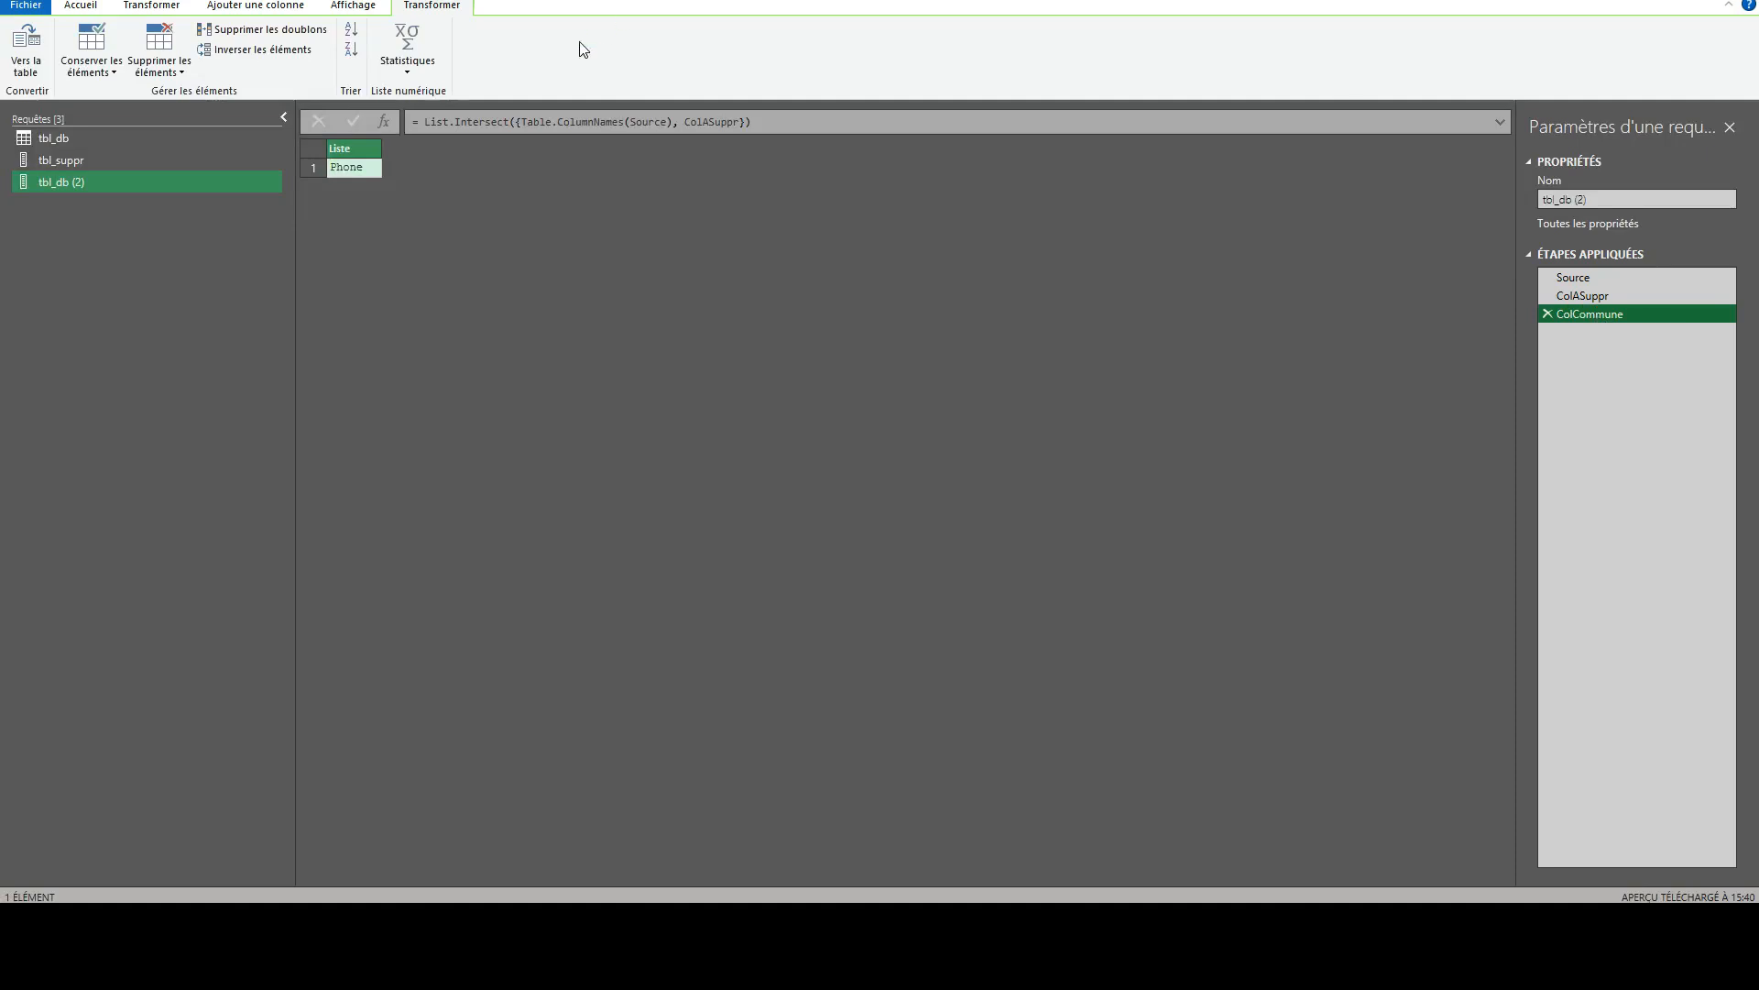
- Add a custom step after ColCommune with the formula = Table.RemoveColumns(Source, ColCommune)
click(385, 122)
double_click(447, 121)
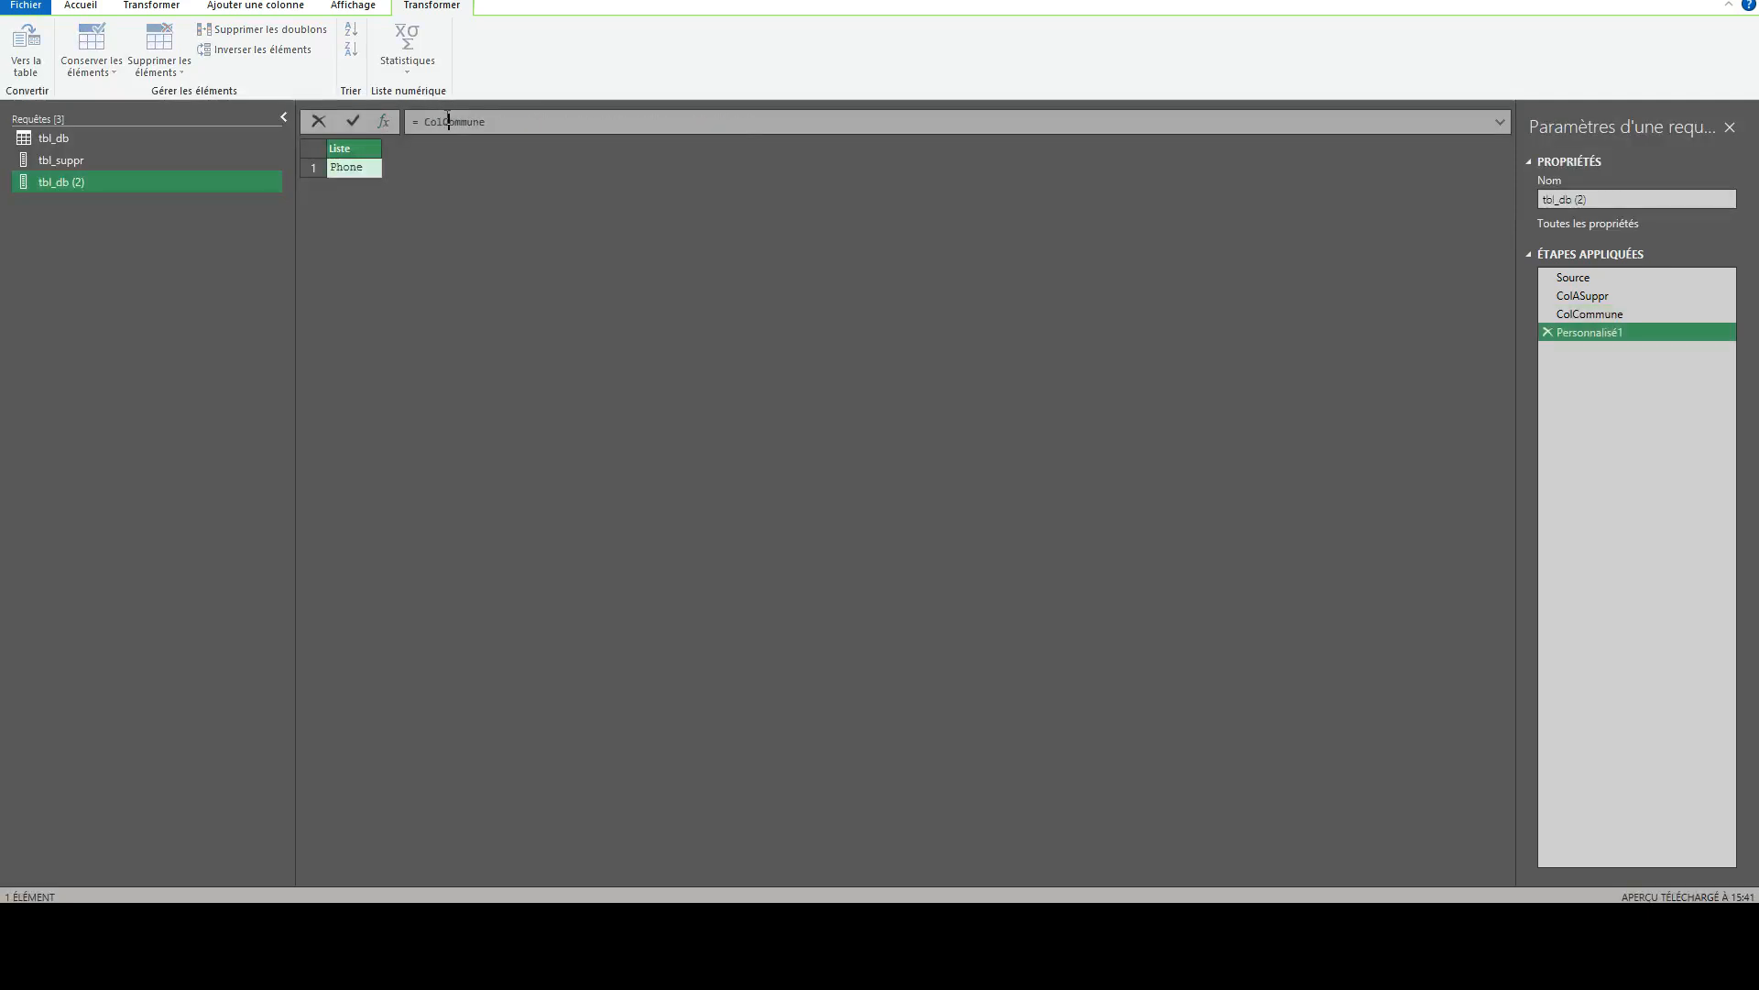
text(tablere)
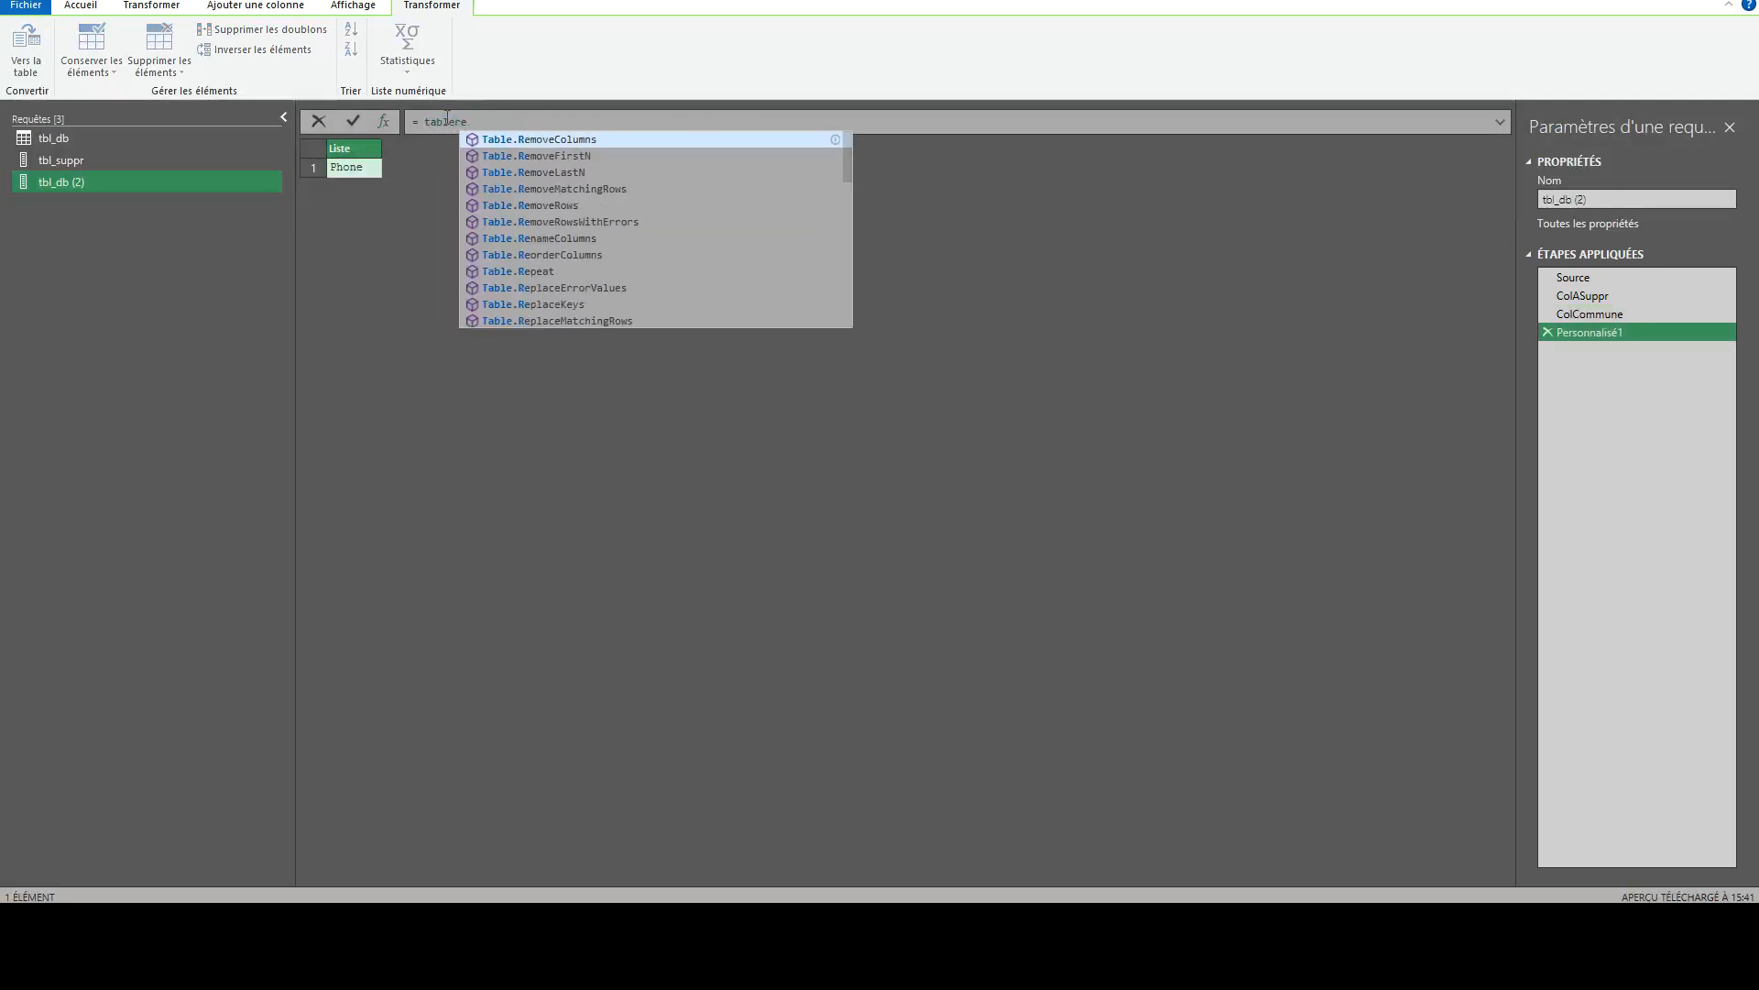
key(Tab)
text(()
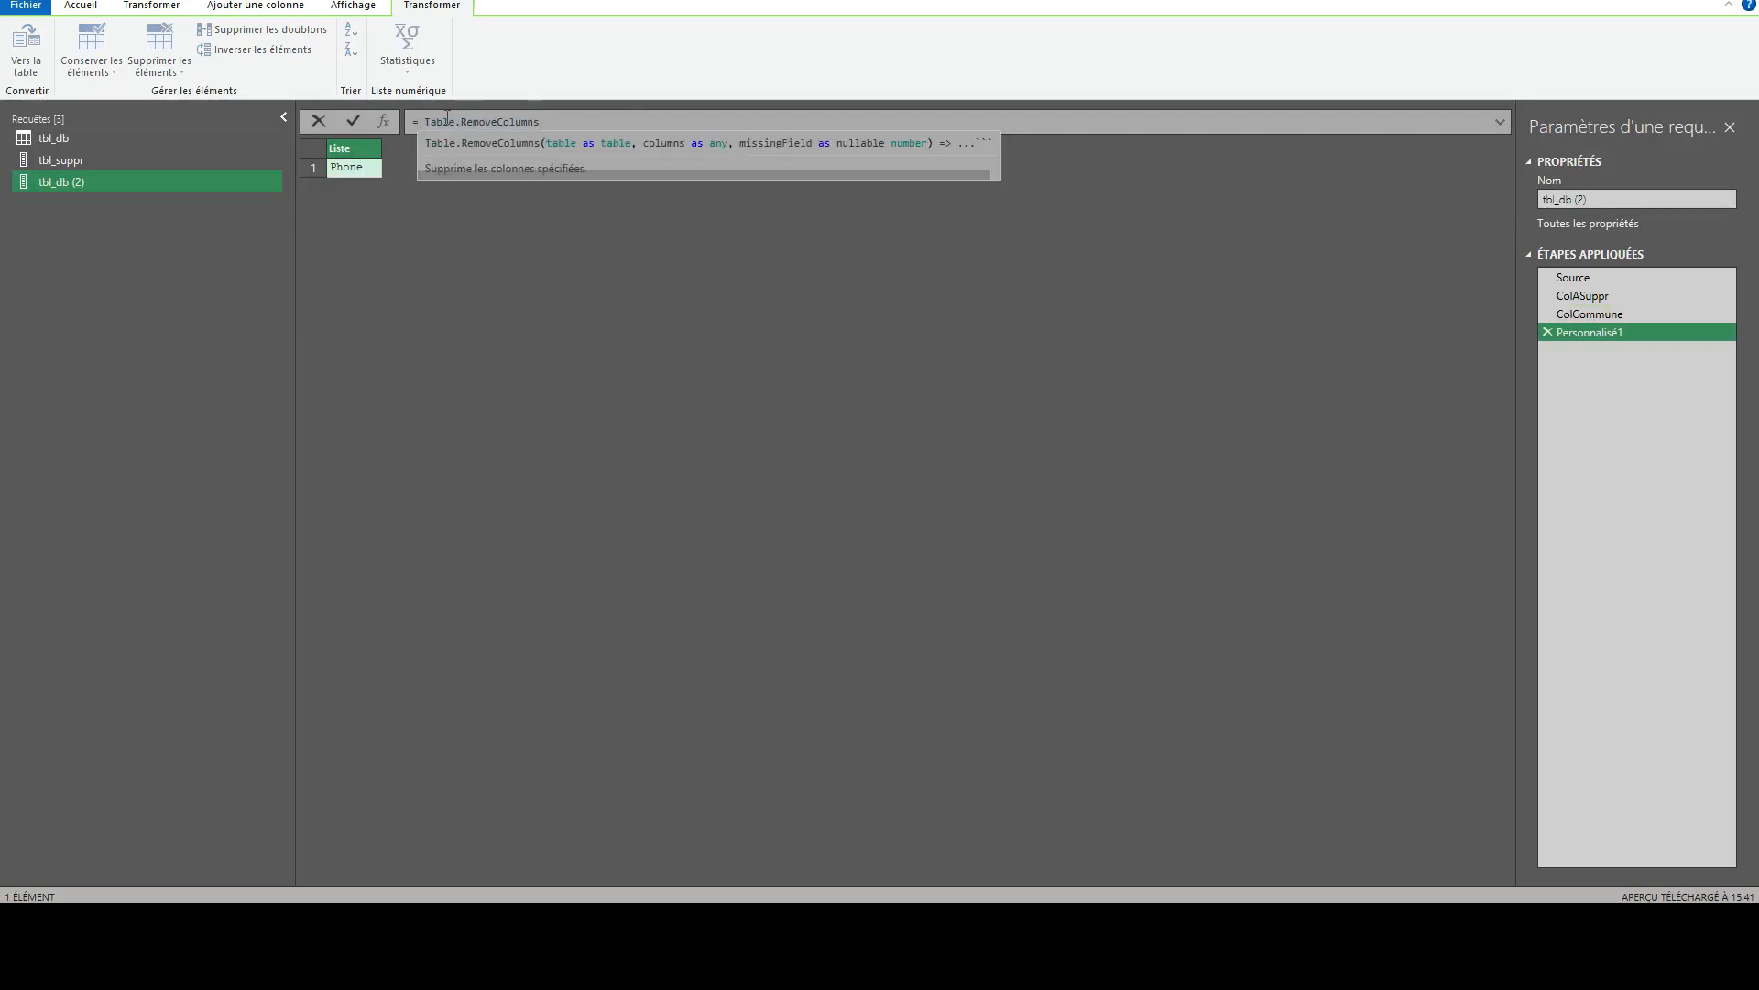
text(Source)
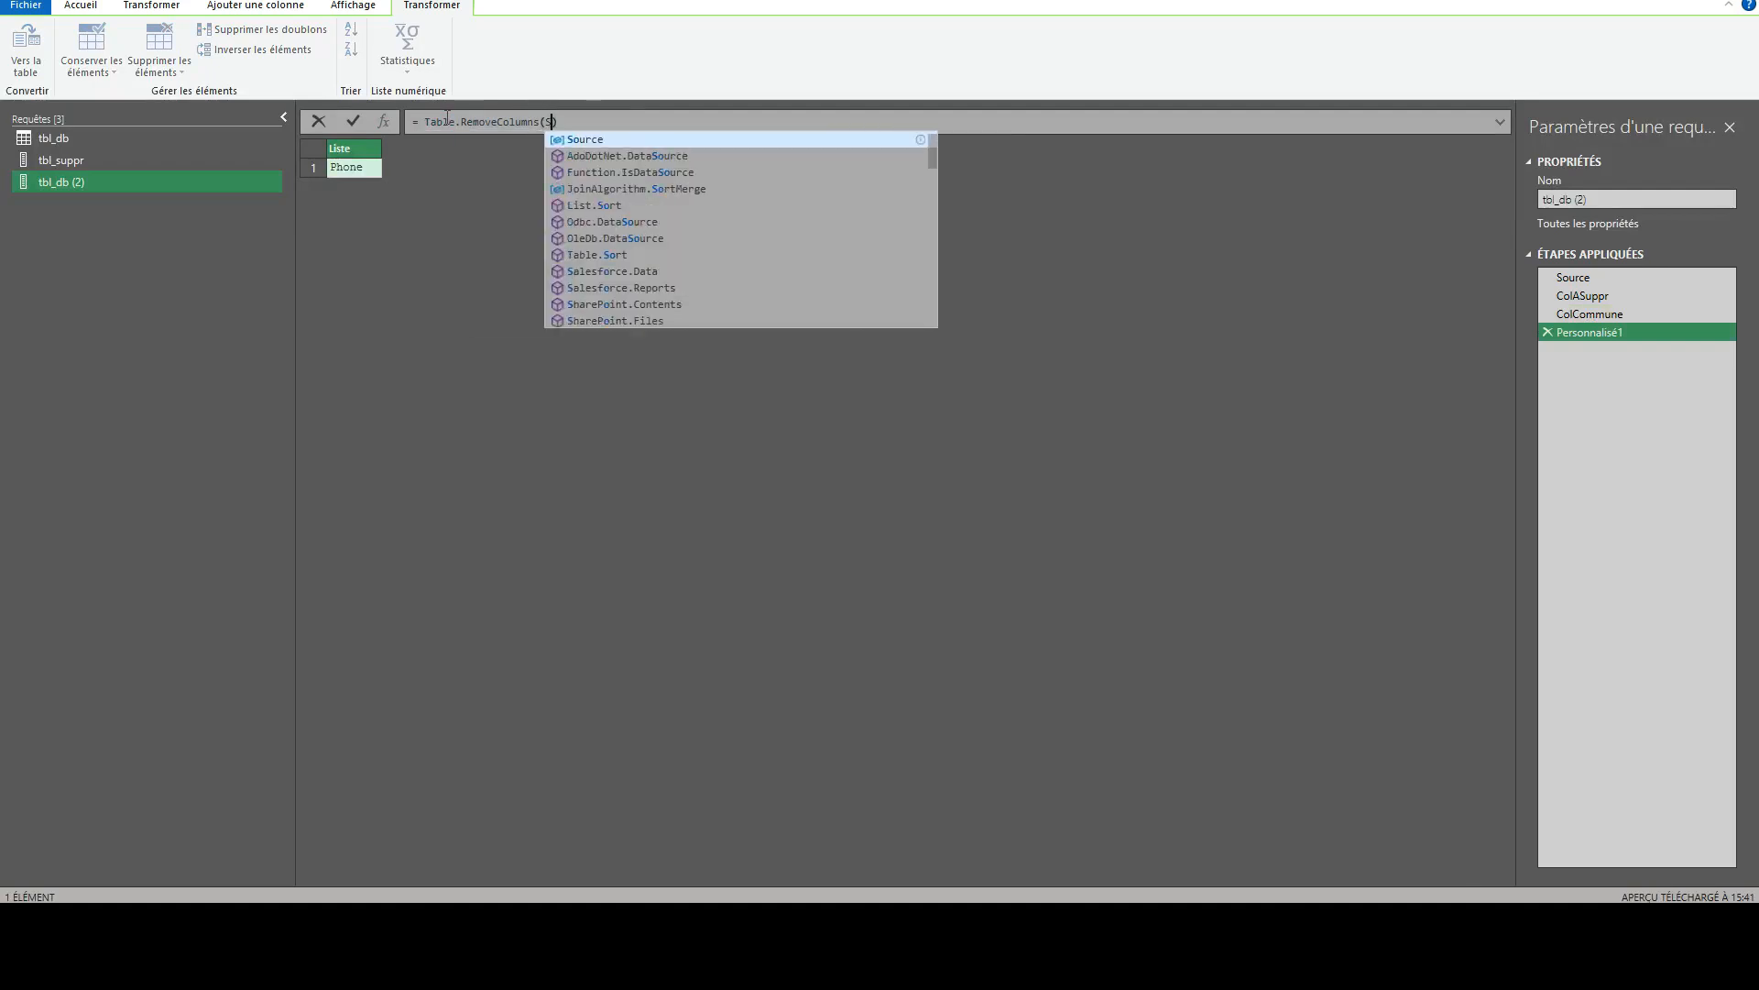
text(, )
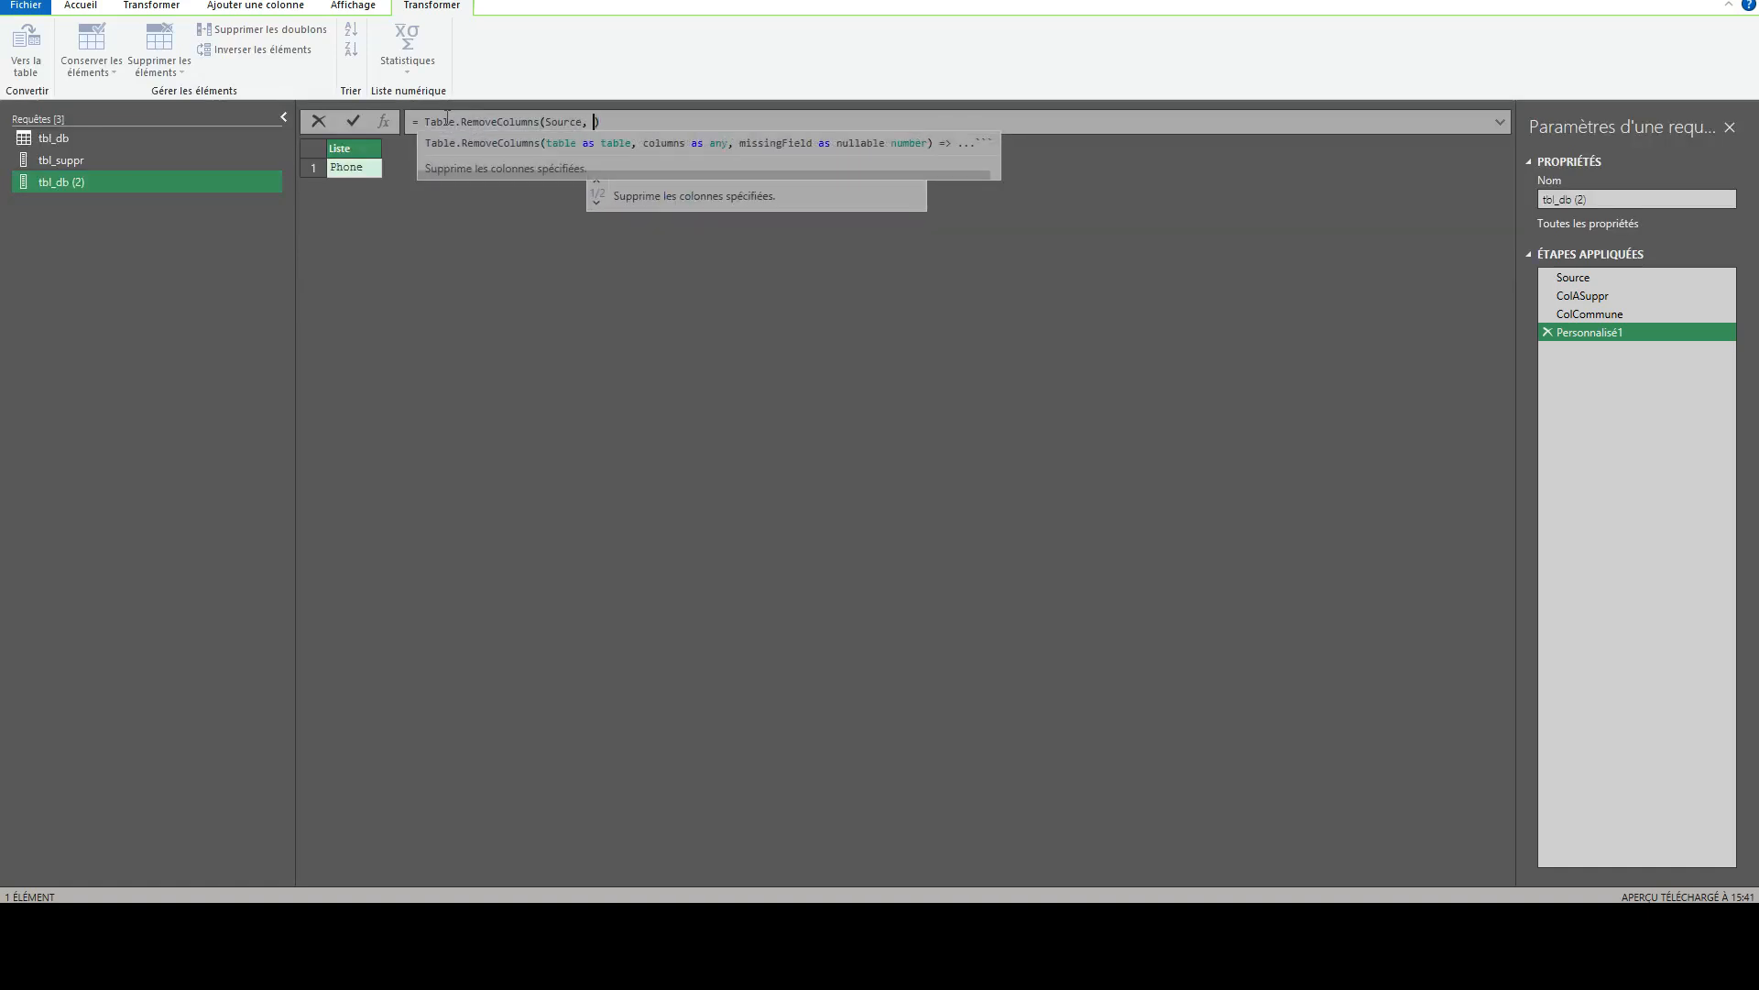
text(ColC)
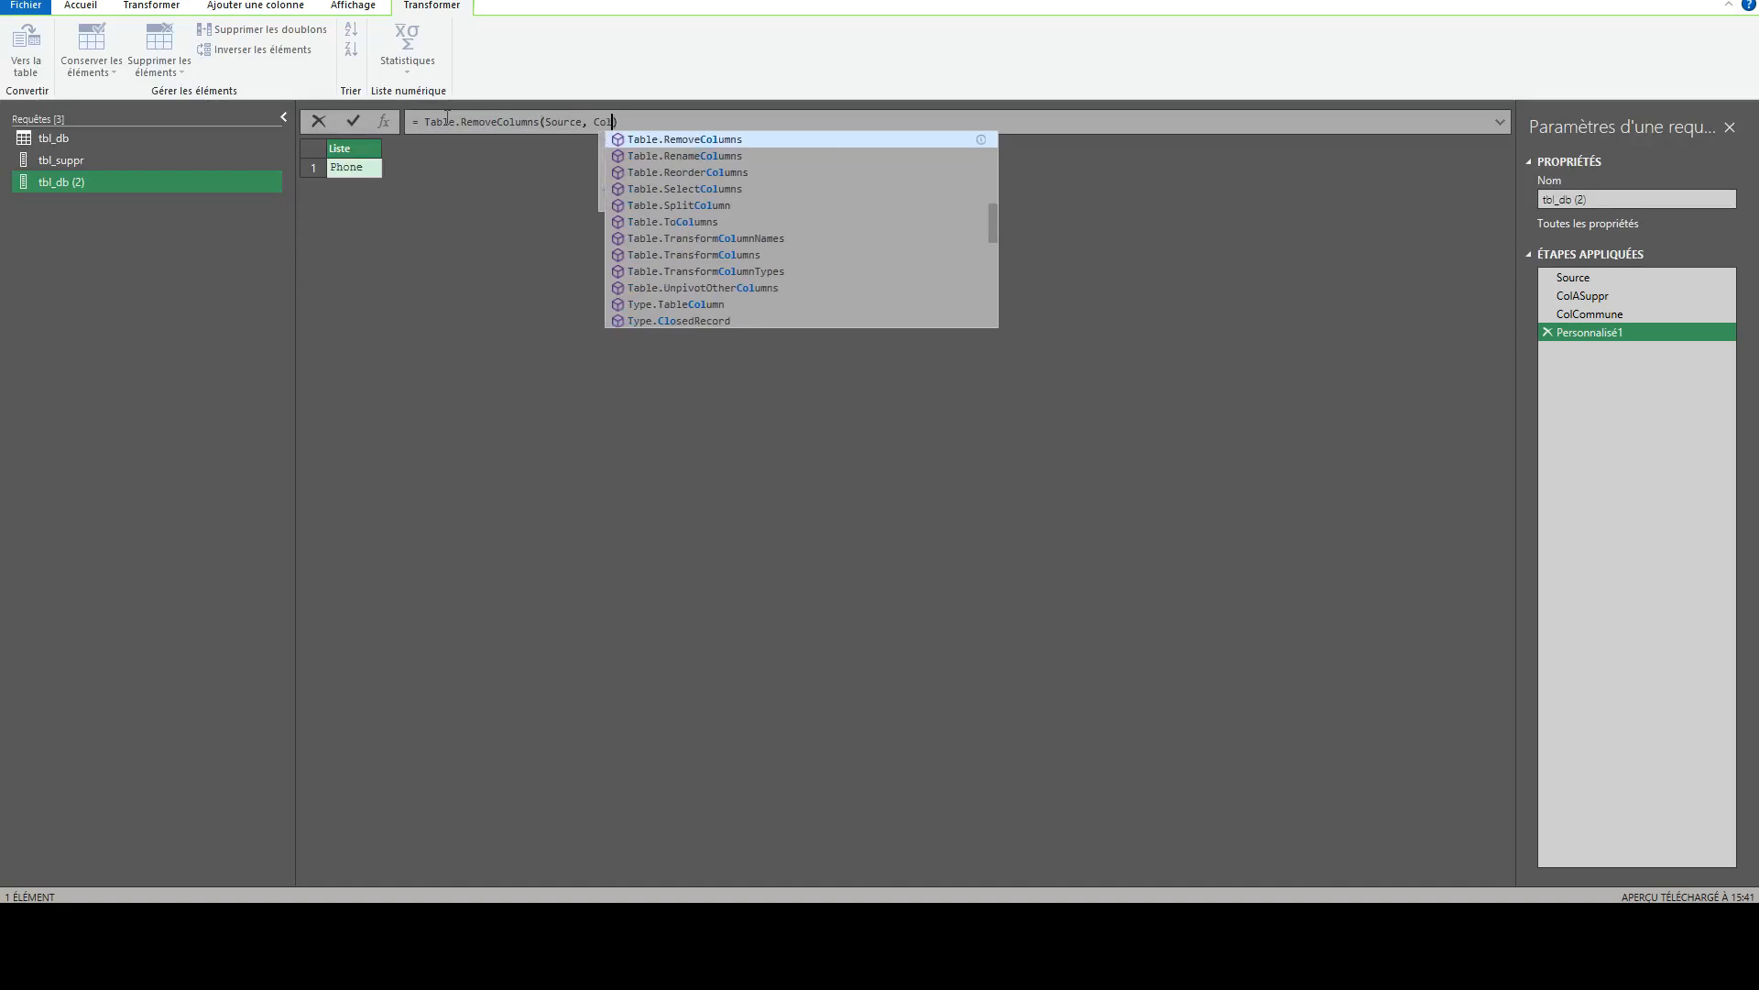
text(ommune)
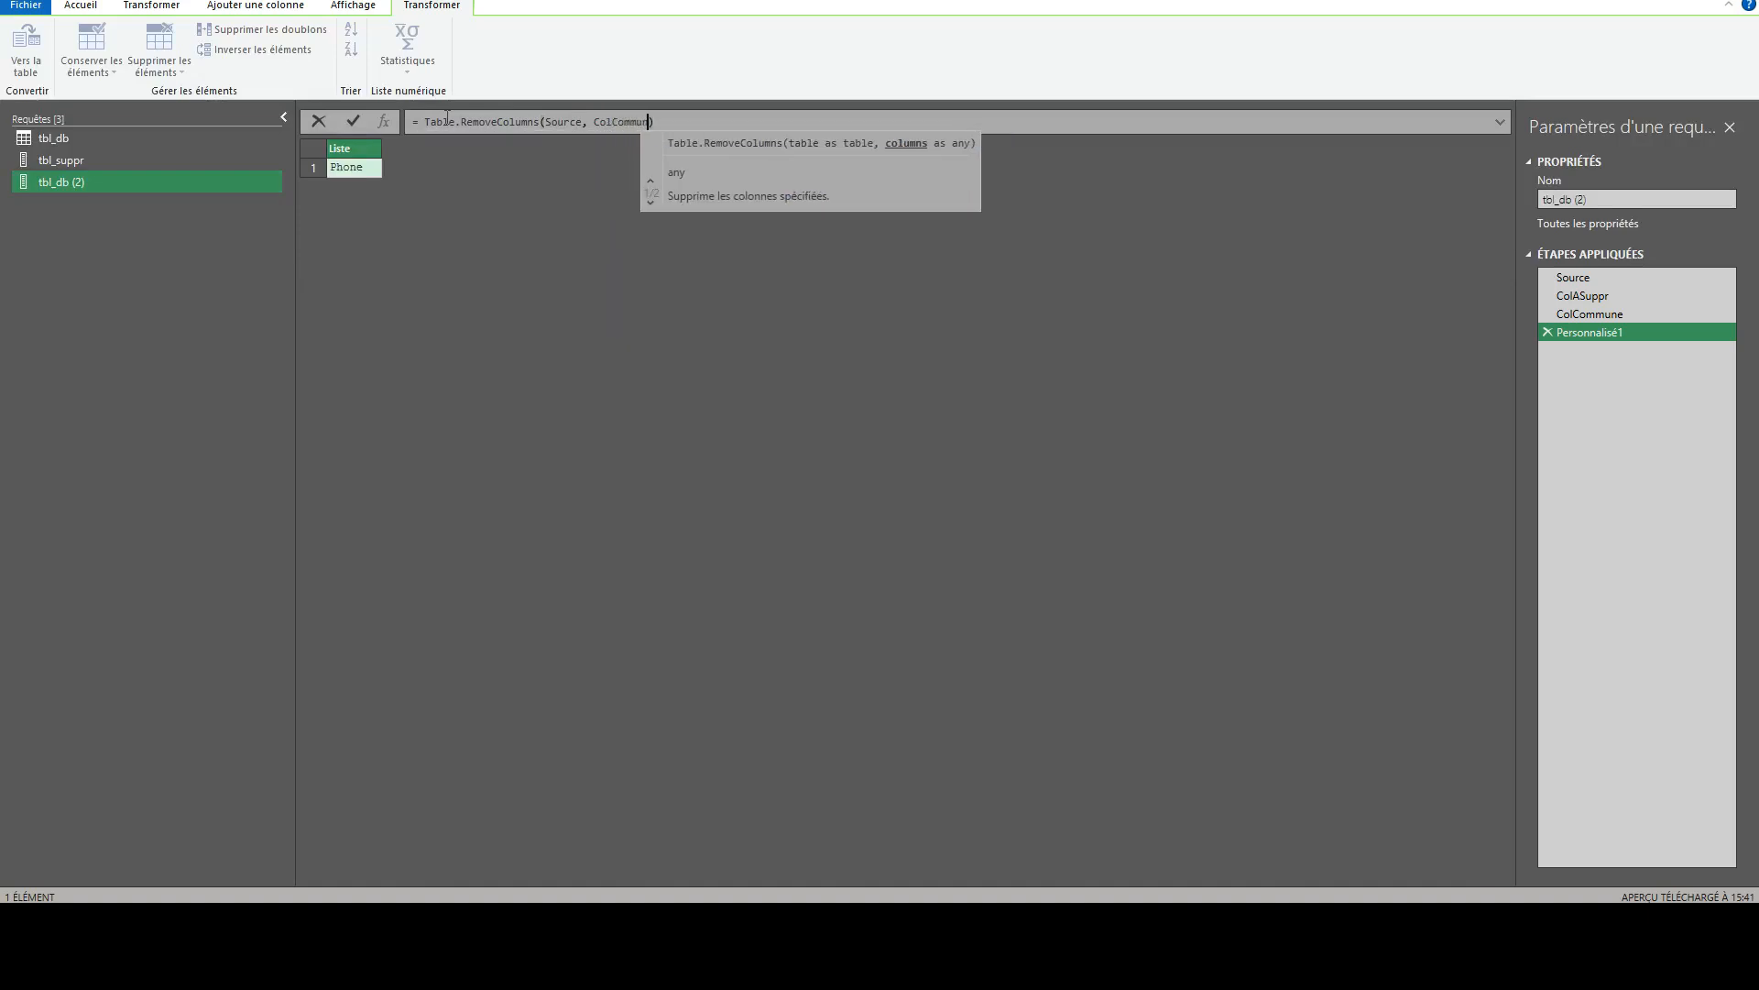
key(Return)
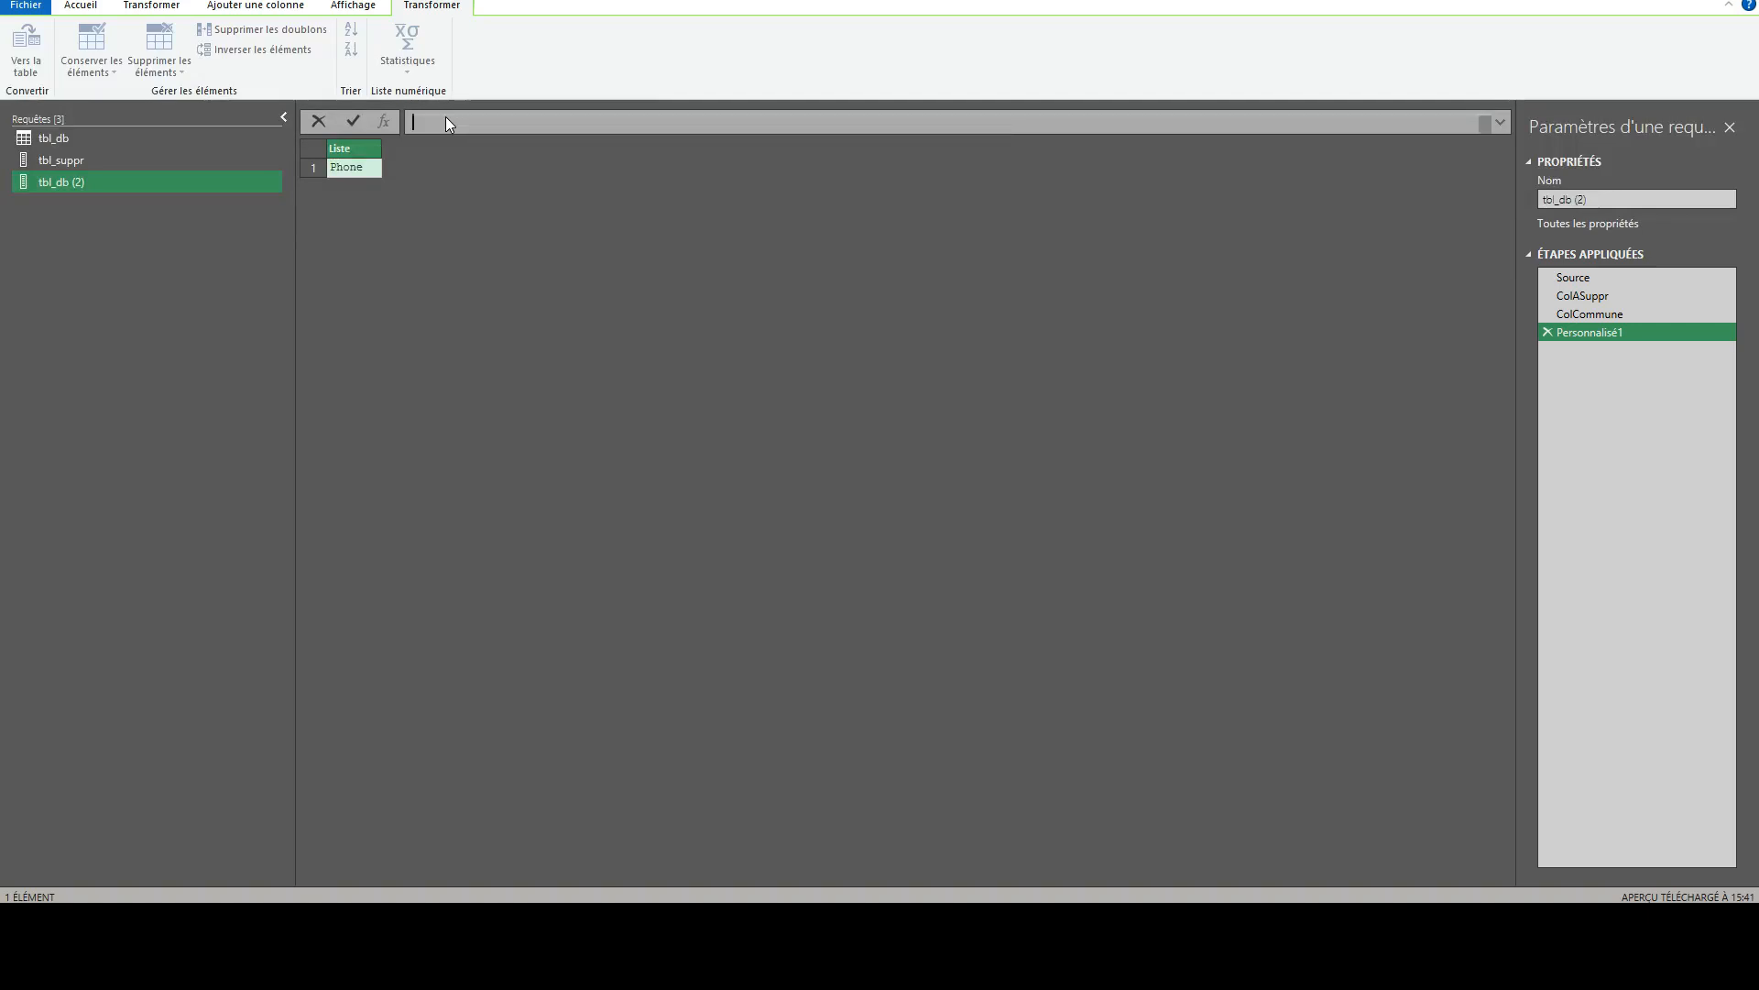
click(354, 120)
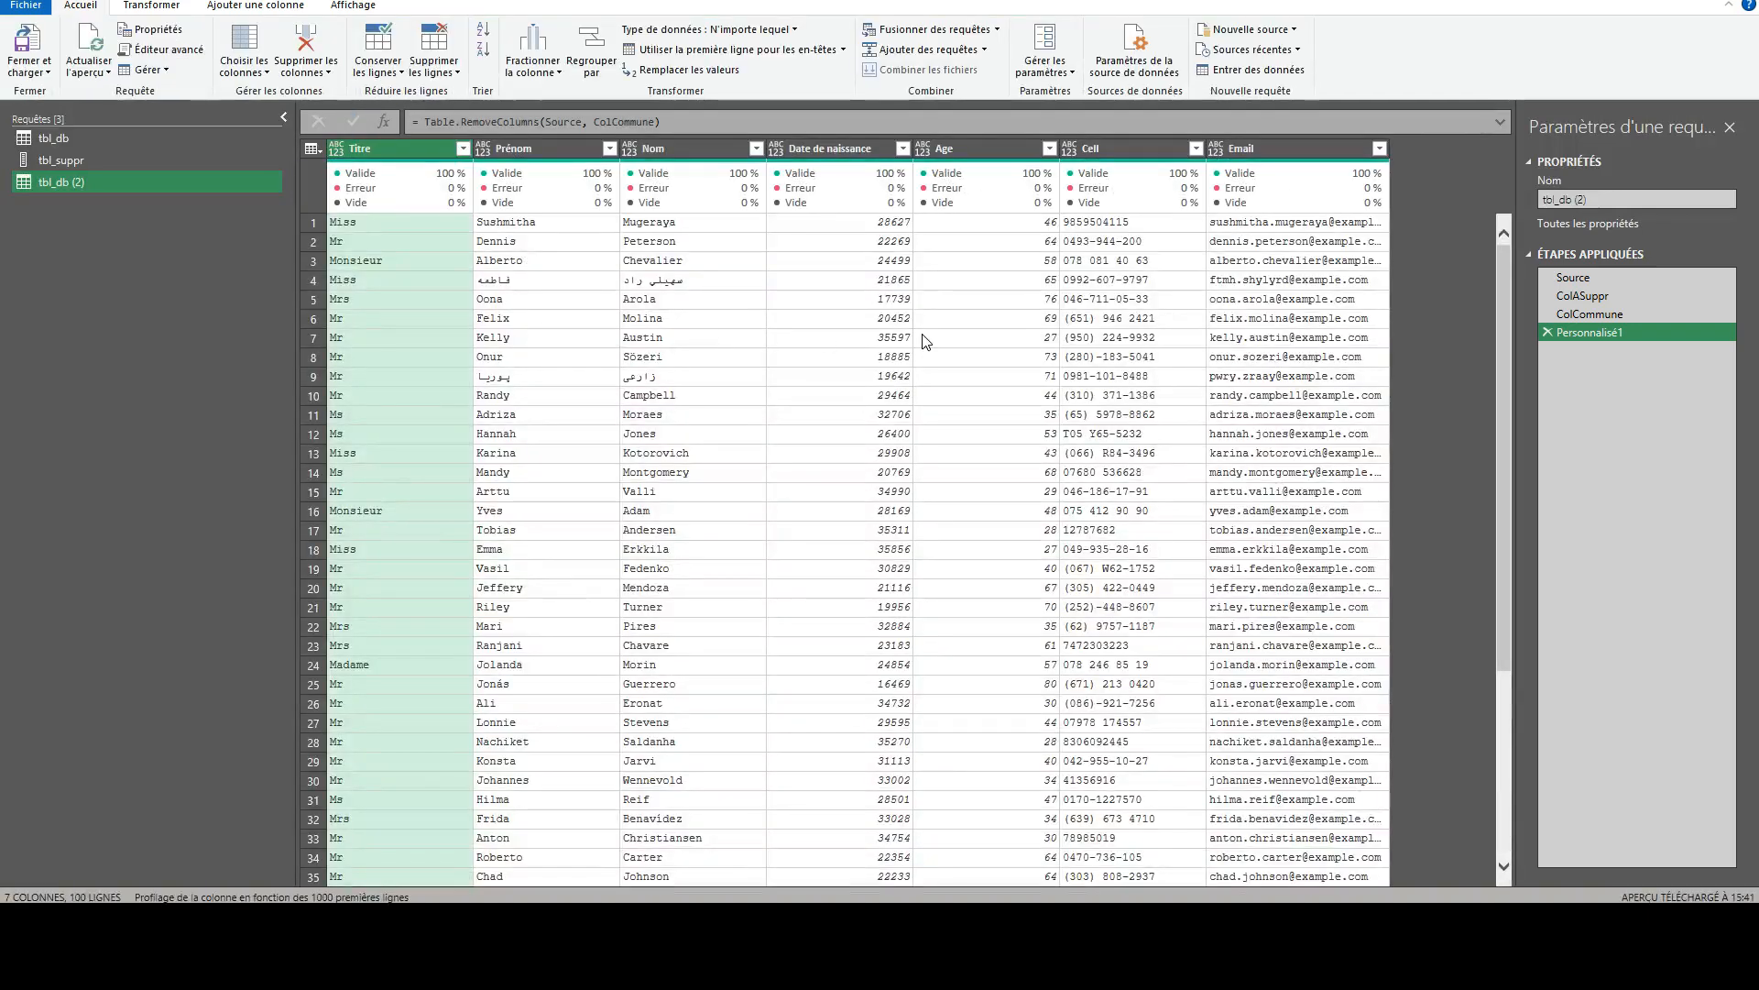
- Rename the column removal step as Resultat and review the ColASuppr, ColCommune and Resultat steps in sequence
double_click(1592, 332)
text(Resultat)
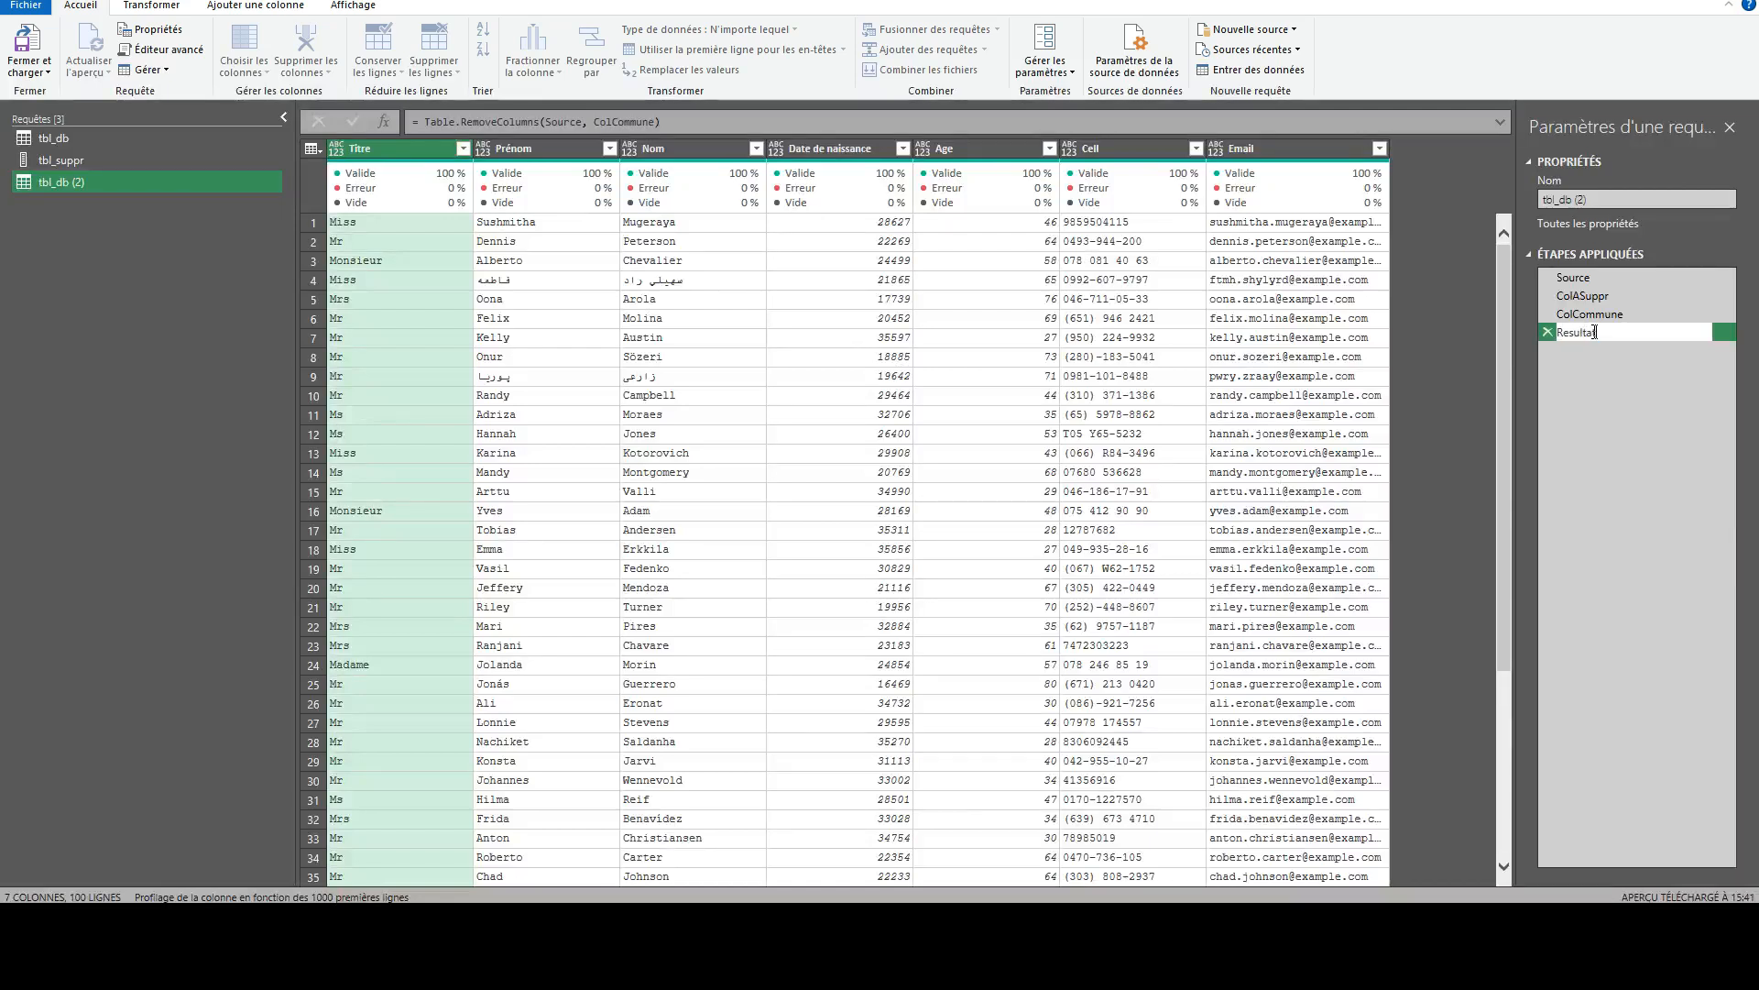
key(Return)
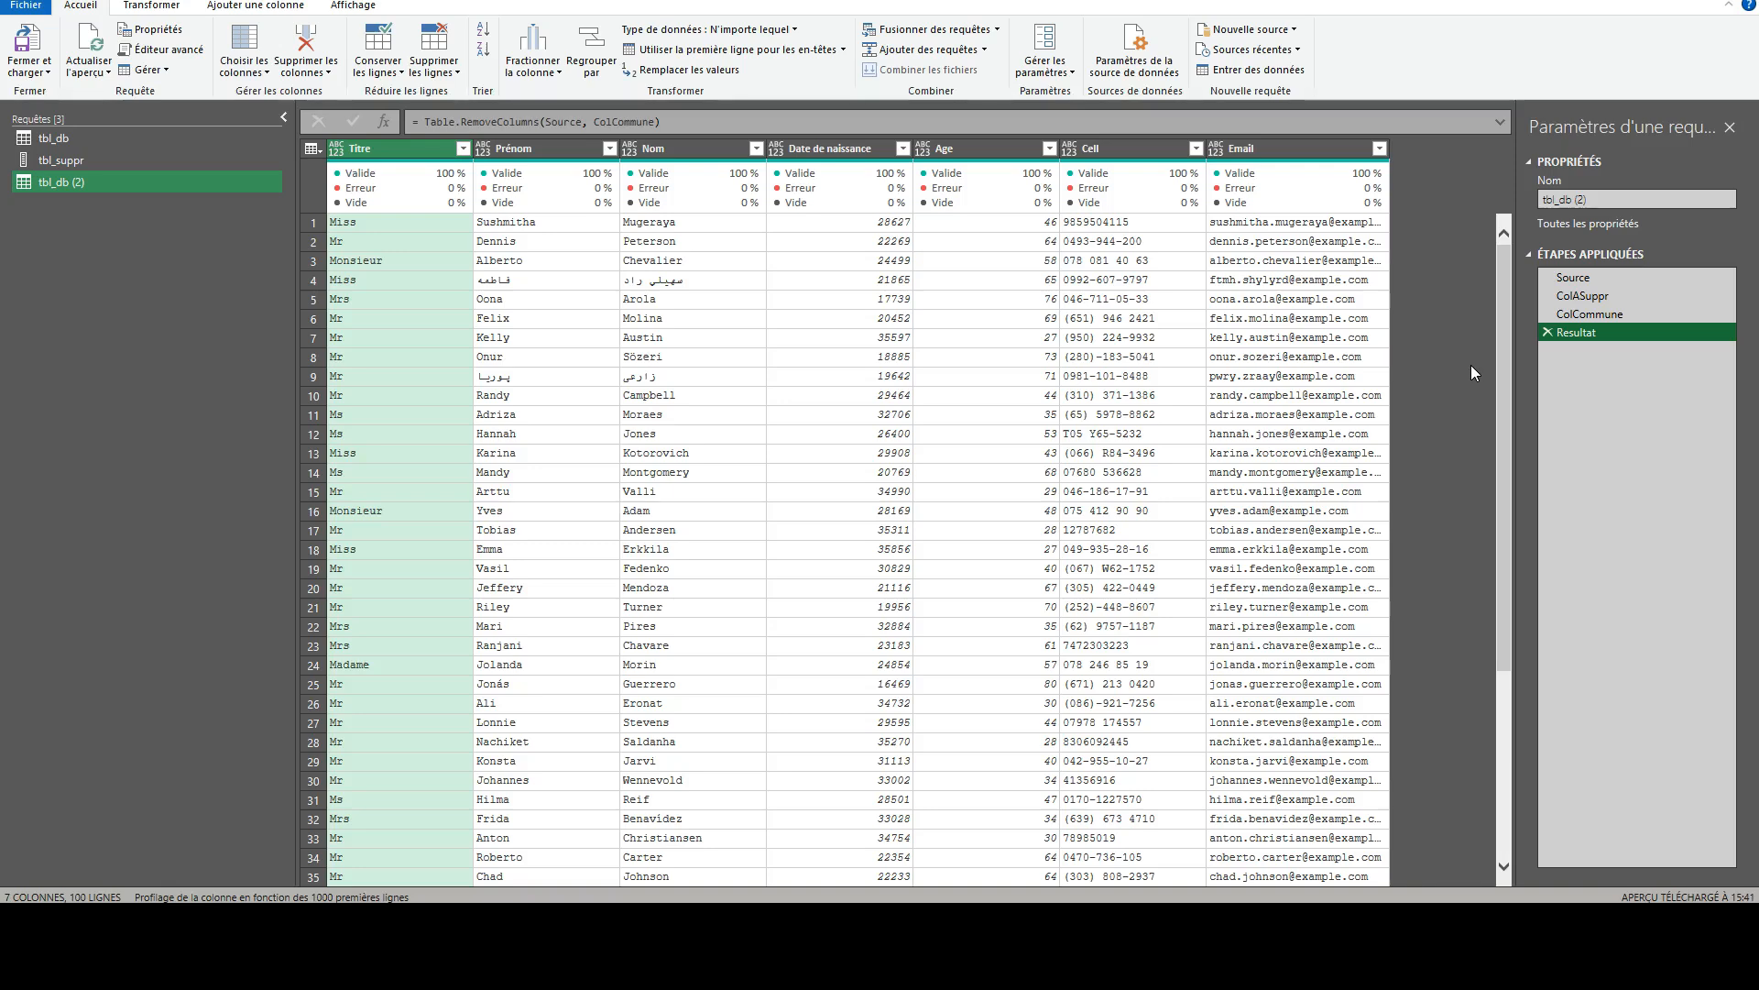
click(1599, 299)
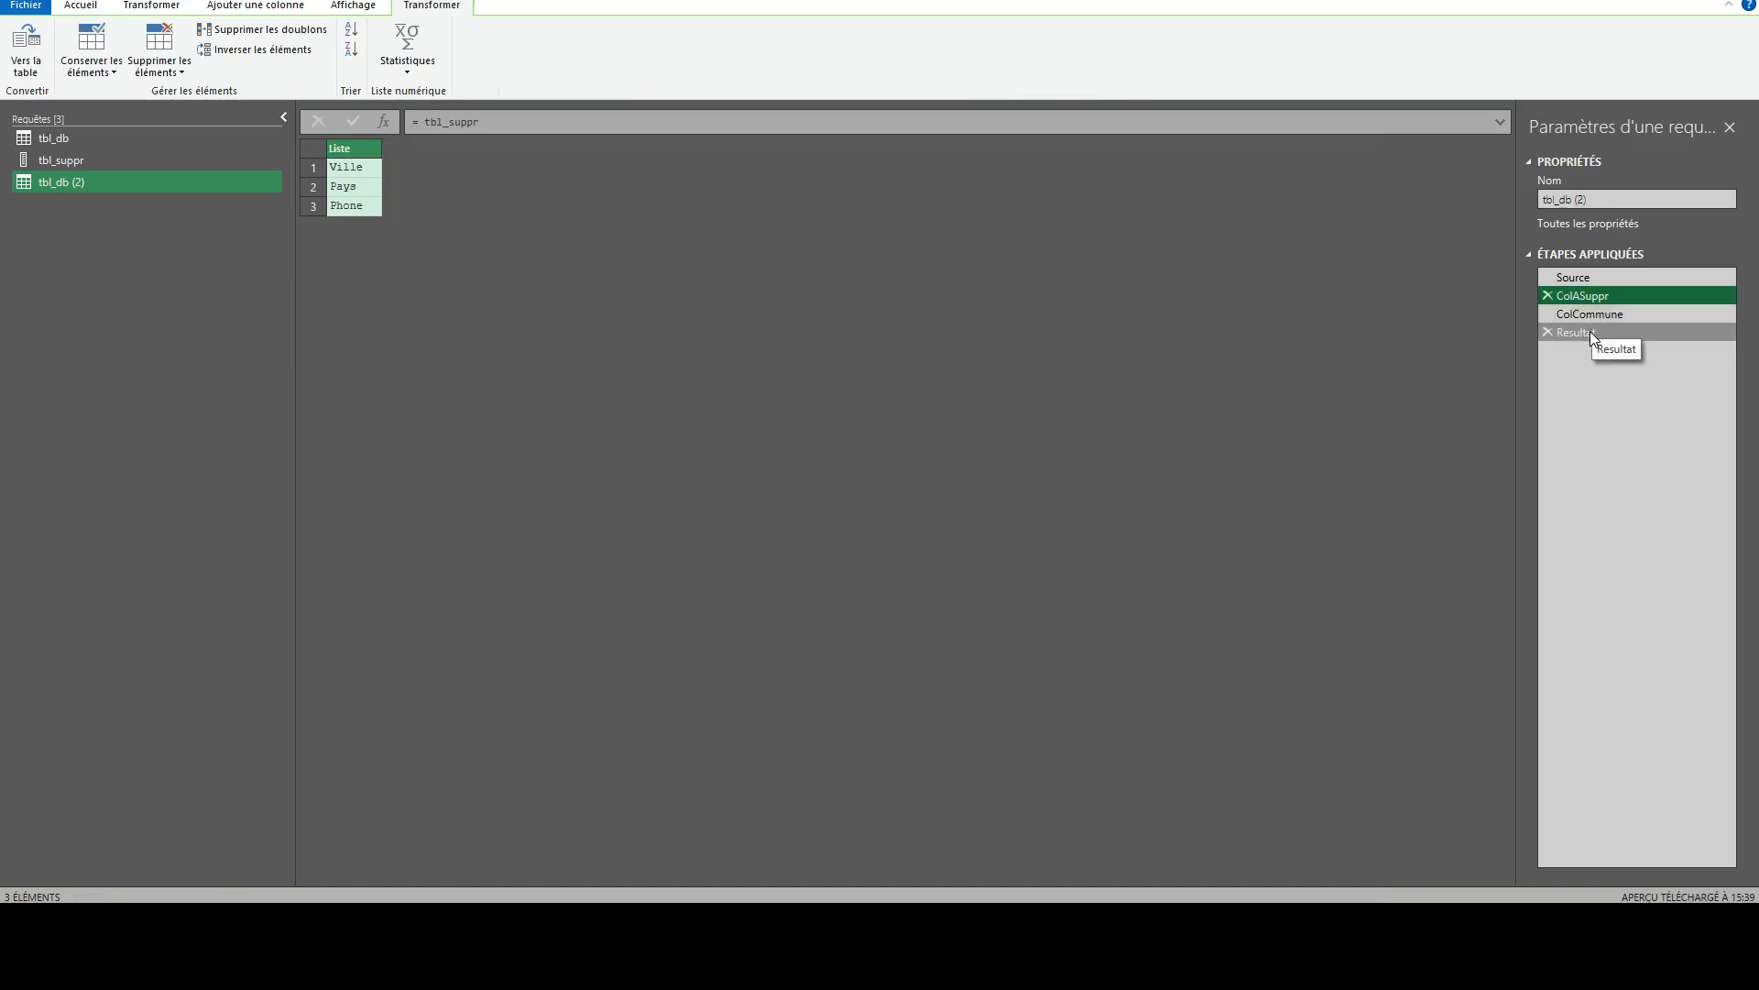
click(1592, 315)
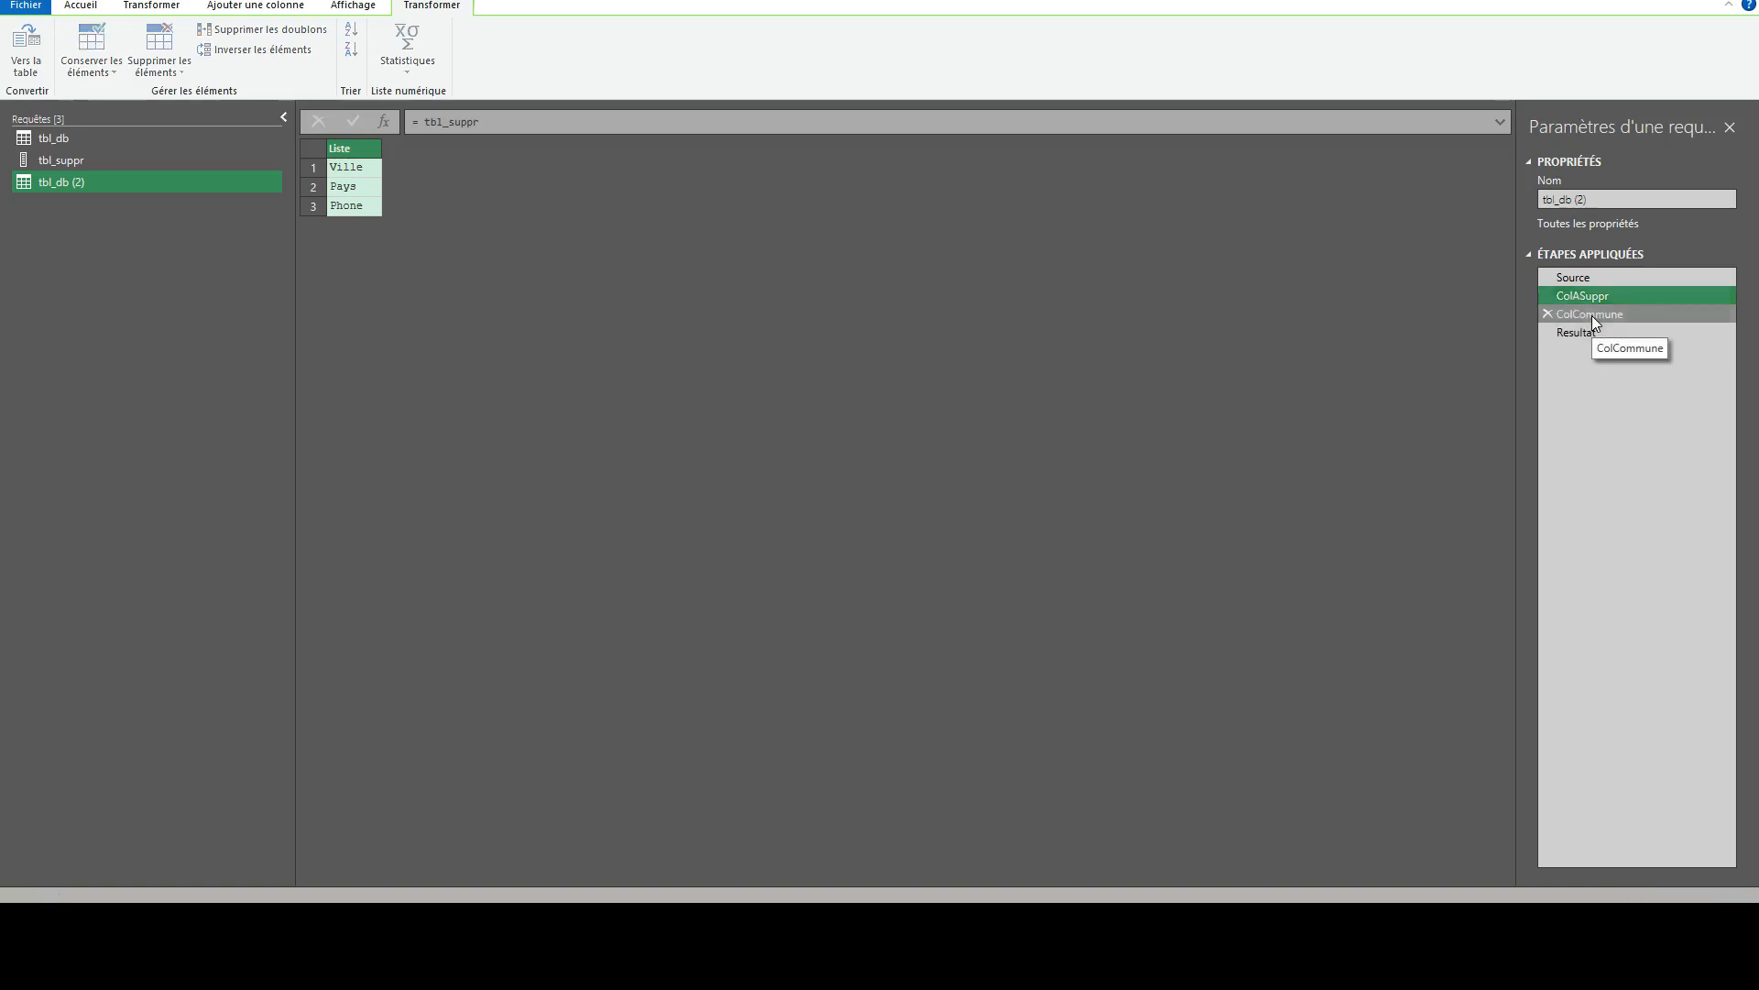
click(1583, 334)
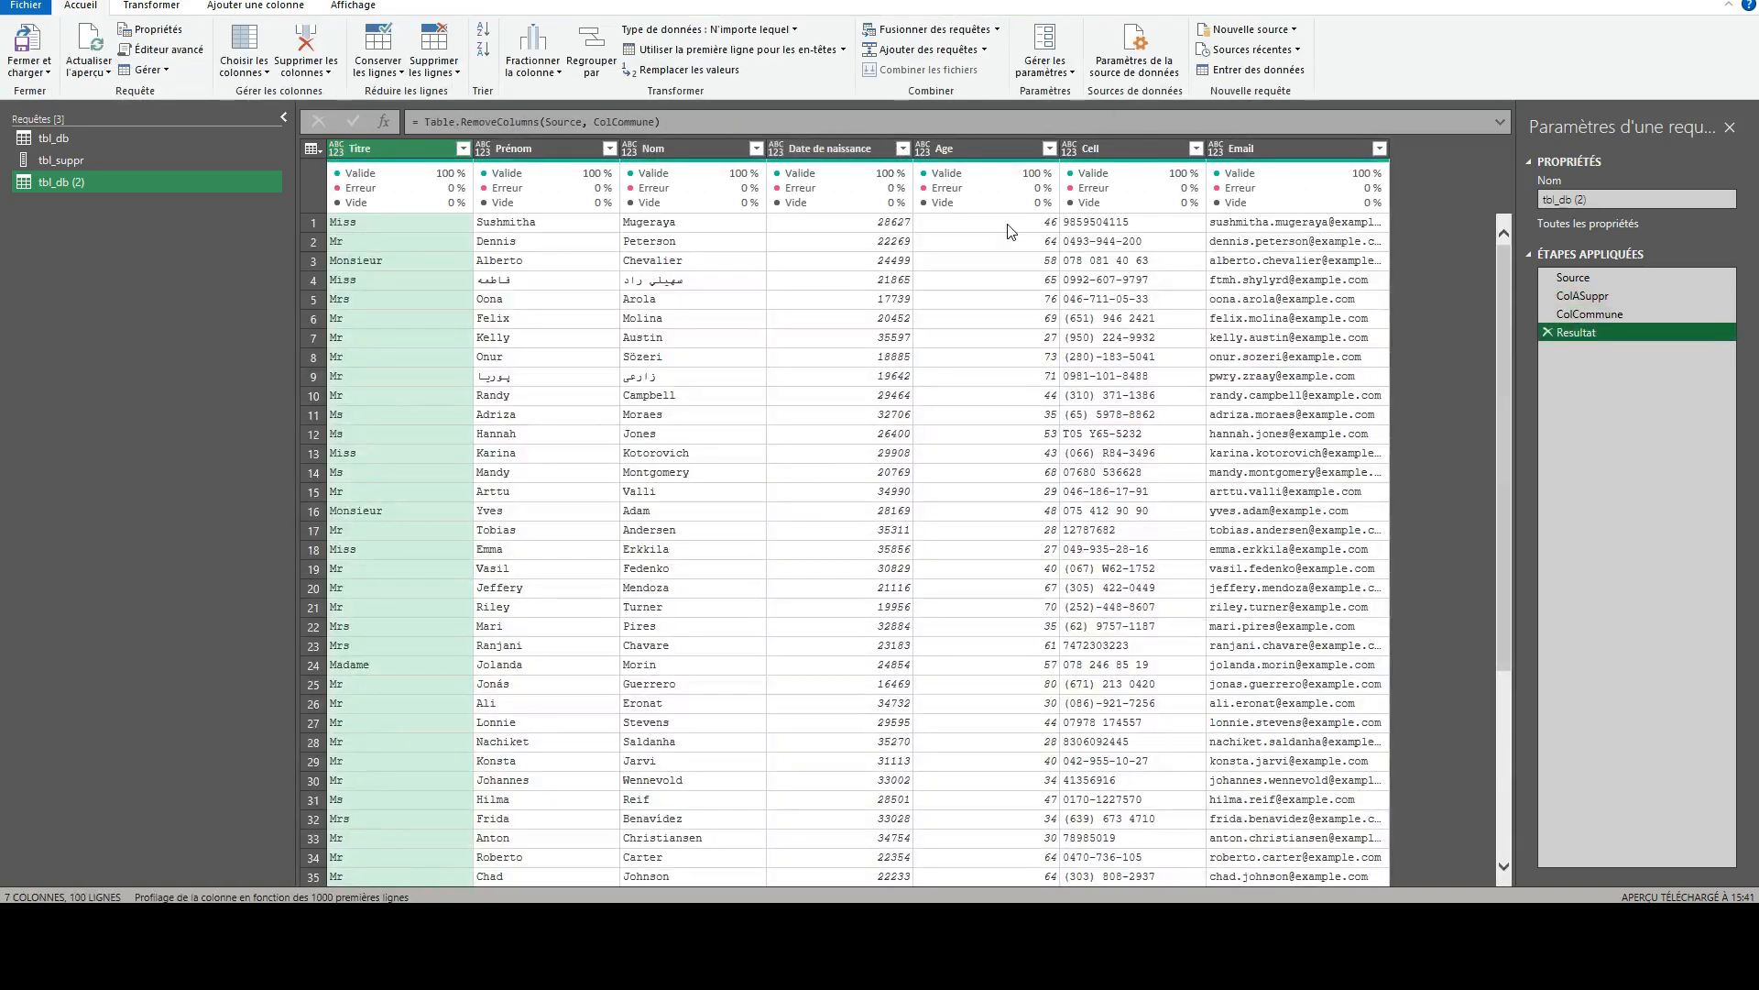
- Close the Power Query editor and load the tbl_db (2) query as a connection only
click(30, 66)
click(78, 111)
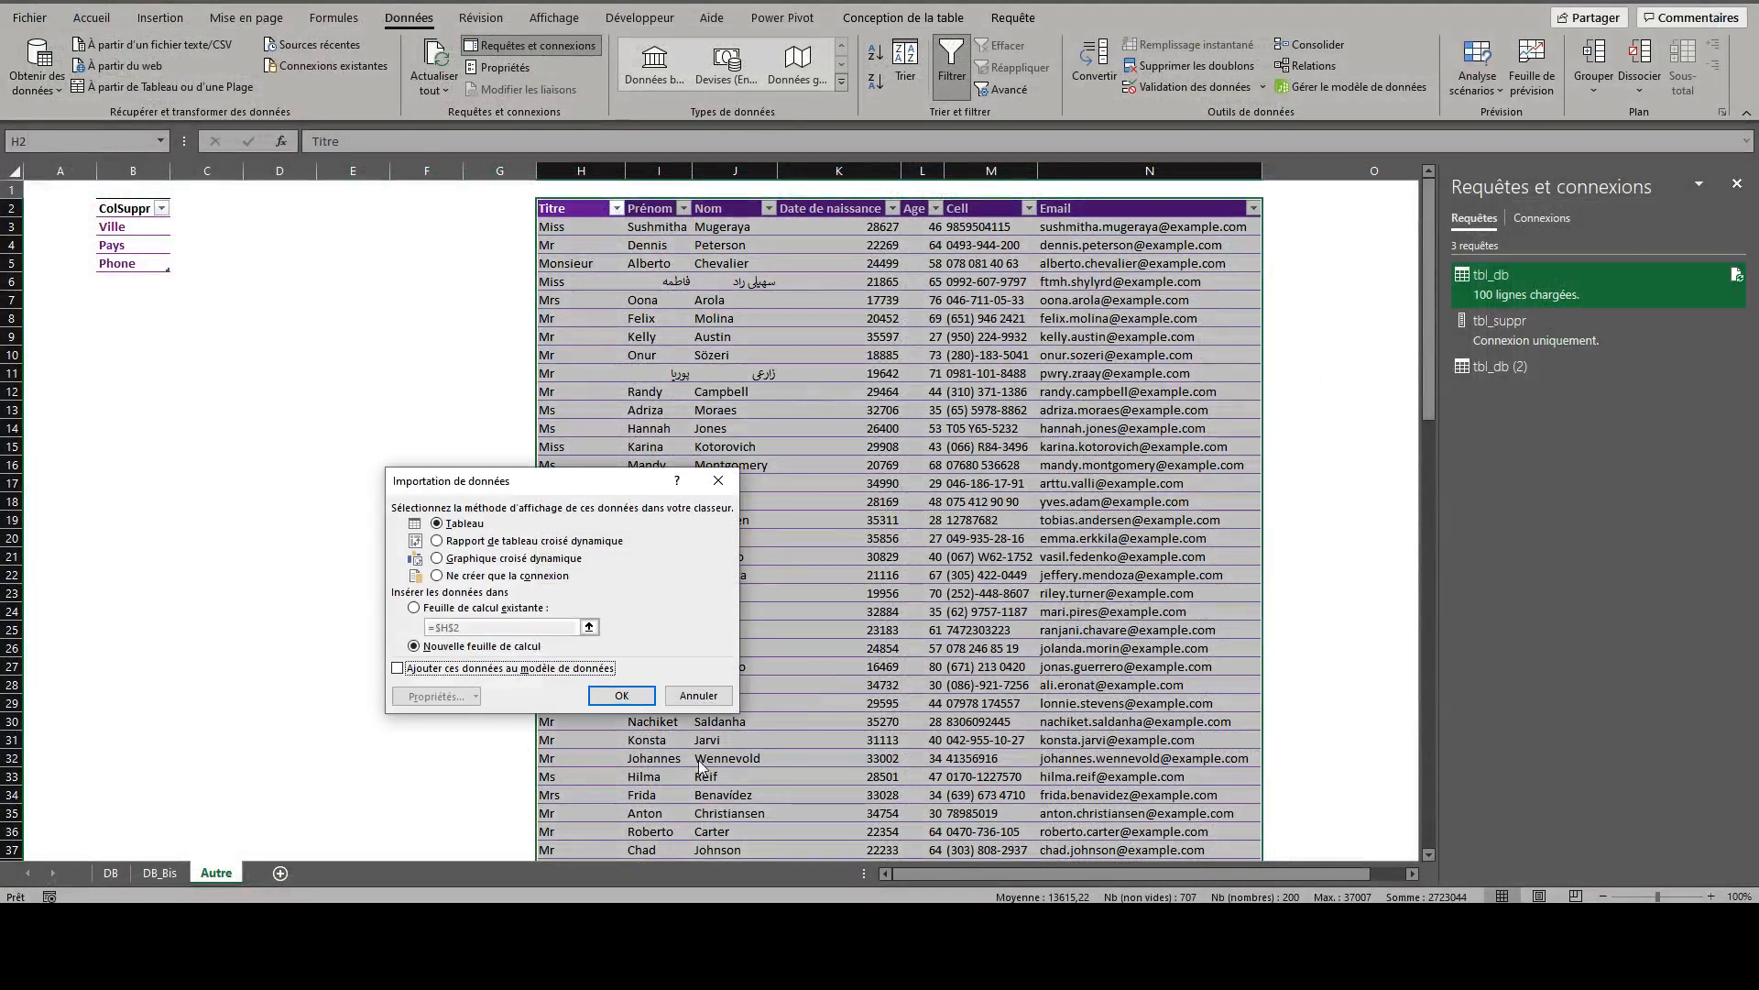
click(471, 578)
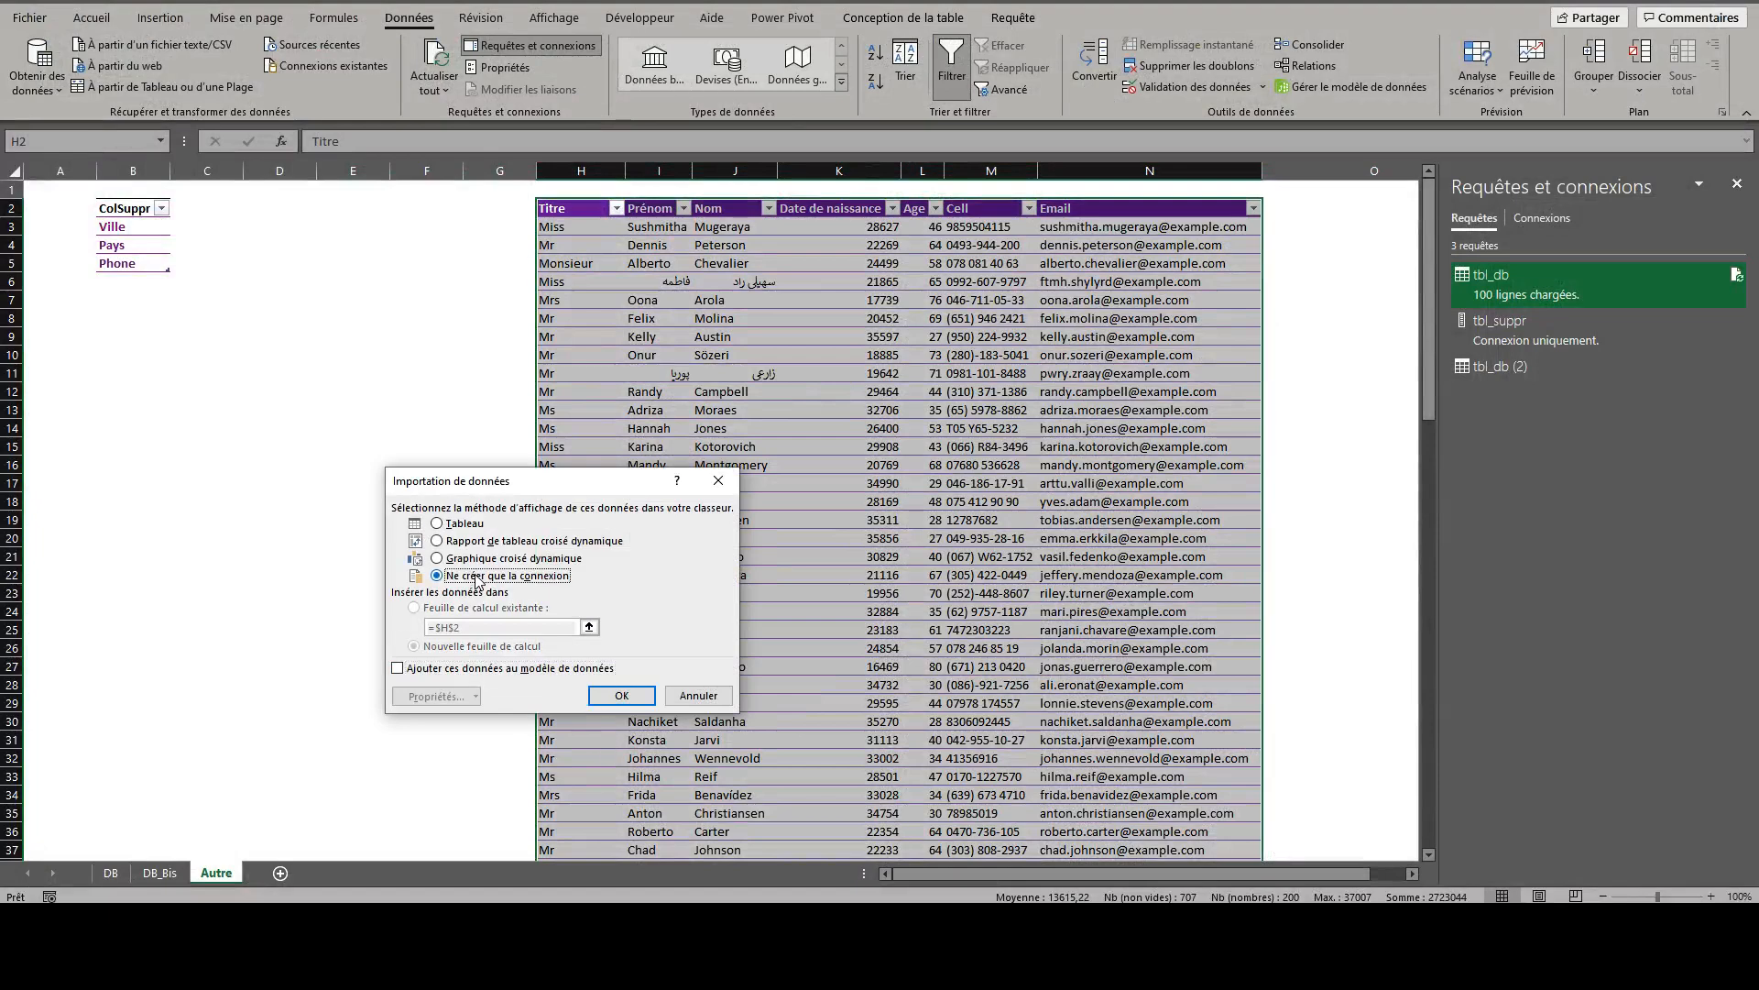
click(634, 694)
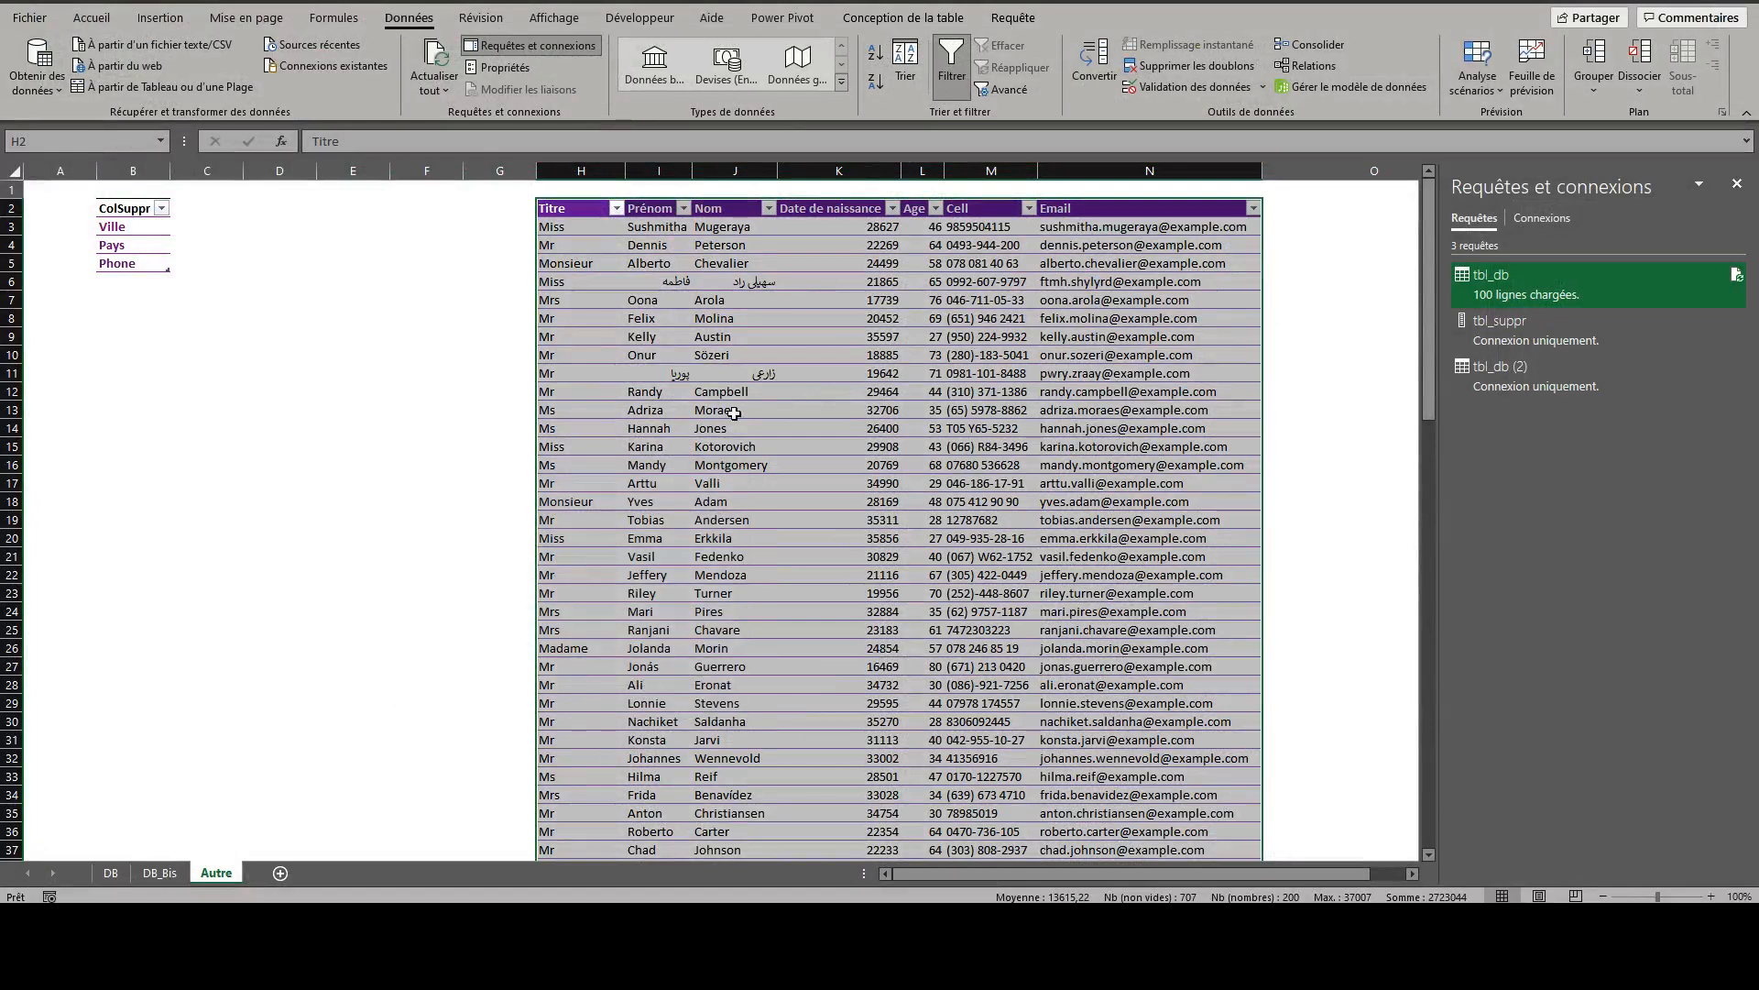
- Delete worksheet columns H to N, which hold the loaded tbl_db table, from the Autre sheet
drag(586, 169, 1256, 171)
right_click(1150, 173)
click(1209, 353)
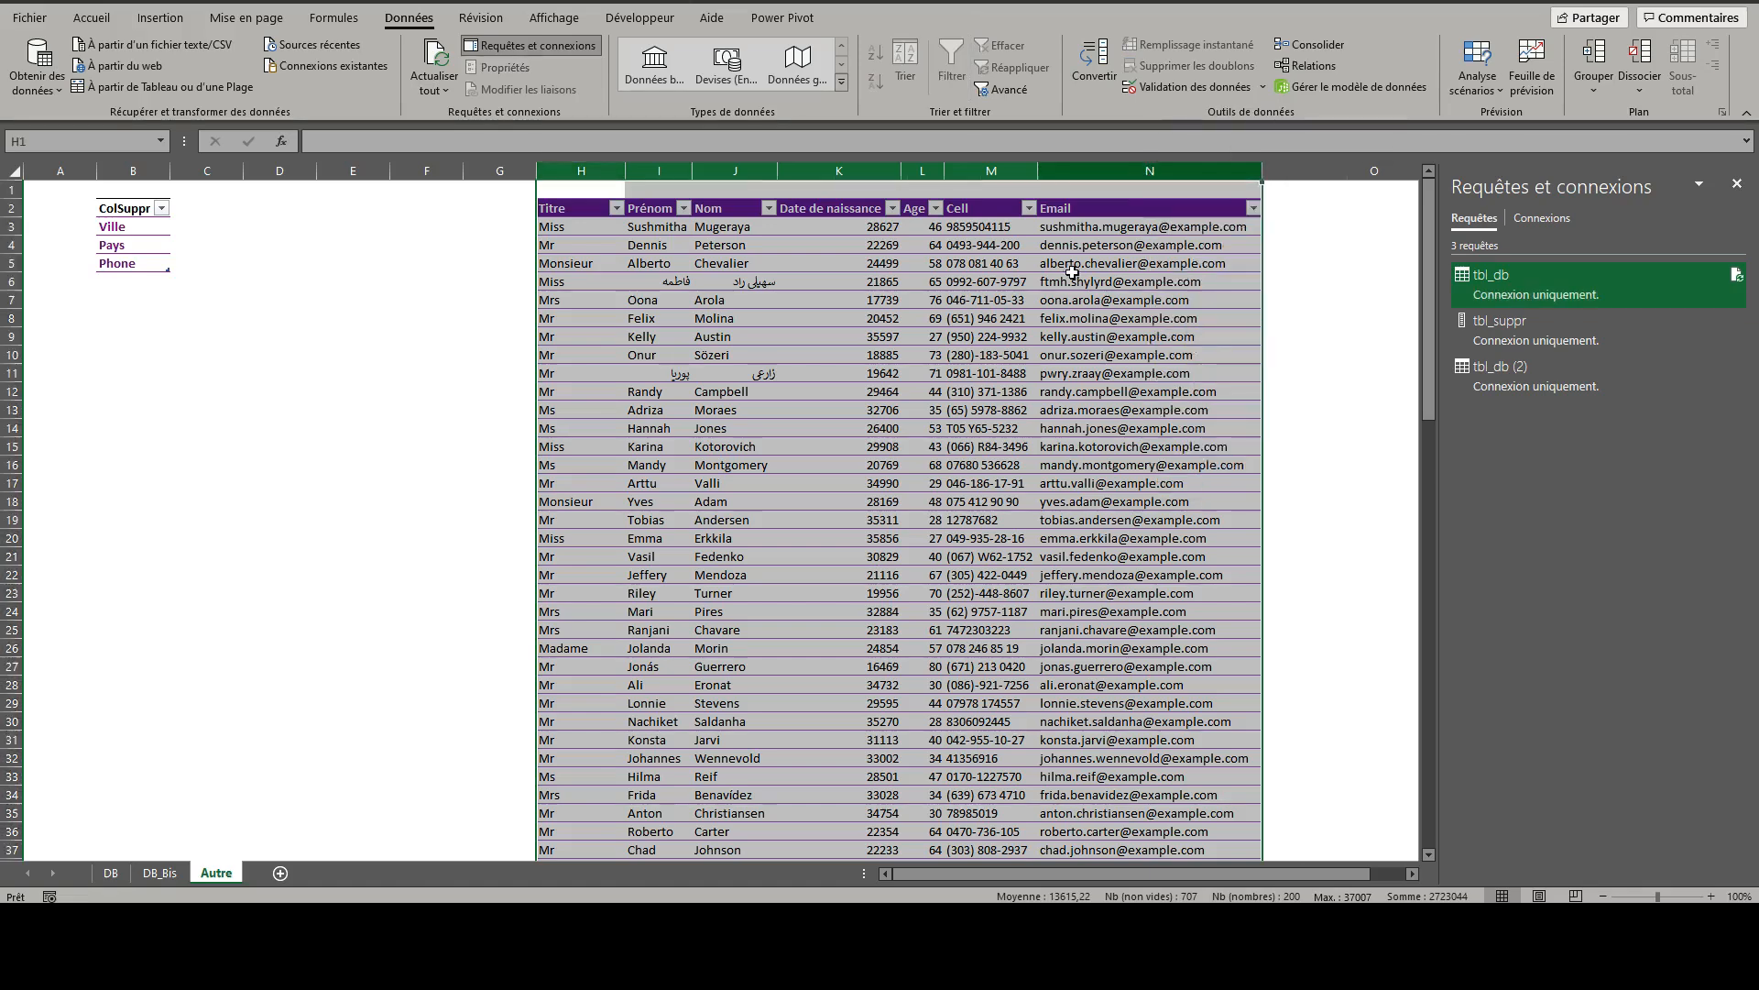
- Load the tbl_db (2) query as a table at cell H2 of the Autre sheet and turn off its banded rows
click(570, 212)
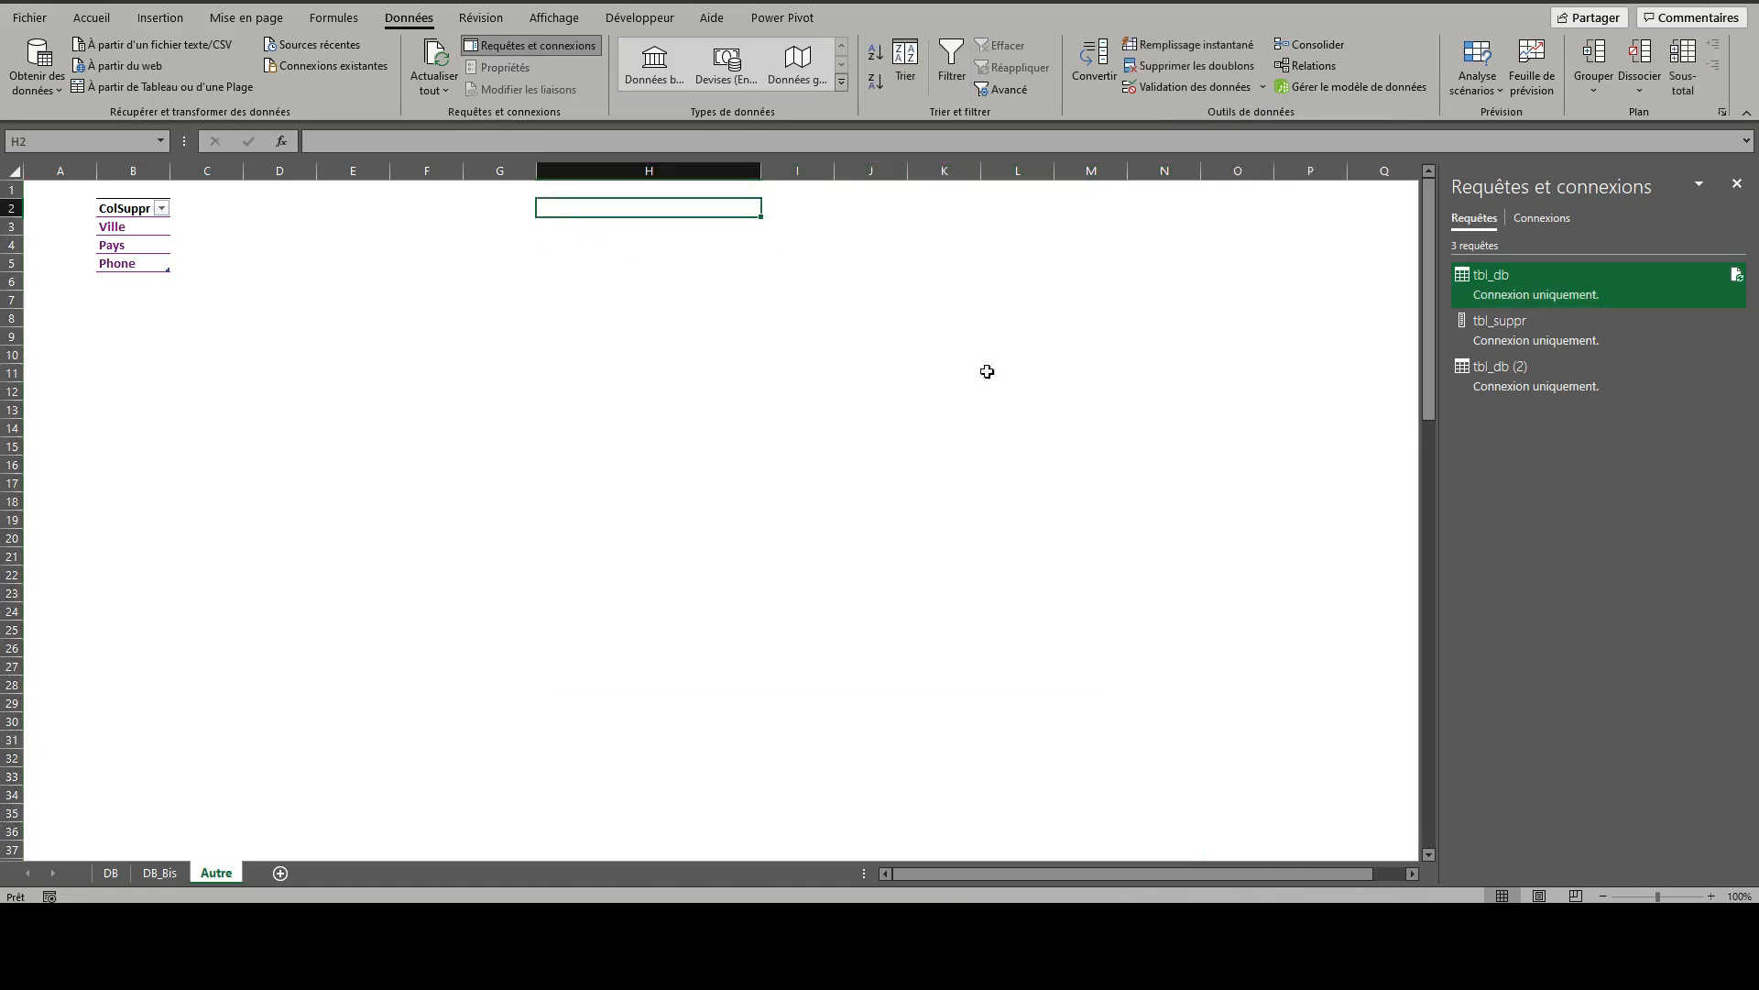
right_click(1484, 377)
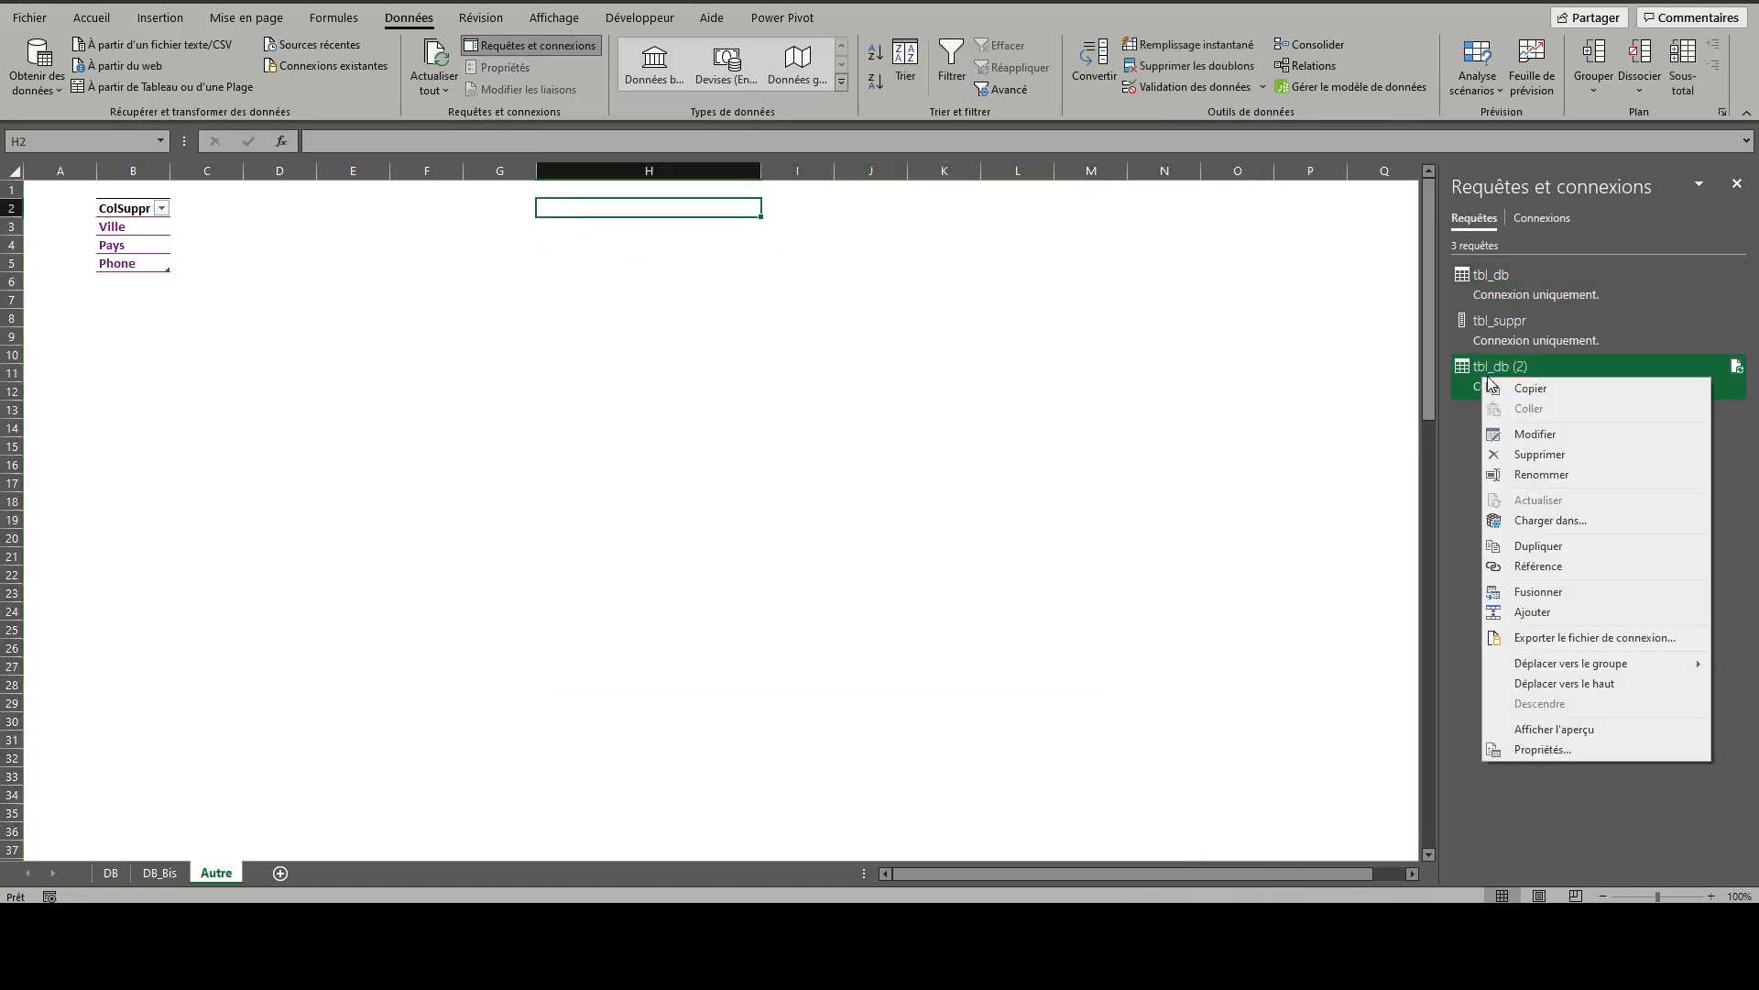
click(1533, 521)
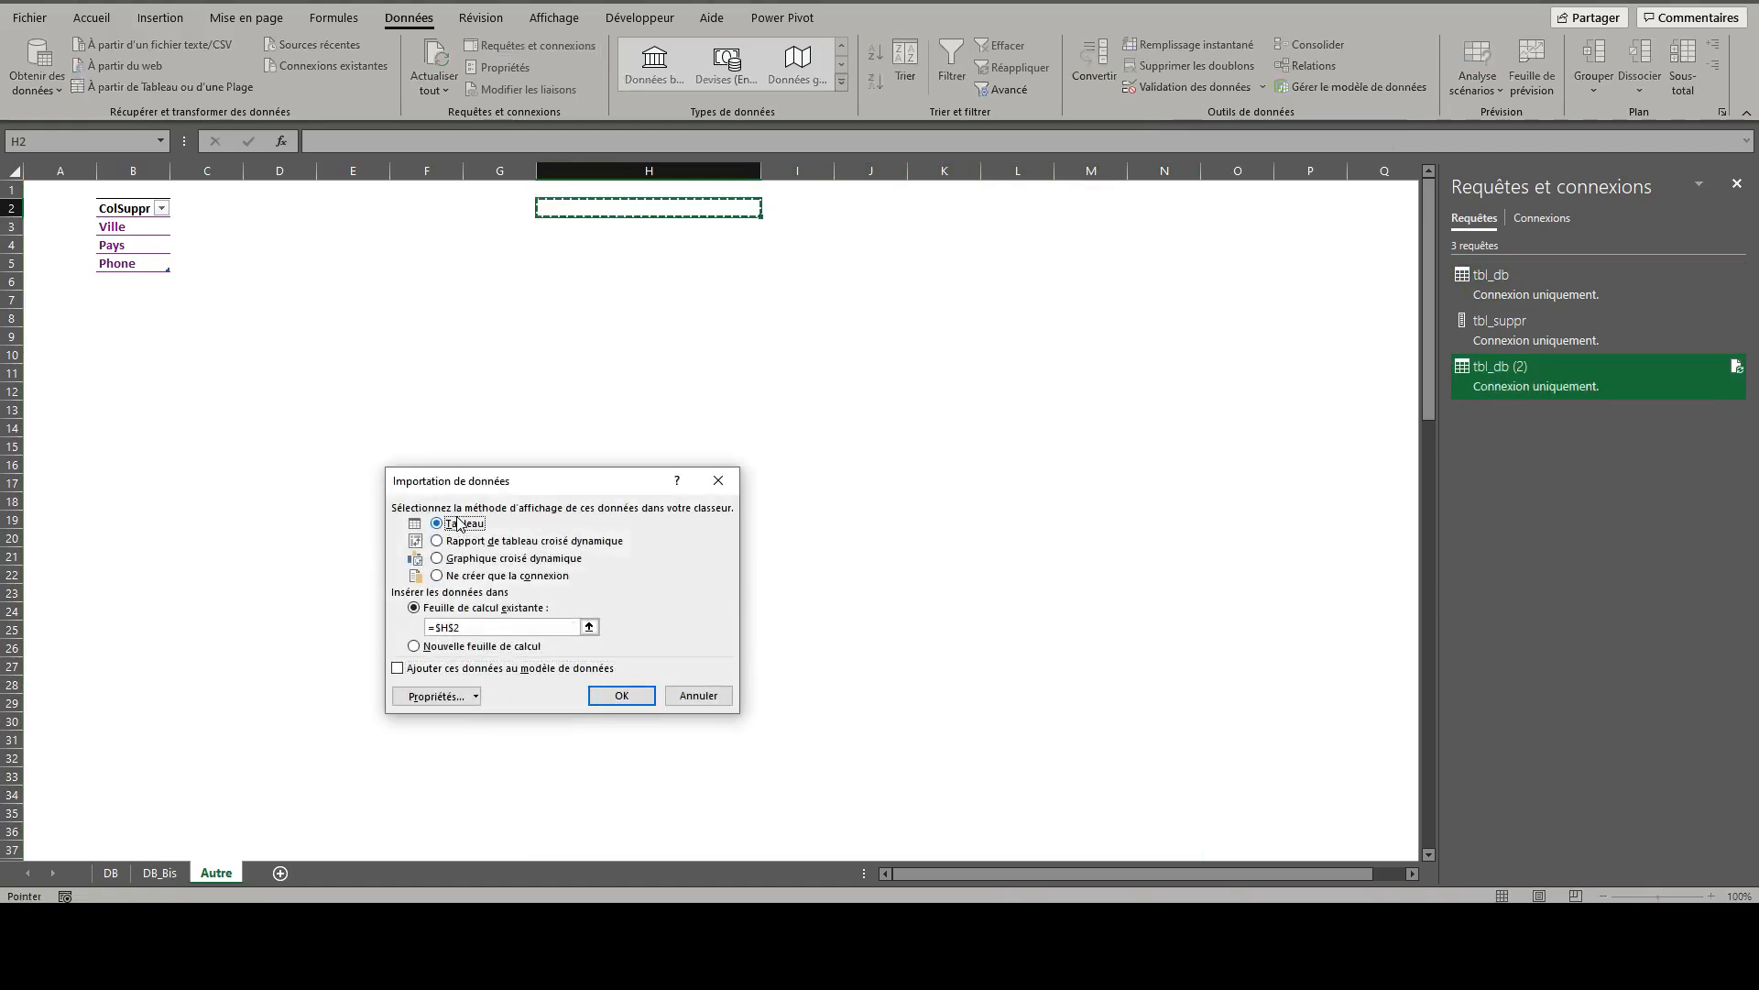
click(619, 696)
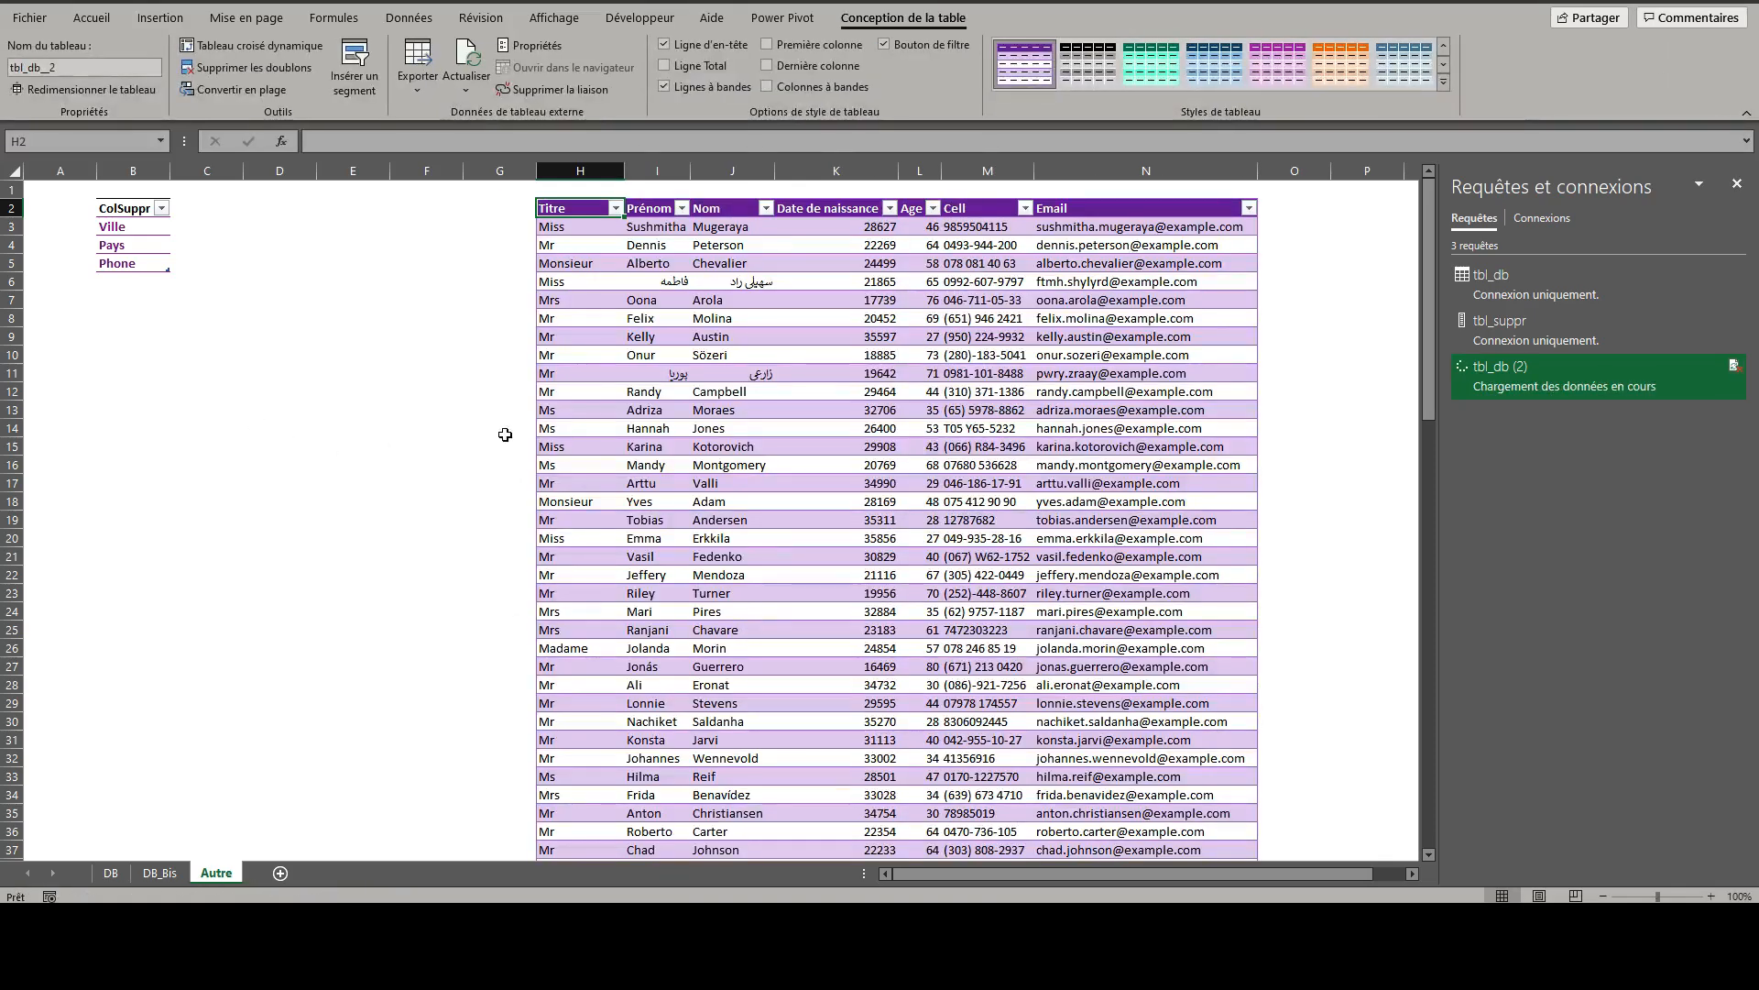
click(647, 314)
click(730, 86)
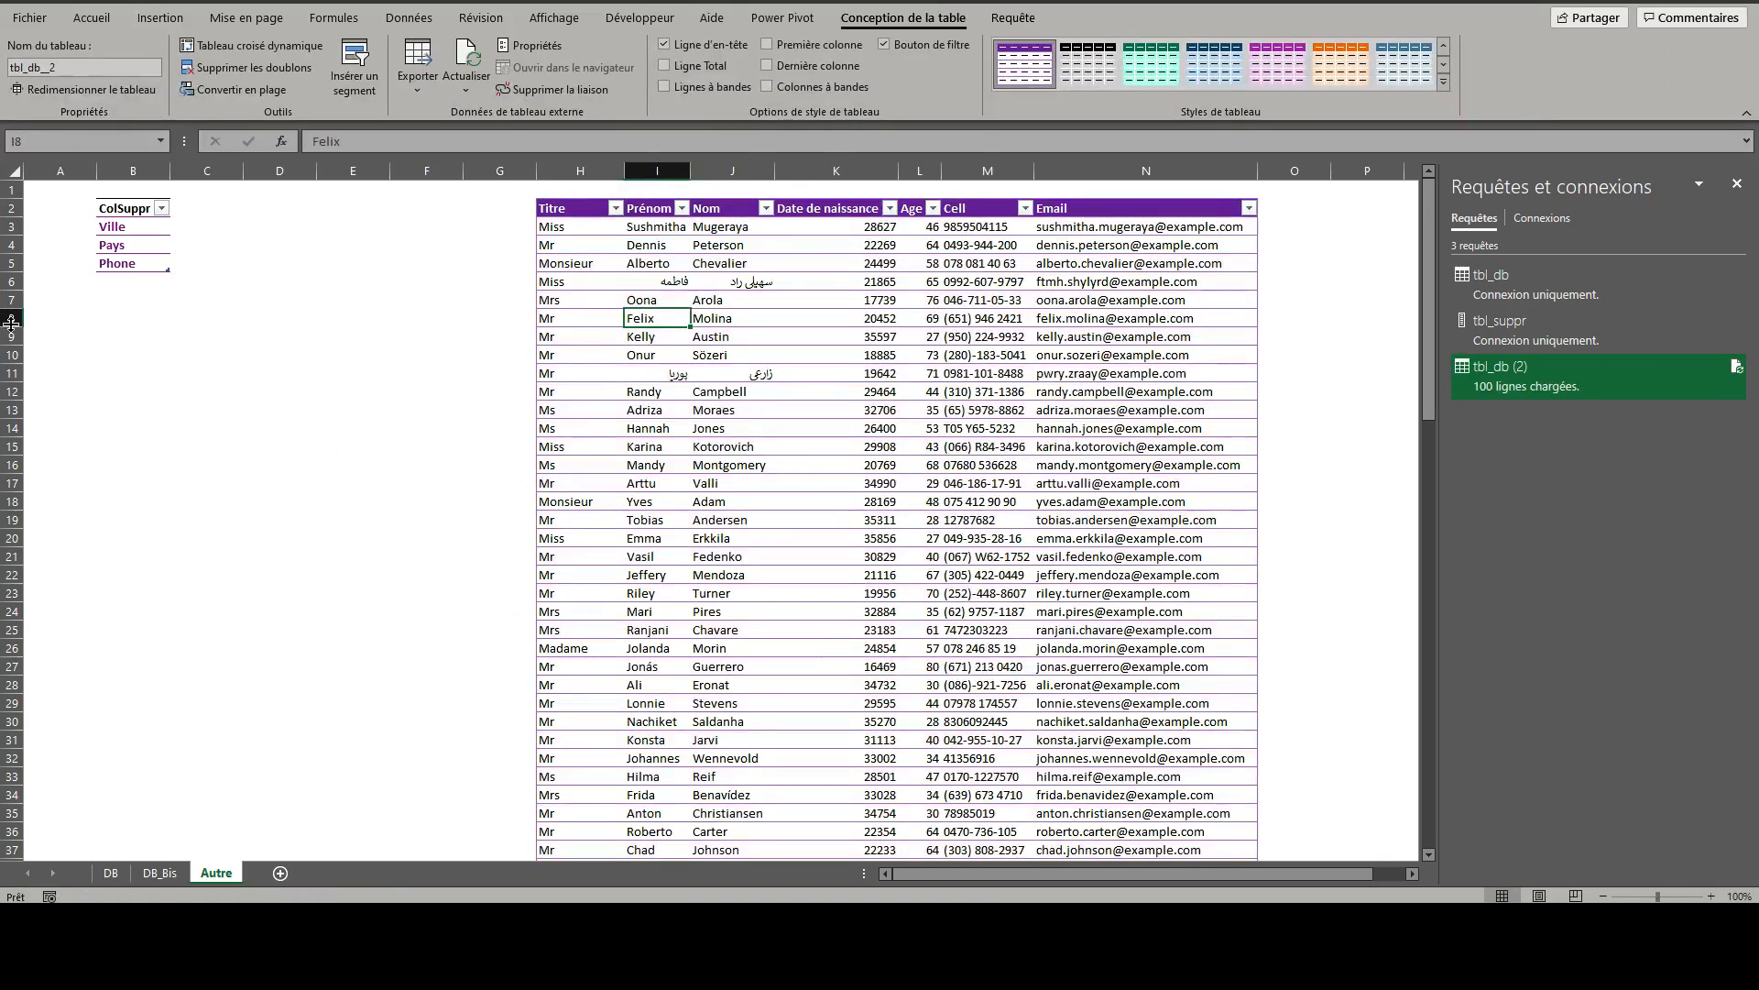
- Add Age below Phone in the ColSuppr list and refresh all queries
click(128, 286)
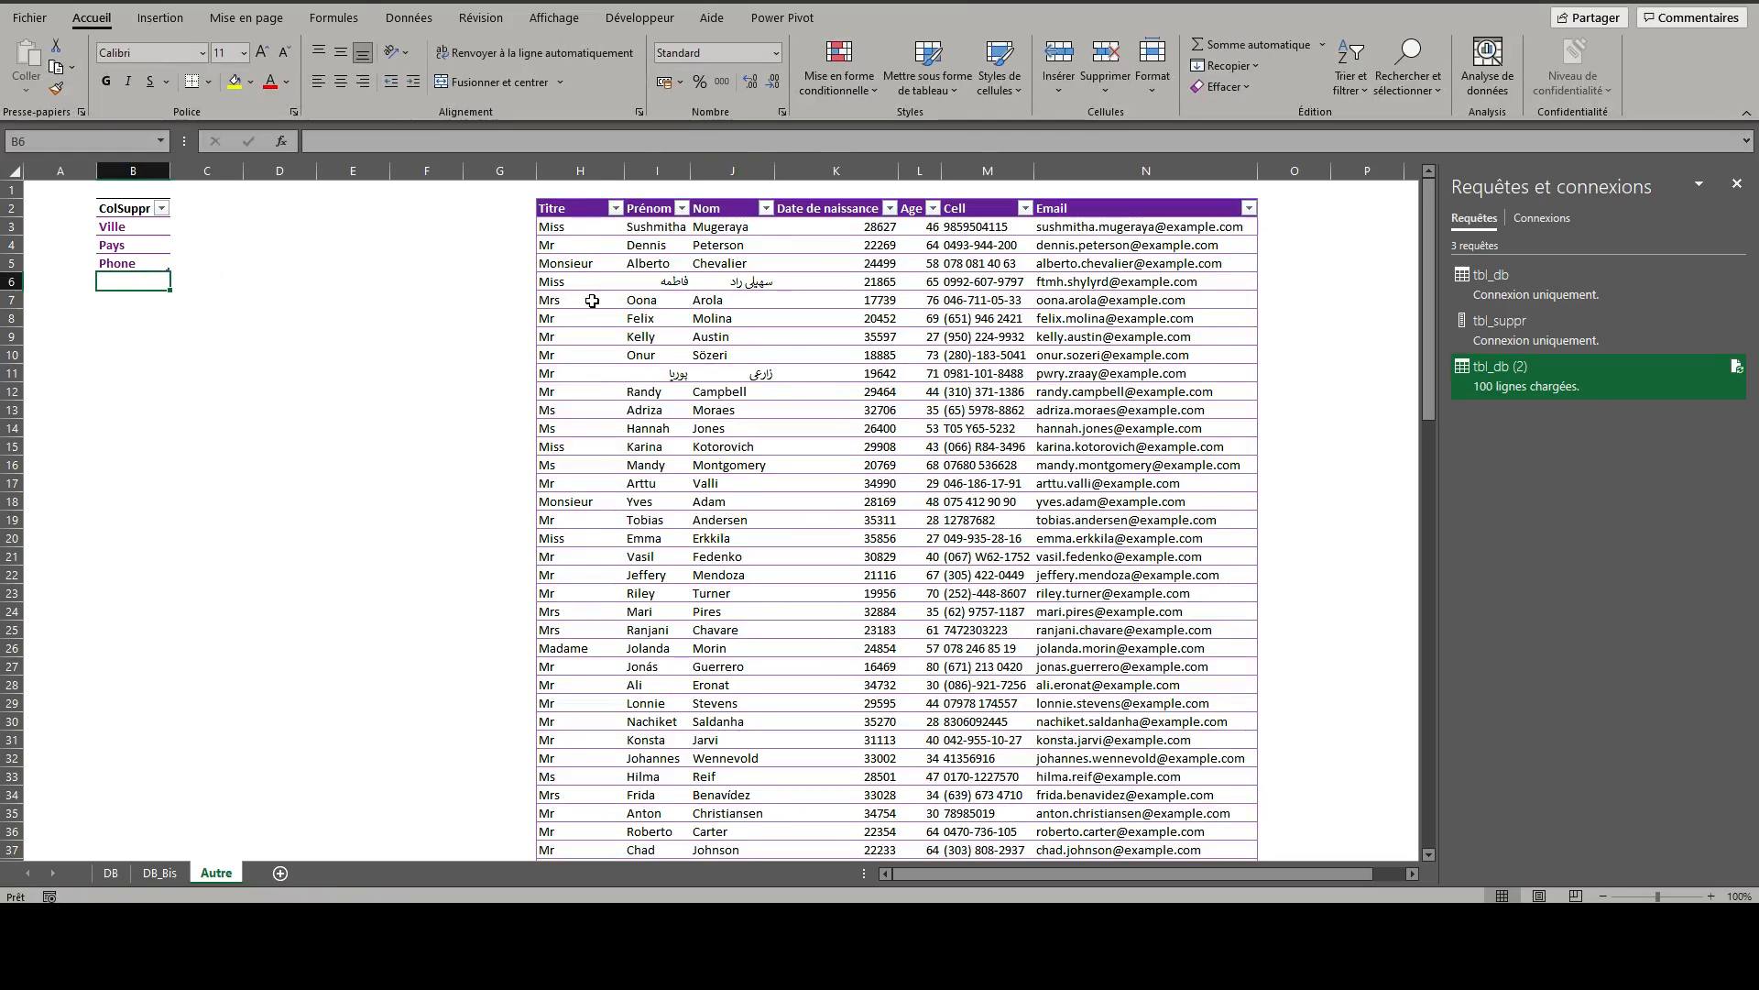
text(Age)
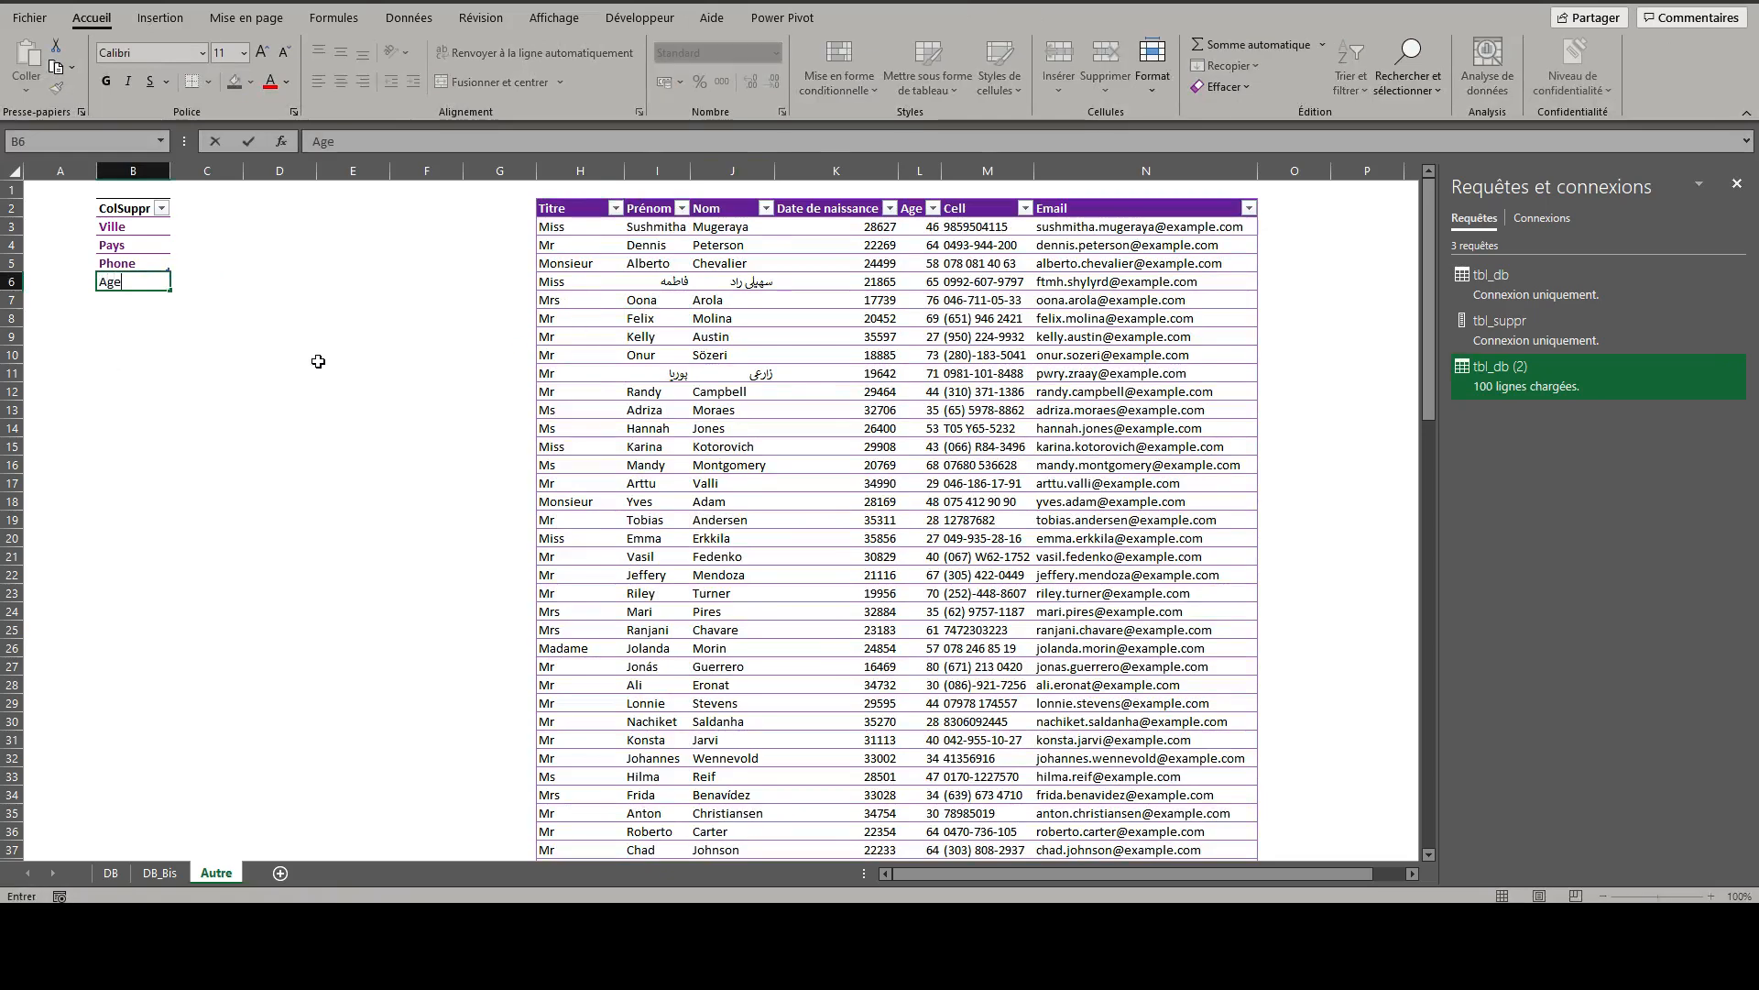
key(ctrl+Return)
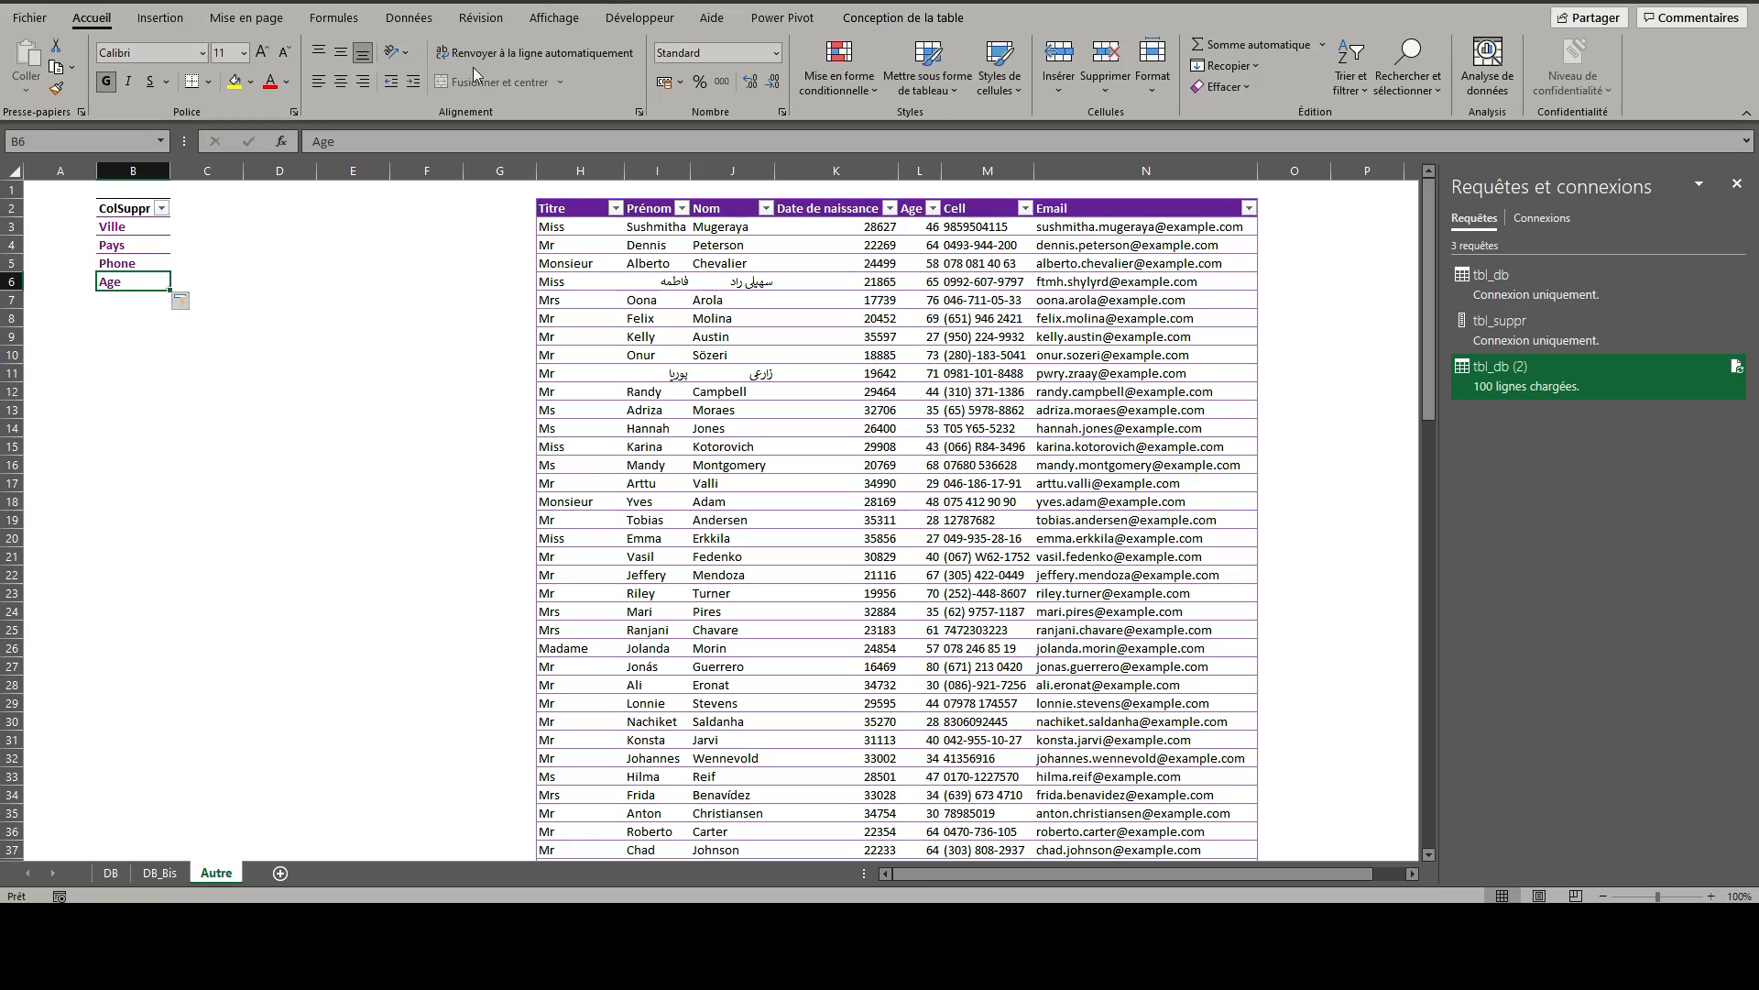
click(407, 20)
click(434, 62)
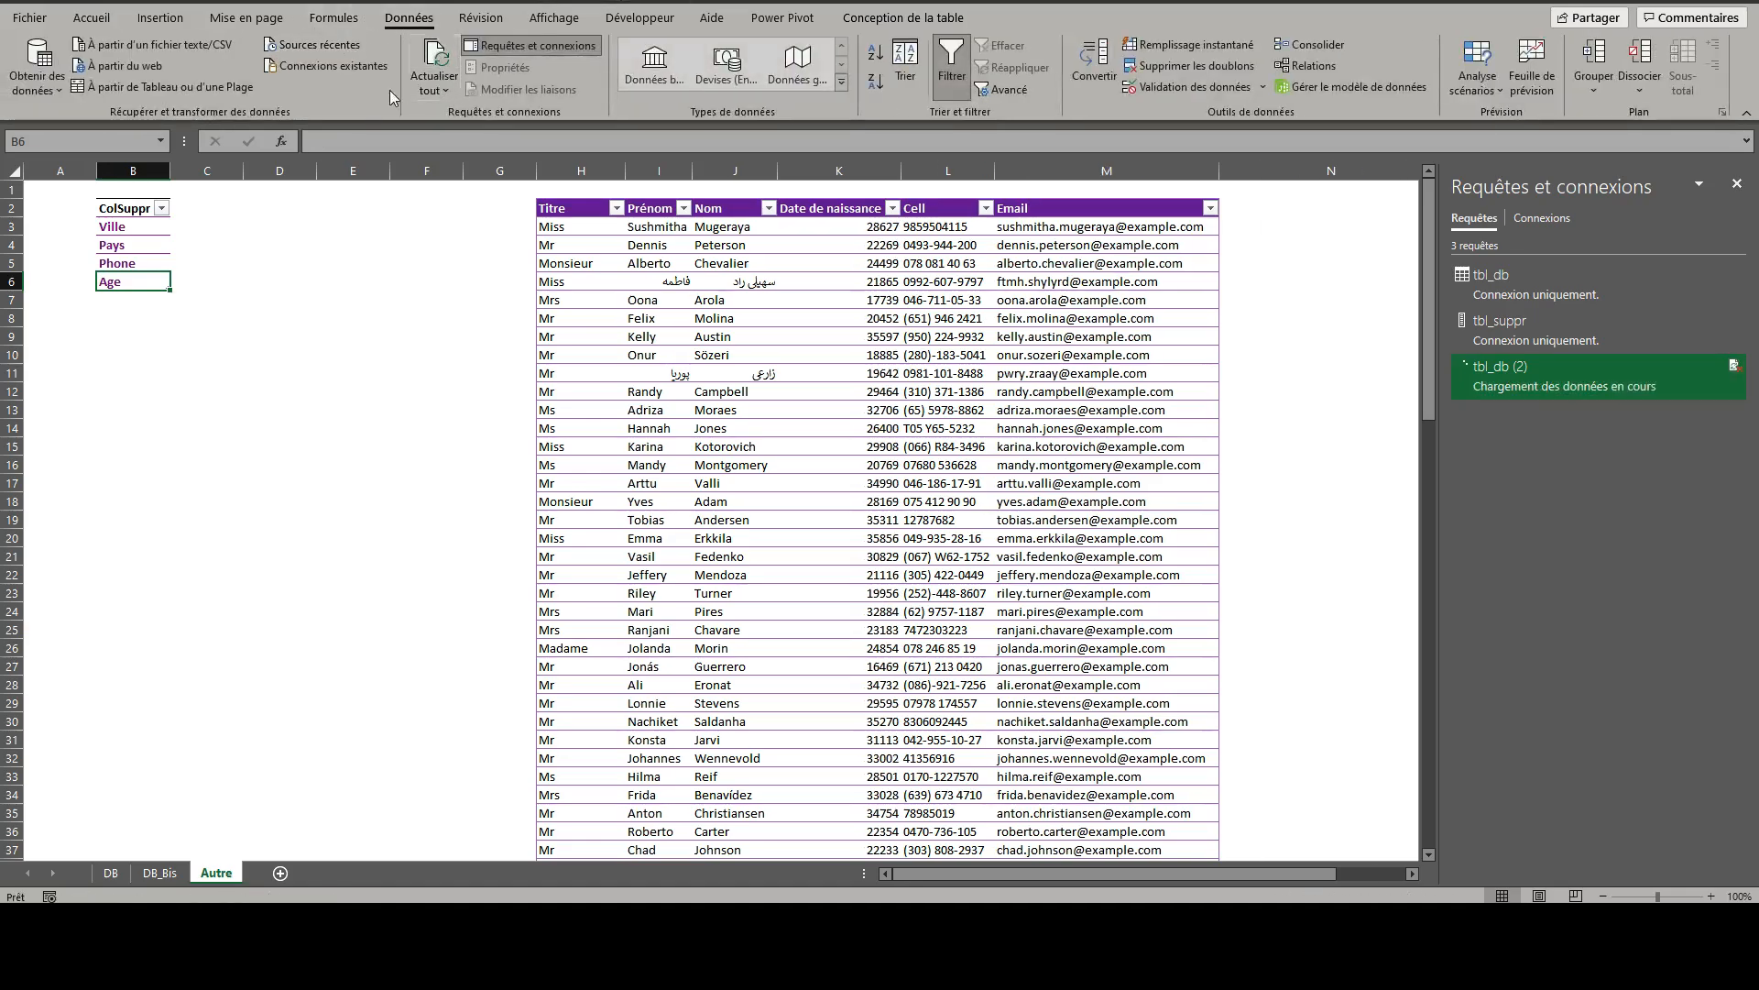
- Replace the Ville entry in the ColSuppr list with Blabla
click(129, 229)
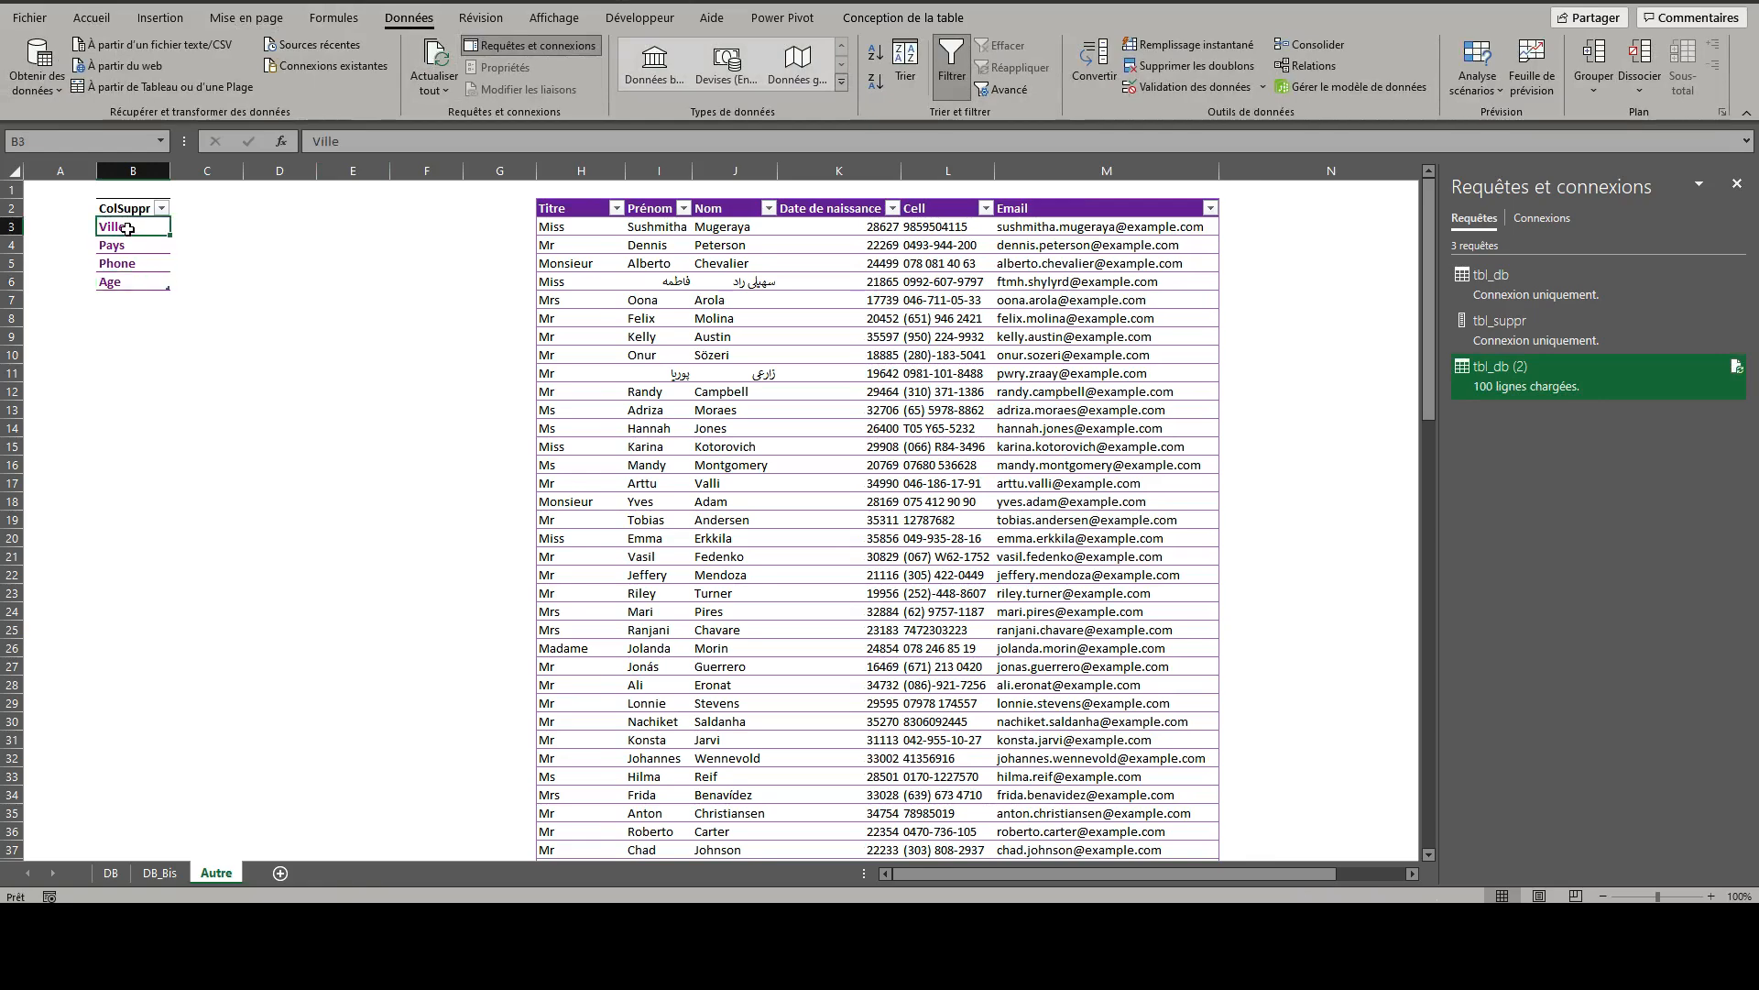
text(Blab)
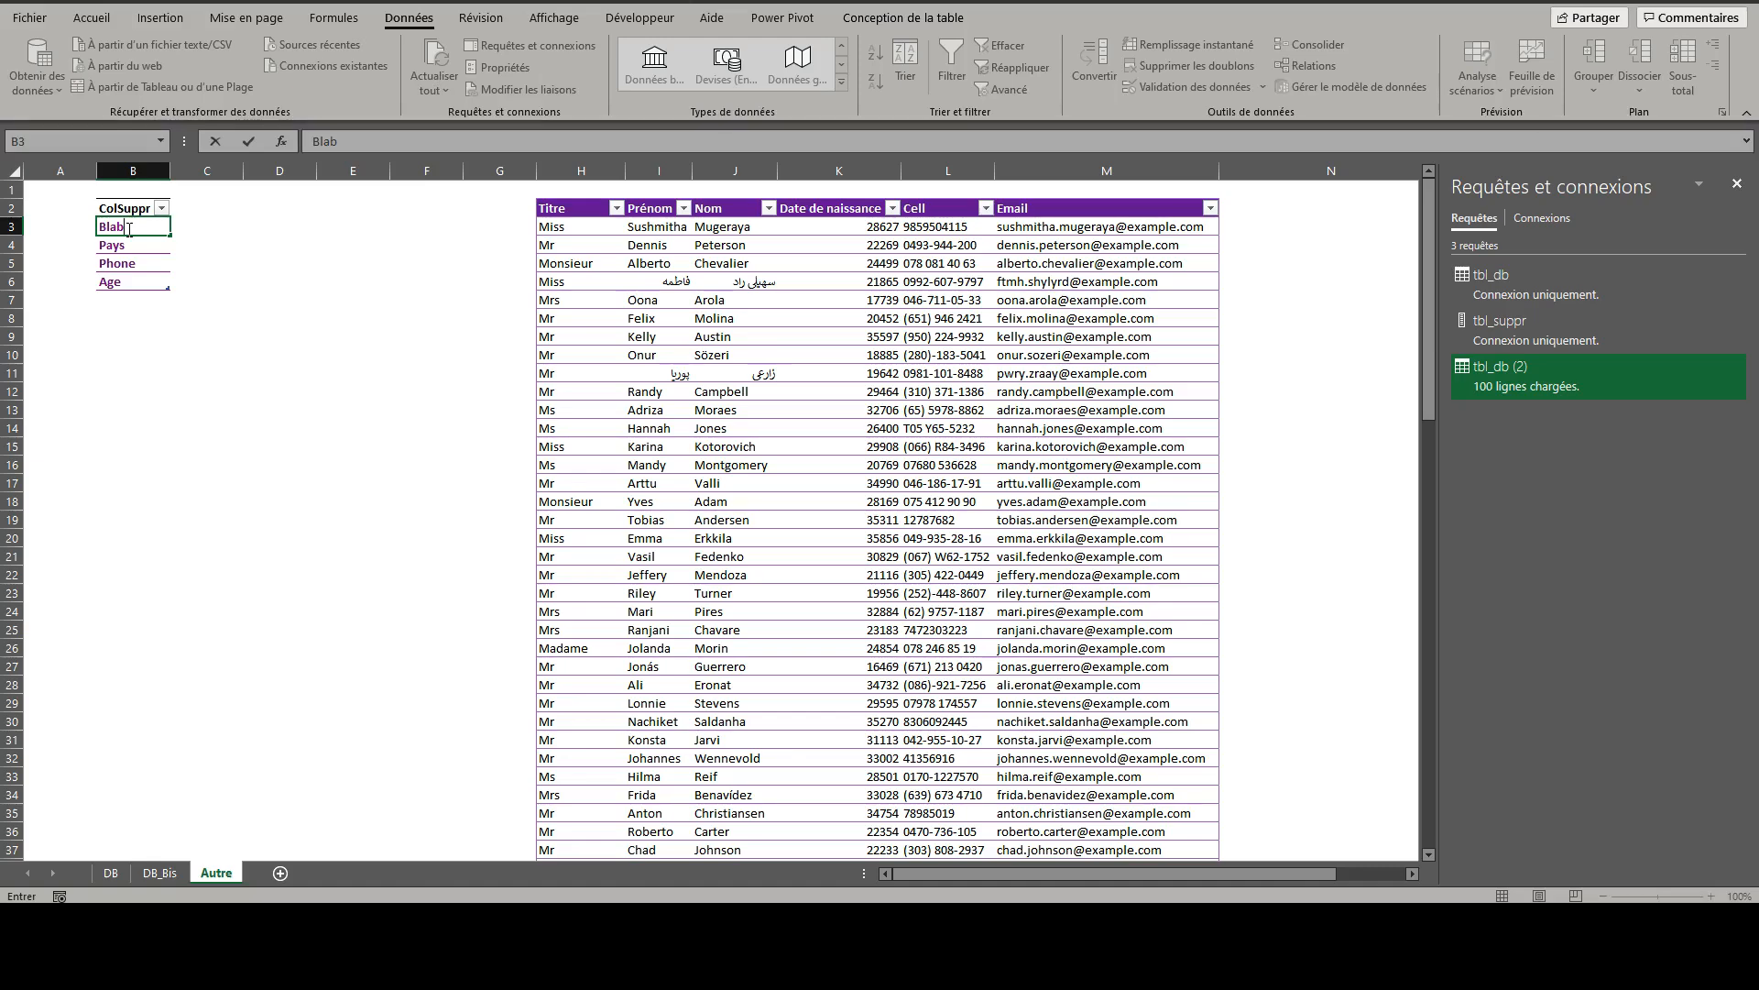
text(la)
key(Return)
- Delete the Pays, Phone and Age table rows from the ColSuppr list and refresh all queries
drag(137, 249, 132, 281)
right_click(134, 265)
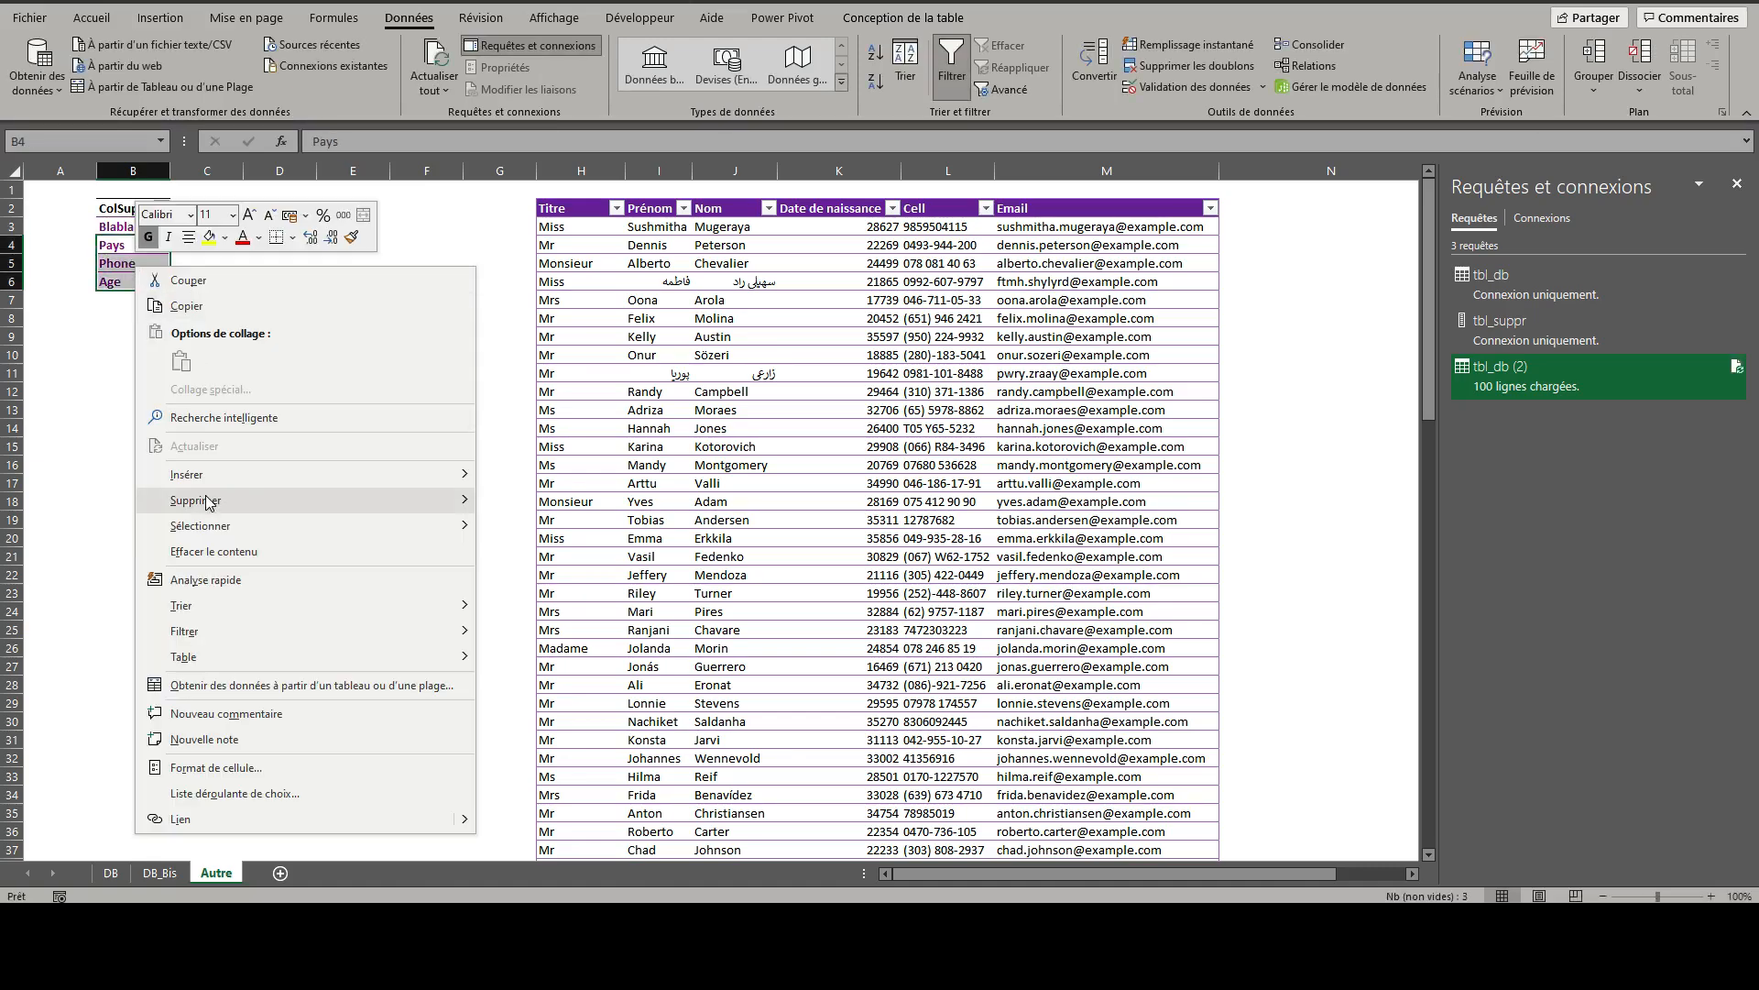
mouse_move(210, 503)
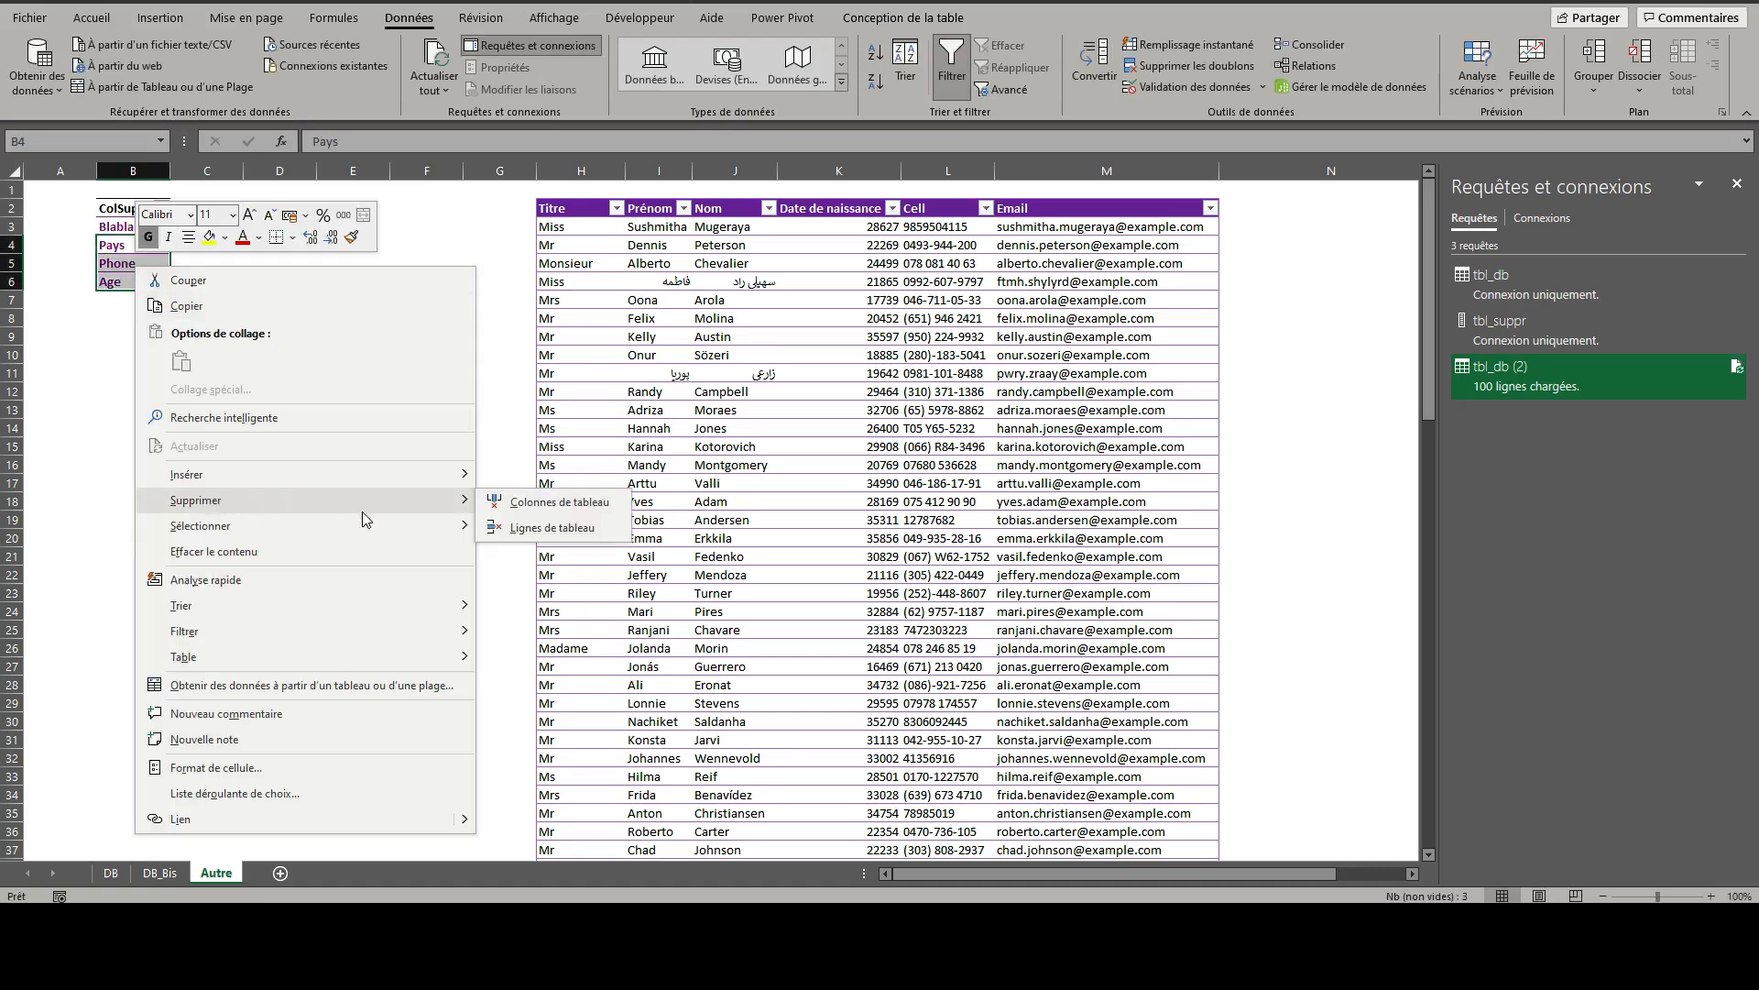
click(549, 529)
click(133, 264)
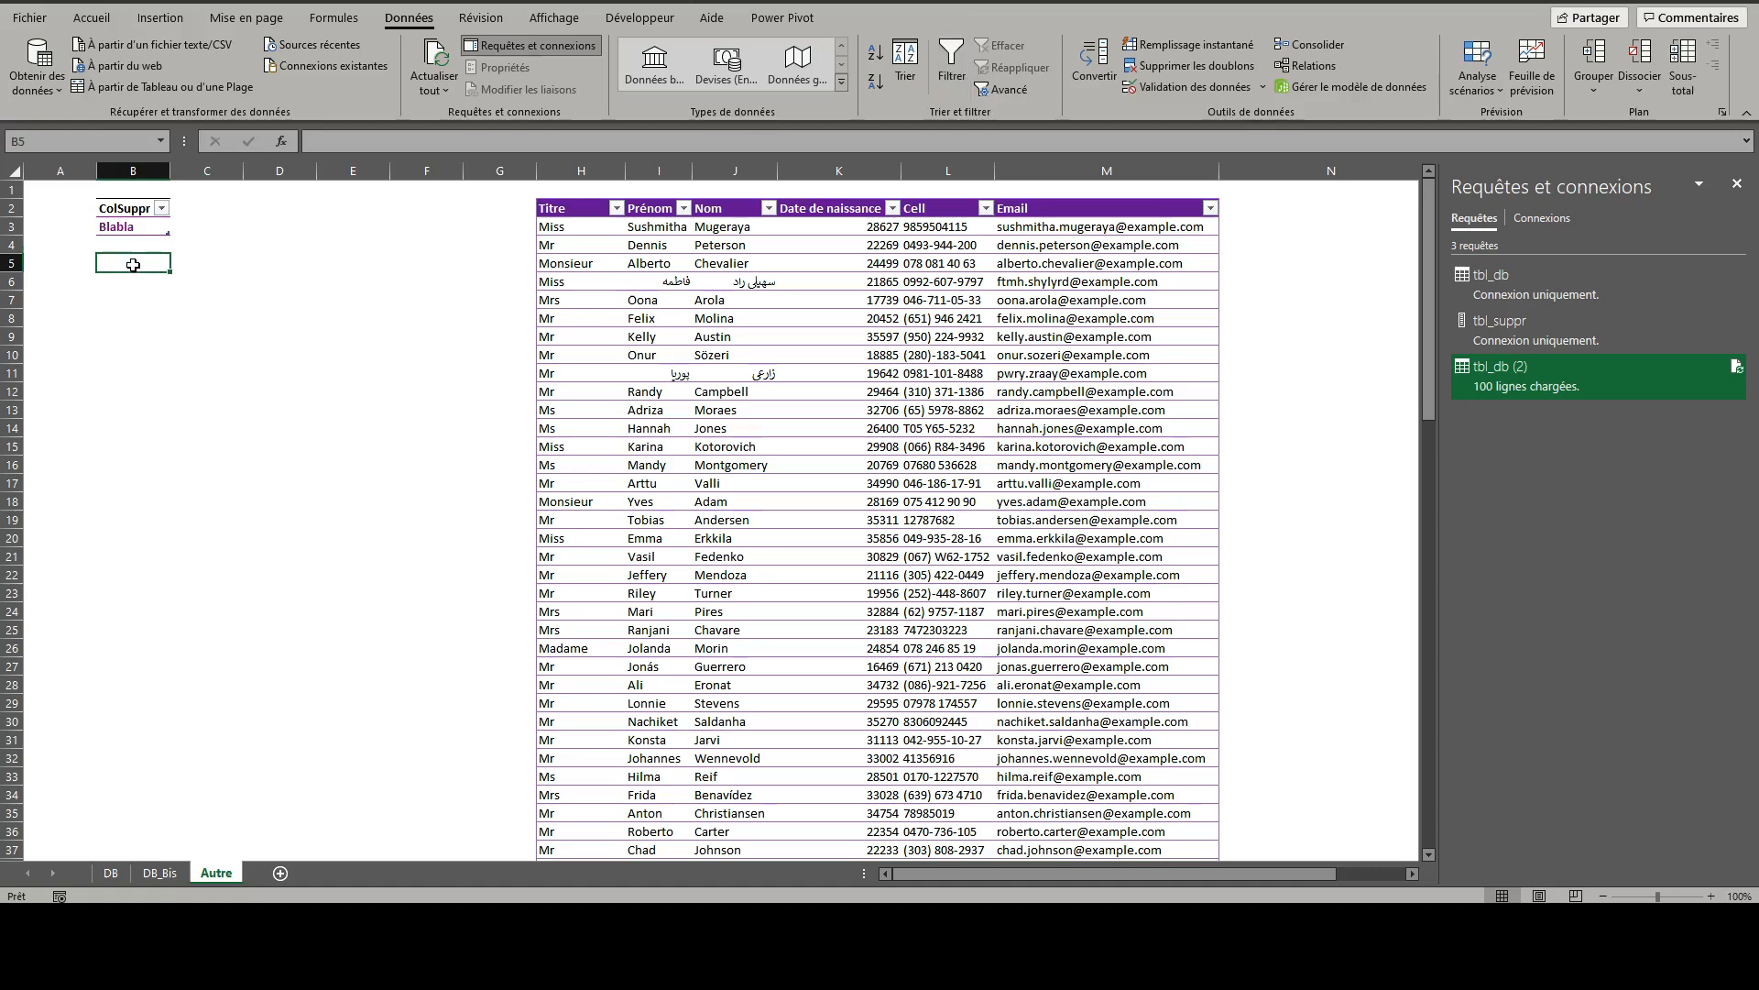
click(133, 226)
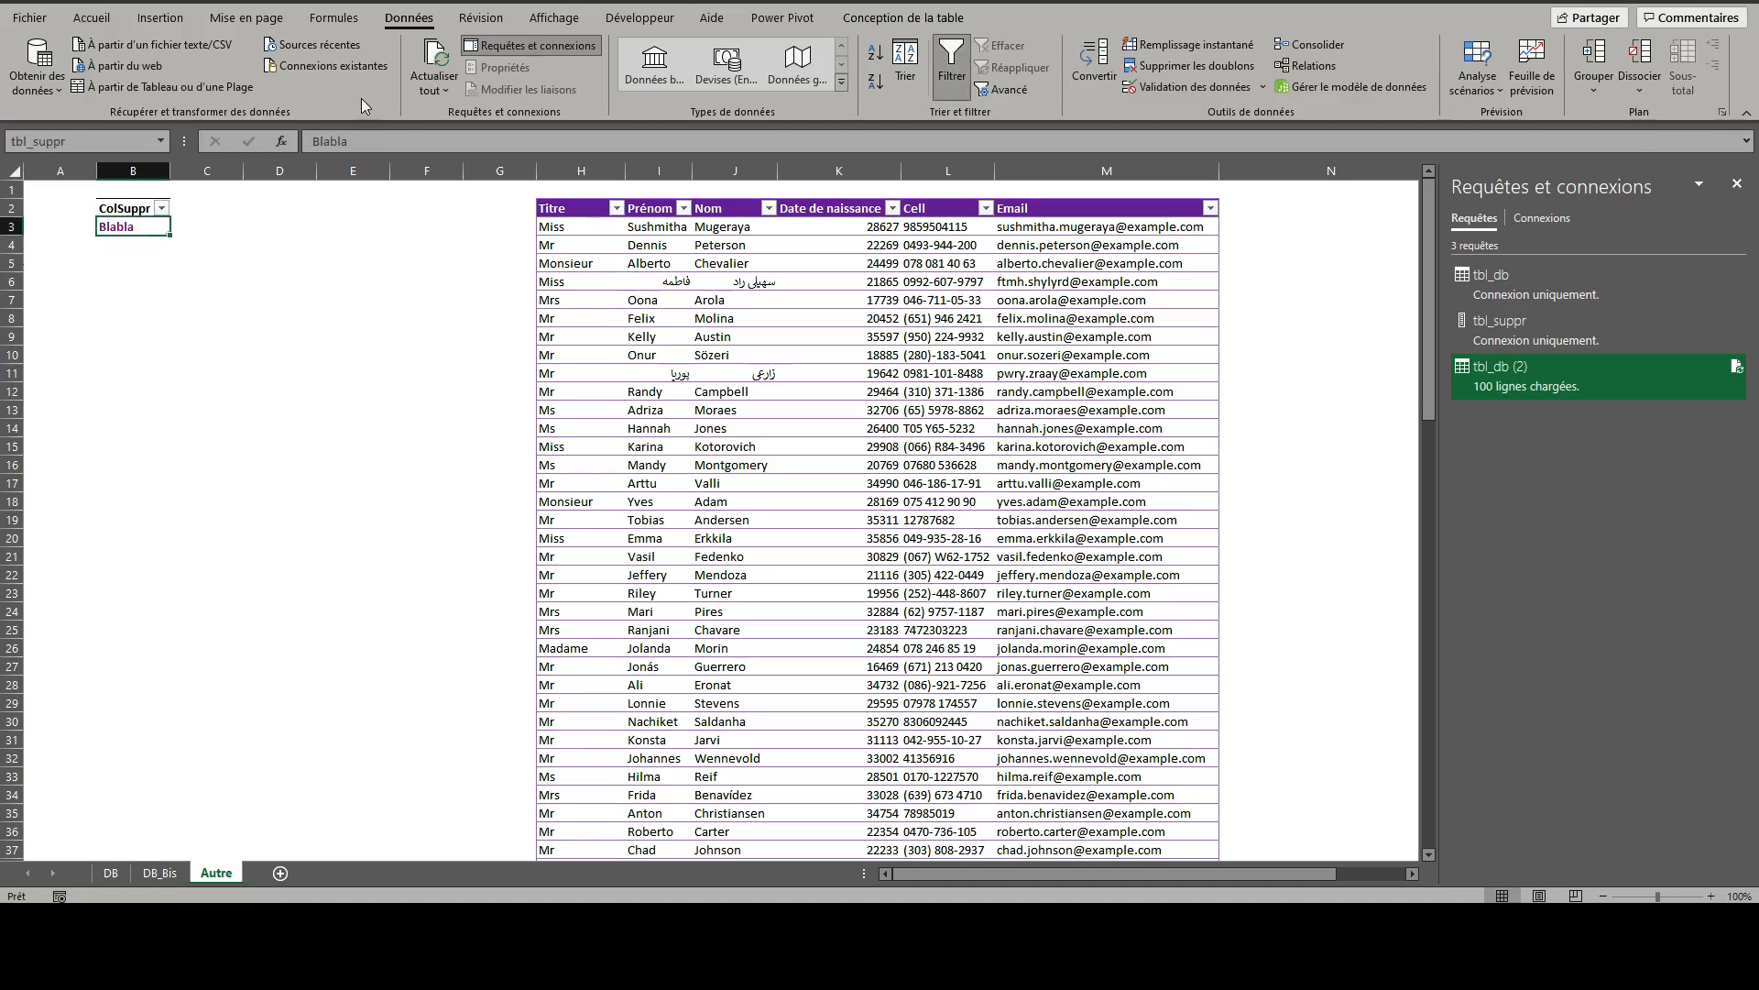
click(442, 60)
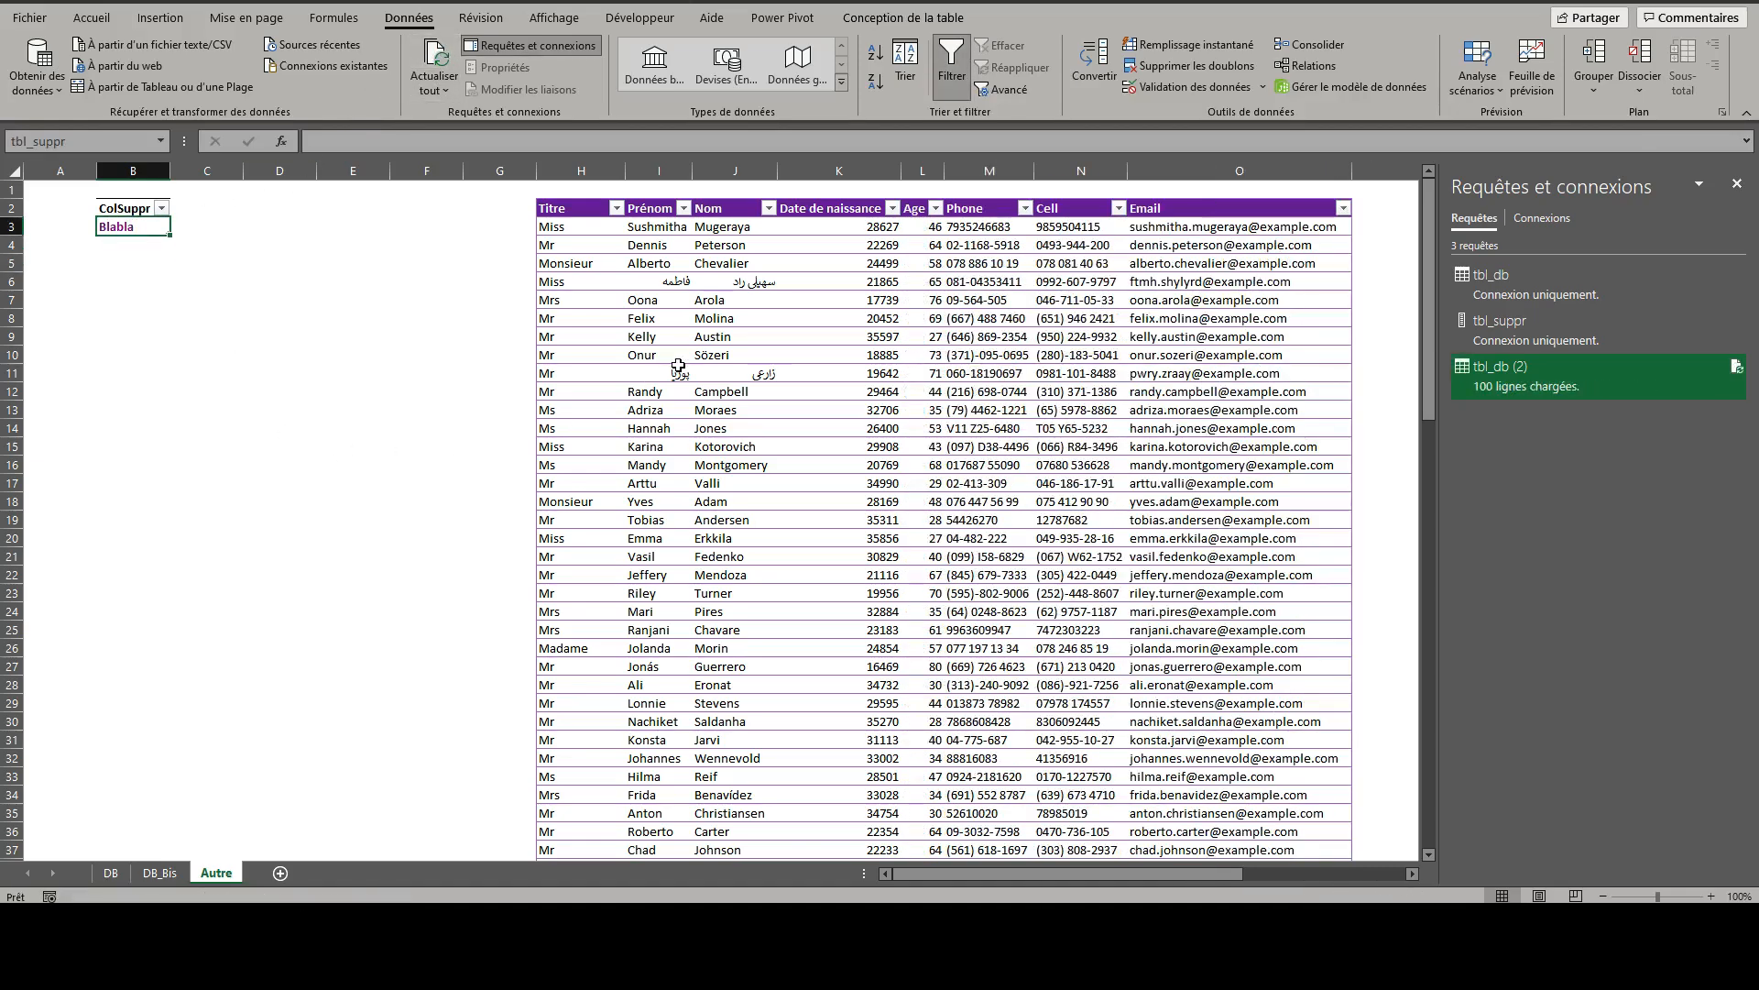